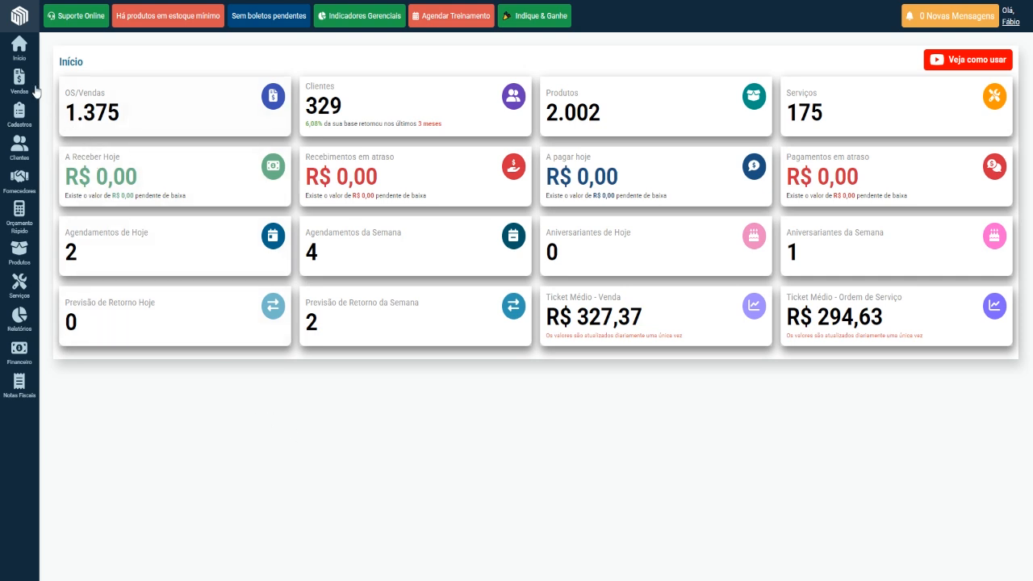
Open a quick quote and run an advanced product search for "filtro" with "palio" as complementary information.
{"action": "mouse_move", "coordinate": [11, 84]}
{"action": "left_click", "coordinate": [19, 220]}
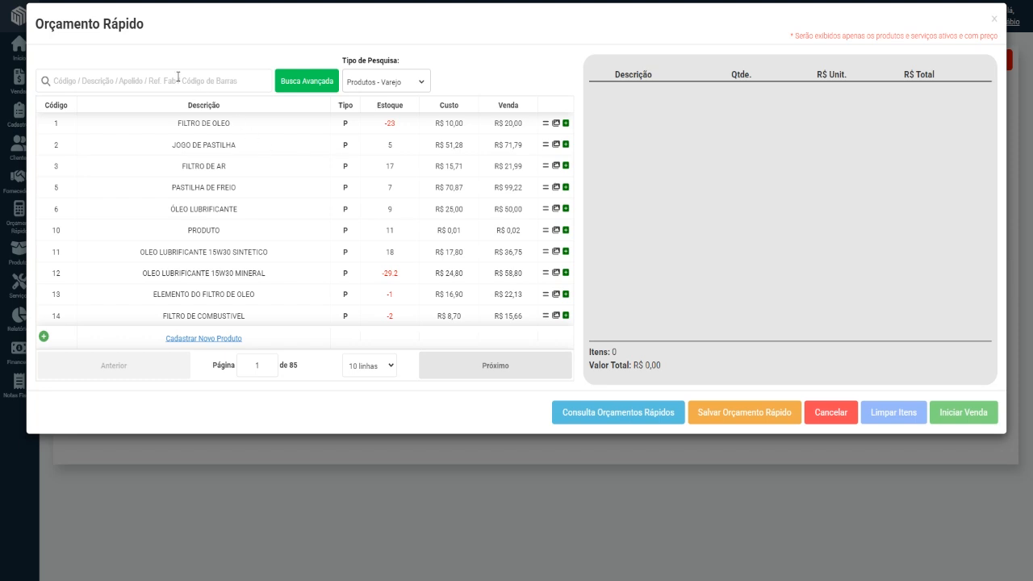
{"action": "left_click", "coordinate": [292, 85]}
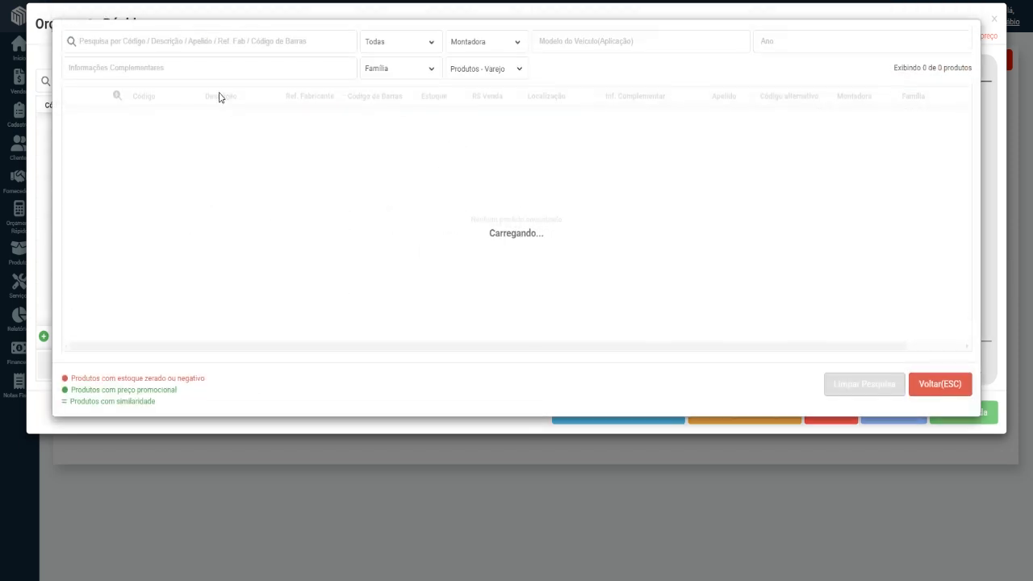
{"action": "left_click", "coordinate": [208, 42]}
{"action": "type", "text": "filtro"}
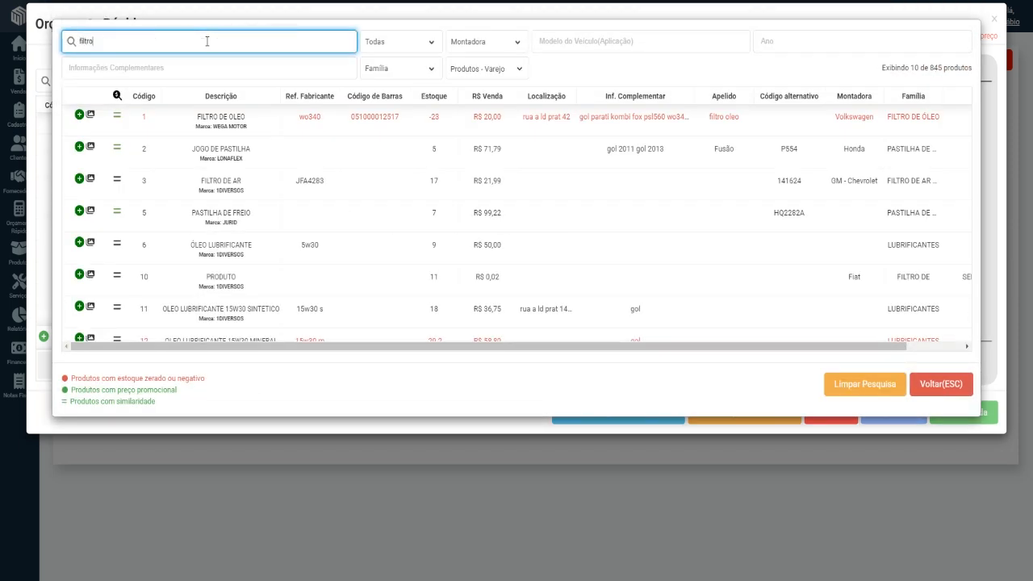
{"action": "key", "text": "Return"}
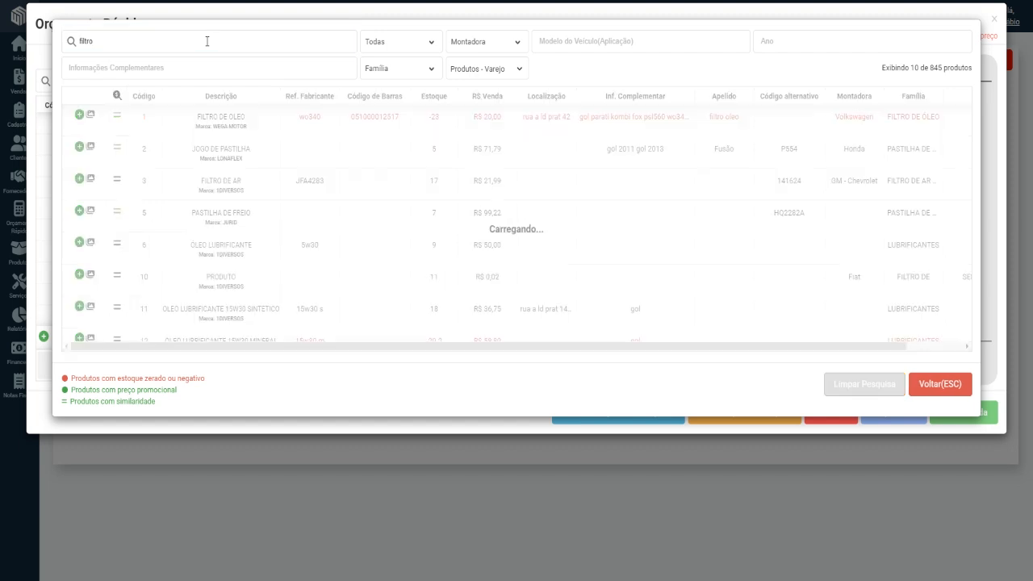
{"action": "left_click", "coordinate": [211, 67]}
{"action": "type", "text": "palio"}
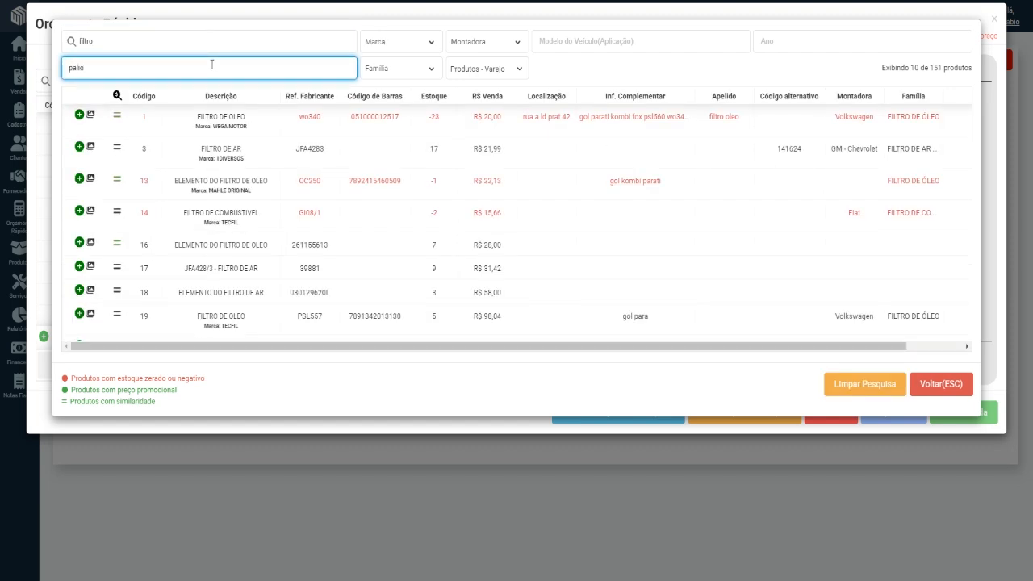
{"action": "key", "text": "Return"}
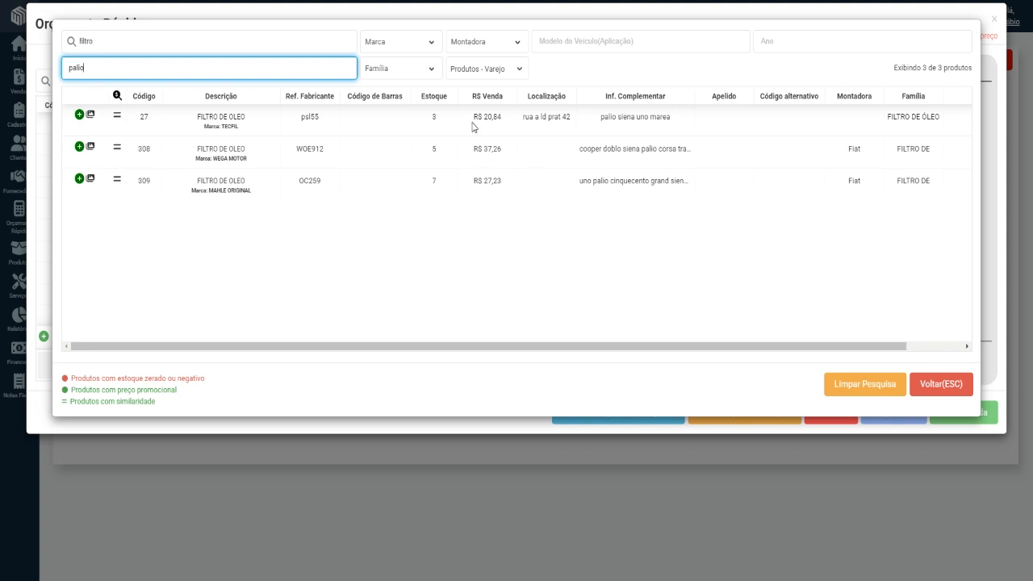
Examine the manufacturer references, brand, storage location and sale prices of the found oil filters, and return to the quote.
{"action": "double_click", "coordinate": [310, 117]}
{"action": "double_click", "coordinate": [296, 149]}
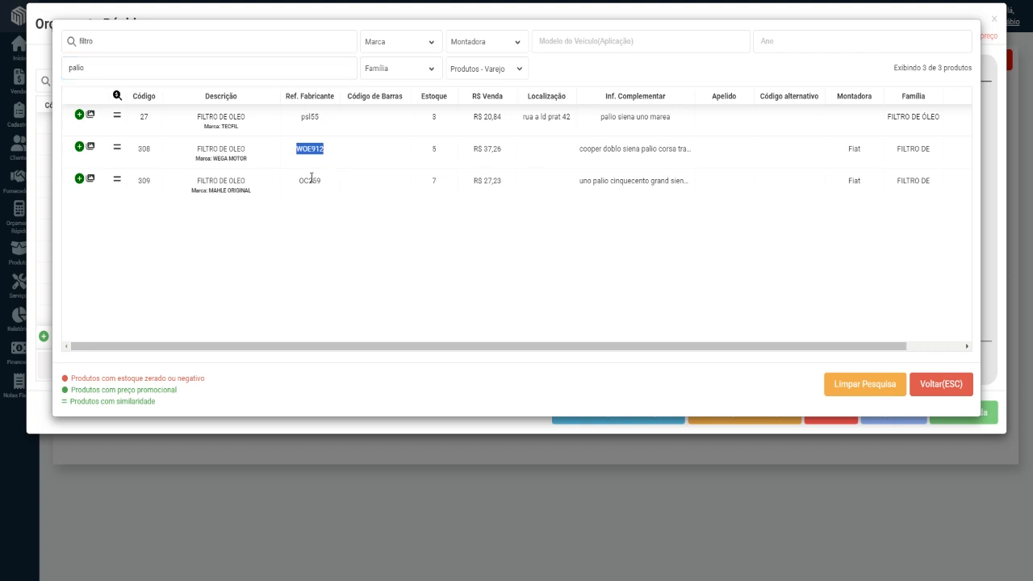
{"action": "double_click", "coordinate": [296, 182]}
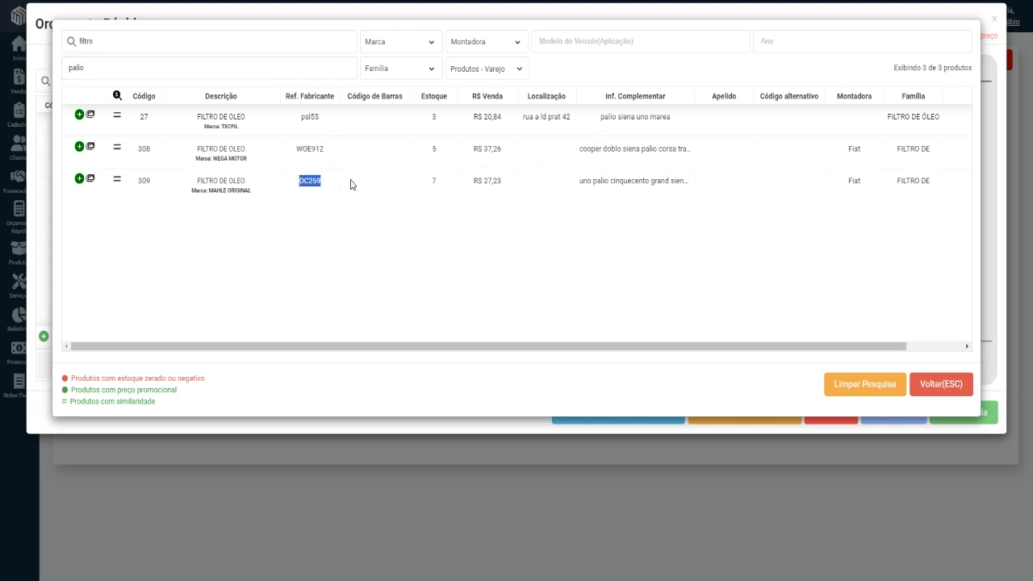
{"action": "double_click", "coordinate": [225, 126]}
{"action": "left_click_drag", "start_coordinate": [523, 121], "coordinate": [572, 118]}
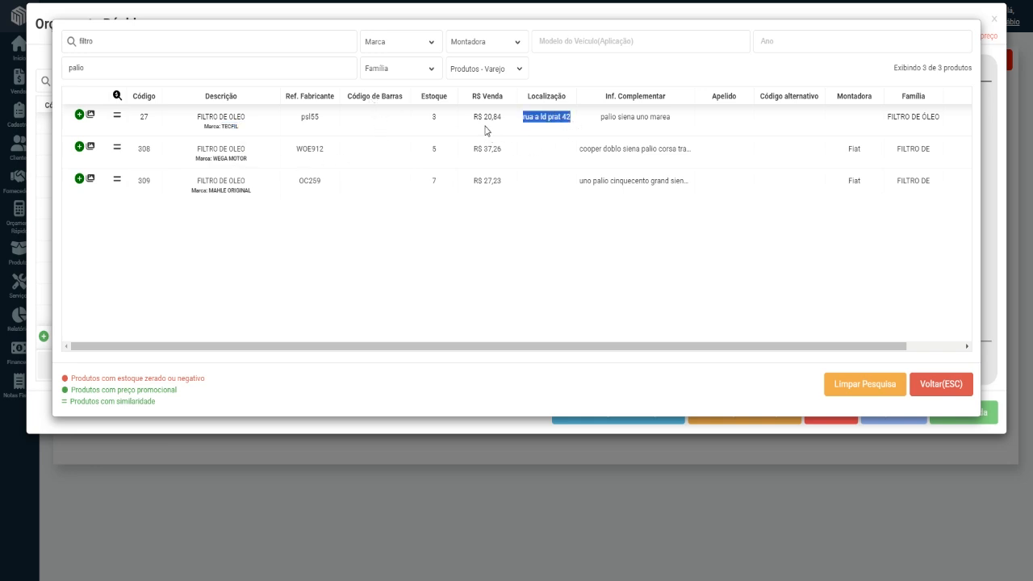
{"action": "left_click_drag", "start_coordinate": [483, 118], "coordinate": [511, 150]}
{"action": "left_click", "coordinate": [937, 386]}
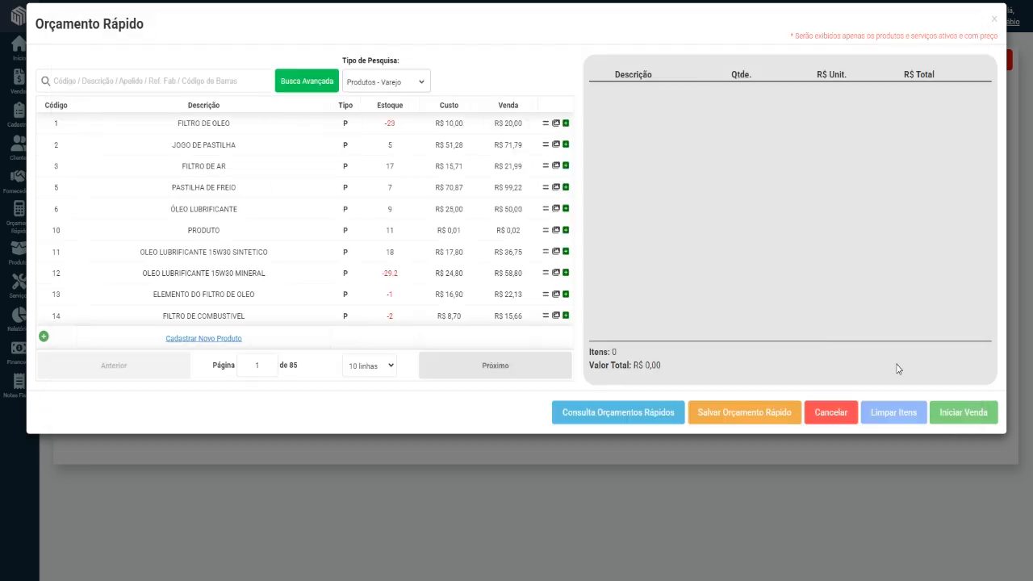
Compare the sale price of the first product, FILTRO DE OLEO, between the wholesale (Atacado) and retail (Varejo) lists.
{"action": "left_click", "coordinate": [412, 85]}
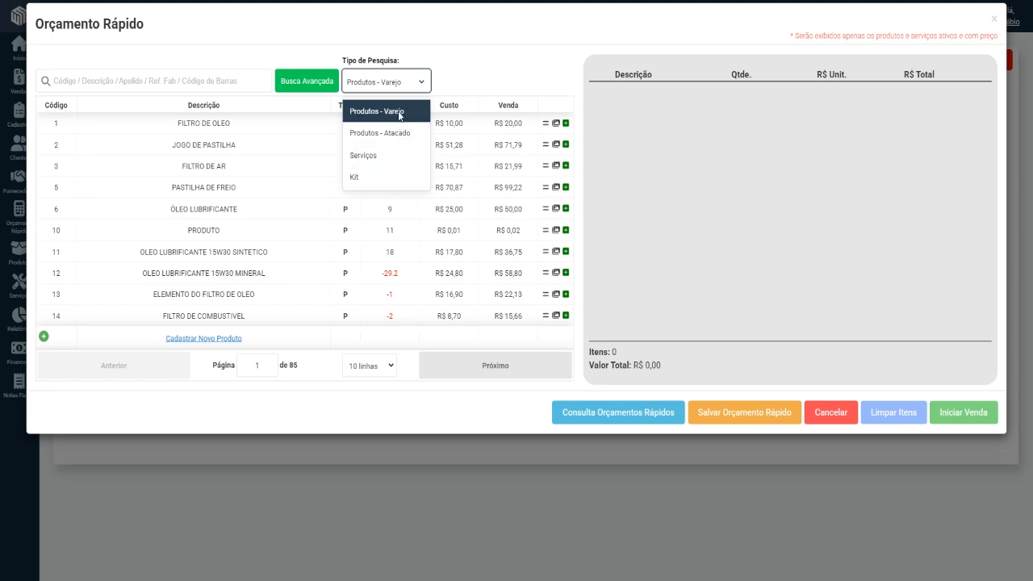
{"action": "left_click", "coordinate": [400, 139]}
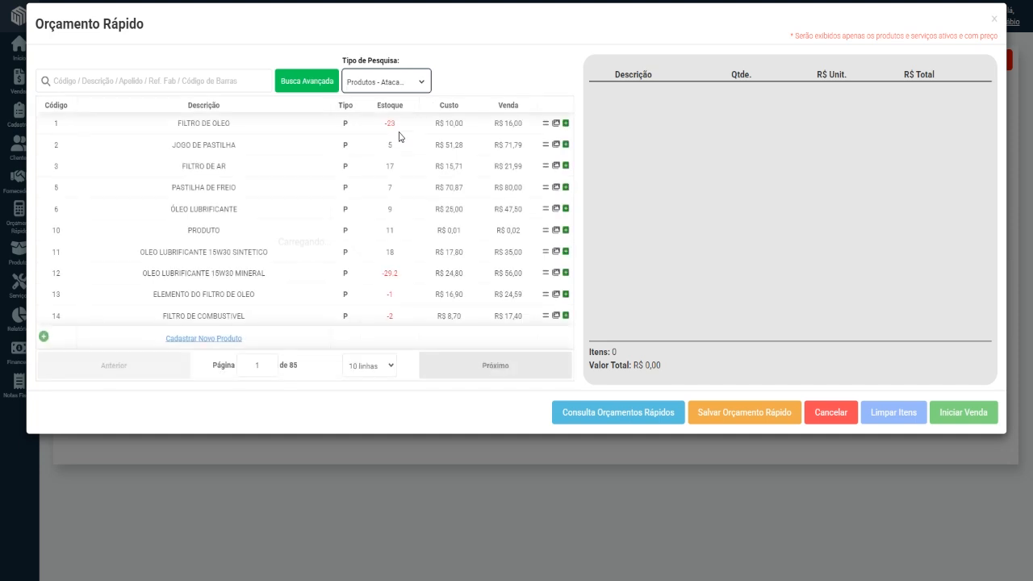
{"action": "left_click", "coordinate": [388, 88]}
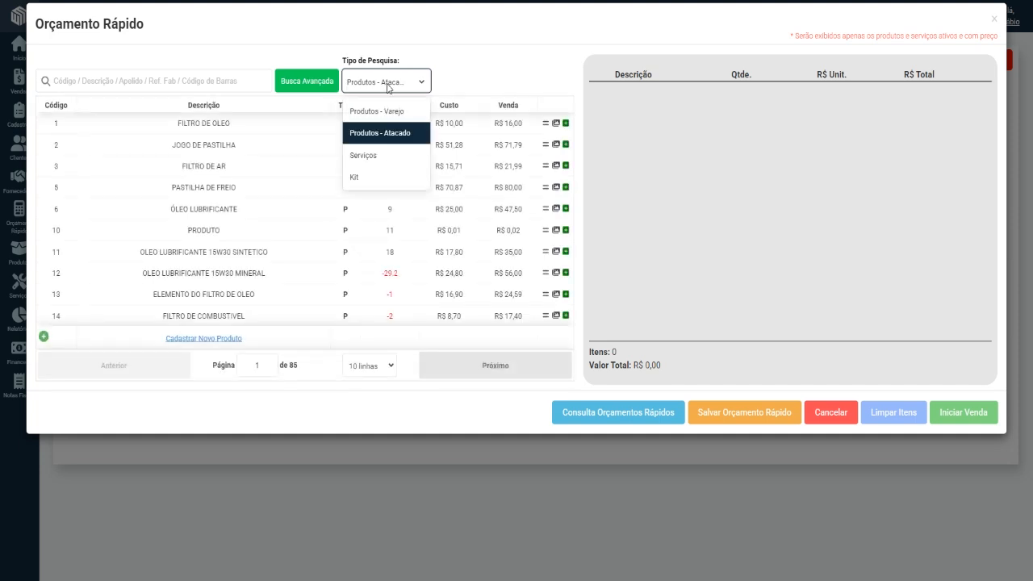
{"action": "left_click", "coordinate": [477, 65]}
{"action": "left_click_drag", "start_coordinate": [504, 123], "coordinate": [522, 121]}
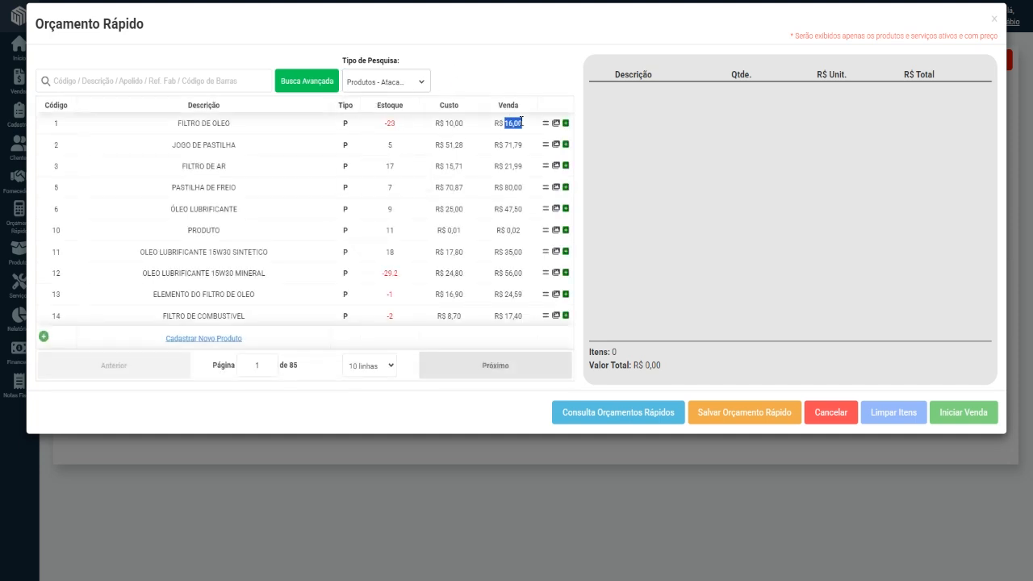
{"action": "left_click", "coordinate": [405, 81]}
{"action": "left_click", "coordinate": [404, 113]}
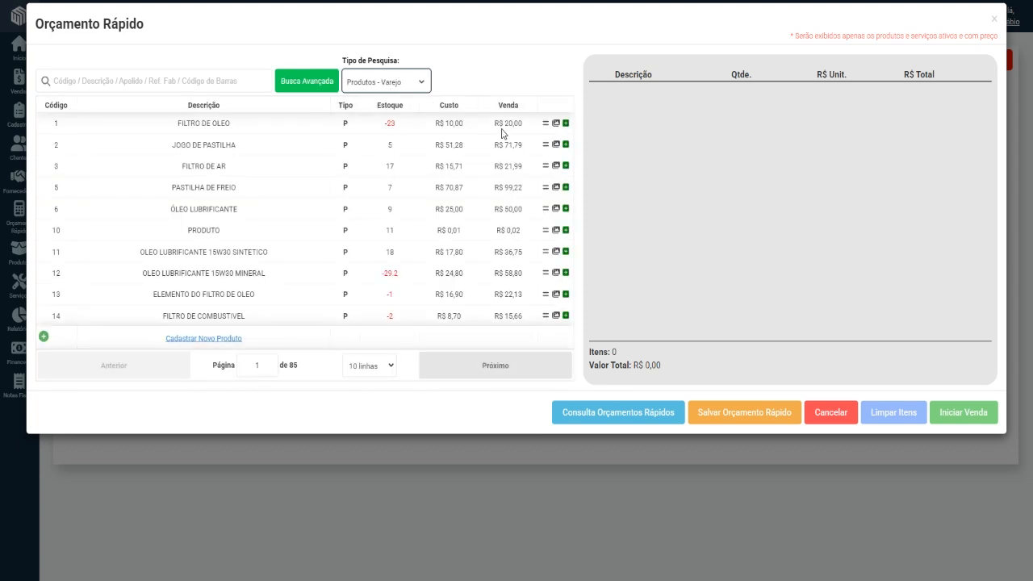
{"action": "double_click", "coordinate": [506, 122]}
List the services and add ALINHAMENTO DIANTEIRO VEIC.PASSEIO and TROCA DE OLEO to the quote.
{"action": "left_click", "coordinate": [415, 81]}
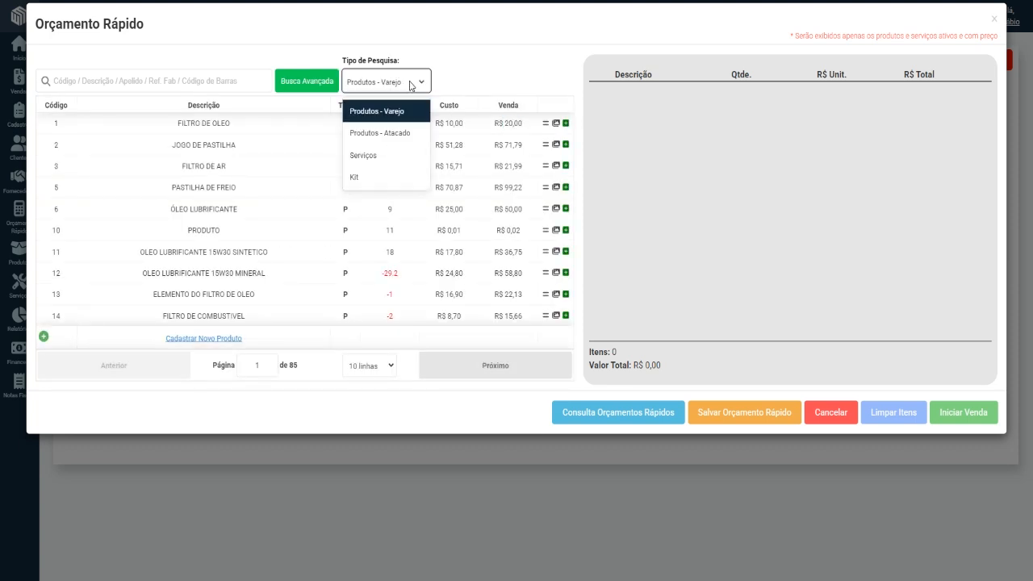
{"action": "left_click", "coordinate": [387, 156]}
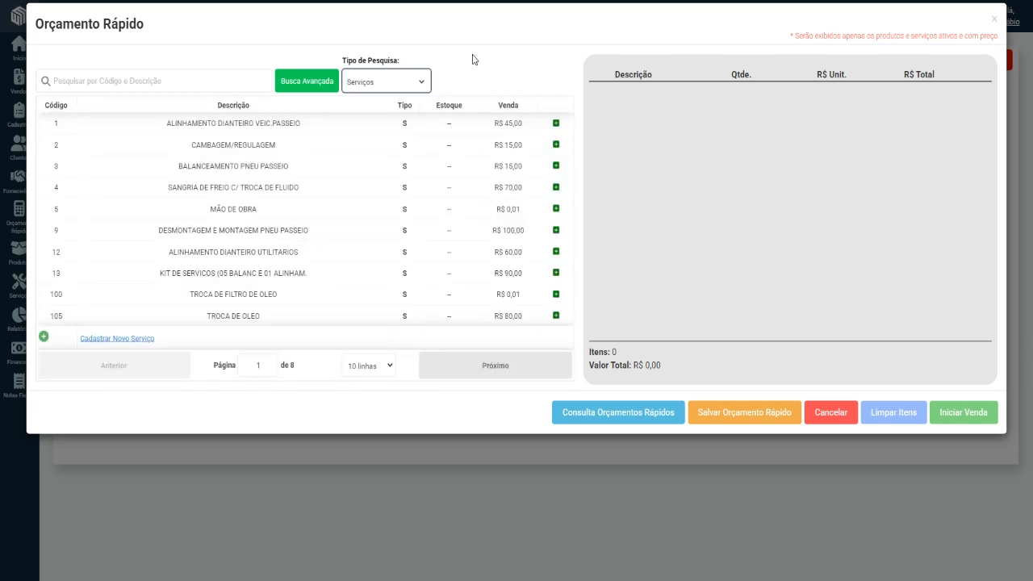
{"action": "left_click_drag", "start_coordinate": [161, 125], "coordinate": [407, 137]}
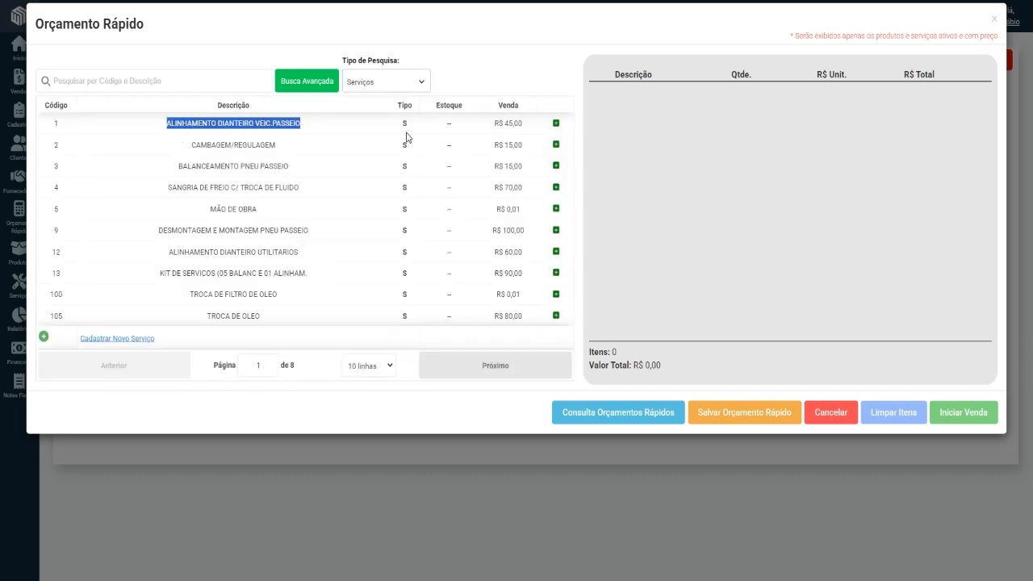
{"action": "left_click", "coordinate": [406, 89]}
{"action": "left_click", "coordinate": [414, 85]}
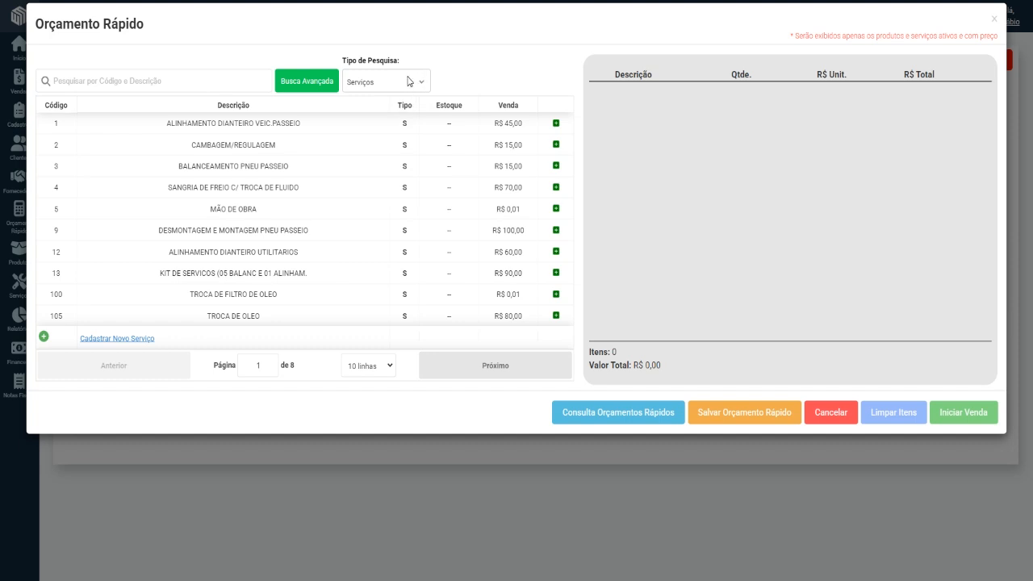
{"action": "left_click", "coordinate": [409, 80]}
{"action": "left_click", "coordinate": [380, 110]}
{"action": "left_click", "coordinate": [556, 124]}
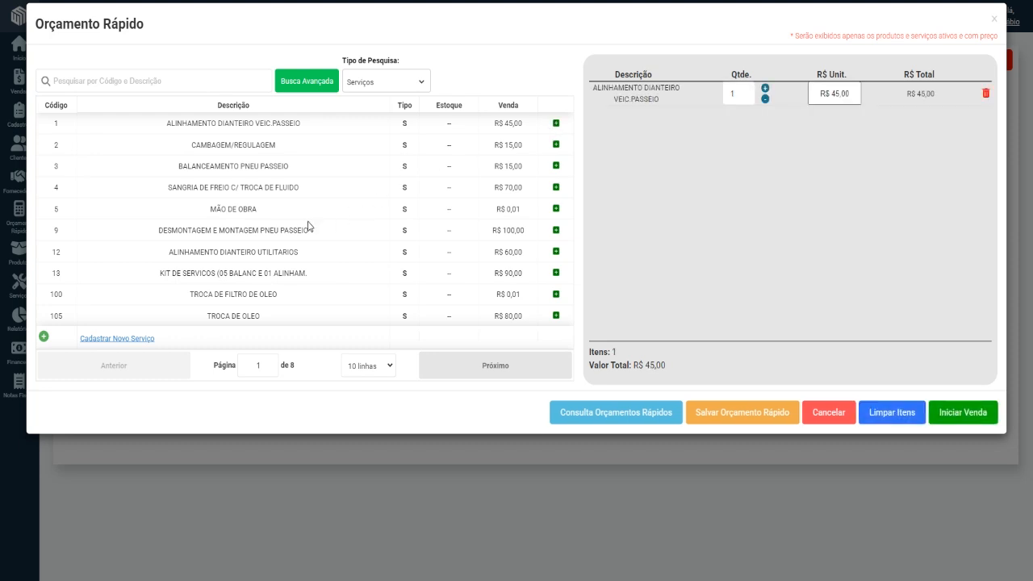
{"action": "left_click", "coordinate": [556, 316]}
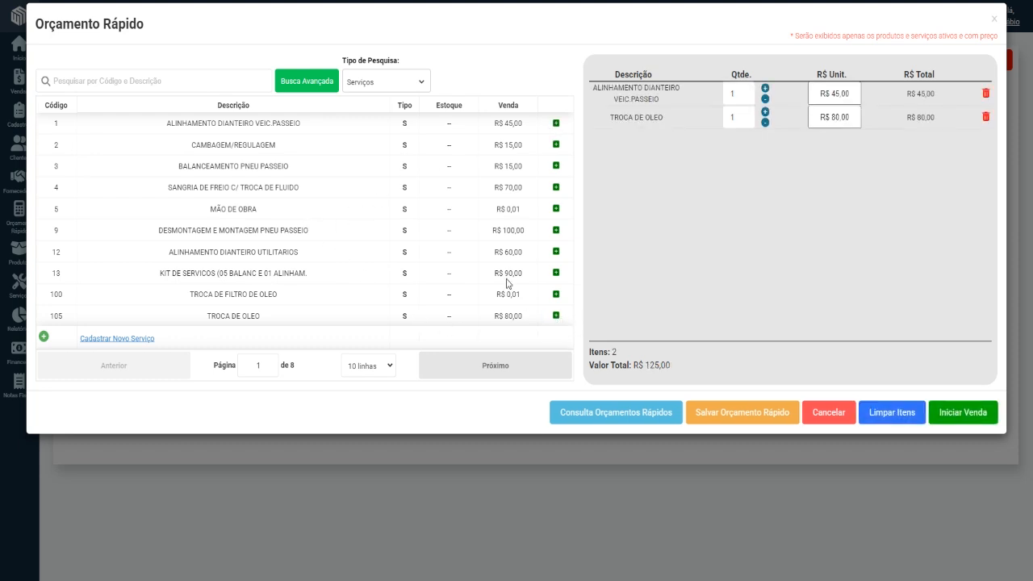
List the retail products and add FILTRO DE COMBUSTIVEL, ELEMENTO DO FILTRO DE OLEO and OLEO LUBRIFICANTE 15W30 SINTETICO to the quote.
{"action": "left_click", "coordinate": [388, 86]}
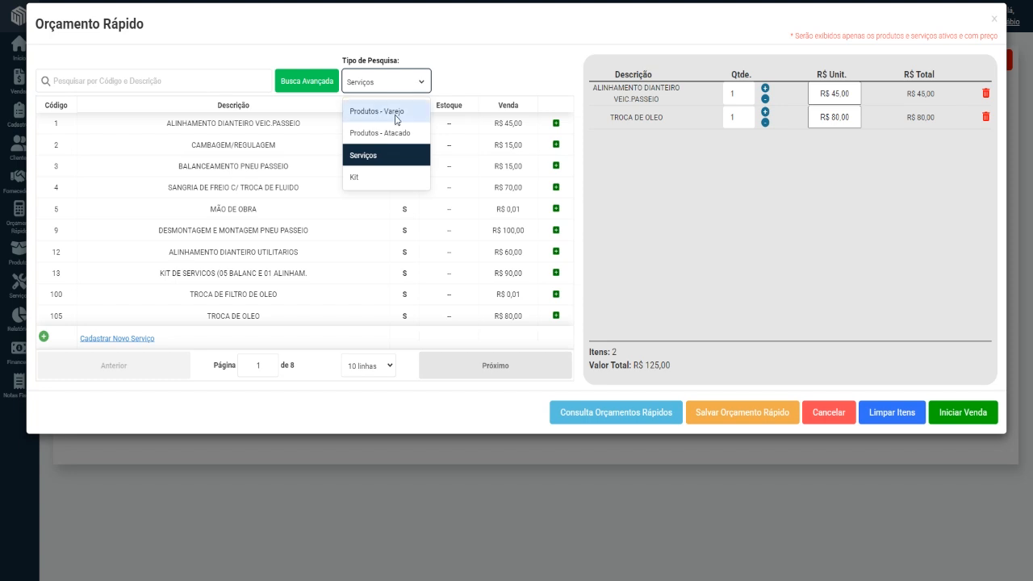
{"action": "left_click", "coordinate": [391, 119]}
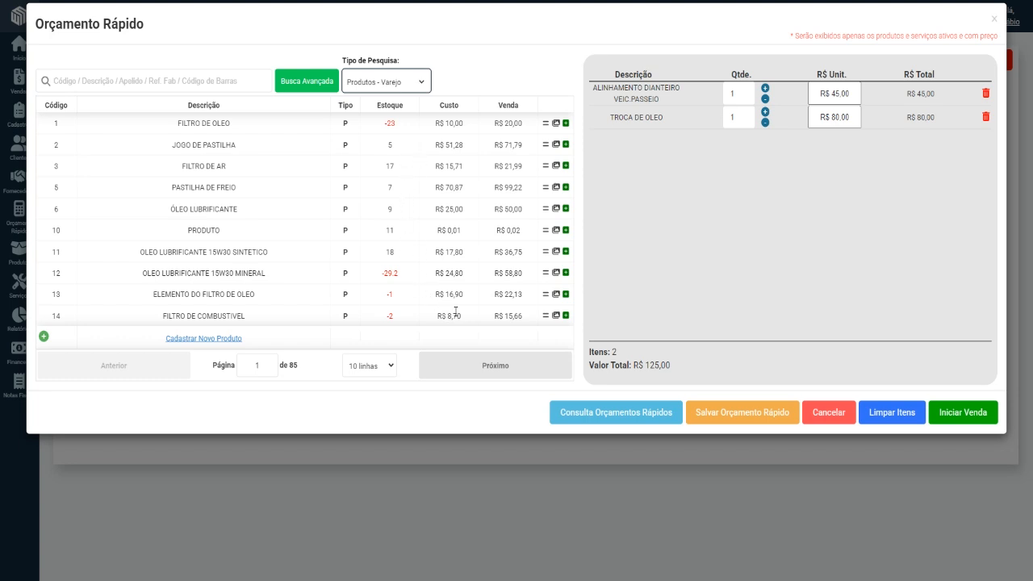
{"action": "left_click", "coordinate": [565, 315]}
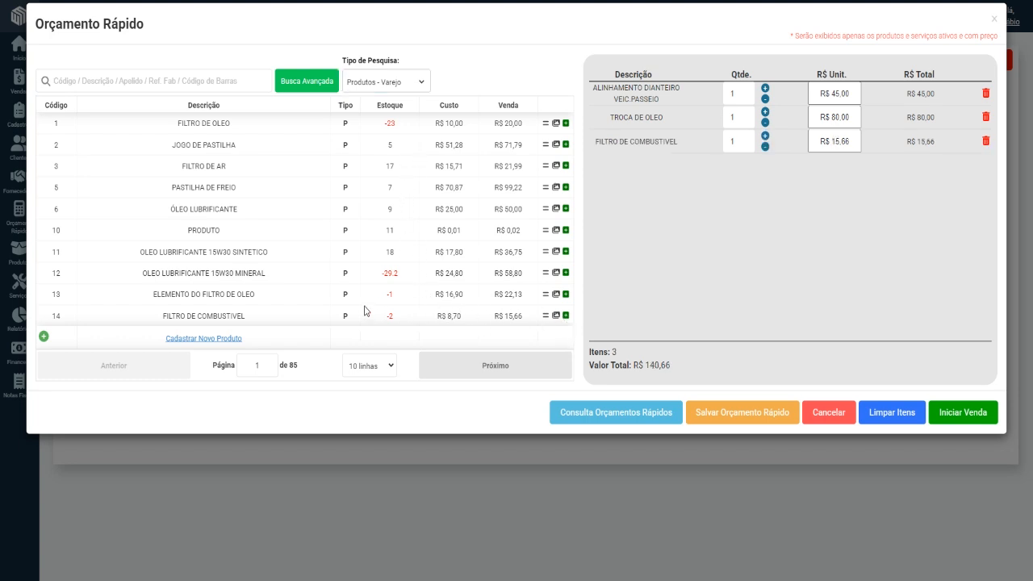
{"action": "left_click", "coordinate": [565, 294]}
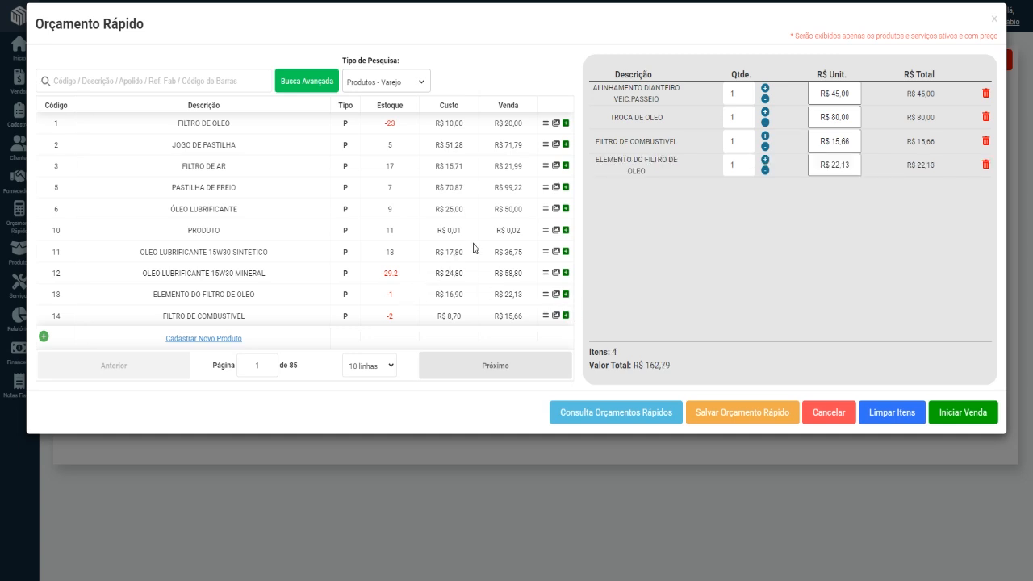
{"action": "left_click", "coordinate": [565, 251]}
Set the quantity of OLEO LUBRIFICANTE 15W30 SINTETICO to 4 and that of TROCA DE OLEO to 1.
{"action": "left_click", "coordinate": [765, 184]}
{"action": "left_click", "coordinate": [765, 184]}
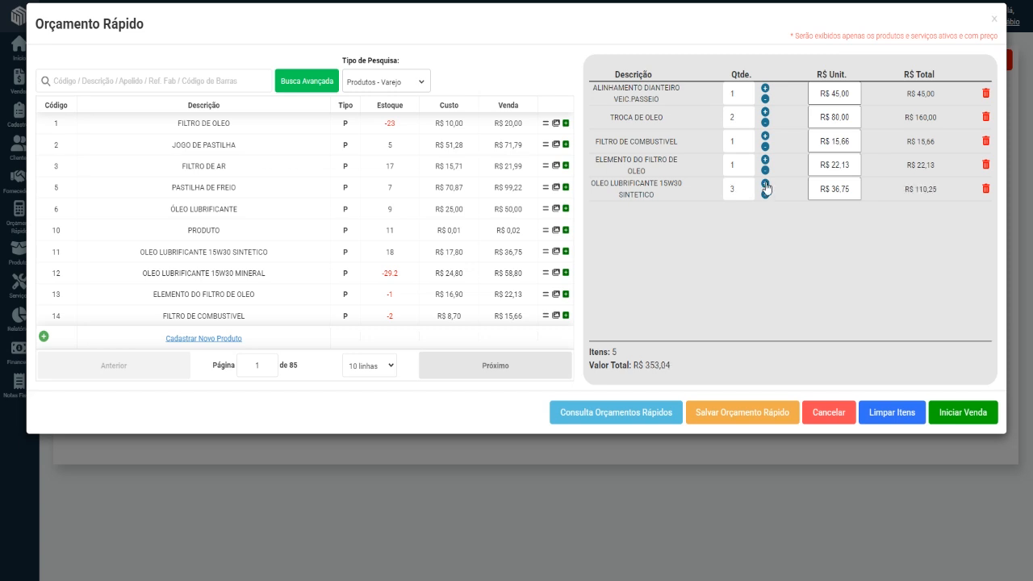
{"action": "left_click", "coordinate": [765, 184]}
{"action": "left_click", "coordinate": [765, 123]}
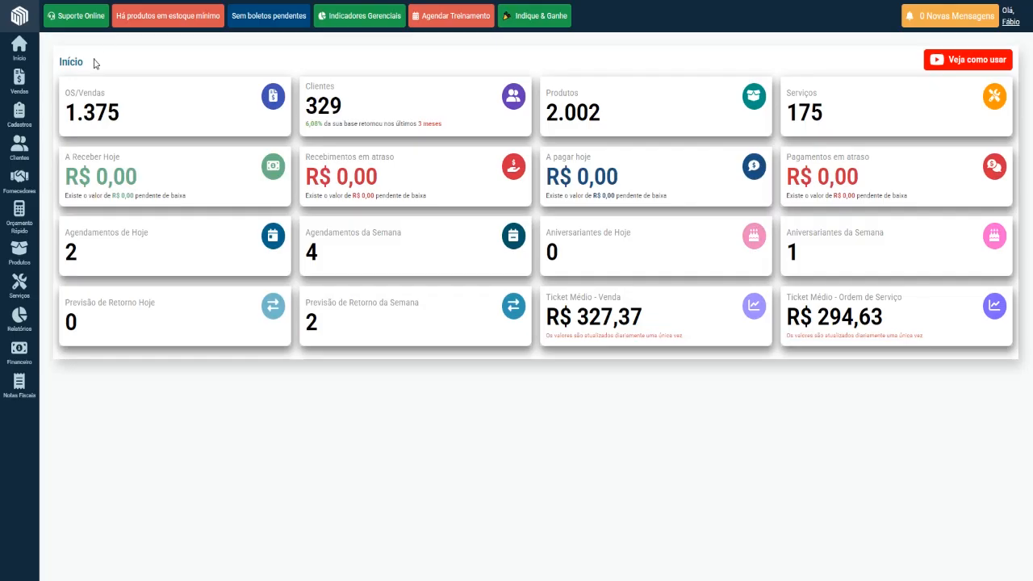
Save and print the quick quote with the customer's full name filled in.
{"action": "mouse_move", "coordinate": [18, 89]}
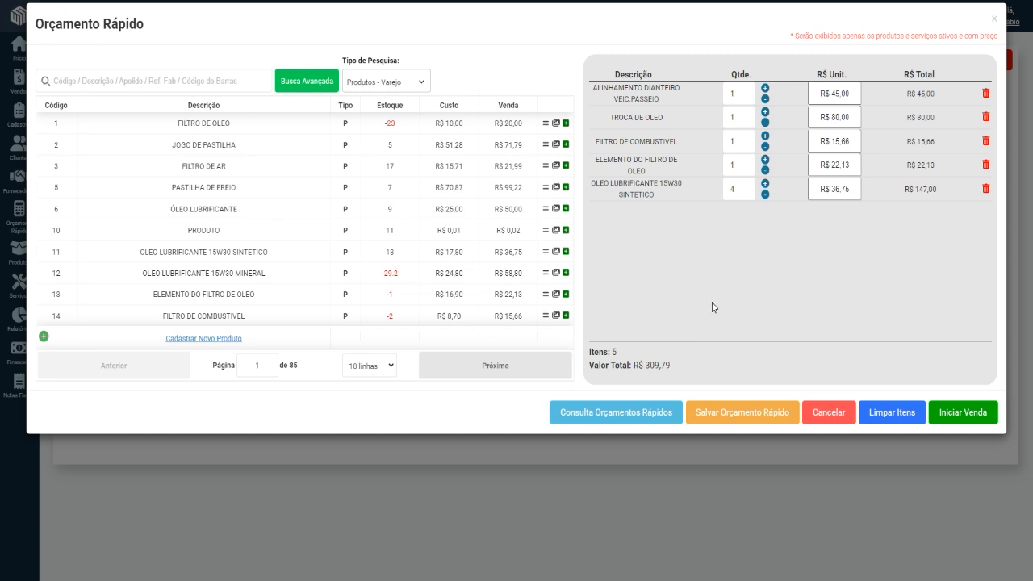
{"action": "left_click", "coordinate": [746, 416]}
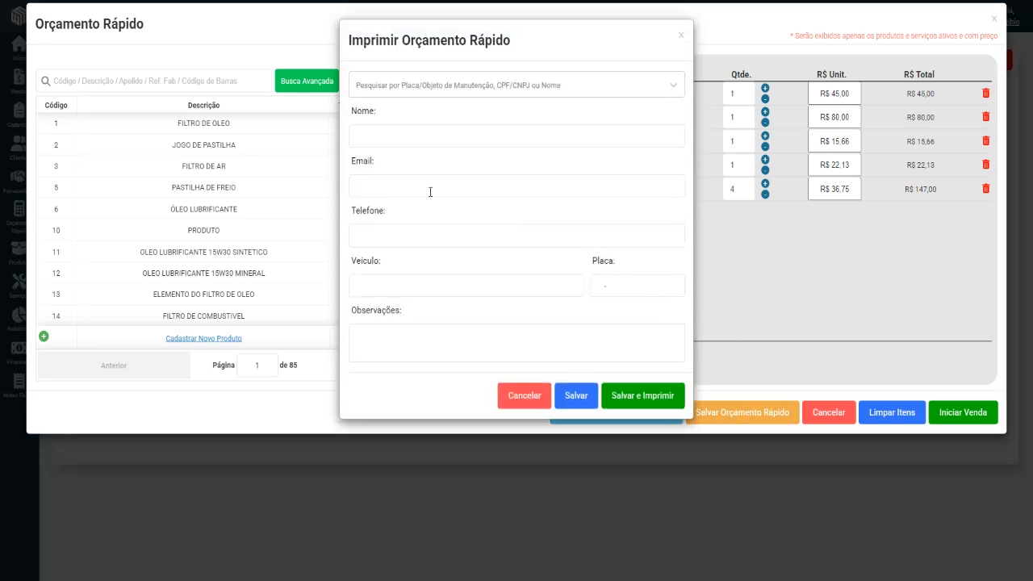
{"action": "left_click", "coordinate": [376, 138]}
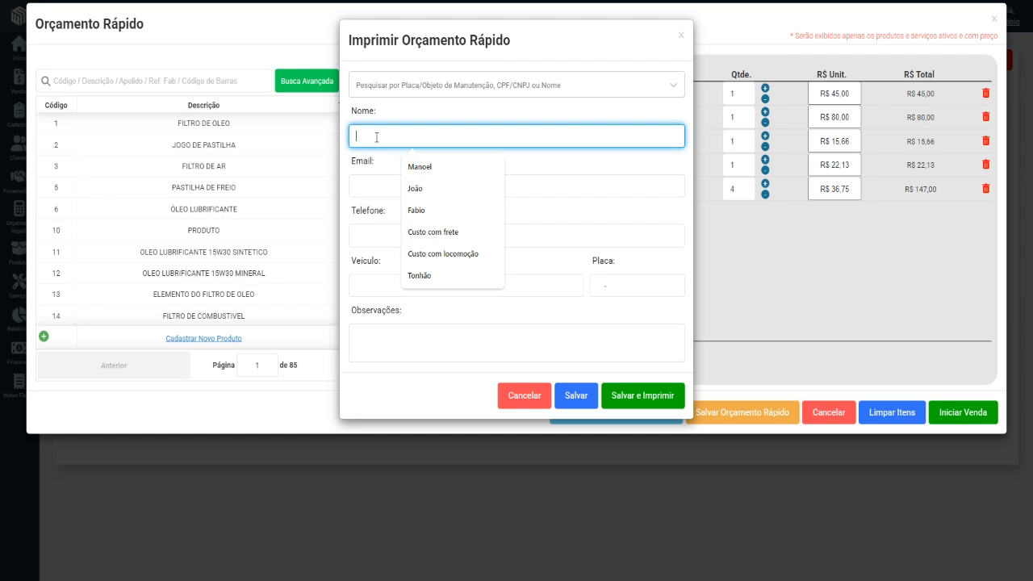
{"action": "left_click", "coordinate": [417, 209]}
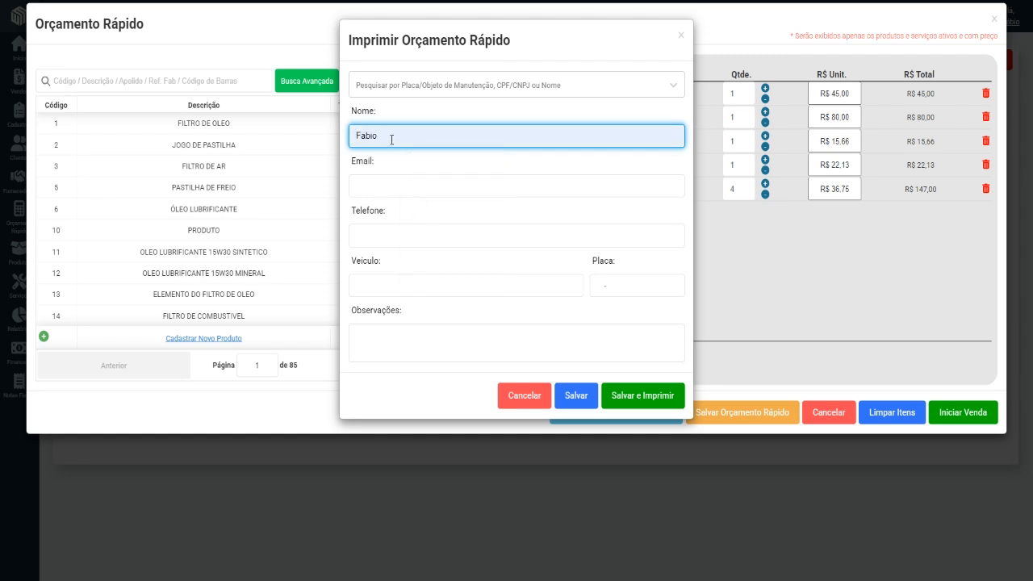
{"action": "type", "text": "Pereira"}
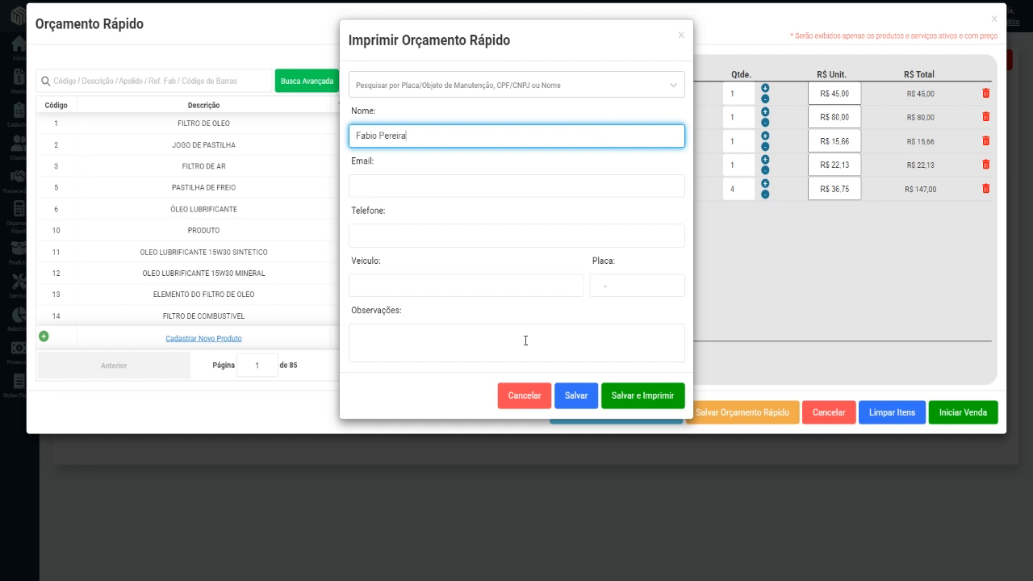
{"action": "left_click", "coordinate": [643, 395]}
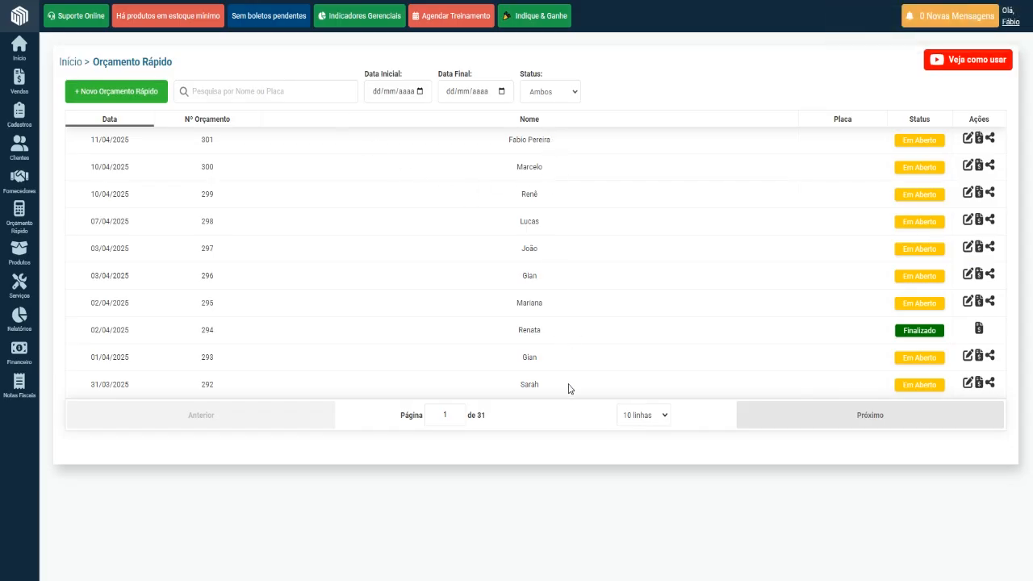
Share the newest quick quote via WhatsApp, filling in the customer's mobile number and sending it.
{"action": "left_click_drag", "start_coordinate": [549, 138], "coordinate": [494, 151]}
{"action": "left_click", "coordinate": [641, 148]}
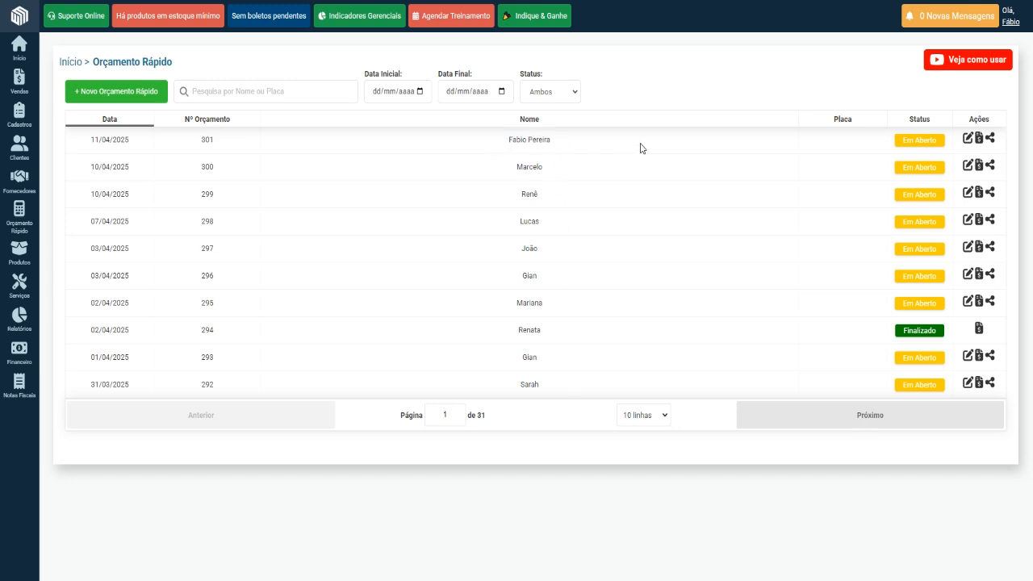
{"action": "left_click", "coordinate": [991, 139]}
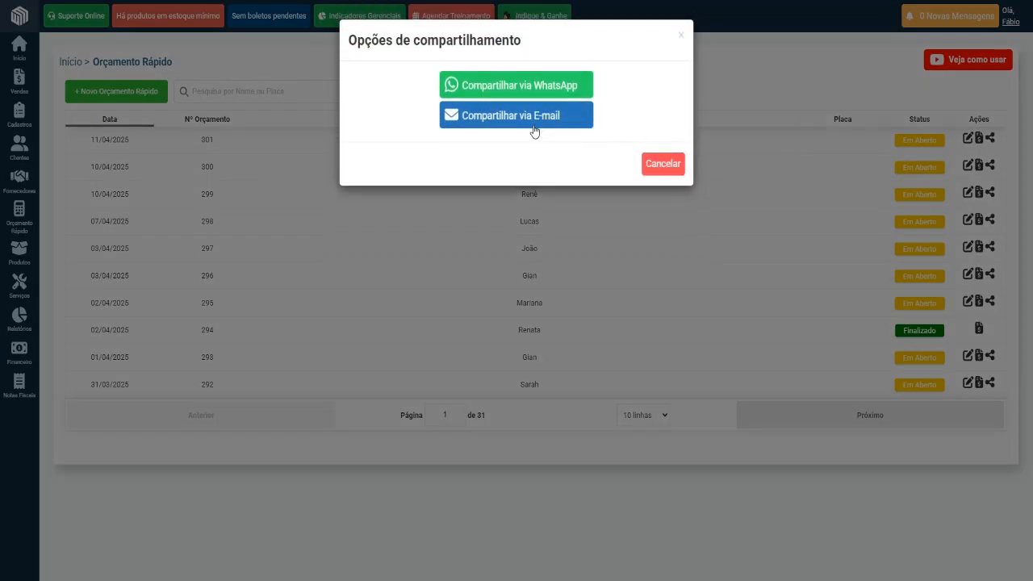
{"action": "left_click", "coordinate": [514, 85]}
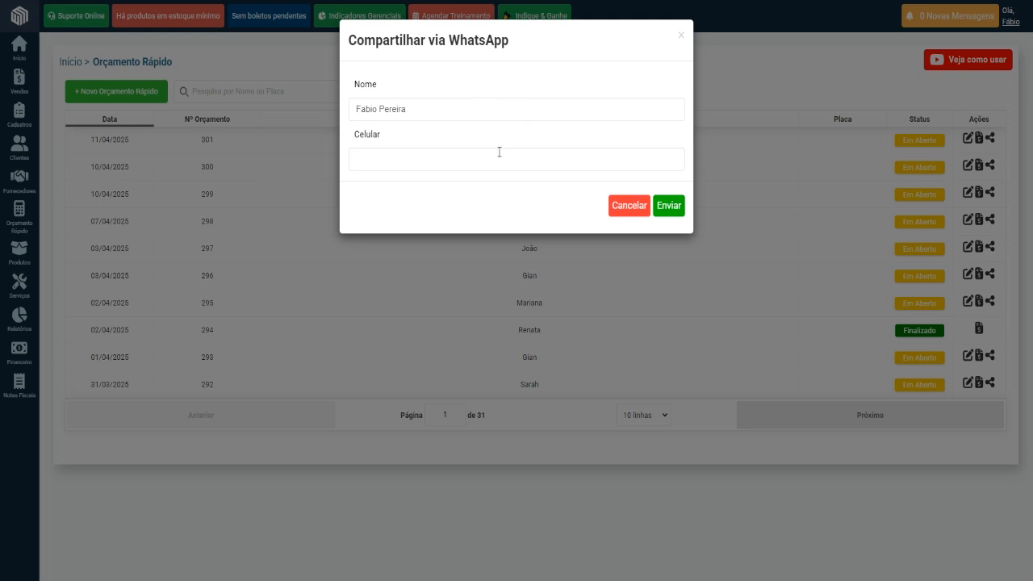
{"action": "left_click", "coordinate": [431, 156]}
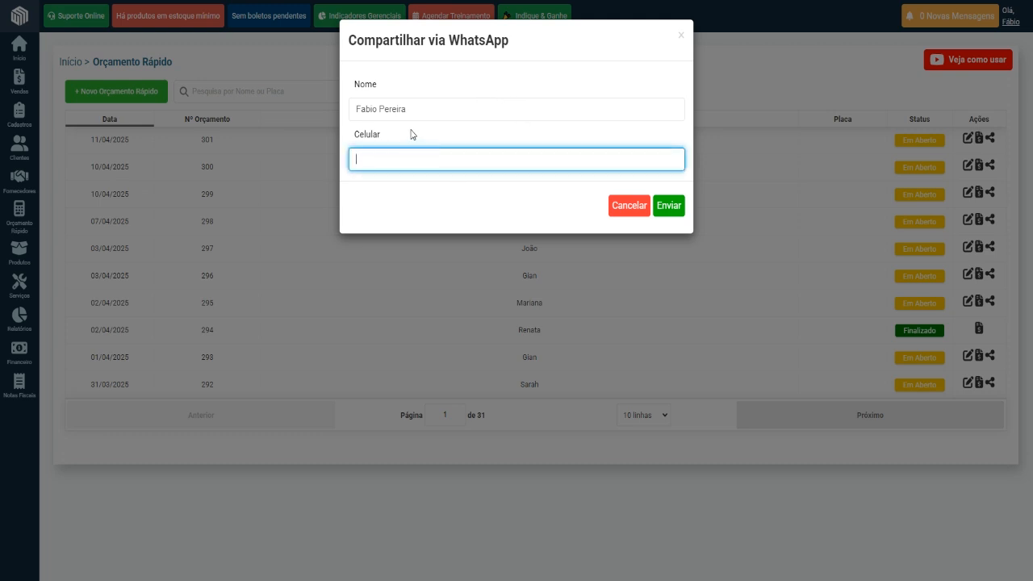
{"action": "type", "text": "99) 9 9999-9999"}
{"action": "left_click", "coordinate": [676, 208]}
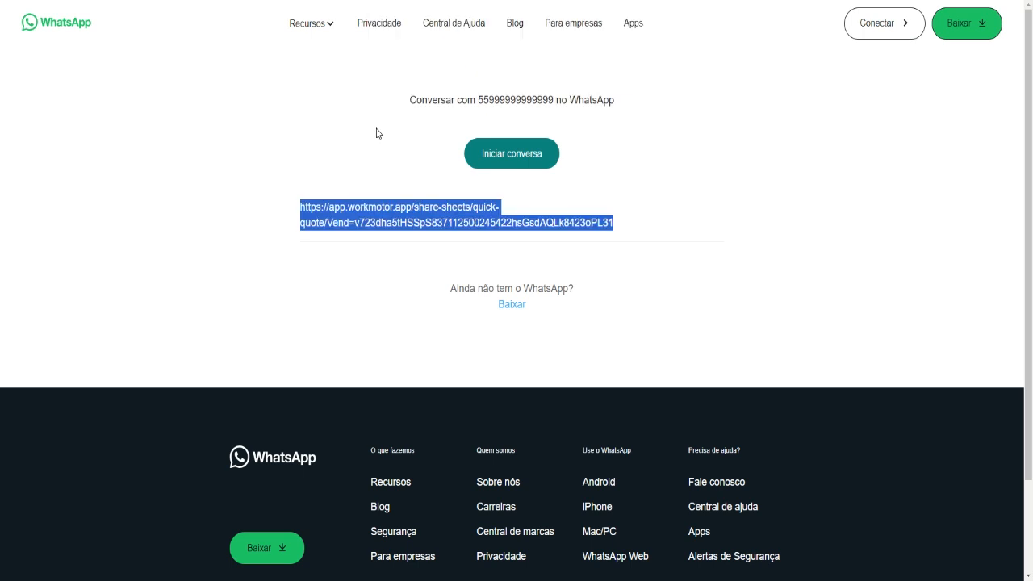
Open the shared quick quote link from the WhatsApp message in the browser.
{"action": "left_click", "coordinate": [323, 2]}
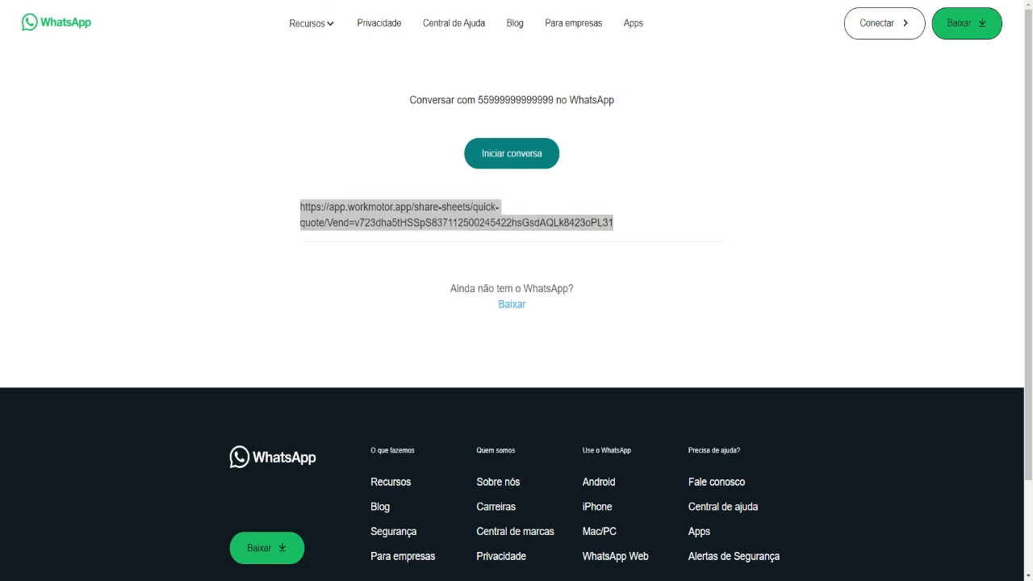
{"action": "key", "text": "ctrl+v"}
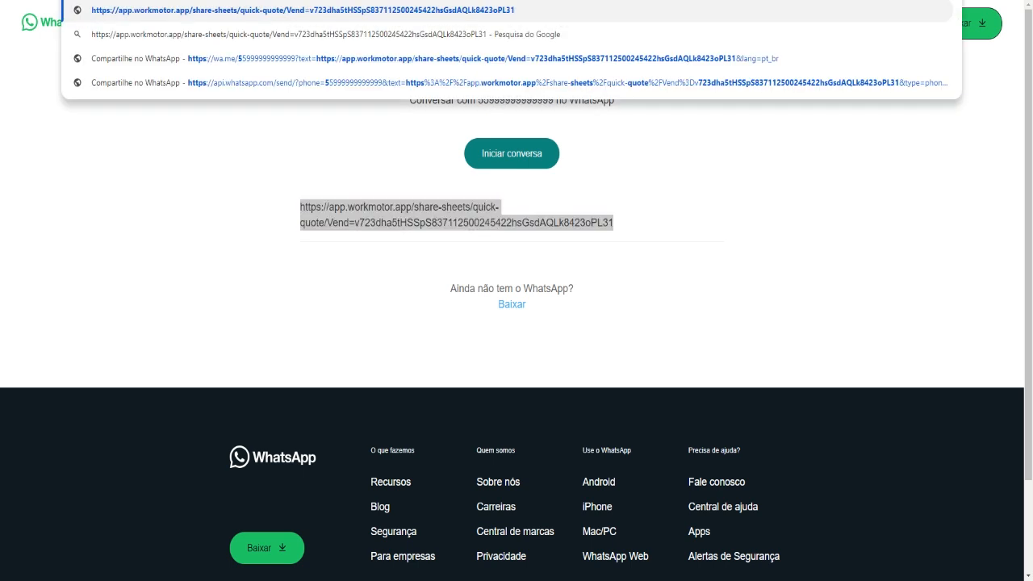
{"action": "key", "text": "Return"}
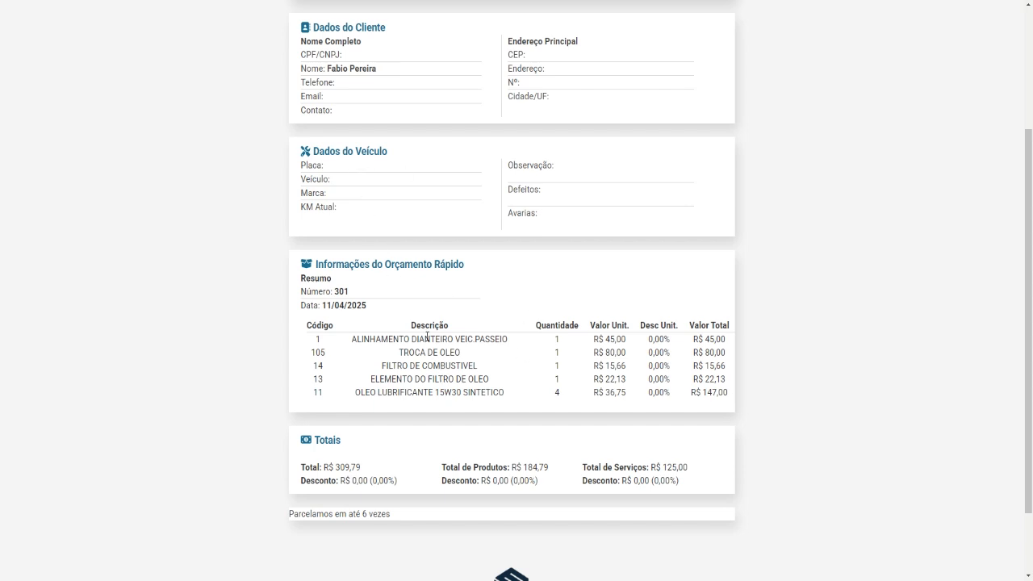
Examine the shared quote's item list, overall and product totals, and the payment terms note below them.
{"action": "scroll", "coordinate": [427, 336], "scroll_direction": "down", "scroll_amount": 1}
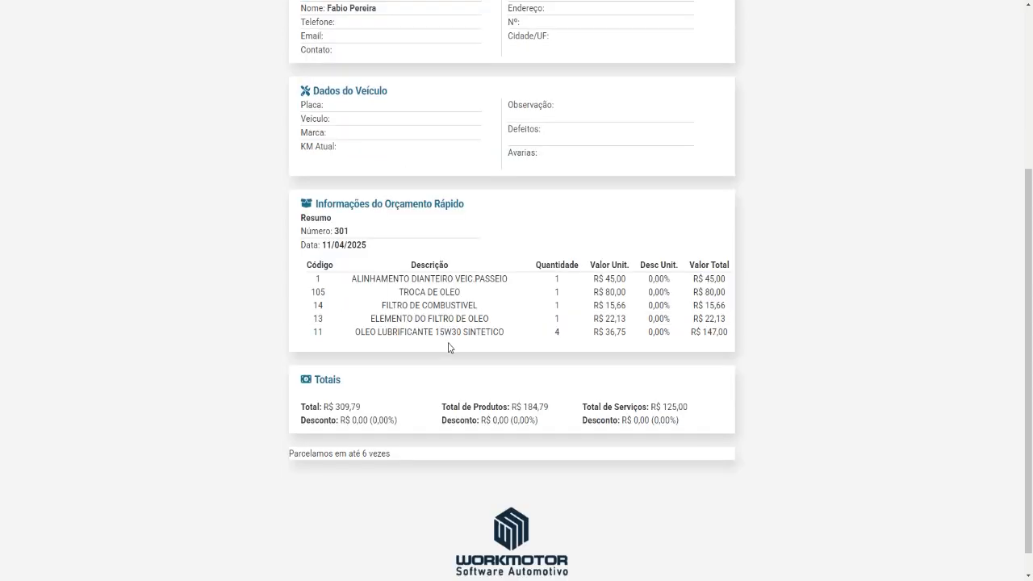
{"action": "left_click_drag", "start_coordinate": [335, 408], "coordinate": [369, 409]}
{"action": "left_click", "coordinate": [516, 404]}
{"action": "left_click_drag", "start_coordinate": [516, 405], "coordinate": [551, 408]}
{"action": "left_click", "coordinate": [428, 422]}
{"action": "left_click_drag", "start_coordinate": [289, 455], "coordinate": [396, 455]}
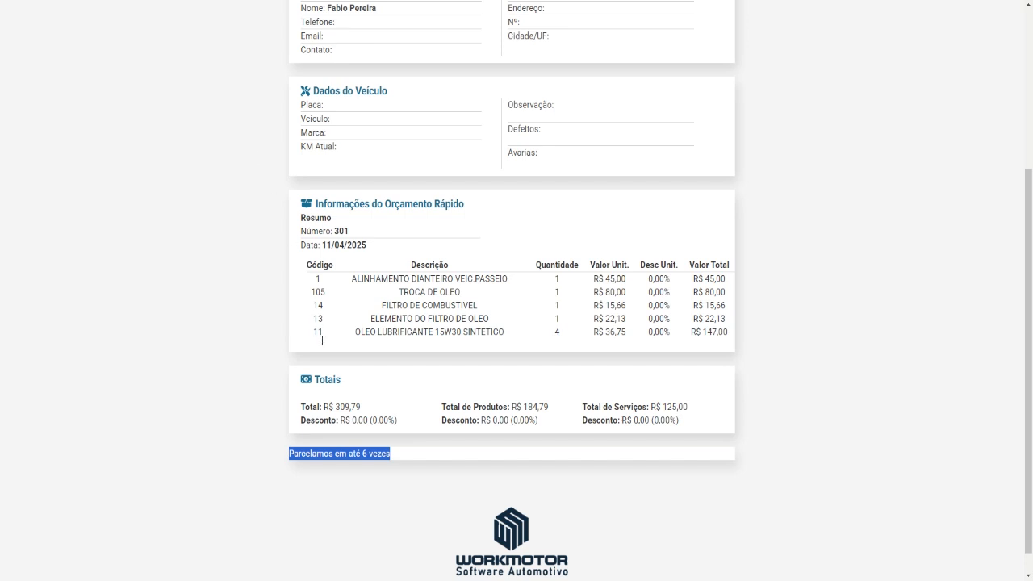
{"action": "left_click", "coordinate": [396, 454]}
{"action": "left_click_drag", "start_coordinate": [402, 460], "coordinate": [310, 455]}
{"action": "left_click", "coordinate": [247, 394]}
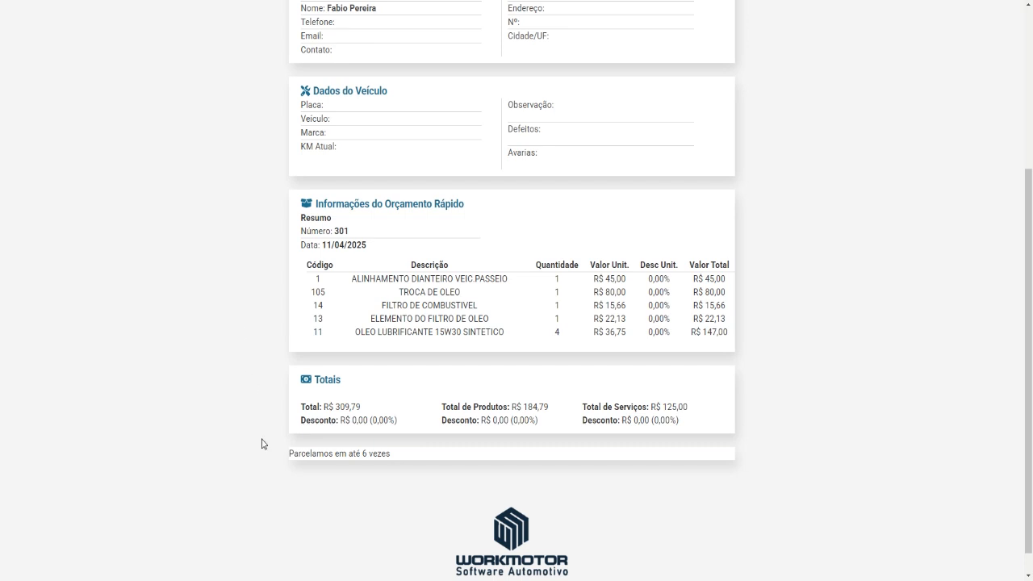
{"action": "left_click_drag", "start_coordinate": [396, 458], "coordinate": [279, 464]}
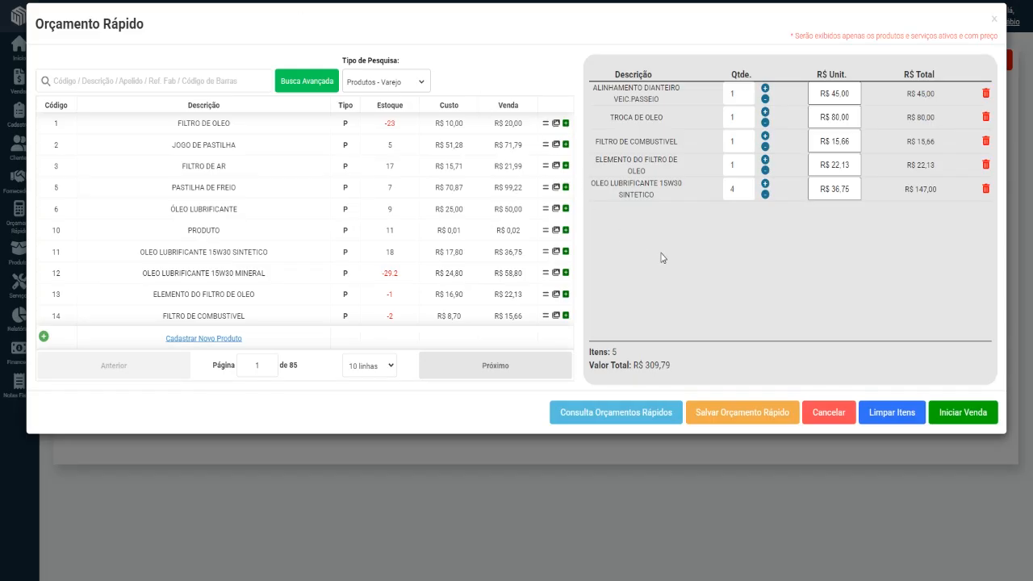
Leave the quote editor without saving and generate a sale/service order from the newest quick quote.
{"action": "left_click", "coordinate": [838, 419]}
{"action": "left_click", "coordinate": [666, 120]}
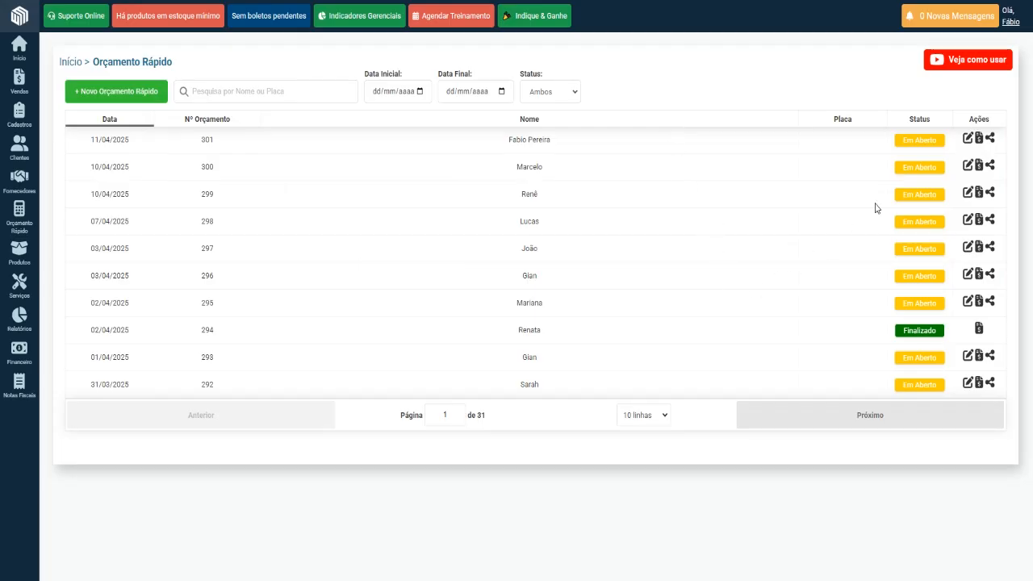
{"action": "left_click", "coordinate": [979, 141]}
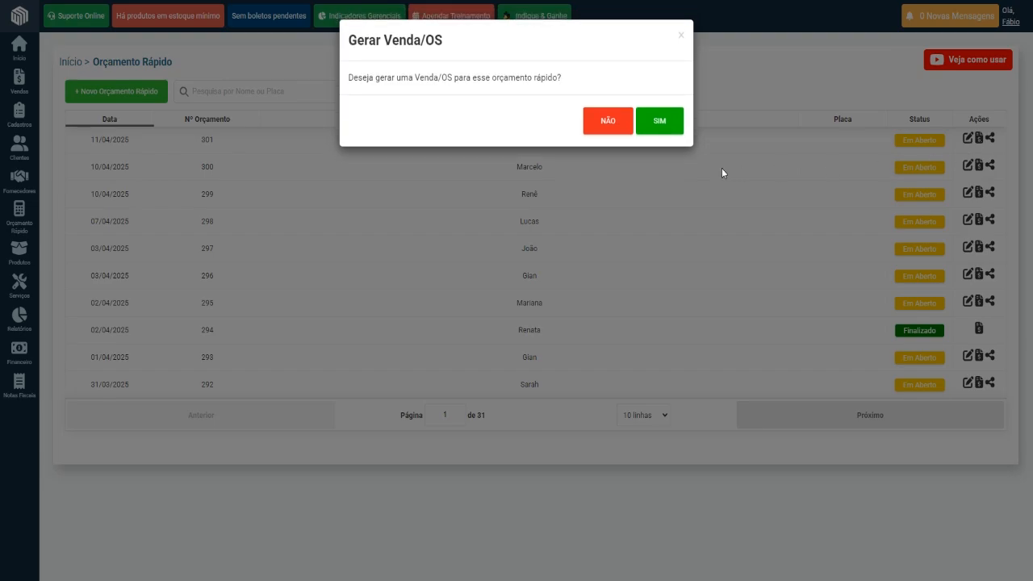
{"action": "left_click", "coordinate": [661, 126]}
Return to the quick quotes list and dismiss the blank new quote.
{"action": "mouse_move", "coordinate": [21, 91]}
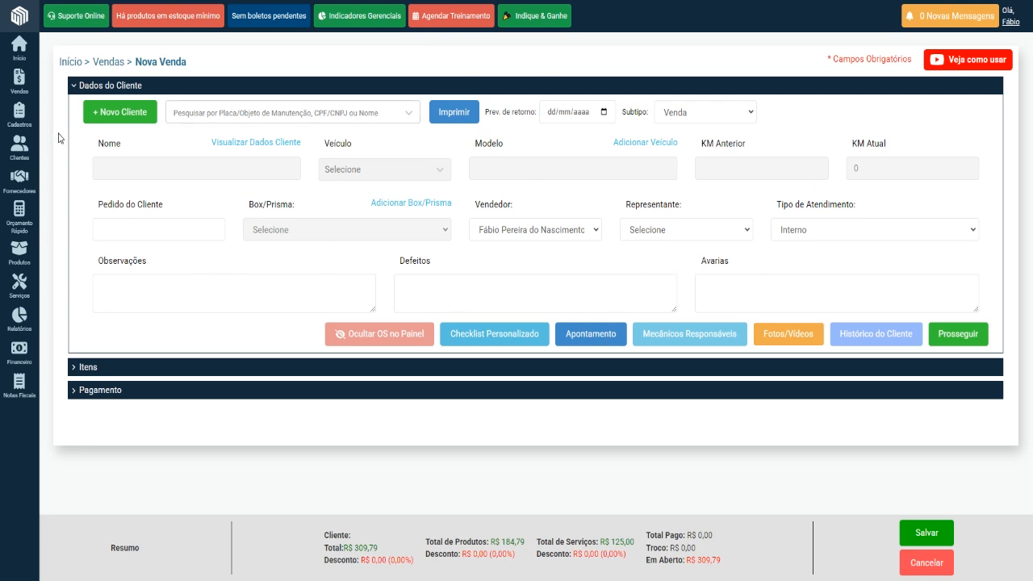
{"action": "left_click", "coordinate": [19, 218]}
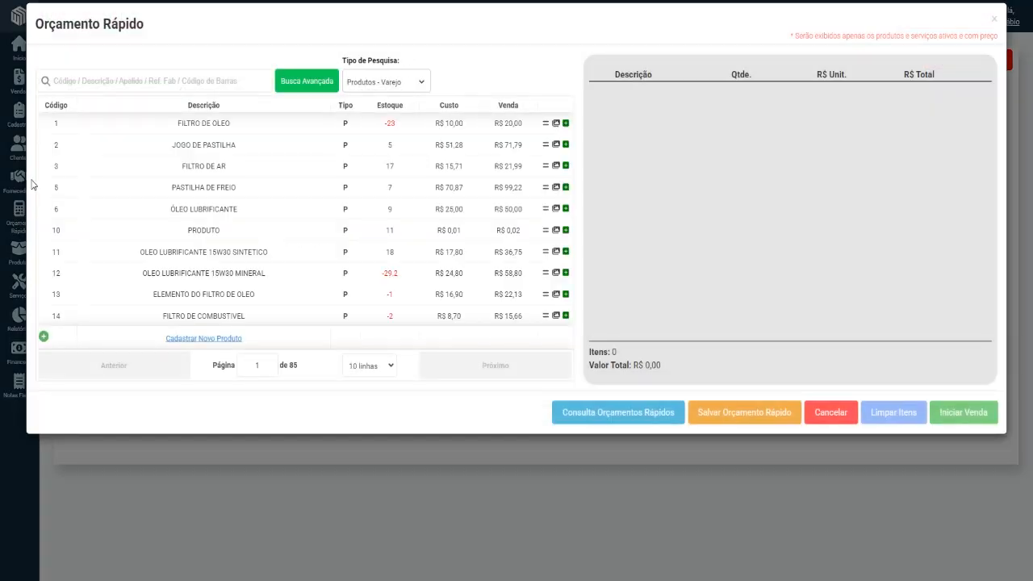
{"action": "left_click", "coordinate": [818, 413]}
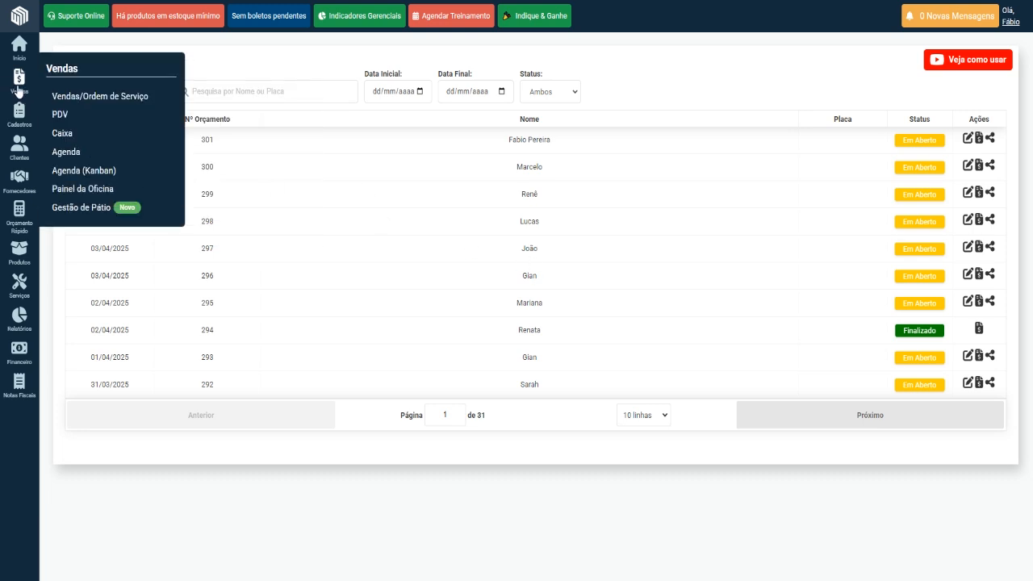
Open the sales and service orders list and examine the customer and value of the GT-R 3.8 V6 BITURBO quote.
{"action": "left_click", "coordinate": [80, 101]}
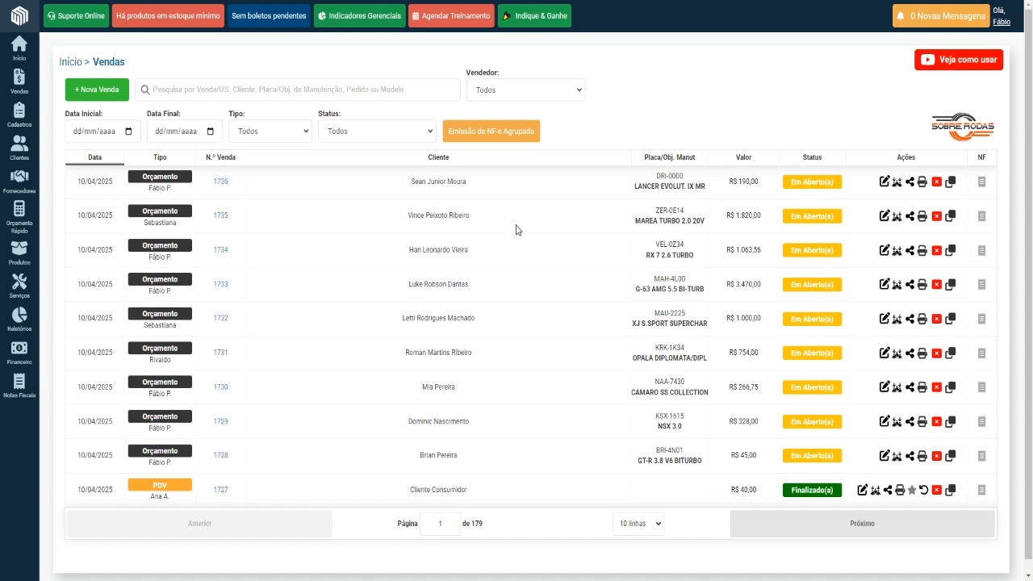
{"action": "triple_click", "coordinate": [466, 466]}
{"action": "left_click_drag", "start_coordinate": [718, 464], "coordinate": [766, 462]}
{"action": "left_click", "coordinate": [765, 462]}
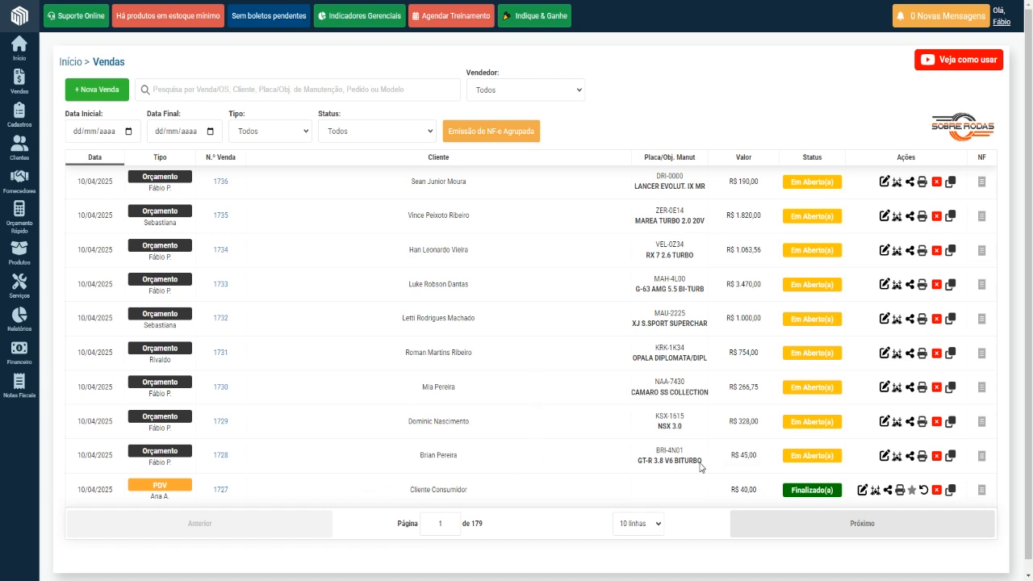
Cancel the quote for the GT-R 3.8 V6 BITURBO with the loss reason "Pagou mais barato em outra loja.".
{"action": "left_click", "coordinate": [937, 457]}
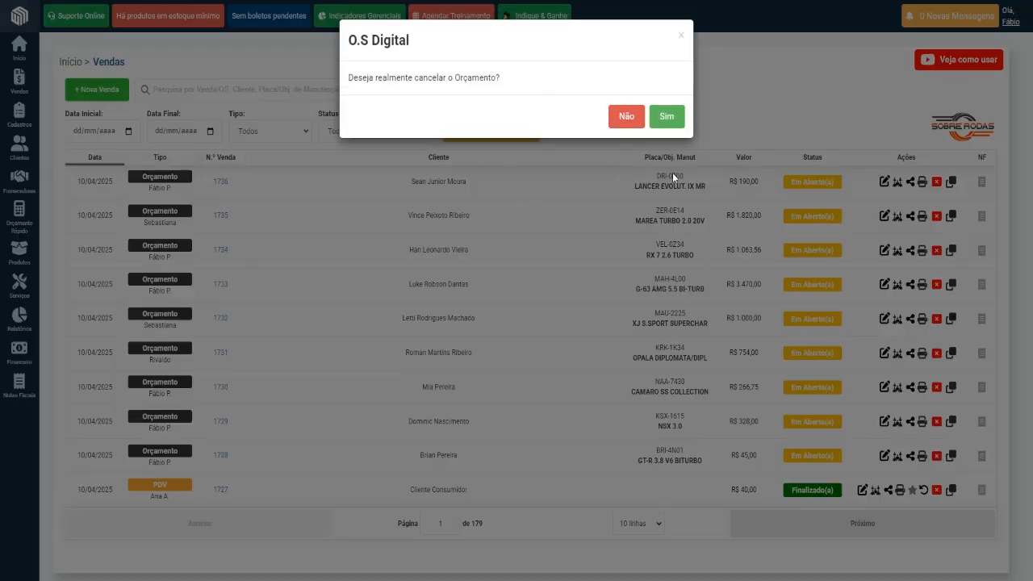
{"action": "left_click", "coordinate": [667, 117]}
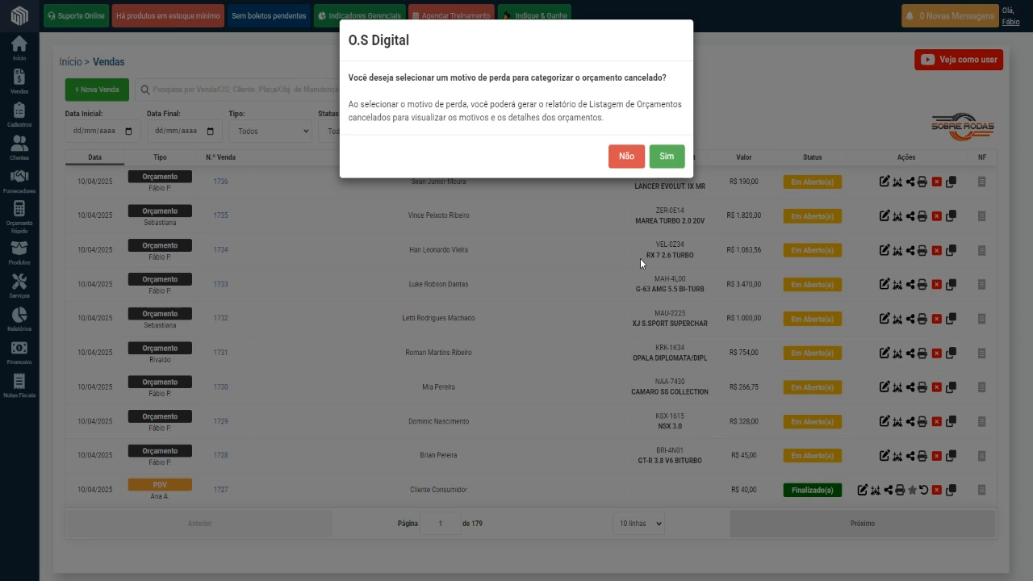
{"action": "left_click", "coordinate": [667, 157]}
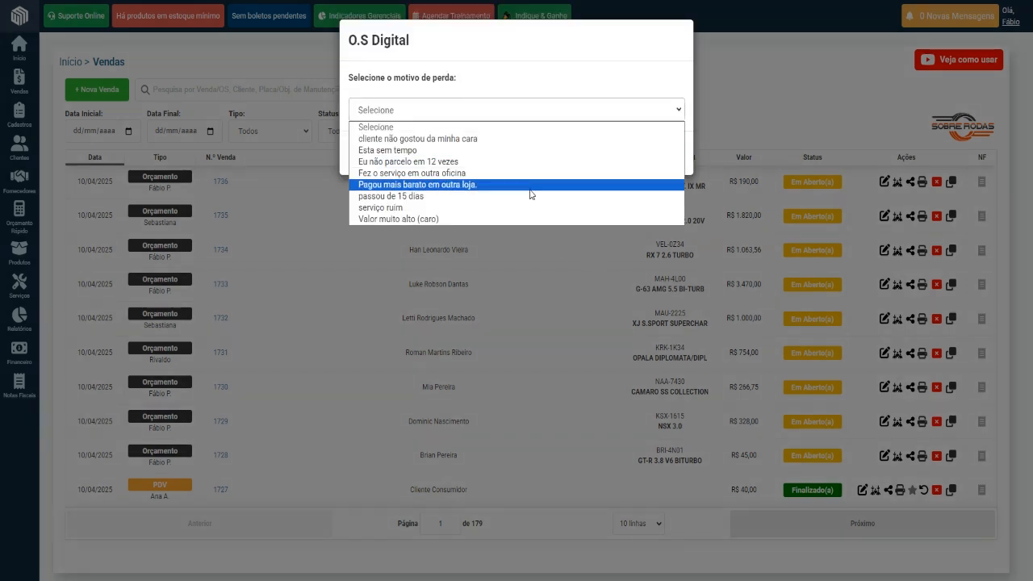
{"action": "left_click", "coordinate": [446, 185]}
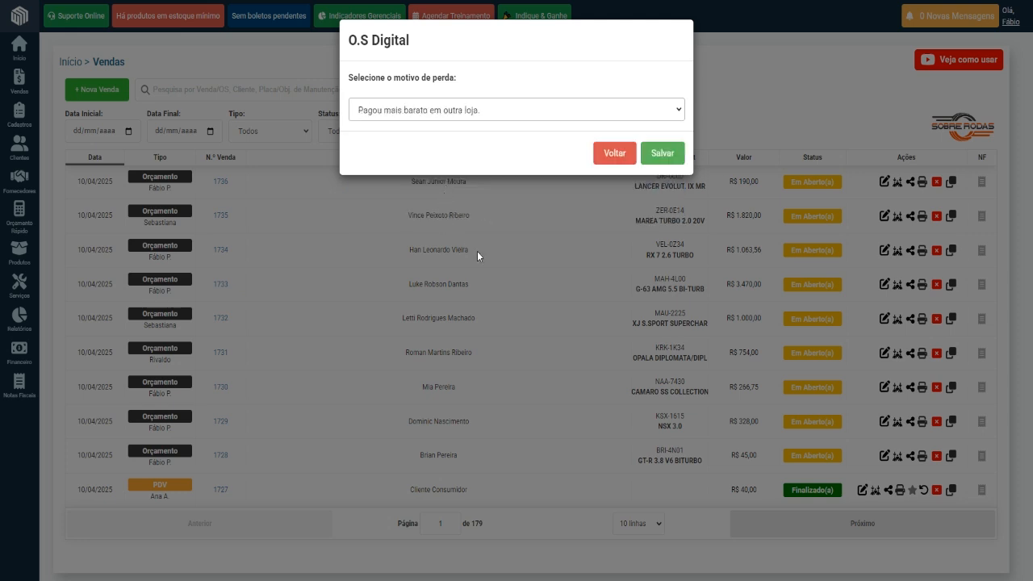
{"action": "left_click", "coordinate": [662, 153]}
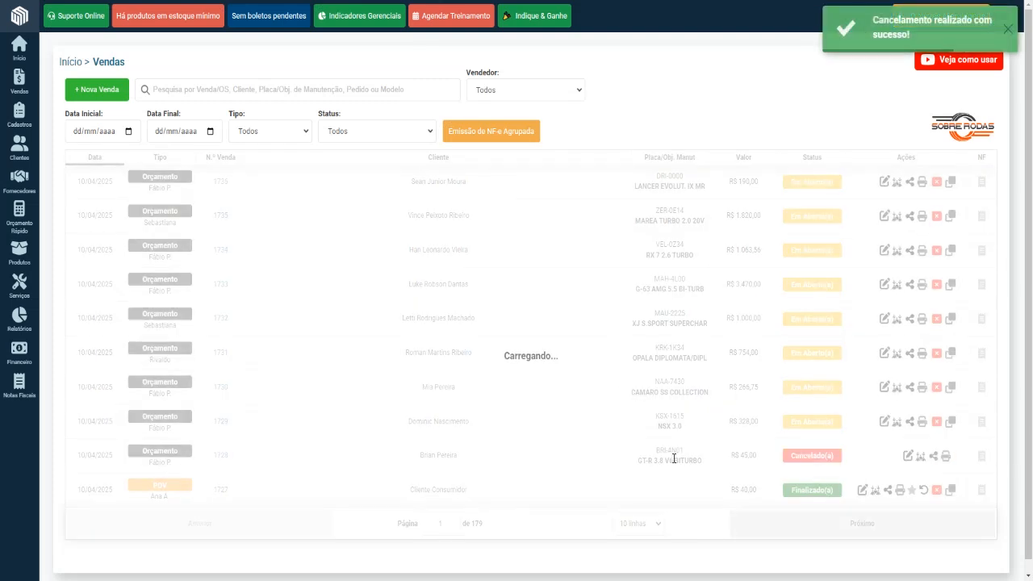
{"action": "double_click", "coordinate": [747, 455]}
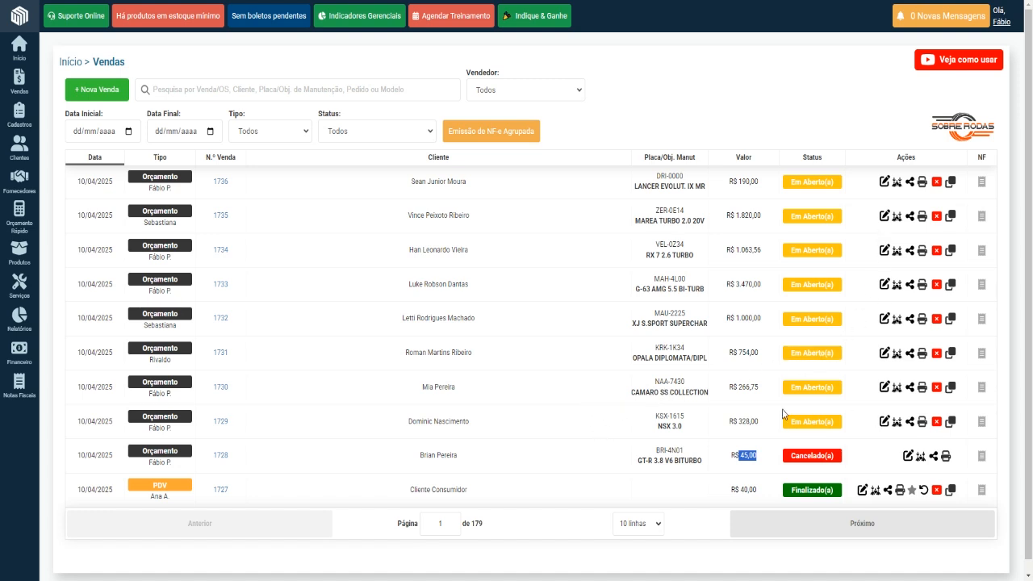
Compare the customer details in the quick quotes list with the customer and vehicle details in the sales and service orders list.
{"action": "mouse_move", "coordinate": [18, 83]}
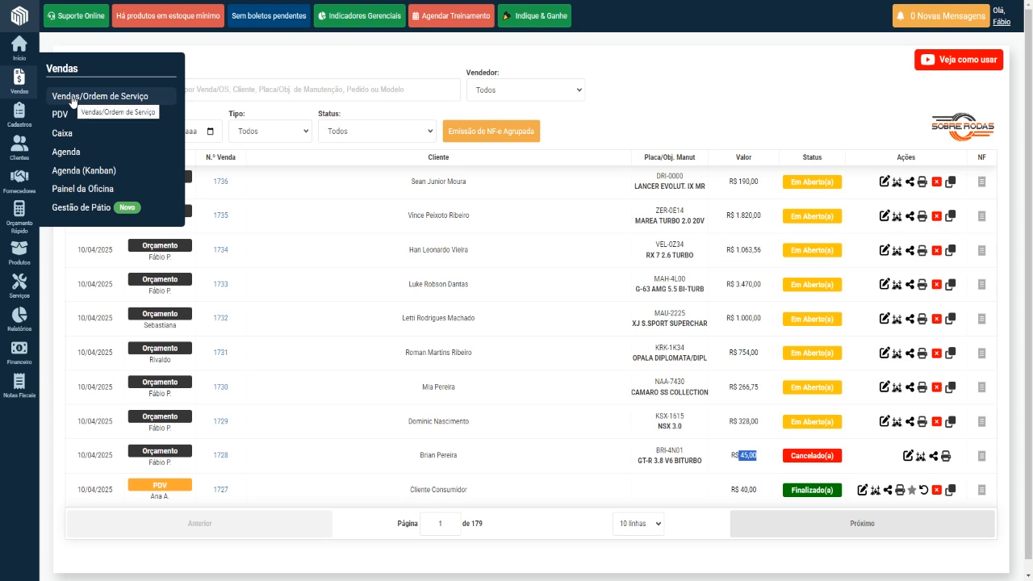
{"action": "left_click", "coordinate": [18, 220]}
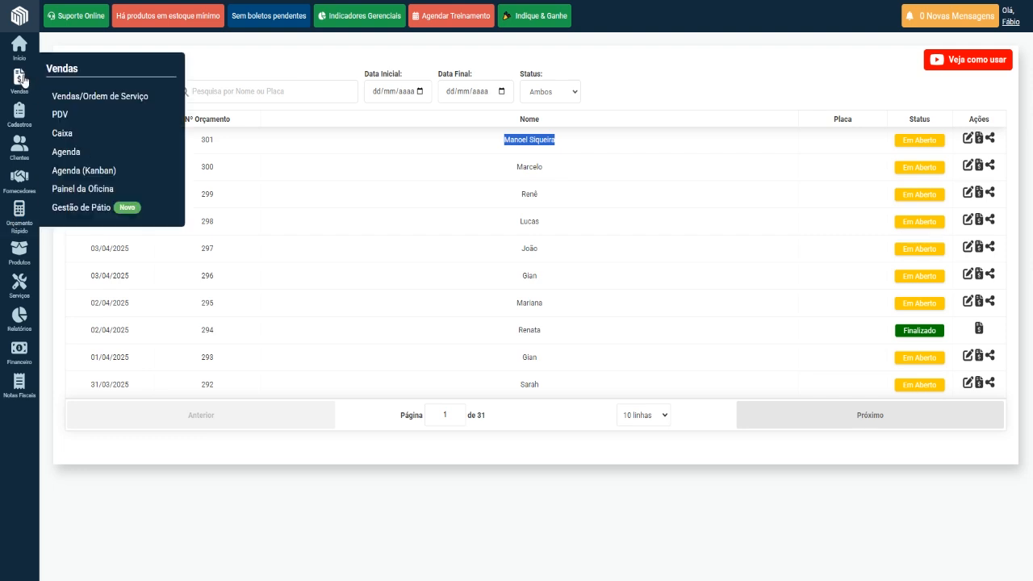
{"action": "left_click", "coordinate": [77, 98]}
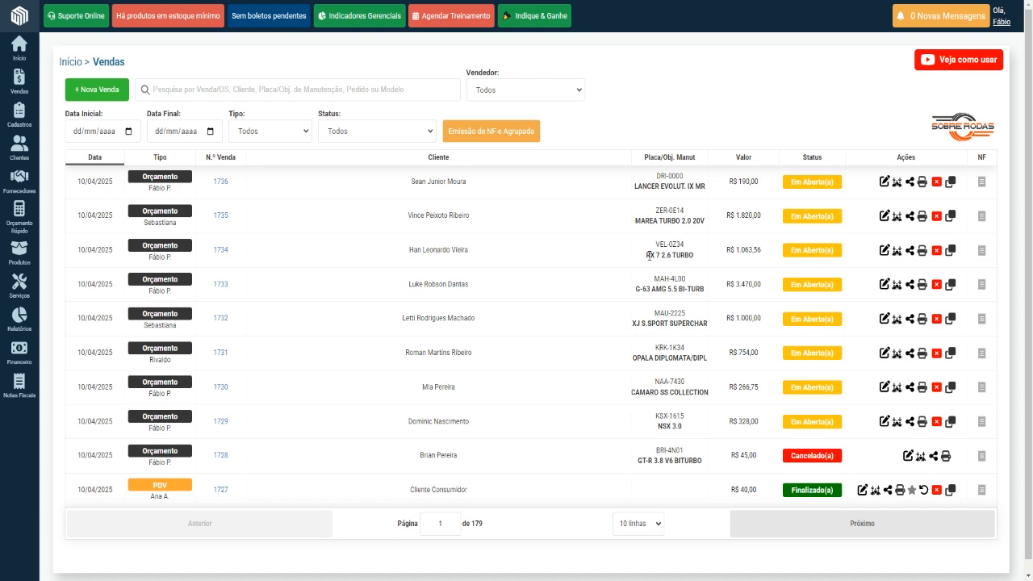
{"action": "left_click_drag", "start_coordinate": [635, 221], "coordinate": [701, 221]}
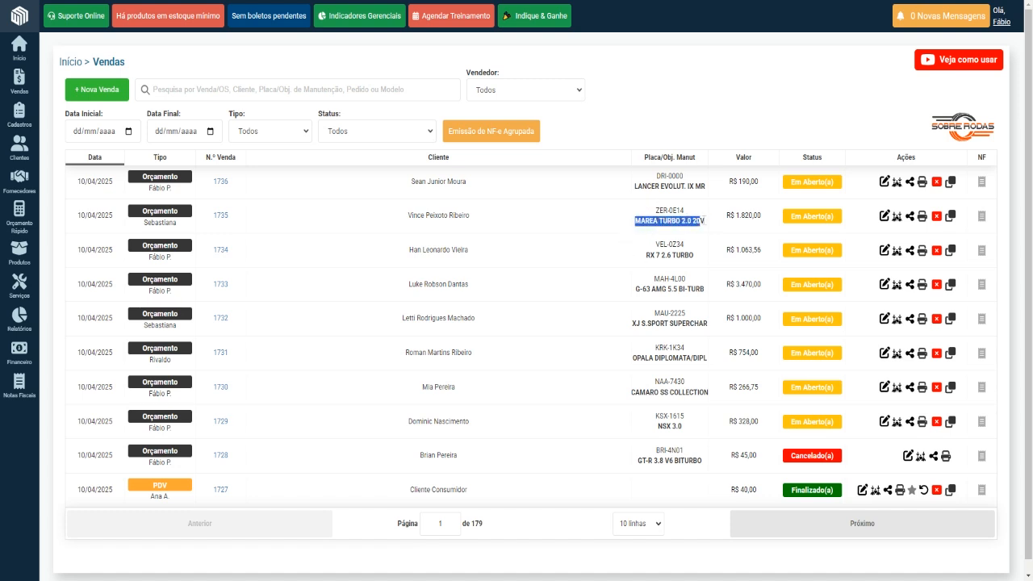
{"action": "left_click", "coordinate": [667, 245]}
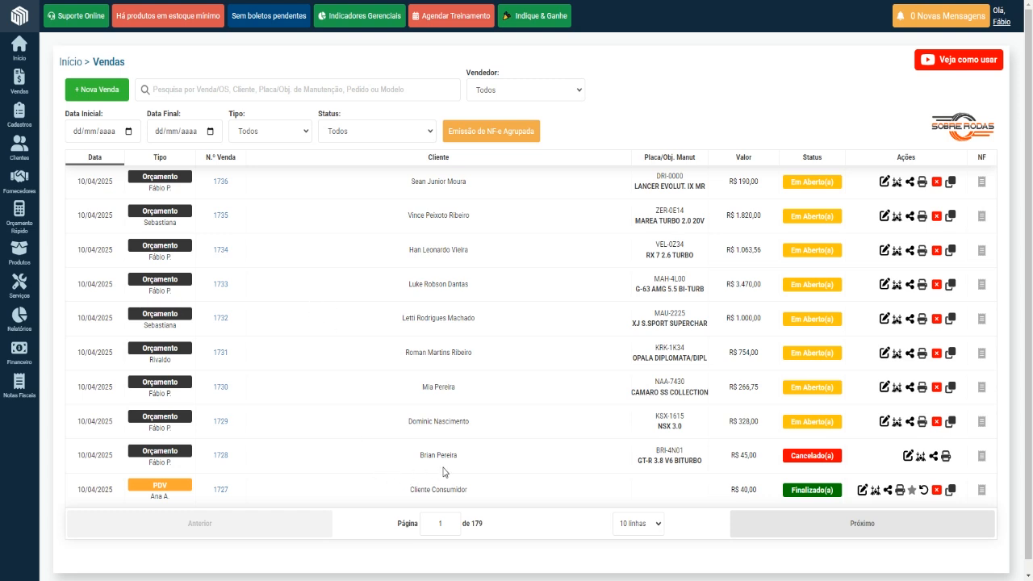
{"action": "left_click_drag", "start_coordinate": [419, 455], "coordinate": [526, 459]}
{"action": "left_click", "coordinate": [527, 458]}
Start a new sale, opening the cash register CX - Caixa Gaveta with a starting balance of R$ 70,00.
{"action": "left_click", "coordinate": [96, 93]}
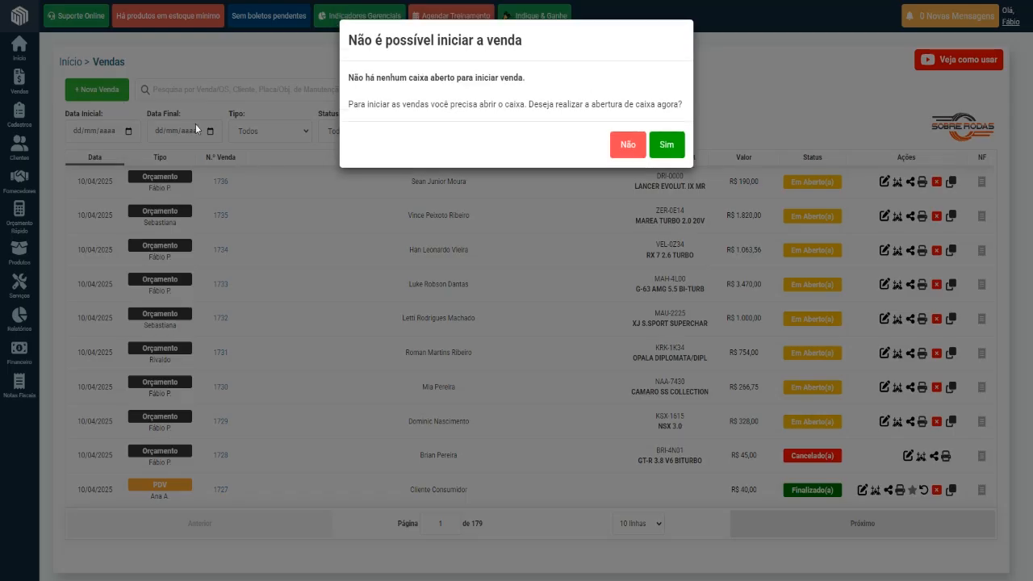
{"action": "left_click", "coordinate": [667, 150]}
{"action": "left_click", "coordinate": [510, 118]}
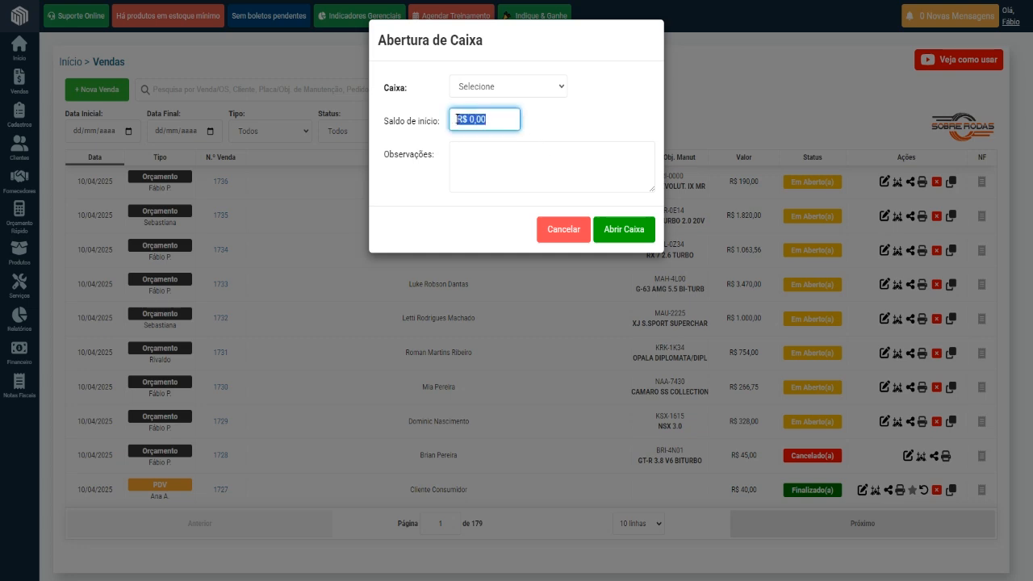
{"action": "left_click", "coordinate": [539, 91]}
{"action": "left_click", "coordinate": [540, 116]}
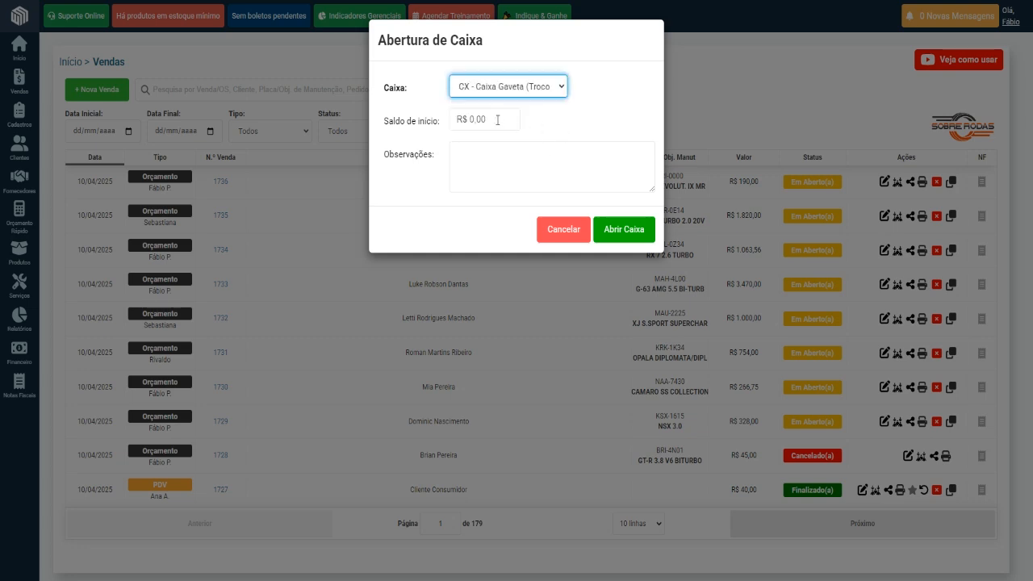
{"action": "left_click", "coordinate": [457, 120]}
{"action": "type", "text": "7000"}
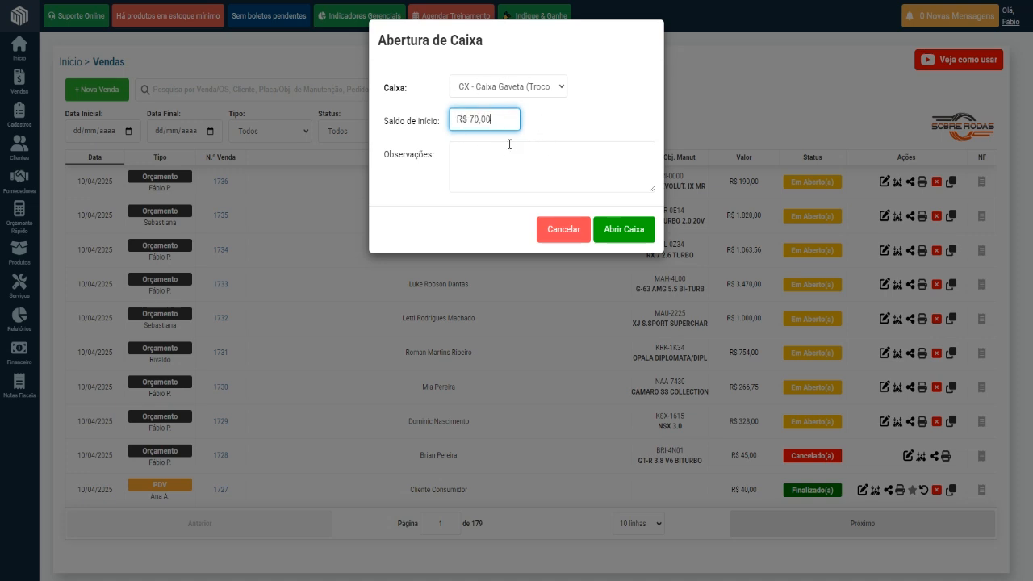
{"action": "triple_click", "coordinate": [502, 119]}
{"action": "left_click", "coordinate": [496, 120]}
{"action": "left_click_drag", "start_coordinate": [496, 120], "coordinate": [454, 123]}
{"action": "left_click", "coordinate": [624, 232]}
{"action": "left_click", "coordinate": [670, 128]}
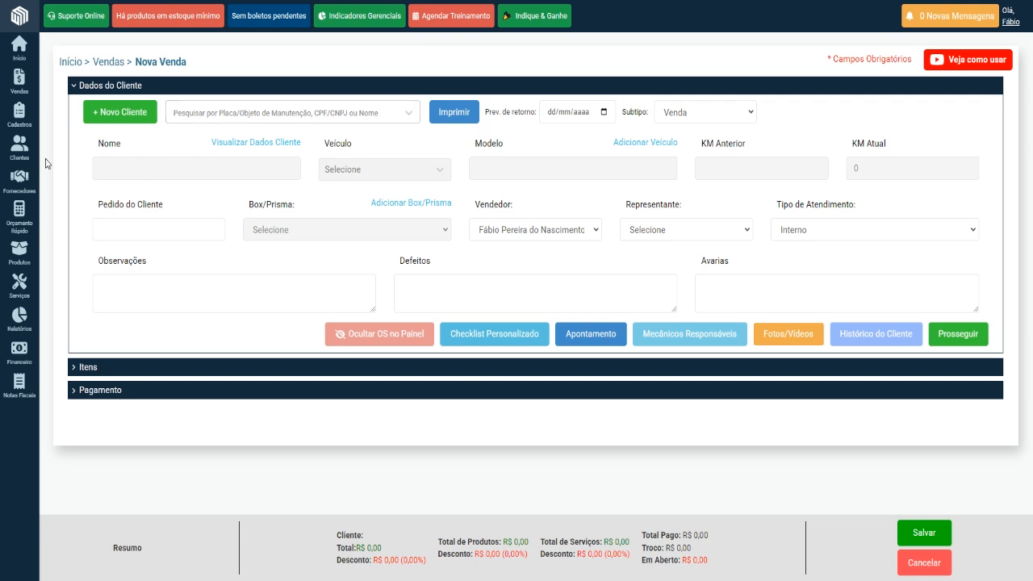
Find the registered customer by name for the new sale and select their GT-R 3.8 V6 BiTurbo vehicle.
{"action": "mouse_move", "coordinate": [22, 152]}
{"action": "left_click", "coordinate": [325, 110]}
{"action": "type", "text": "Brian P c"}
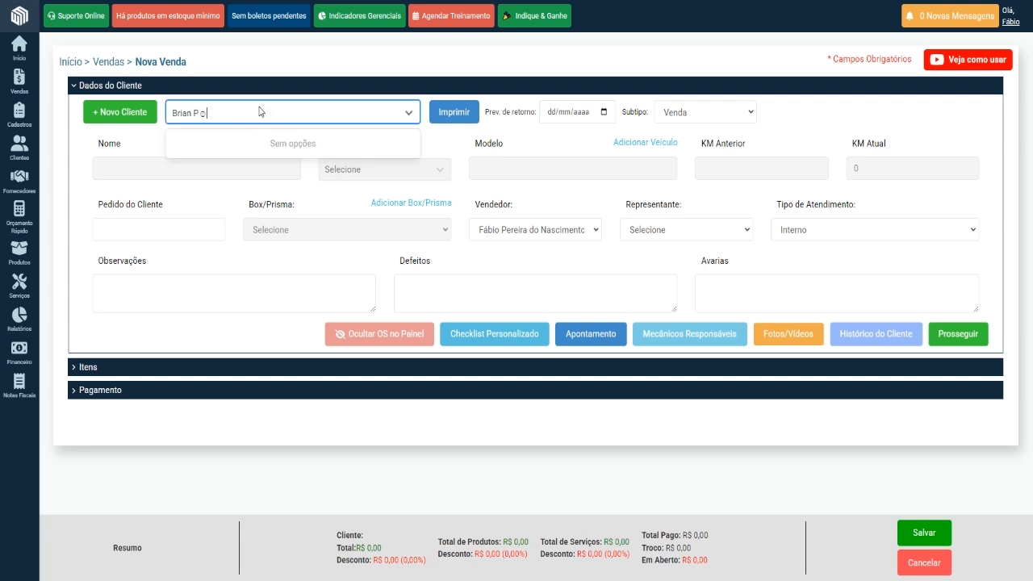
{"action": "key", "text": "BackSpace"}
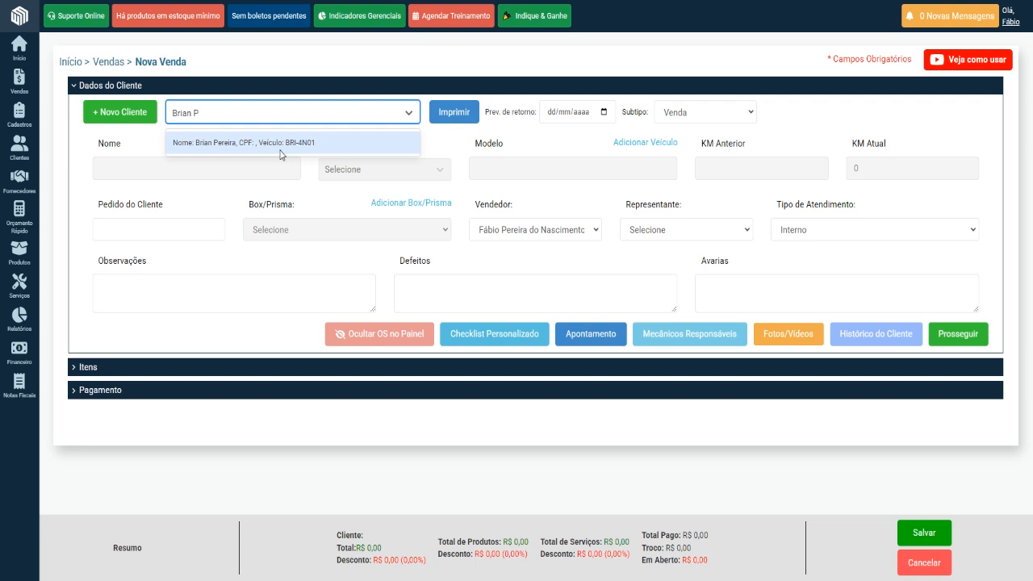
{"action": "left_click", "coordinate": [322, 147]}
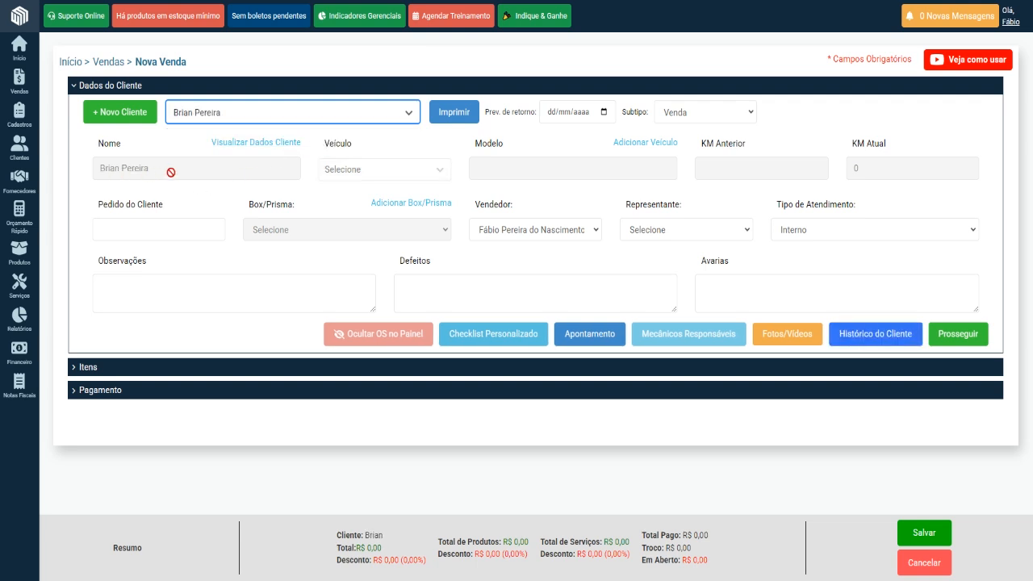
{"action": "left_click", "coordinate": [382, 171]}
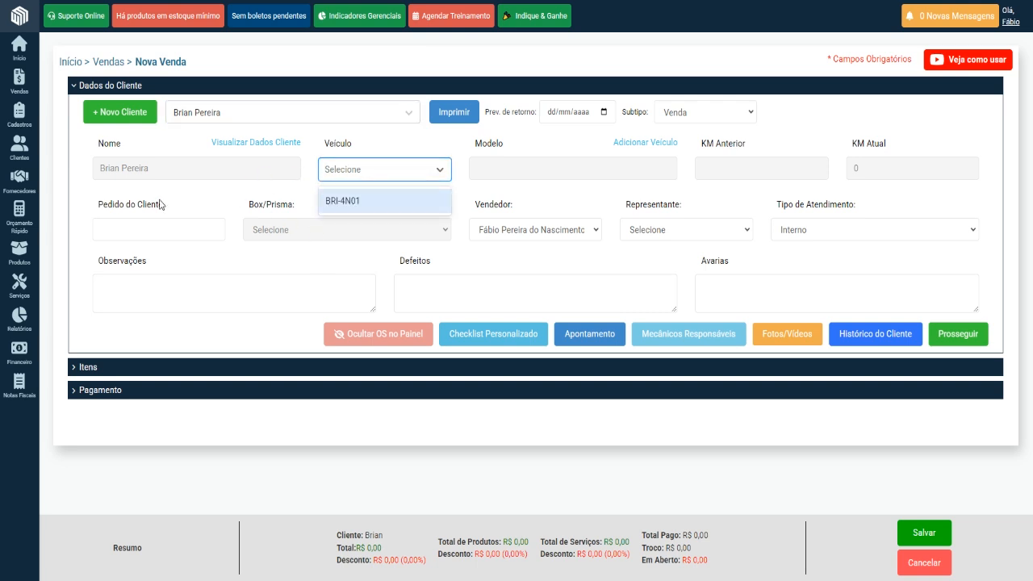
{"action": "left_click", "coordinate": [346, 210]}
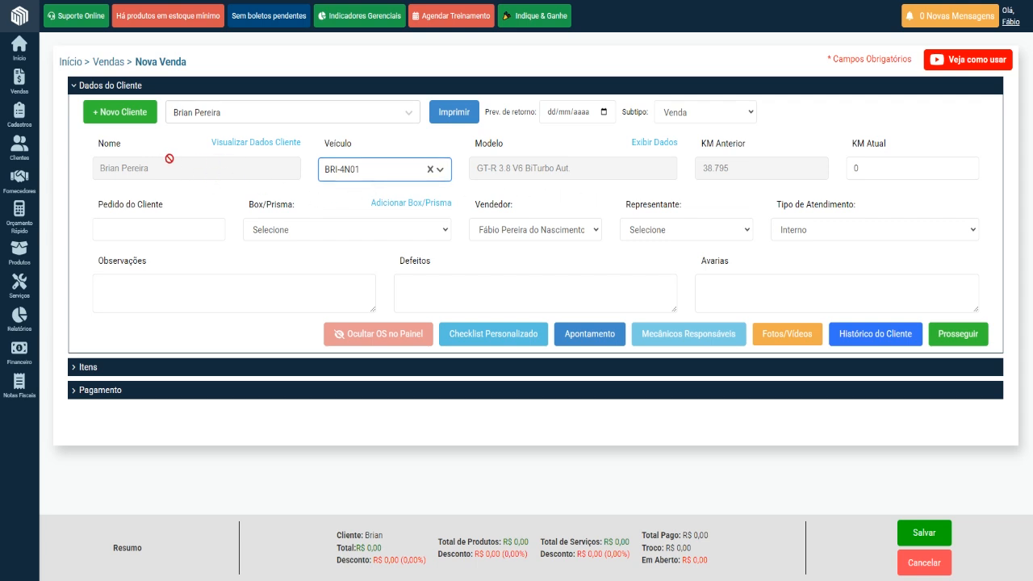
Open the full manual registration form for a new customer and review its main address and basic data sections.
{"action": "left_click", "coordinate": [129, 121]}
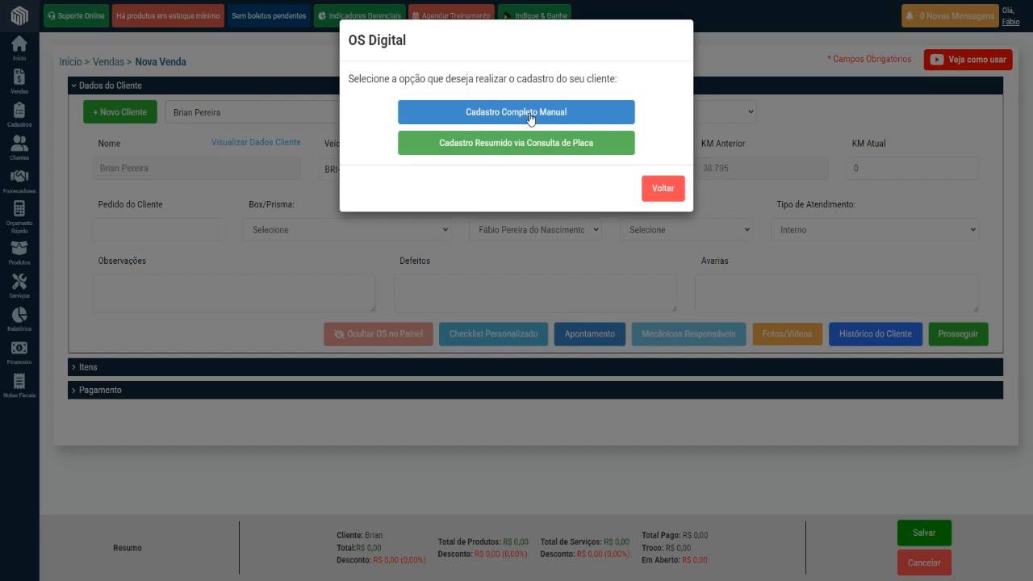
{"action": "left_click", "coordinate": [530, 119]}
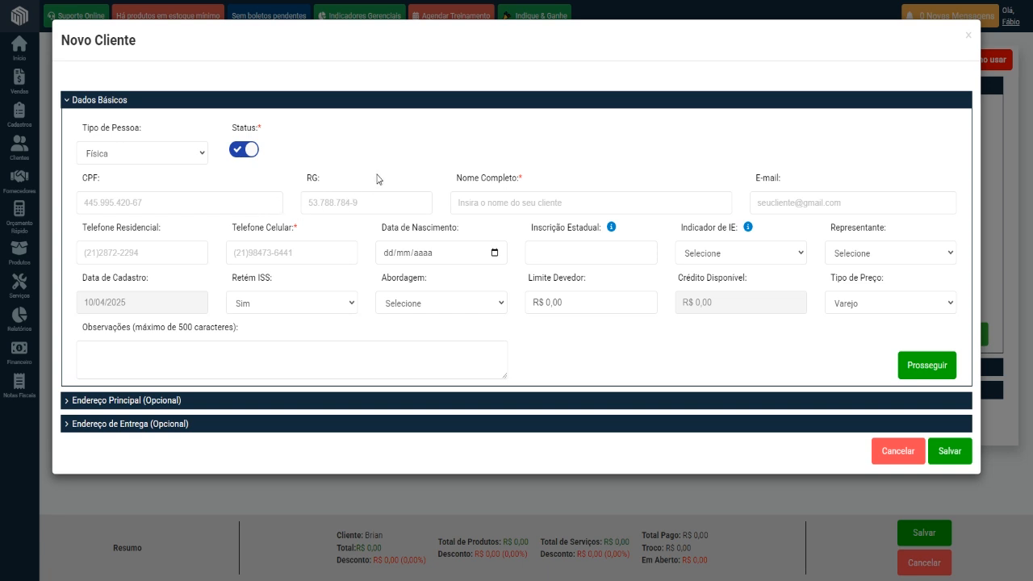
{"action": "left_click", "coordinate": [115, 101]}
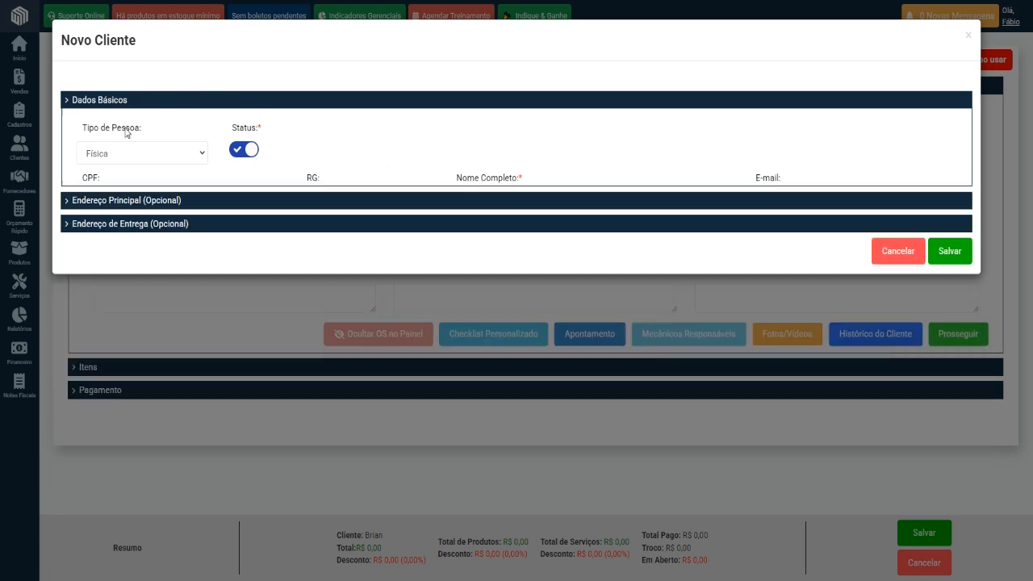
{"action": "left_click", "coordinate": [115, 123]}
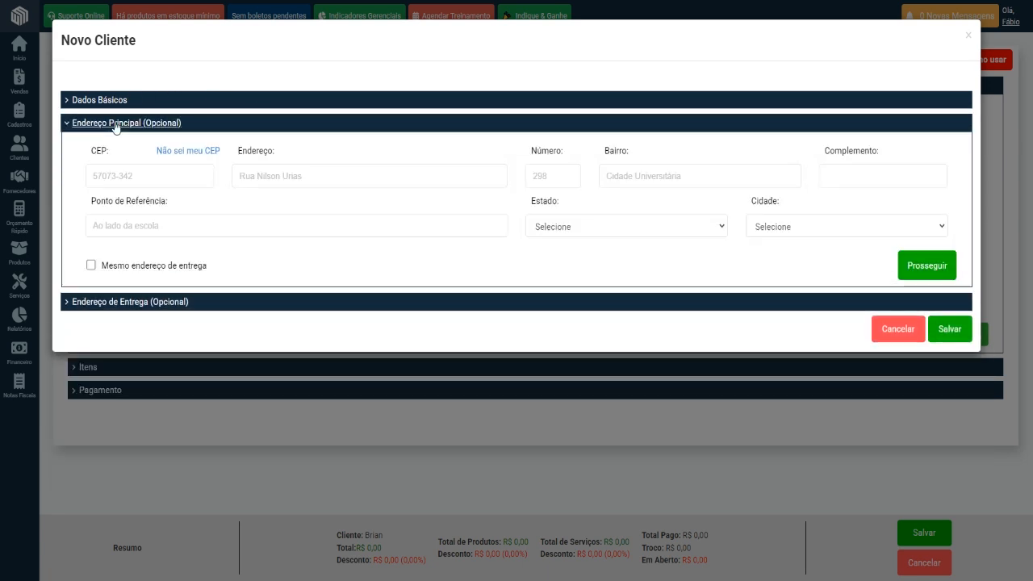
{"action": "left_click", "coordinate": [114, 124]}
{"action": "left_click", "coordinate": [107, 102]}
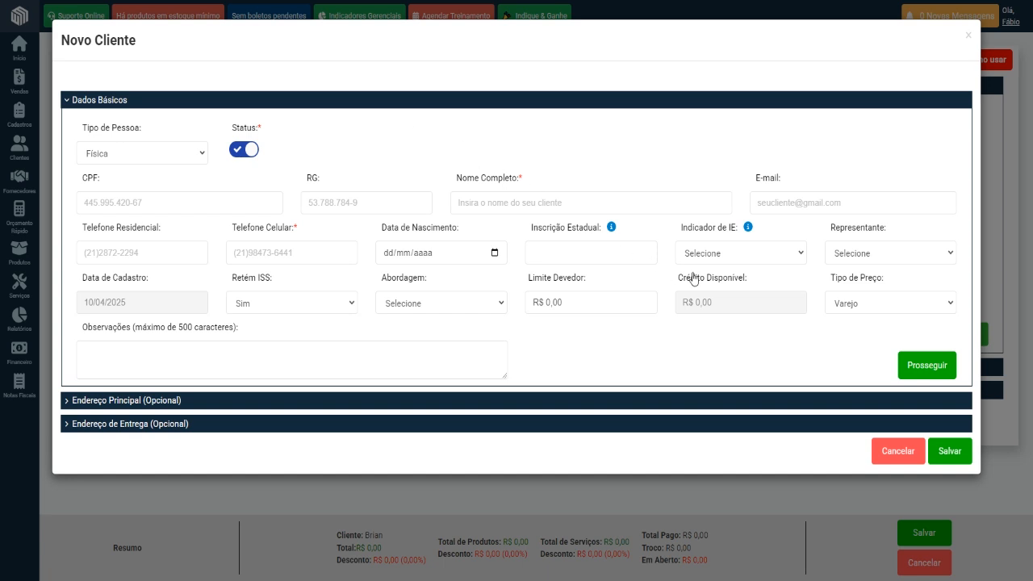
Try the IE indicator options Não Contribuinte and Contribuinte de ICMS for the individual customer.
{"action": "left_click", "coordinate": [802, 246]}
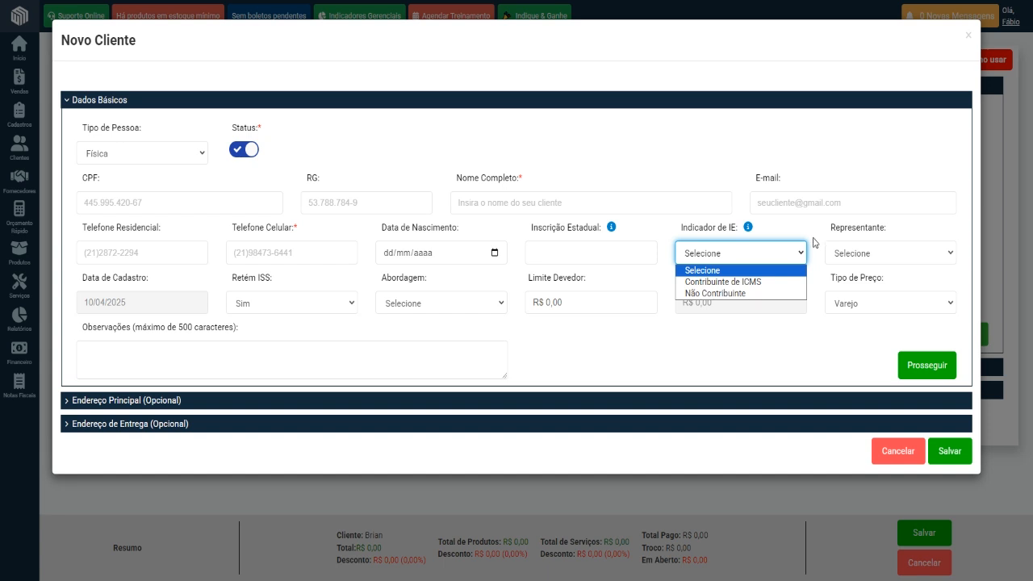
{"action": "left_click", "coordinate": [782, 295]}
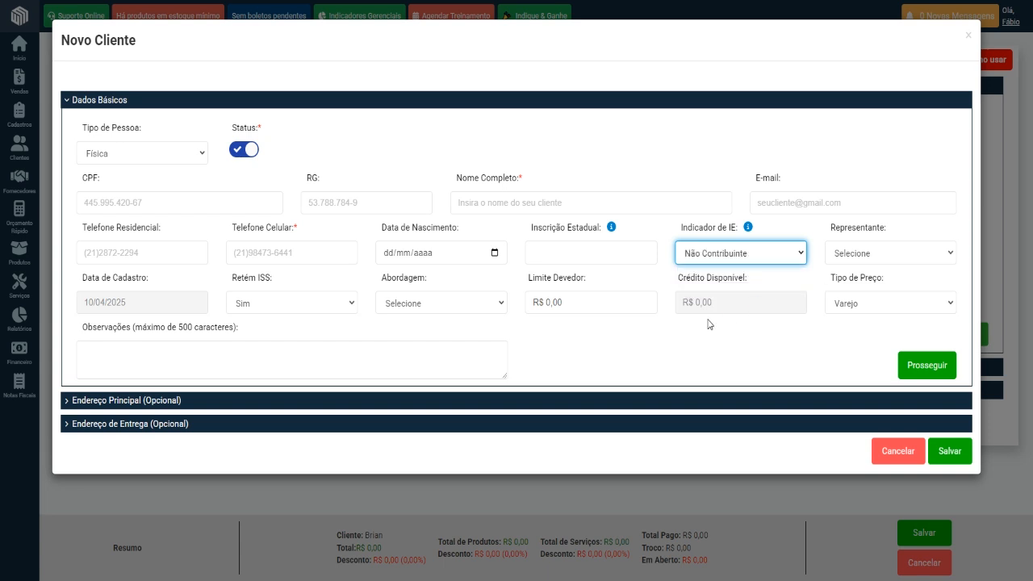
{"action": "left_click", "coordinate": [798, 255]}
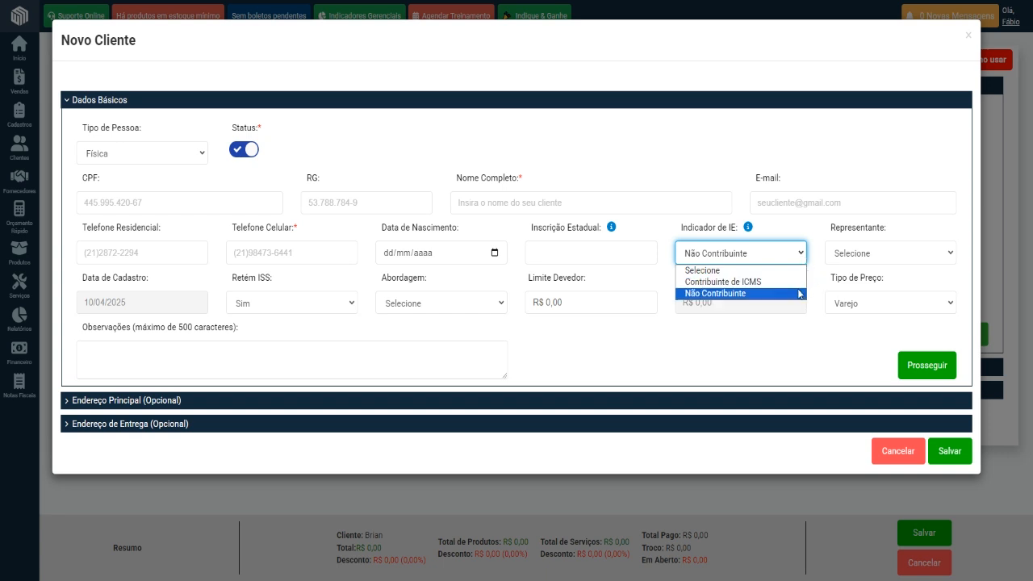
{"action": "left_click", "coordinate": [794, 283]}
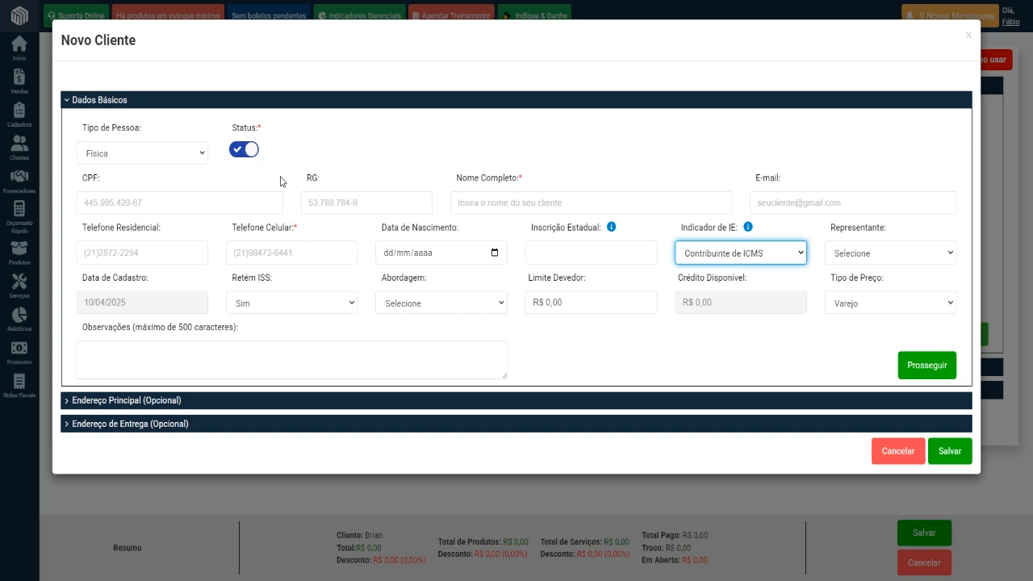
Try customer type Jurídica with the IE indicators Contribuinte Isento and Contribuinte de ICMS, and return the type to Física.
{"action": "left_click", "coordinate": [190, 155]}
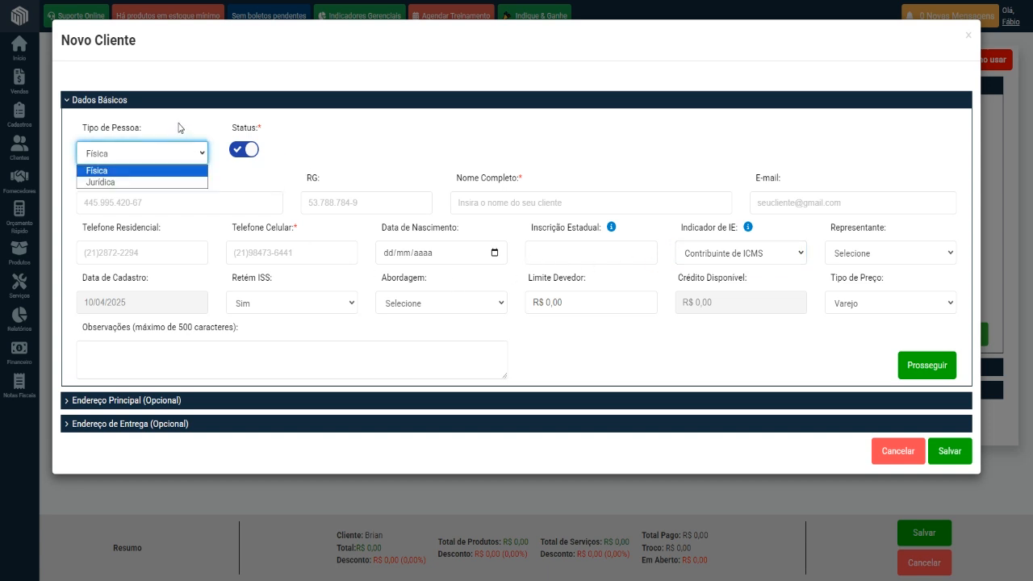
{"action": "left_click", "coordinate": [162, 184]}
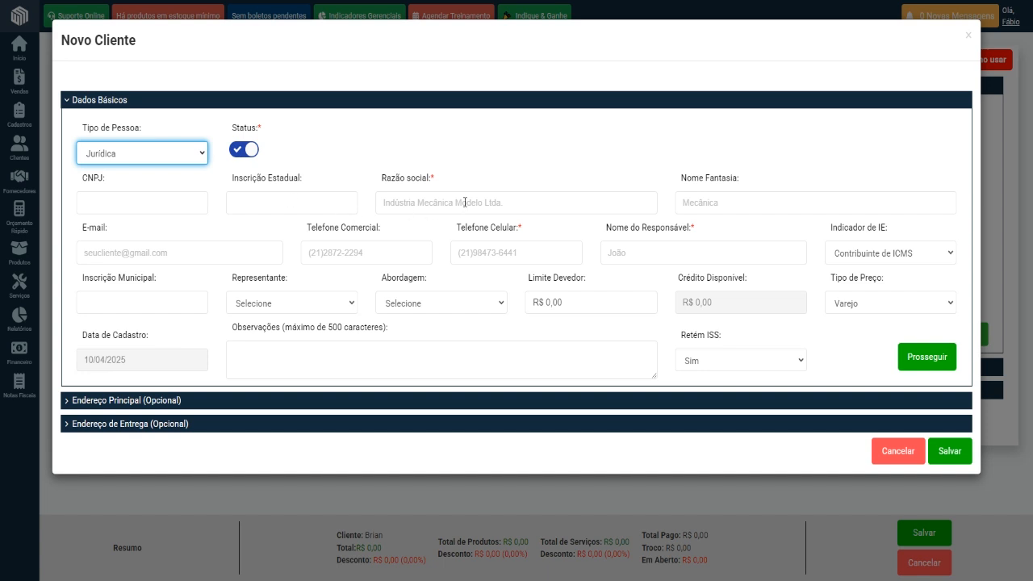
{"action": "left_click", "coordinate": [859, 254]}
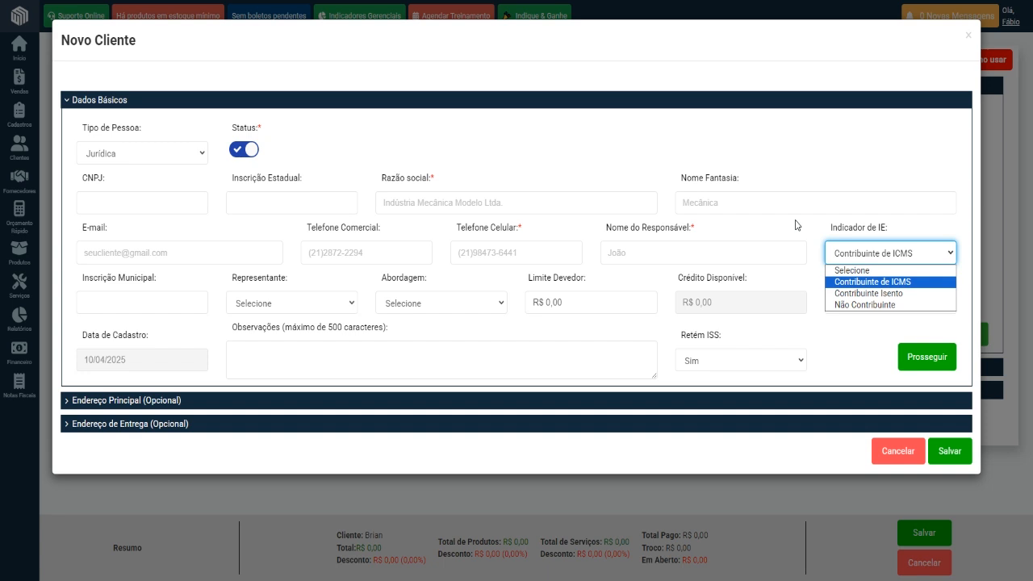
{"action": "left_click", "coordinate": [828, 293]}
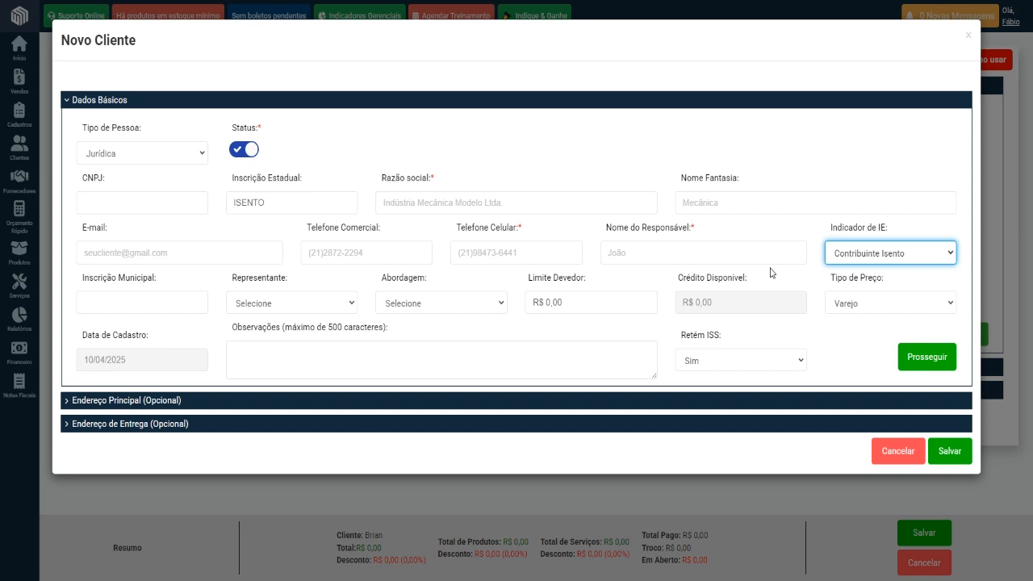
{"action": "left_click", "coordinate": [863, 257]}
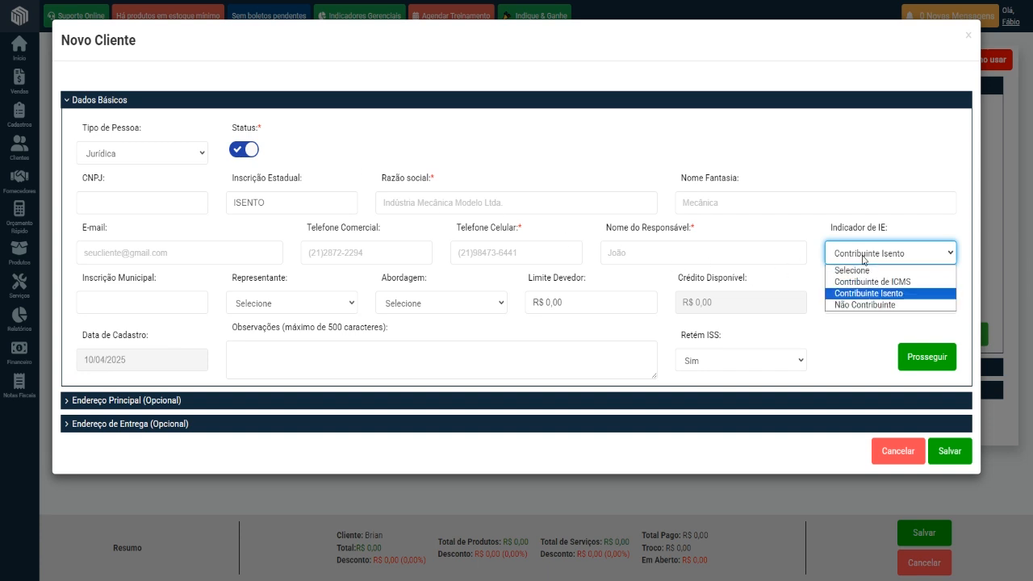
{"action": "left_click", "coordinate": [832, 284]}
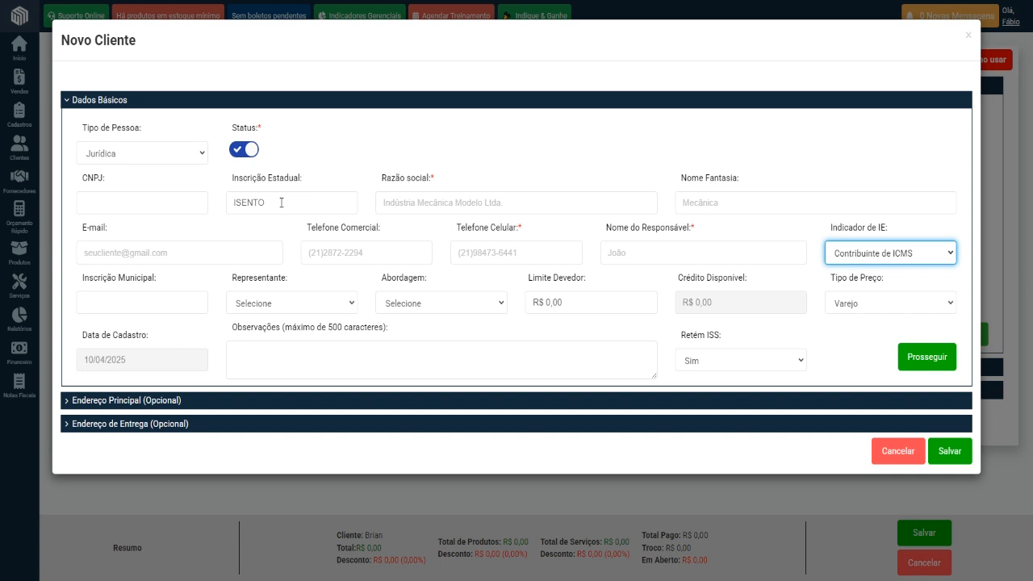
{"action": "left_click", "coordinate": [156, 159]}
{"action": "left_click", "coordinate": [161, 168]}
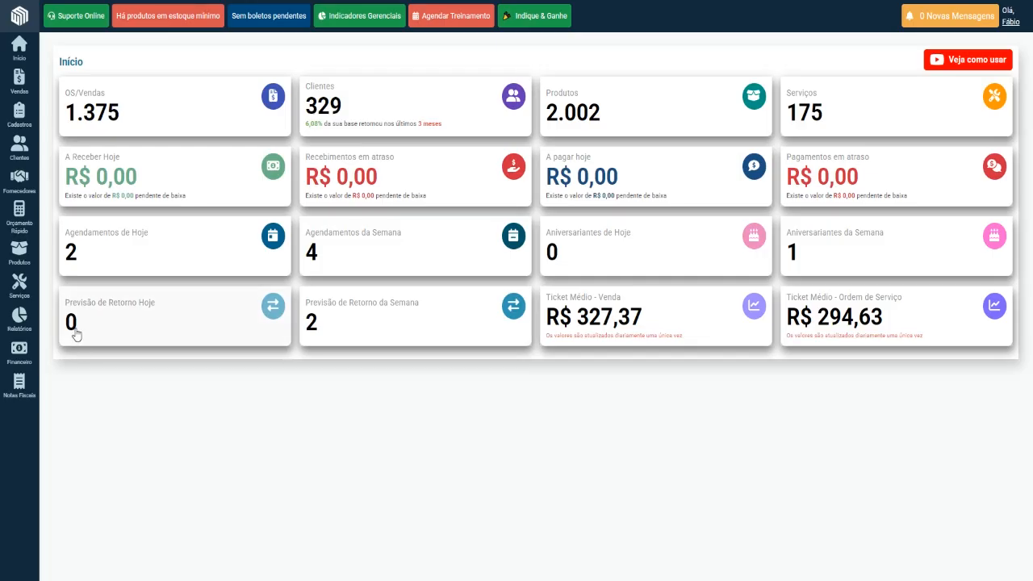
Open this week's birthday report from the home dashboard, examine the customer's name and birth date, and return to the new customer form.
{"action": "mouse_move", "coordinate": [17, 323]}
{"action": "mouse_move", "coordinate": [78, 252]}
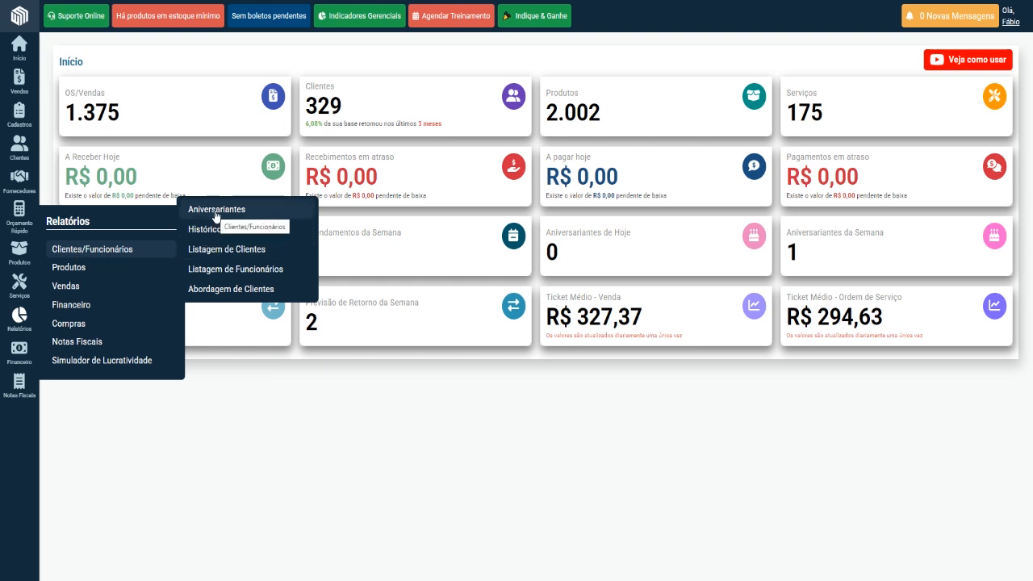
{"action": "left_click", "coordinate": [837, 260]}
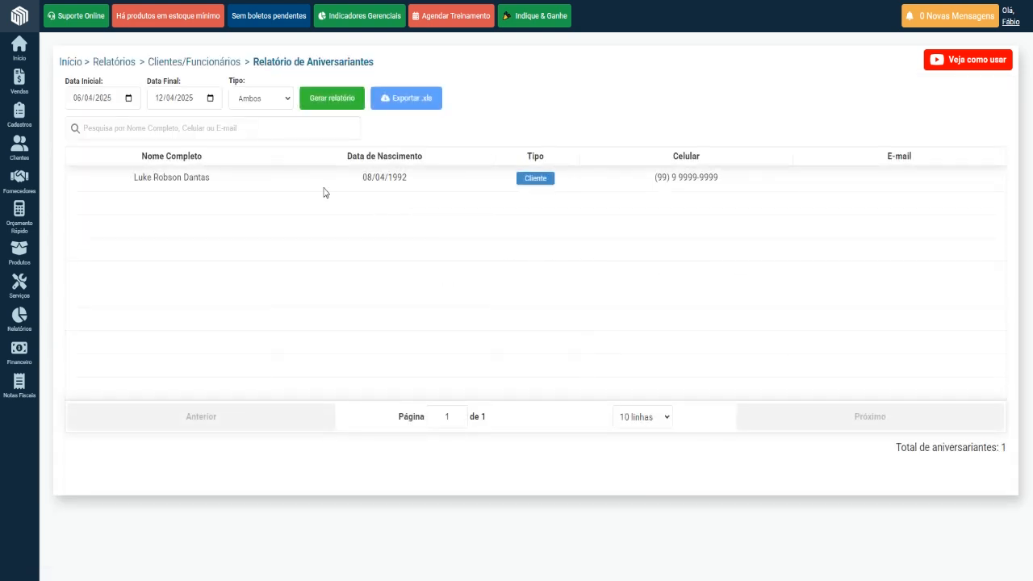
{"action": "left_click_drag", "start_coordinate": [121, 181], "coordinate": [234, 179]}
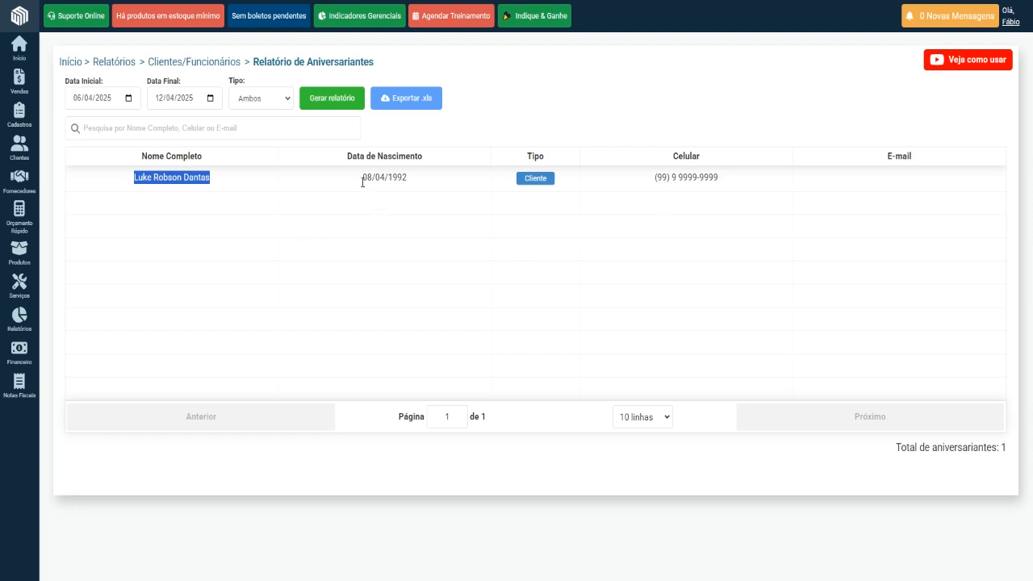
{"action": "left_click_drag", "start_coordinate": [363, 179], "coordinate": [376, 178]}
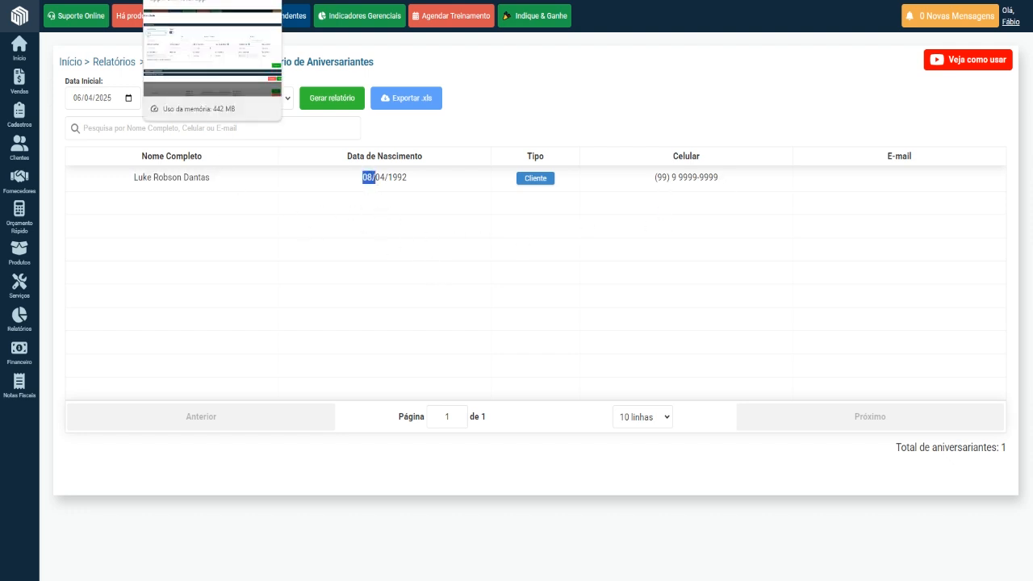
{"action": "left_click", "coordinate": [190, 0]}
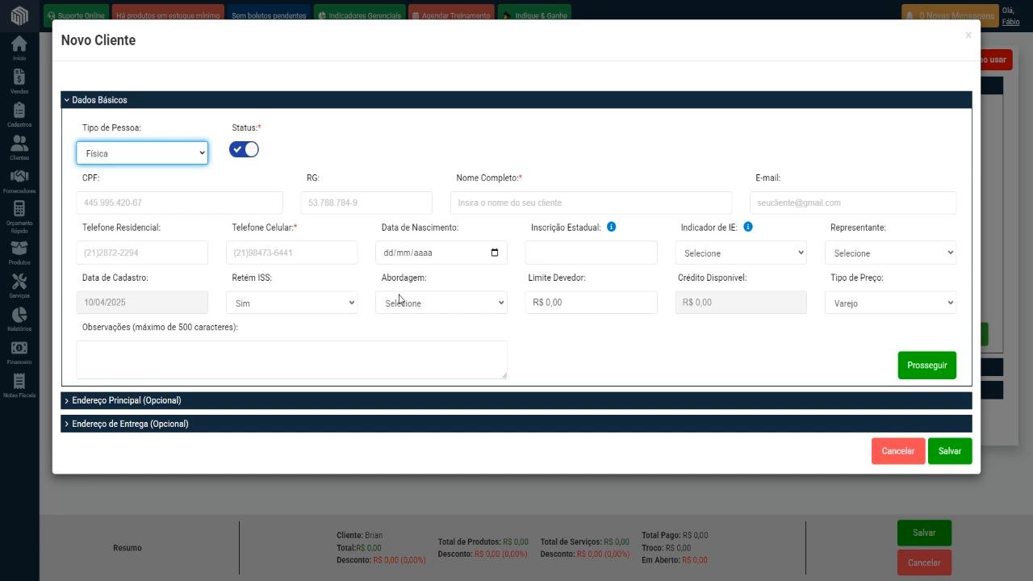
Open the registered sales approaches, examine the listed options and the blank new approach form, and return to the list.
{"action": "left_click", "coordinate": [495, 302]}
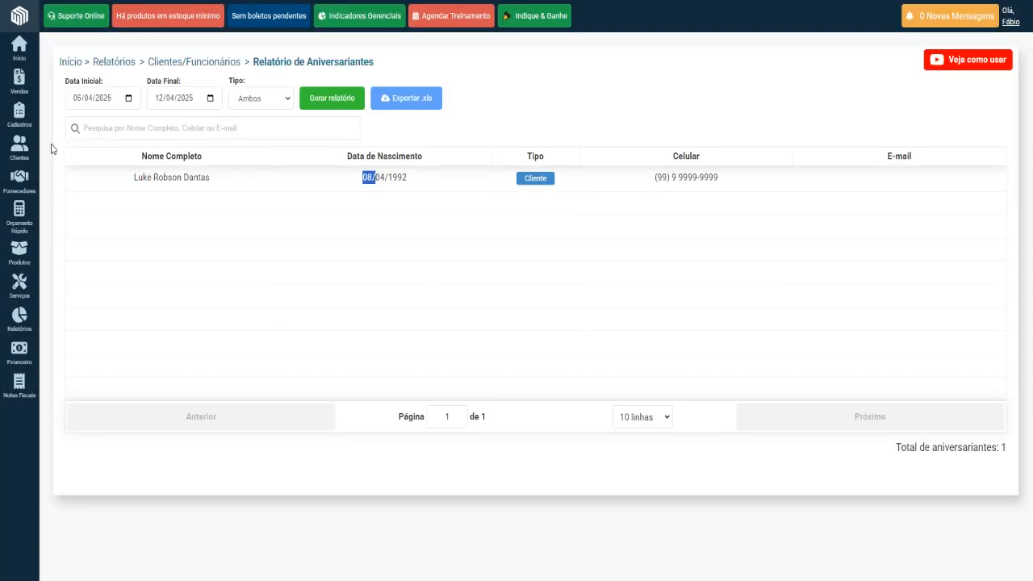
{"action": "mouse_move", "coordinate": [16, 118]}
{"action": "mouse_move", "coordinate": [81, 157]}
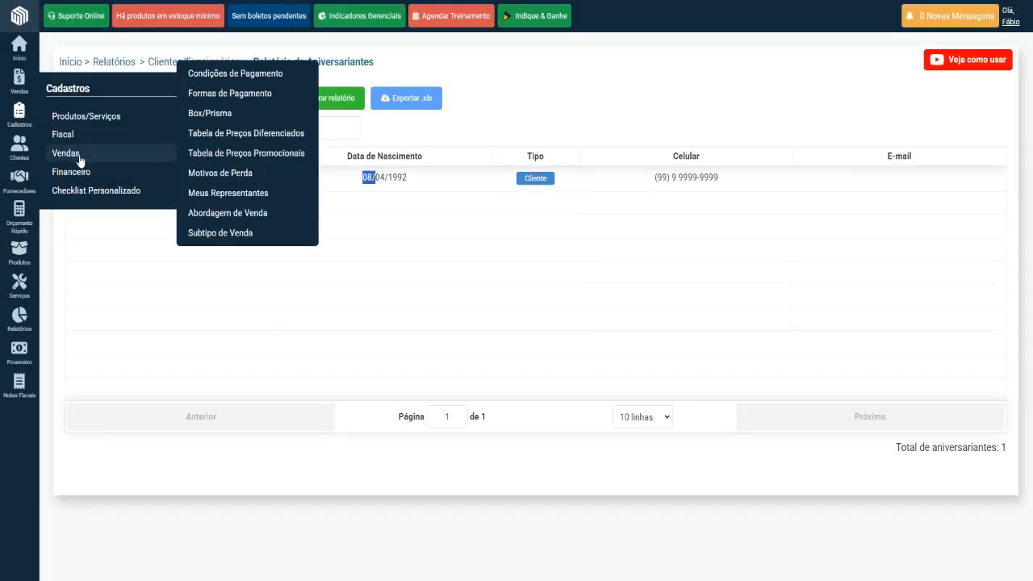
{"action": "left_click", "coordinate": [232, 216]}
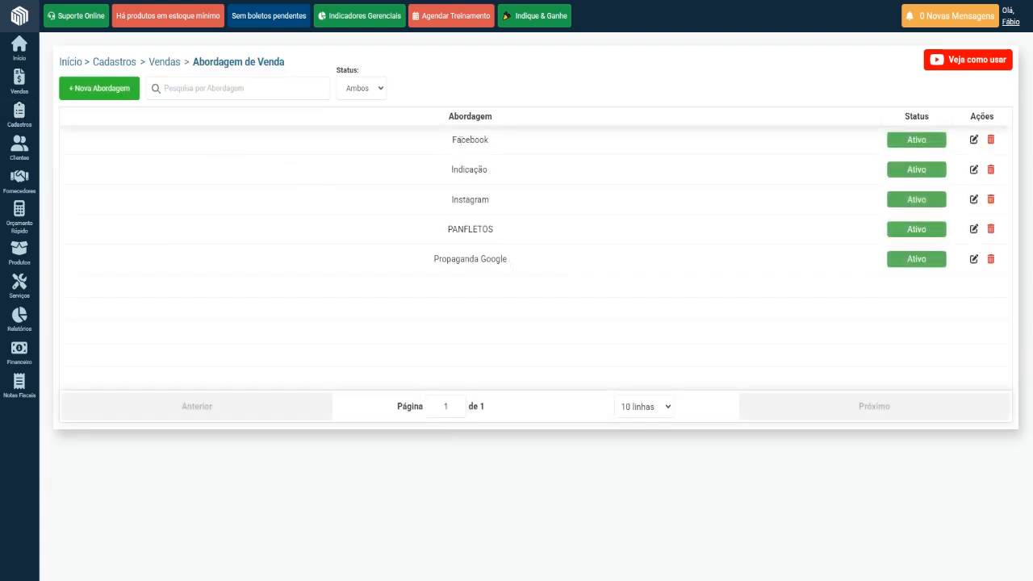
{"action": "left_click_drag", "start_coordinate": [444, 145], "coordinate": [525, 145]}
{"action": "left_click", "coordinate": [369, 194]}
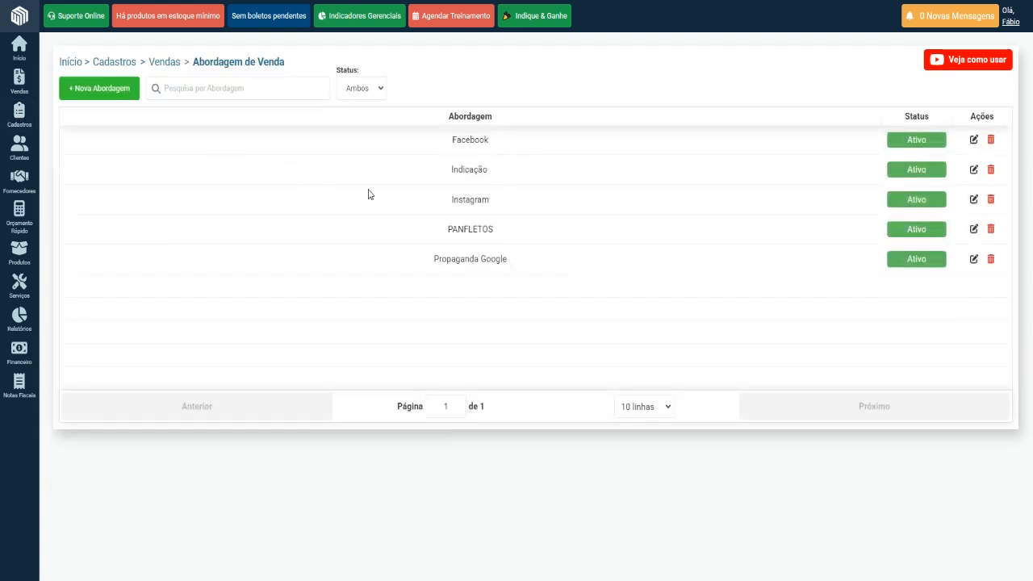
{"action": "left_click_drag", "start_coordinate": [440, 178], "coordinate": [503, 171]}
{"action": "left_click", "coordinate": [447, 194]}
{"action": "left_click", "coordinate": [434, 194]}
{"action": "left_click_drag", "start_coordinate": [411, 201], "coordinate": [540, 215]}
{"action": "left_click_drag", "start_coordinate": [422, 229], "coordinate": [496, 230]}
{"action": "left_click", "coordinate": [441, 152]}
{"action": "left_click_drag", "start_coordinate": [435, 176], "coordinate": [526, 174]}
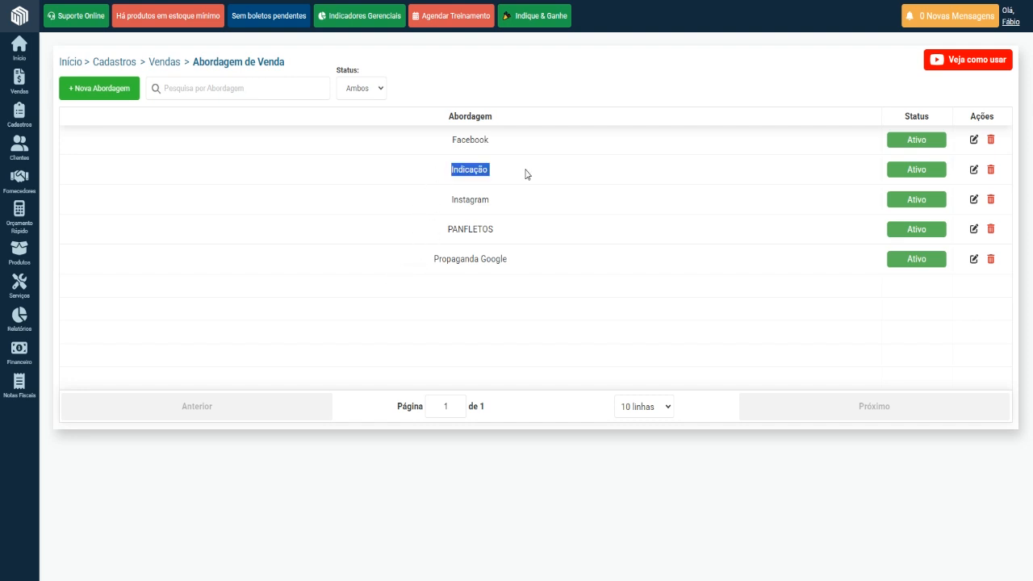
{"action": "left_click", "coordinate": [98, 90]}
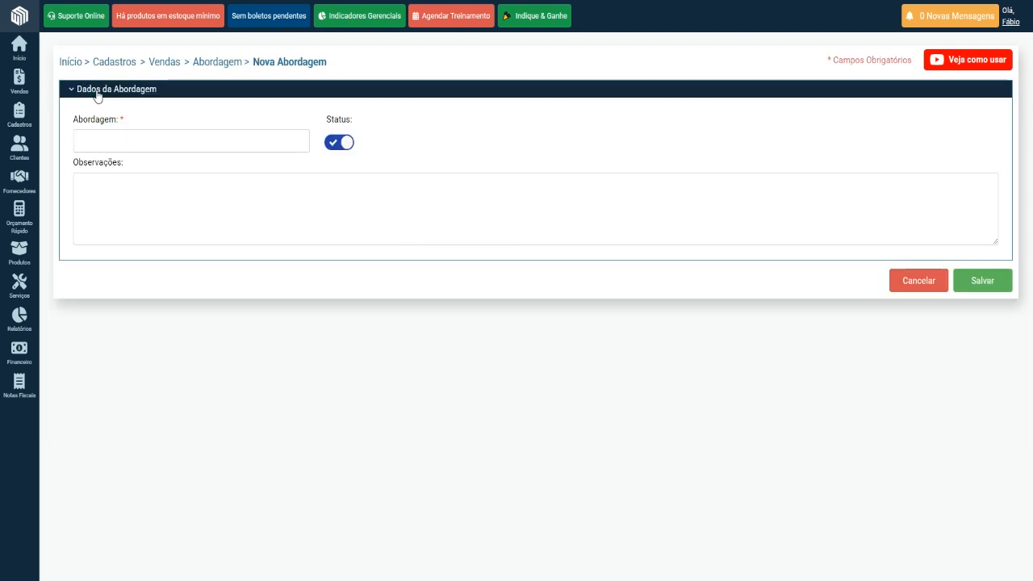
{"action": "left_click", "coordinate": [218, 62]}
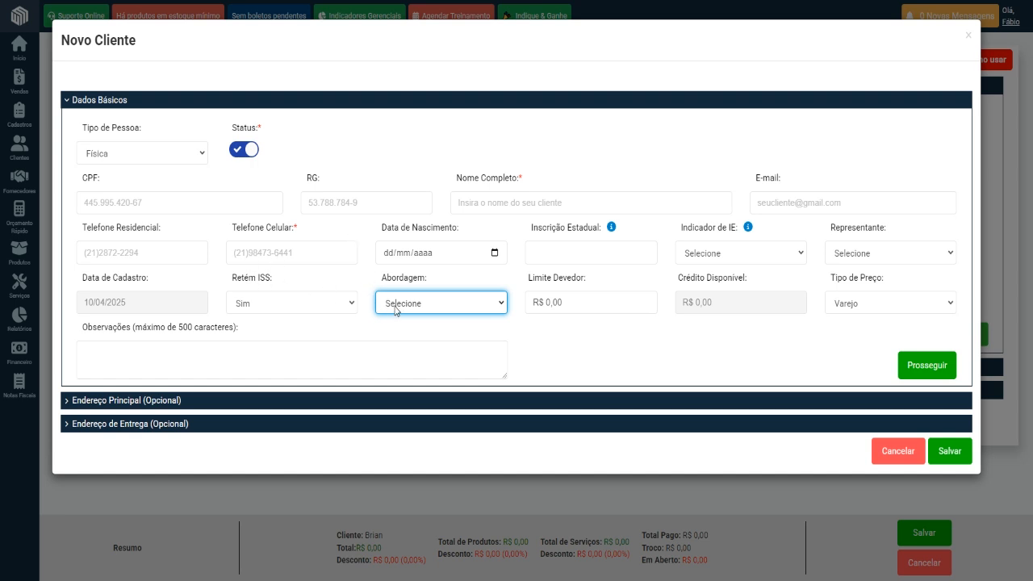
Set the customer's Abordagem to Facebook and examine the Limite Devedor field.
{"action": "left_click", "coordinate": [437, 310]}
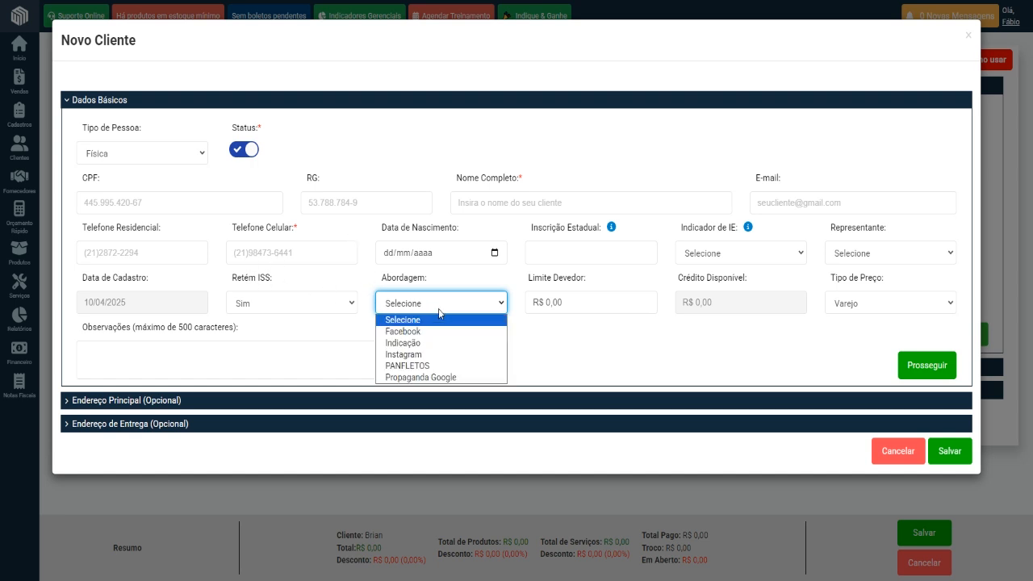
{"action": "left_click", "coordinate": [440, 331]}
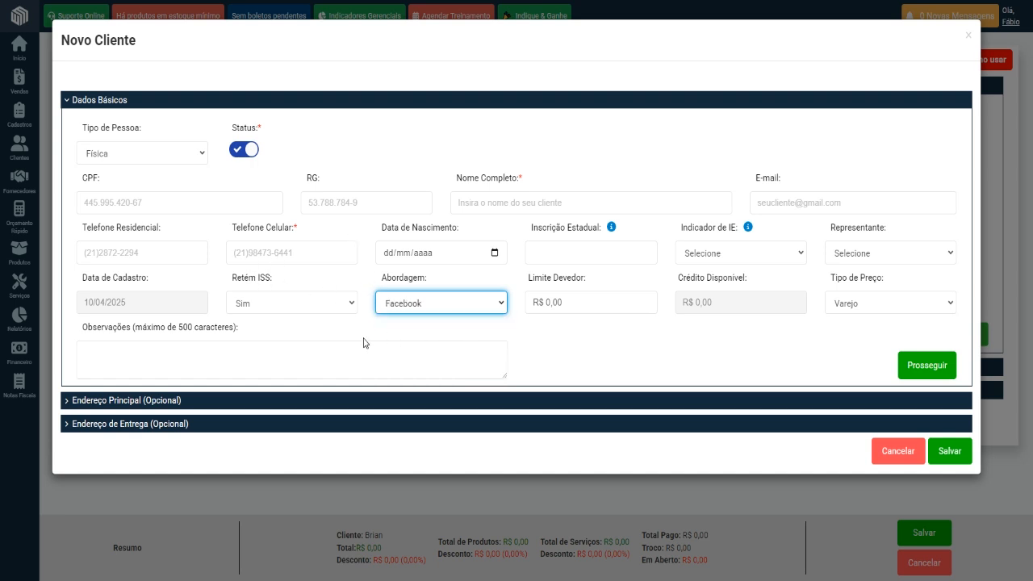
{"action": "left_click", "coordinate": [609, 297]}
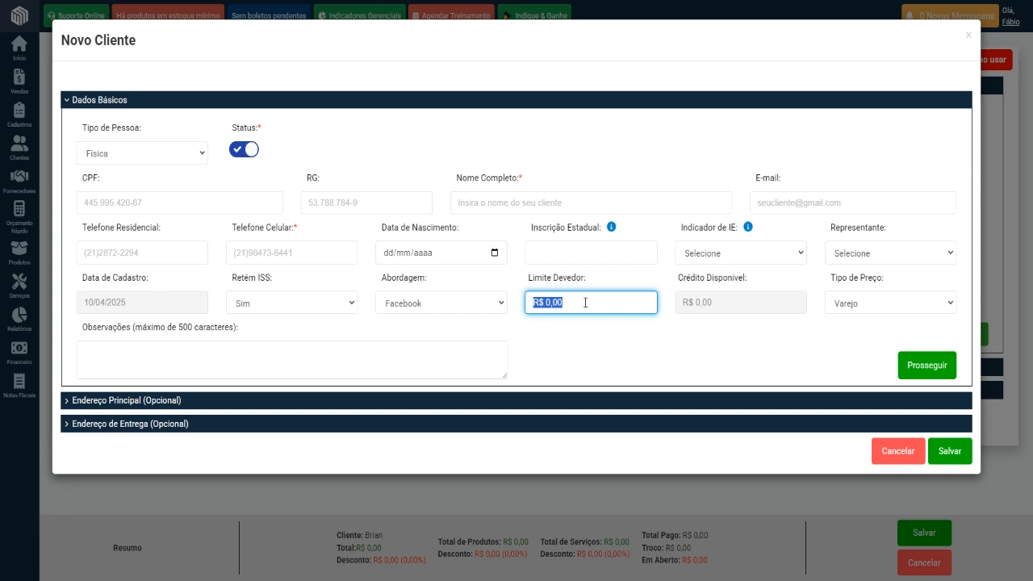
{"action": "left_click", "coordinate": [585, 303]}
{"action": "left_click_drag", "start_coordinate": [593, 305], "coordinate": [512, 306]}
{"action": "left_click", "coordinate": [629, 352]}
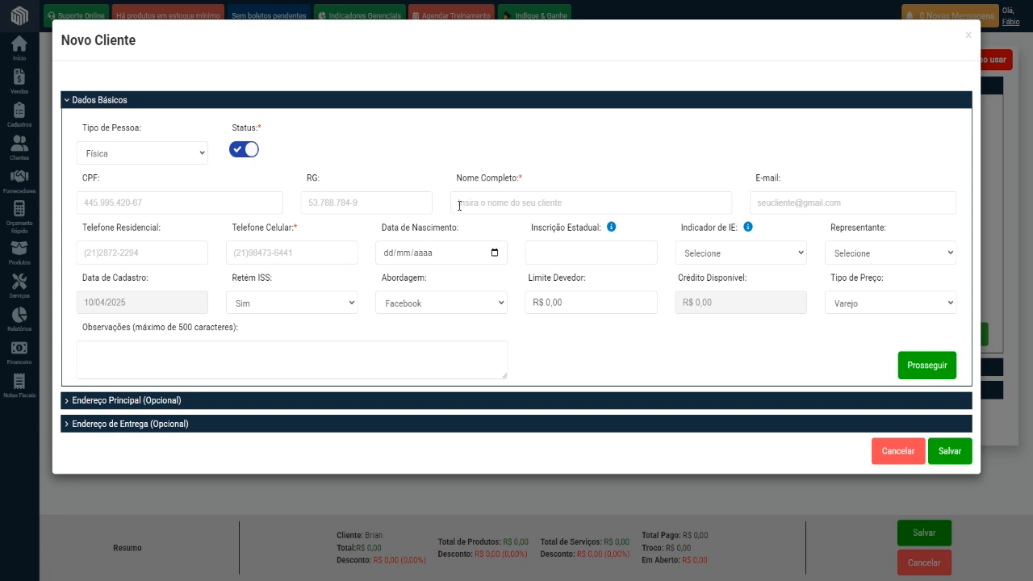
Enter the customer's full name and mobile phone number in the required fields.
{"action": "left_click", "coordinate": [459, 206]}
{"action": "type", "text": "Bruce Parker"}
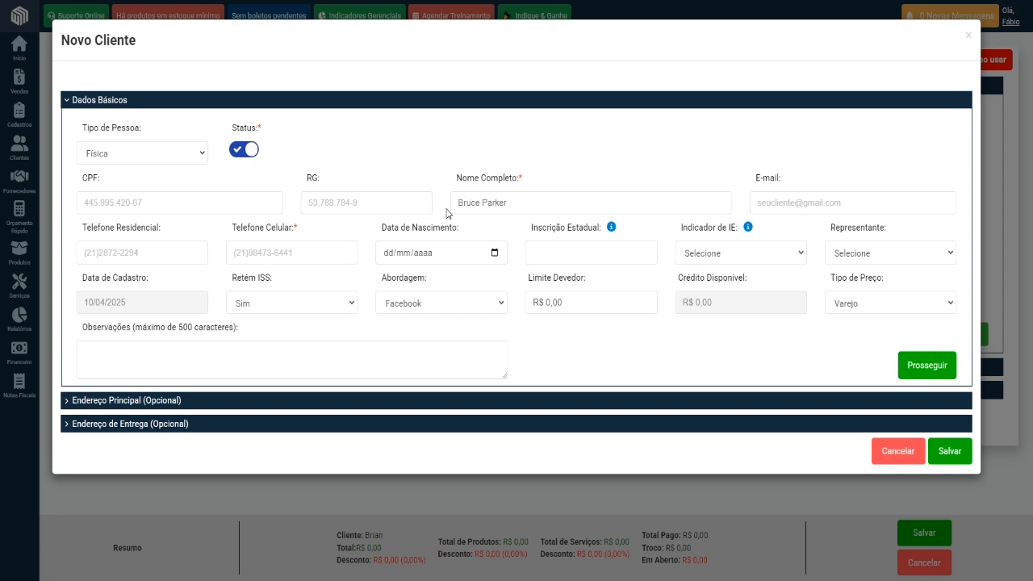
{"action": "left_click", "coordinate": [522, 201]}
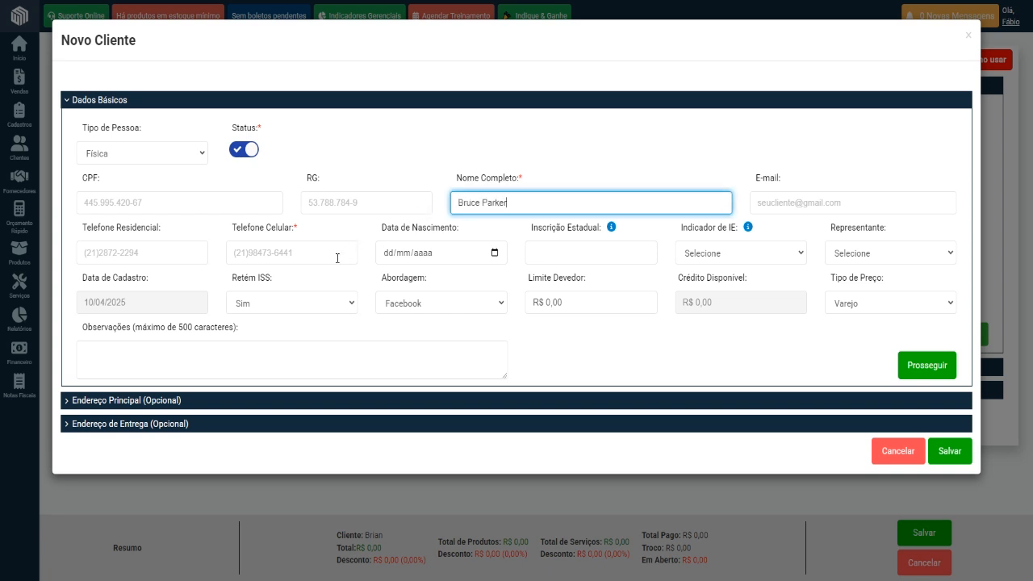
{"action": "left_click", "coordinate": [297, 252]}
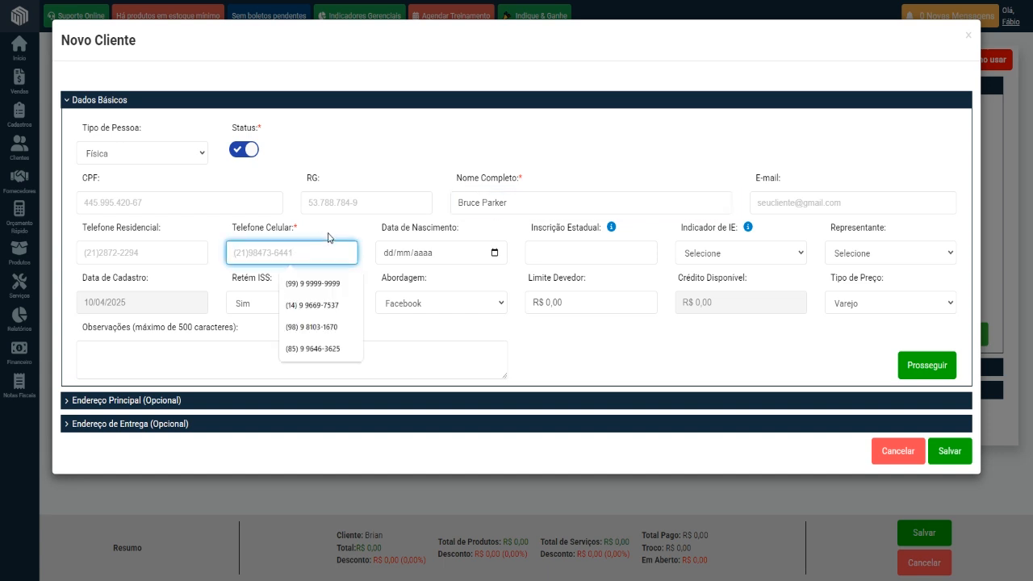
{"action": "left_click", "coordinate": [327, 283]}
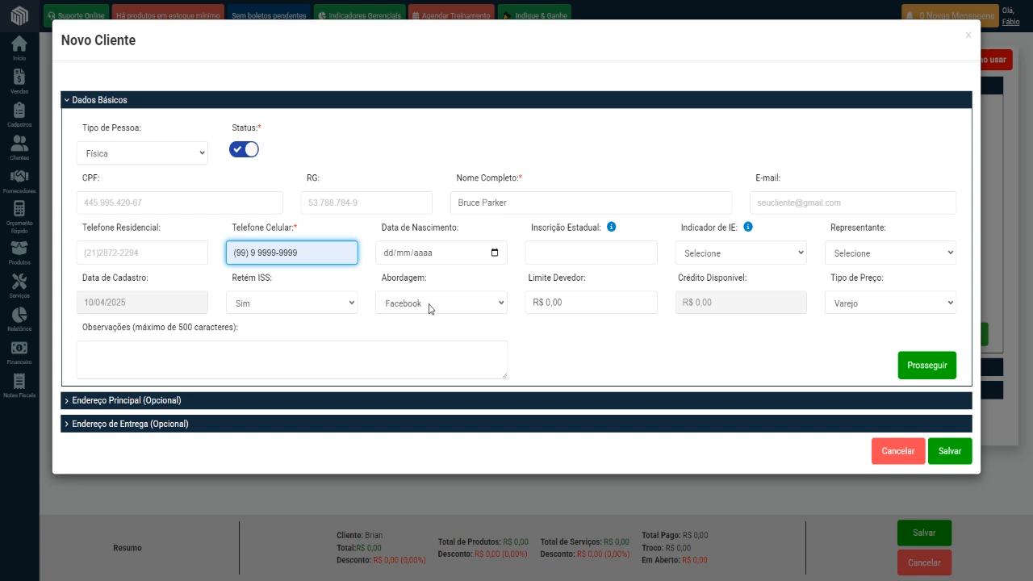
Examine the Retém ISS options and set it to Não for the customer.
{"action": "left_click", "coordinate": [328, 307]}
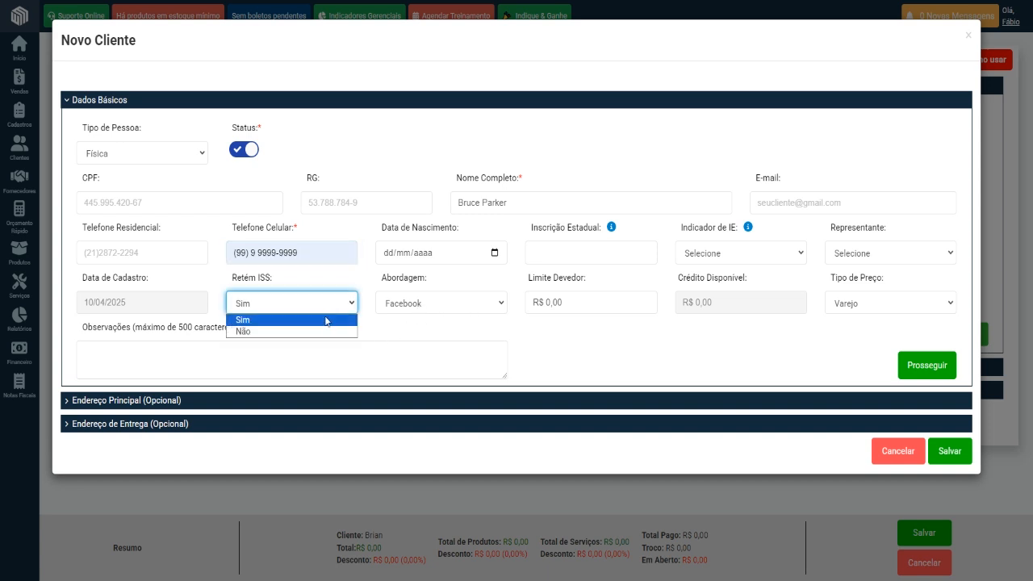
{"action": "left_click", "coordinate": [326, 320]}
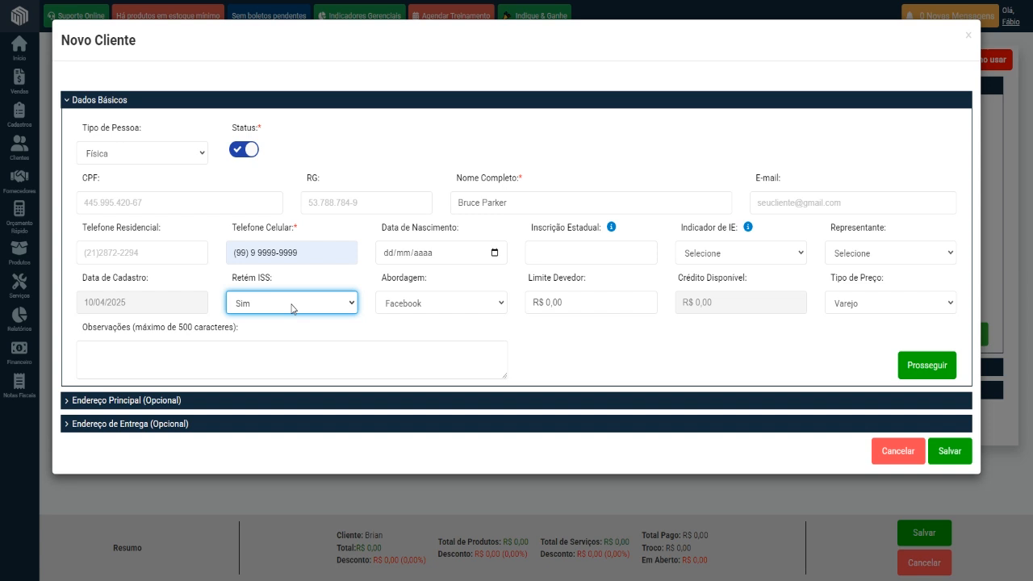
{"action": "left_click", "coordinate": [339, 306]}
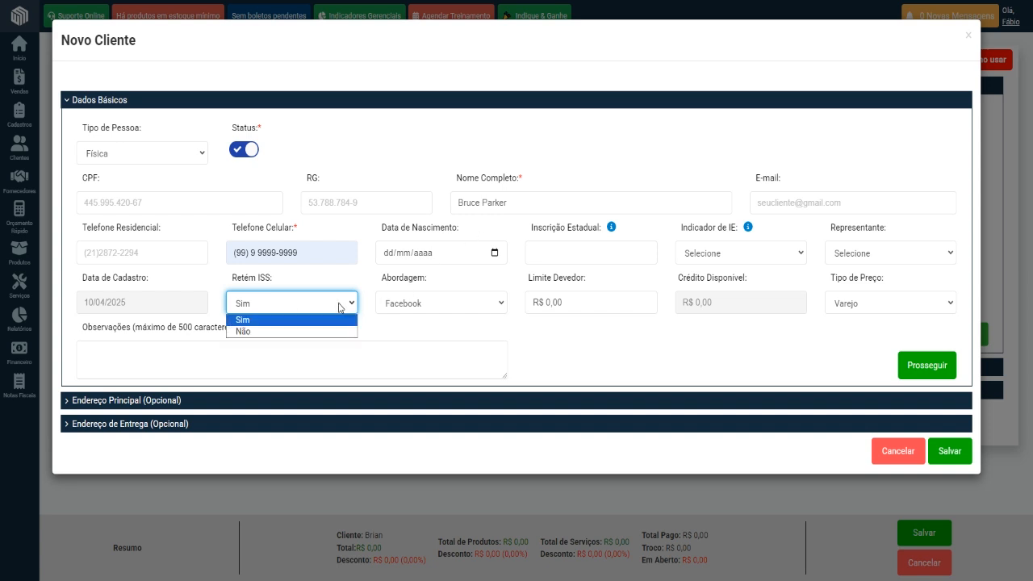
{"action": "left_click", "coordinate": [284, 331]}
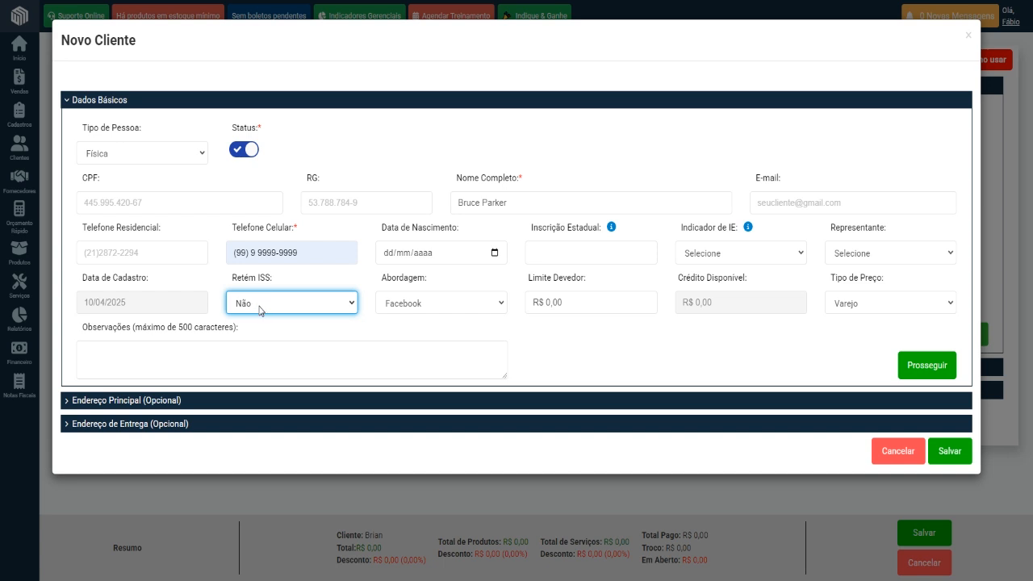
{"action": "left_click", "coordinate": [261, 311]}
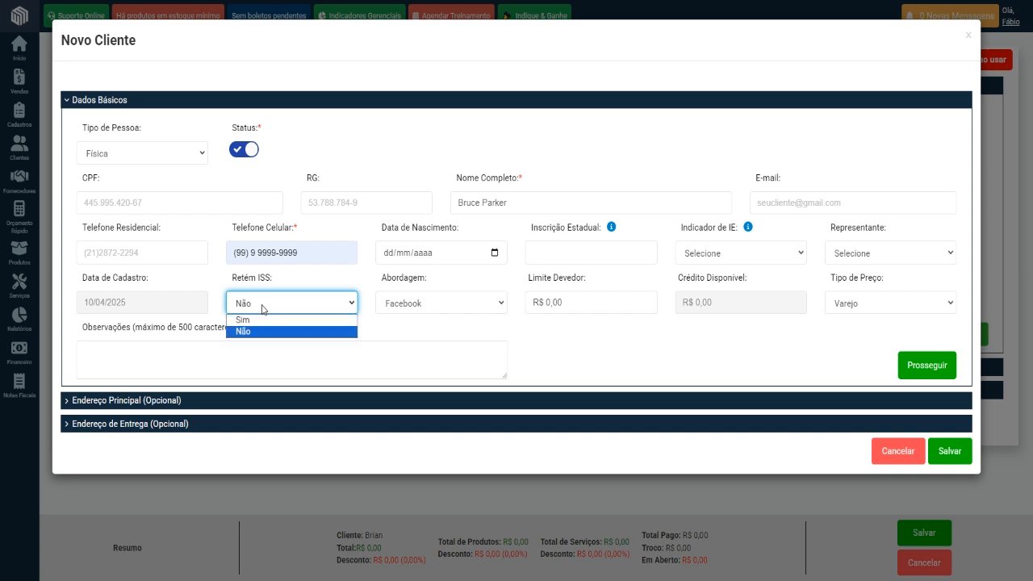
{"action": "left_click", "coordinate": [262, 309]}
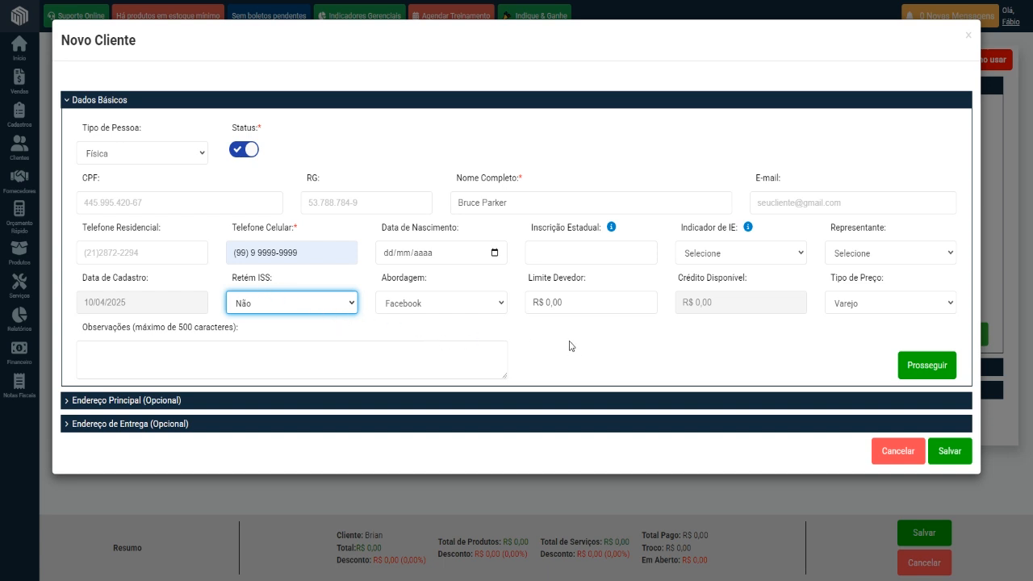
Examine the Tipo de Preço options, keep Varejo, and save the new customer.
{"action": "left_click", "coordinate": [836, 304]}
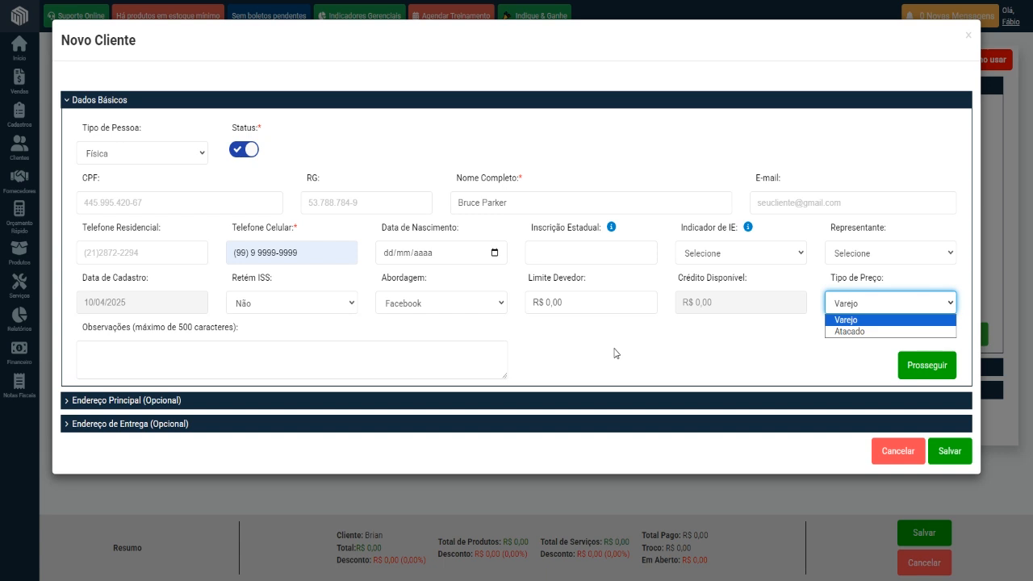
{"action": "left_click", "coordinate": [810, 343]}
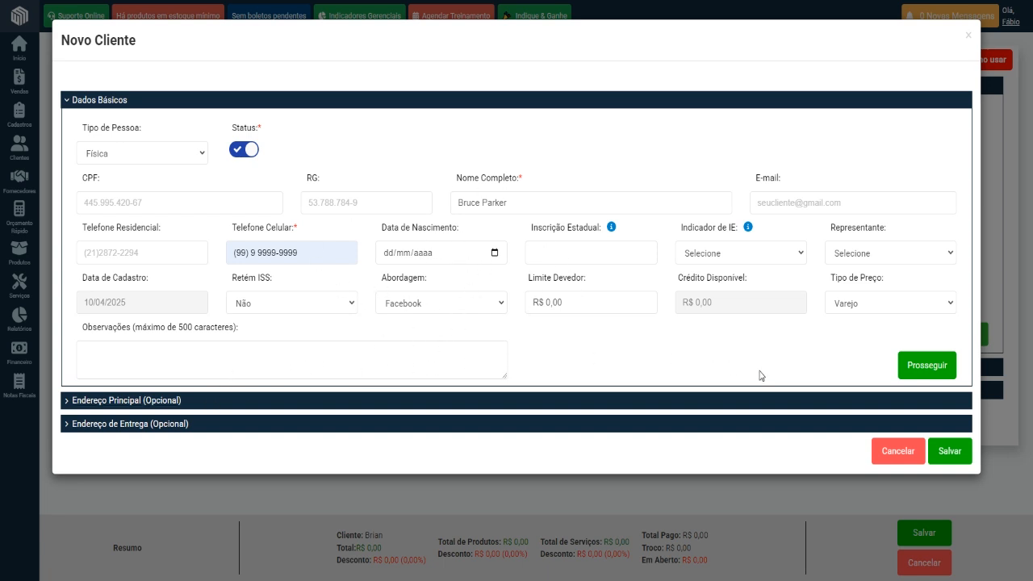
{"action": "left_click", "coordinate": [951, 454]}
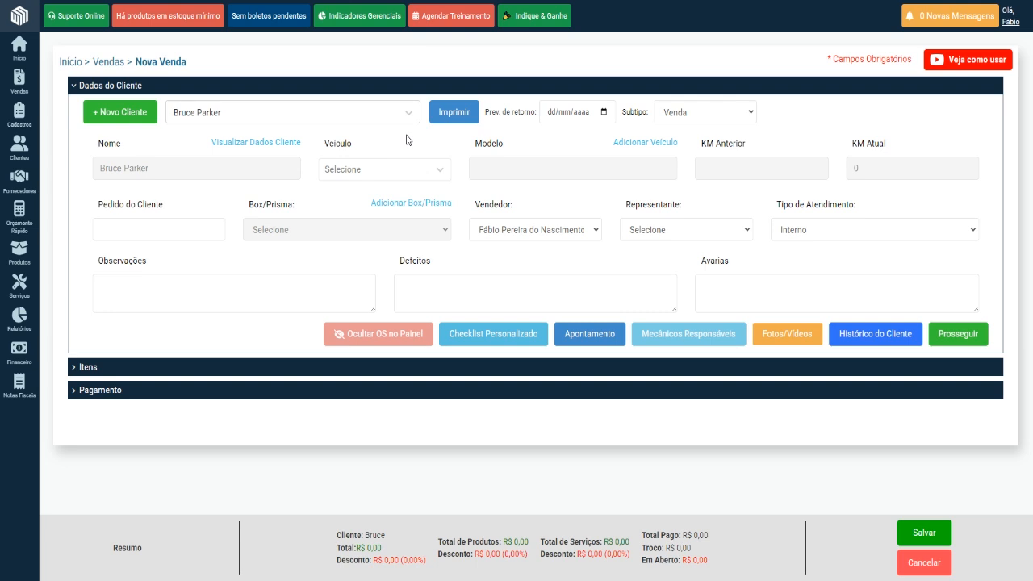
Open the sale's printable Checklist Carros, examine the inspection items, observations and signature area, and return to the sale form.
{"action": "left_click", "coordinate": [451, 128]}
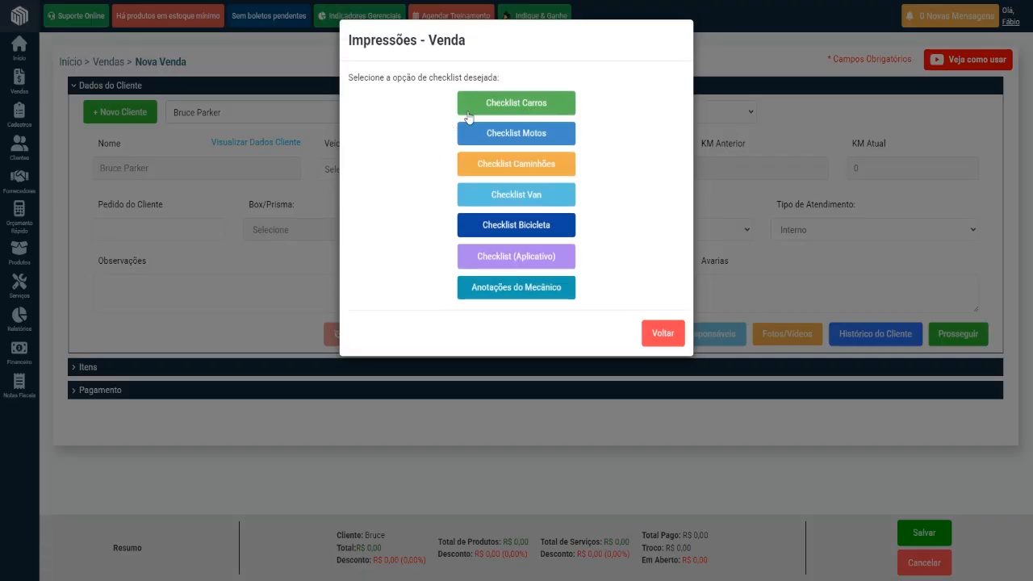
{"action": "left_click", "coordinate": [516, 111]}
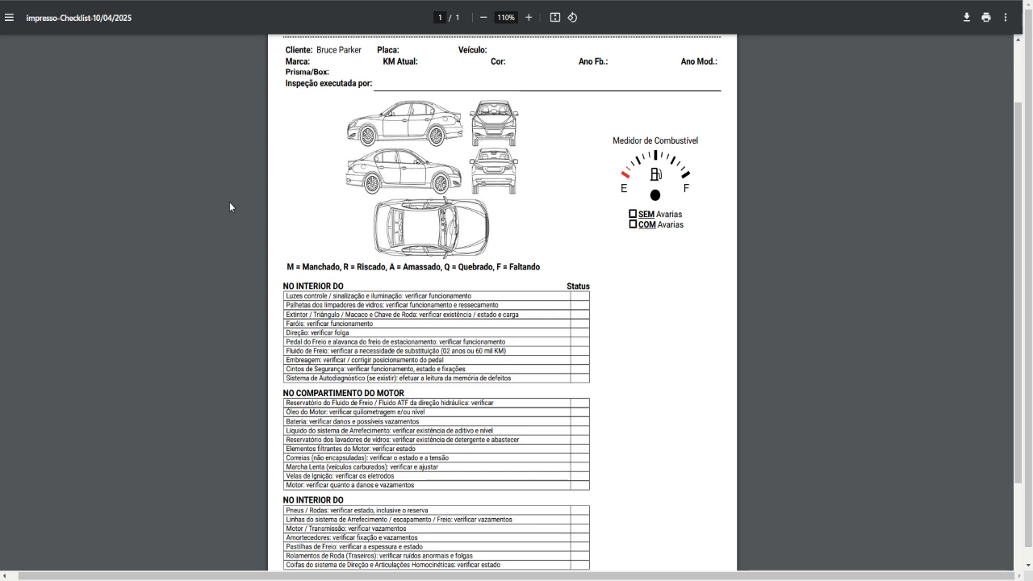
{"action": "left_click", "coordinate": [298, 2]}
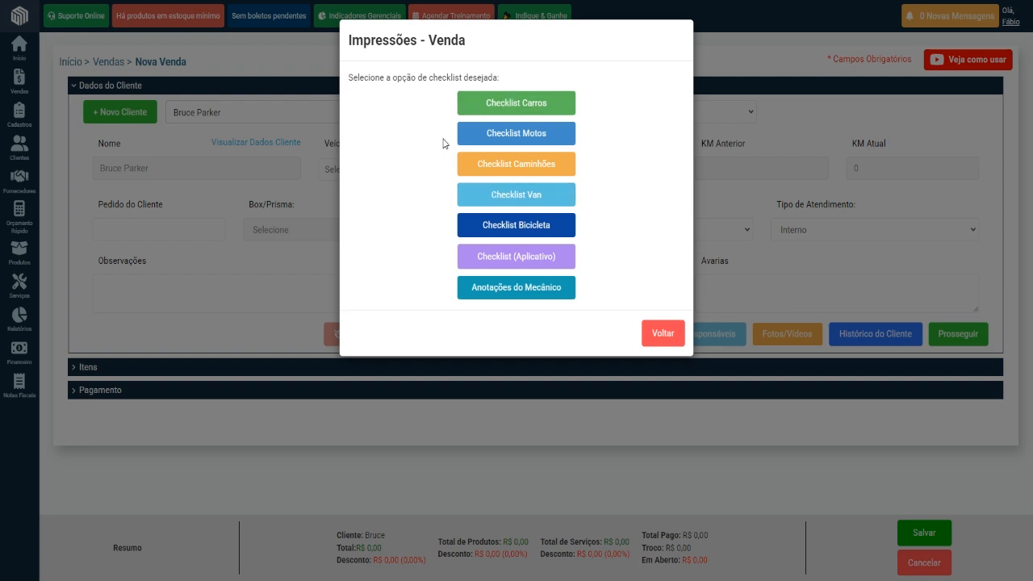
{"action": "left_click", "coordinate": [323, 2]}
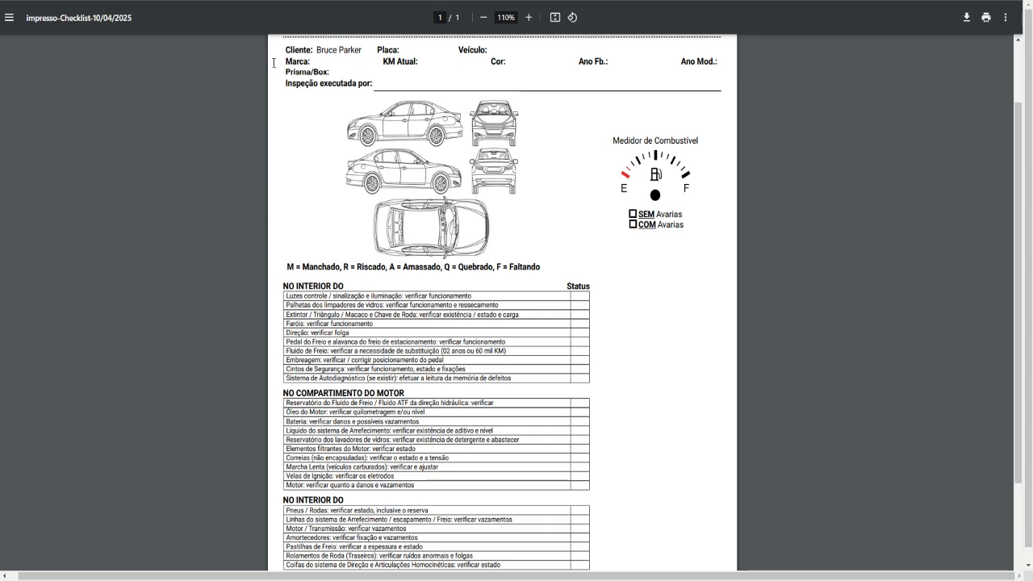
{"action": "key", "text": "ctrl+w"}
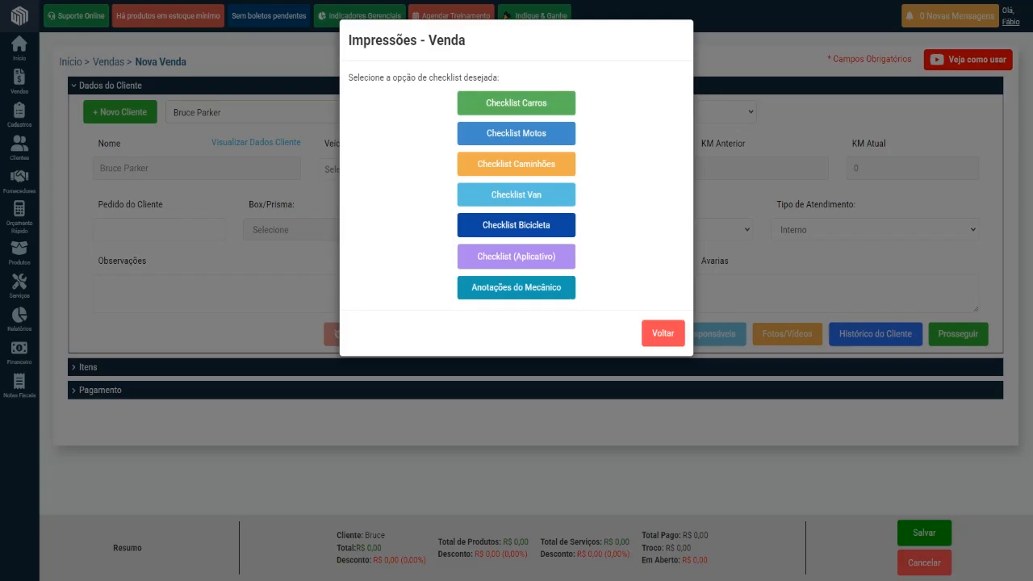
{"action": "left_click", "coordinate": [277, 269]}
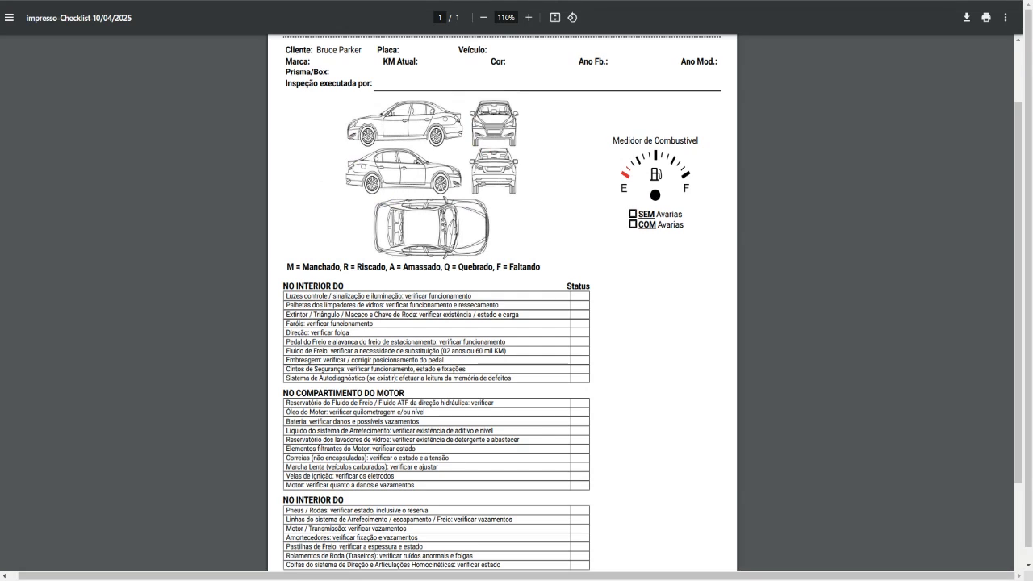
{"action": "left_click", "coordinate": [202, 1]}
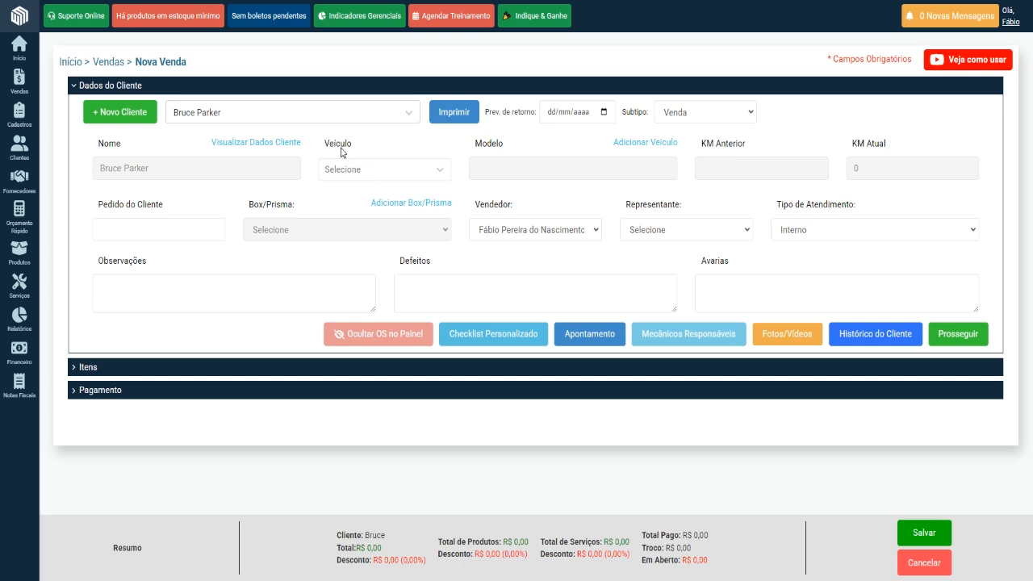
{"action": "left_click", "coordinate": [442, 112]}
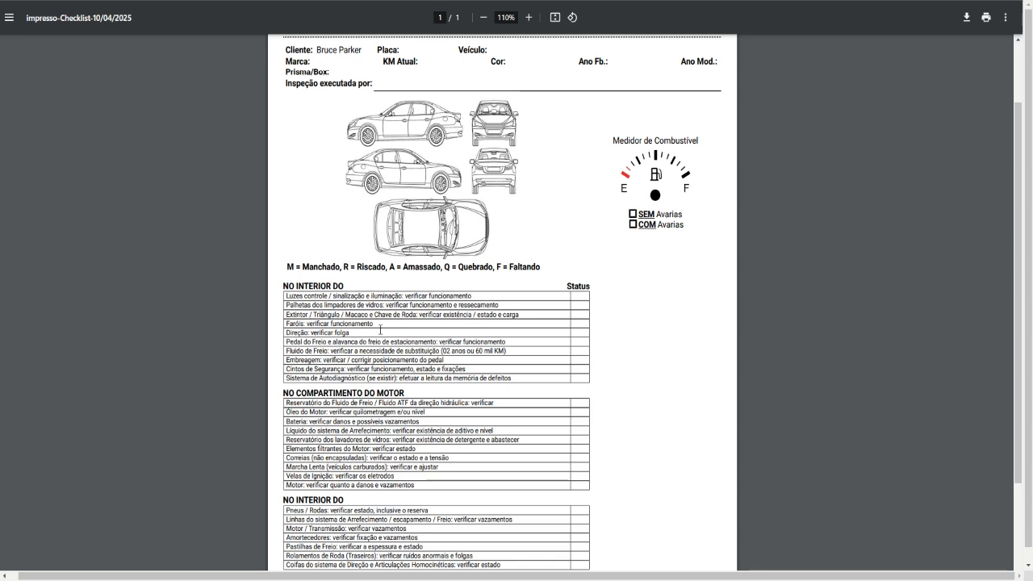
{"action": "scroll", "coordinate": [512, 372], "scroll_direction": "down", "scroll_amount": 3}
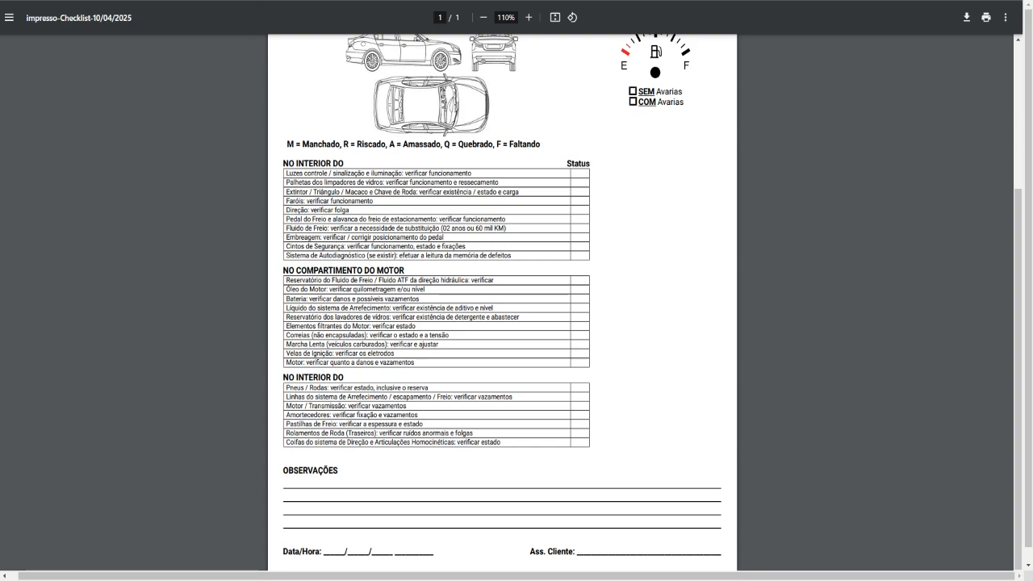
{"action": "key", "text": "ctrl+w"}
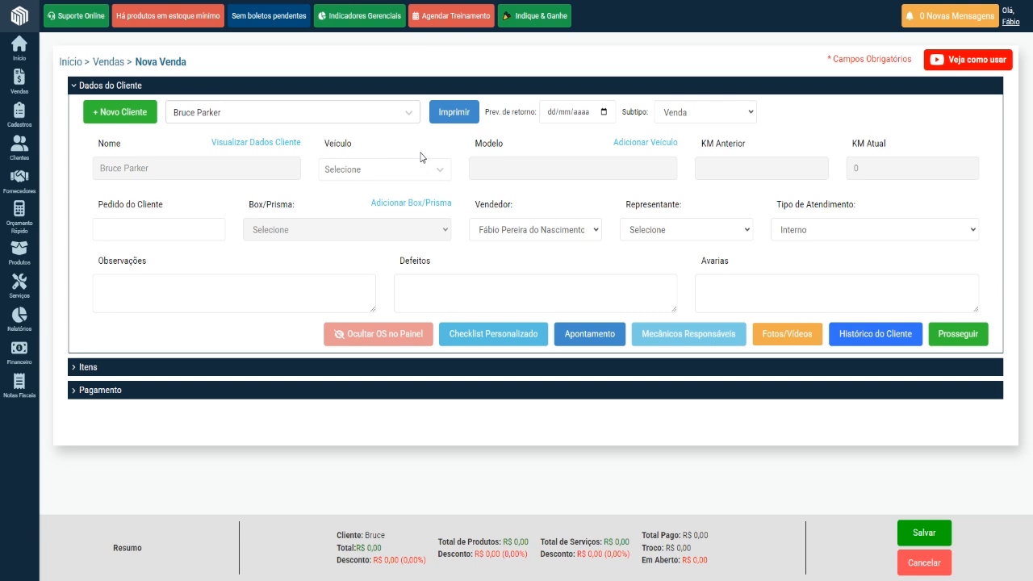
Start a new vehicle registration of type Carro/Moto/Pesados and fetch the vehicle's data by its licence plate.
{"action": "left_click", "coordinate": [632, 143]}
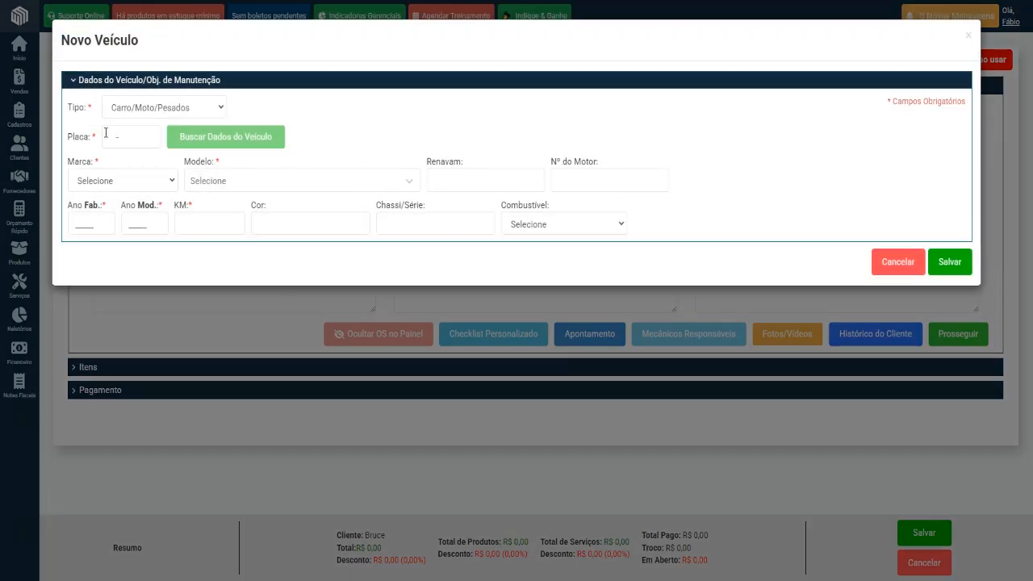
{"action": "left_click", "coordinate": [109, 134]}
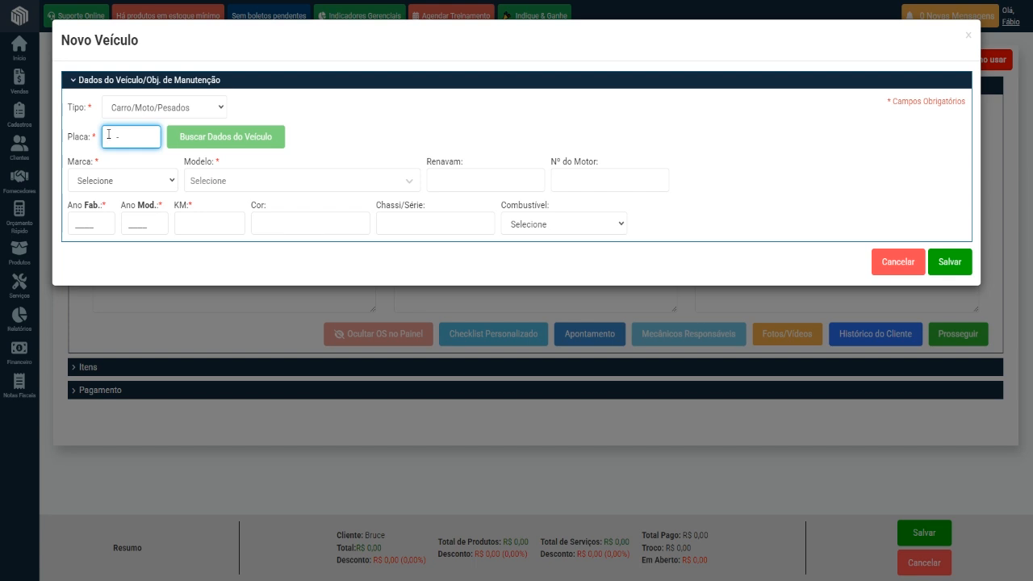
{"action": "type", "text": "FET-0644"}
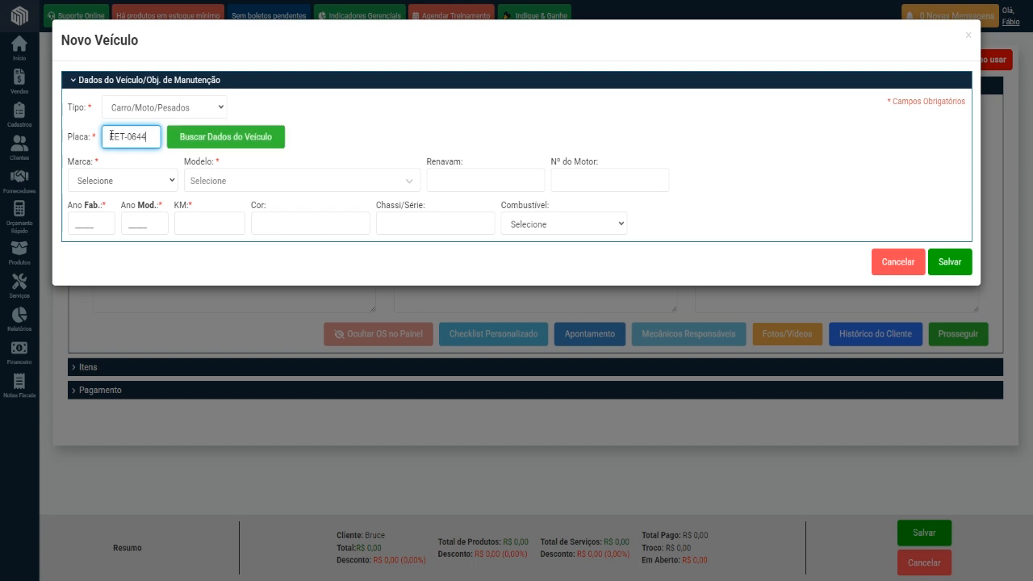
{"action": "left_click", "coordinate": [207, 147]}
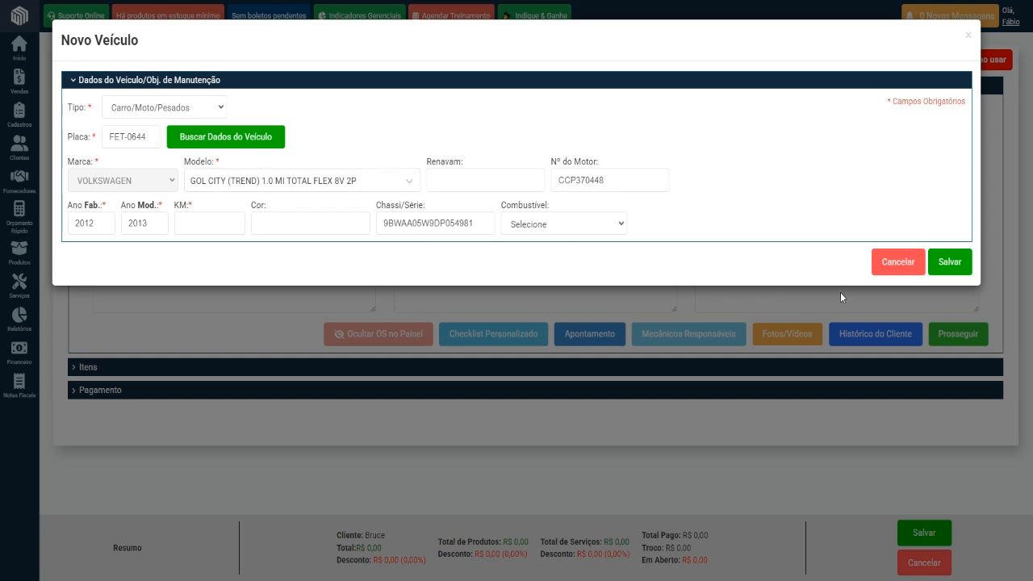
Set the vehicle's KM to 15.000 and discard the new vehicle registration.
{"action": "left_click", "coordinate": [195, 220]}
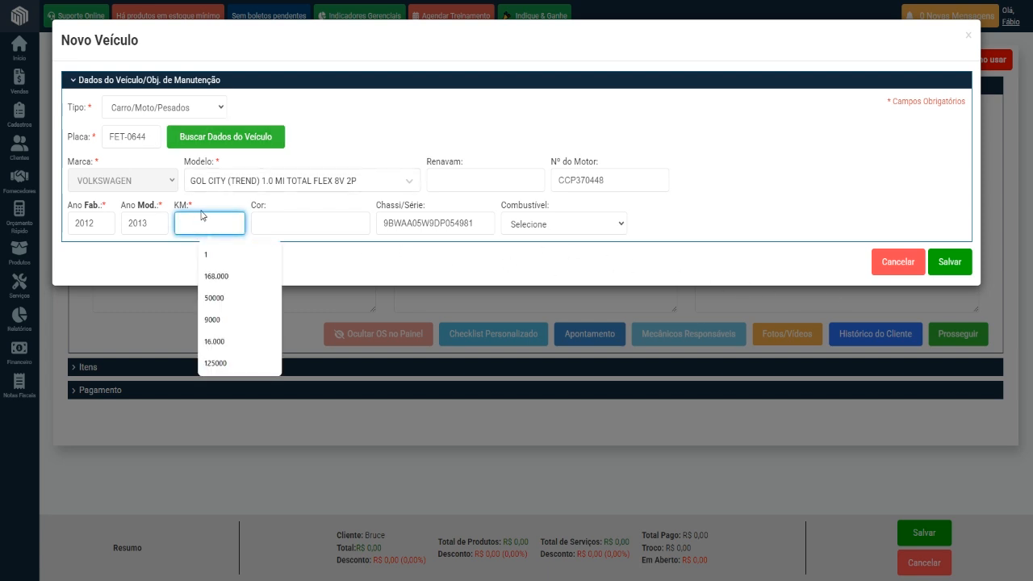
{"action": "type", "text": "0"}
{"action": "left_click", "coordinate": [192, 222]}
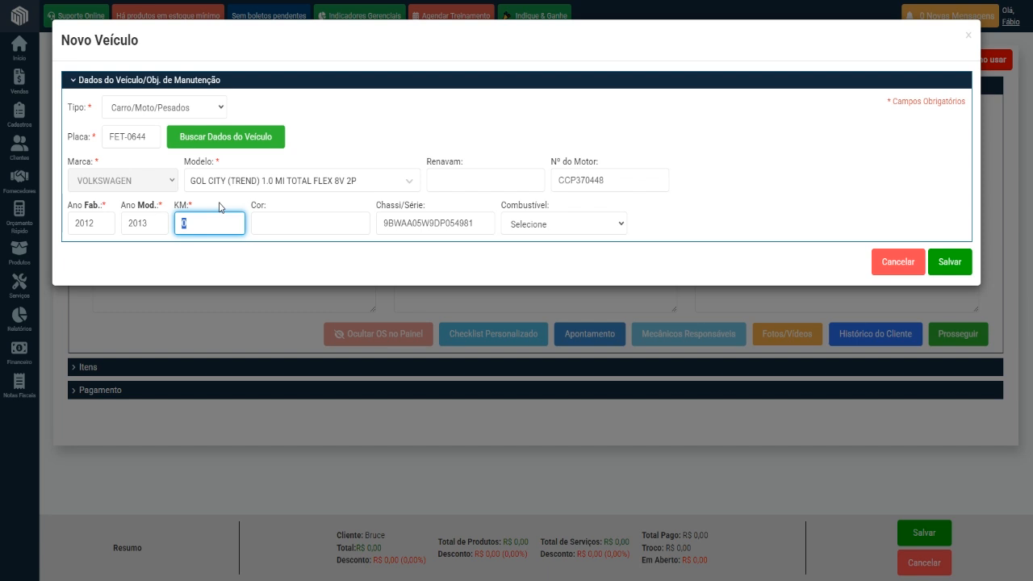
{"action": "type", "text": "150000"}
{"action": "left_click", "coordinate": [879, 264]}
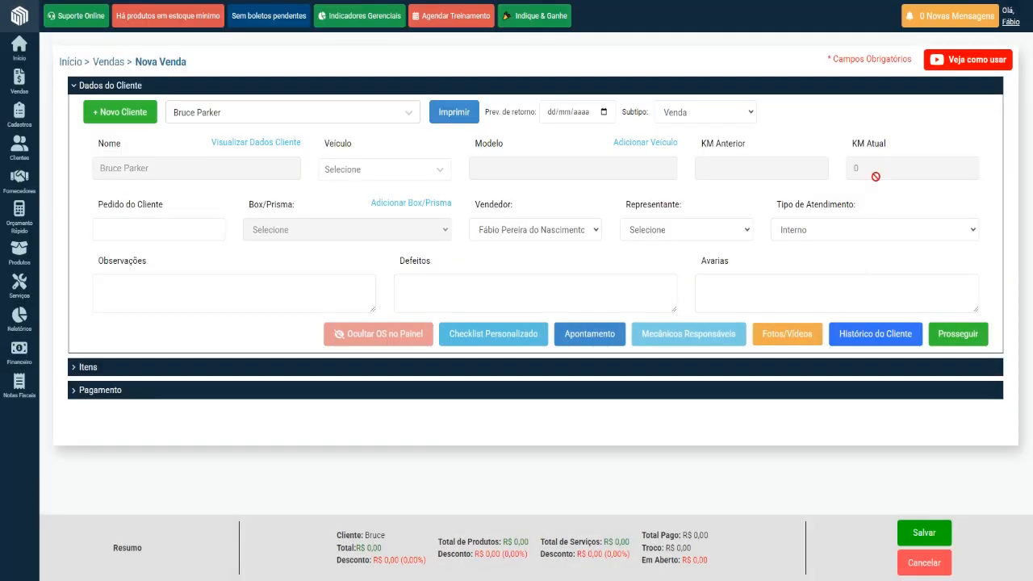
Open the short customer registration by licence plate lookup, examine its fields and Abordagem options, and cancel it.
{"action": "left_click_drag", "start_coordinate": [882, 167], "coordinate": [839, 171]}
{"action": "left_click", "coordinate": [128, 118]}
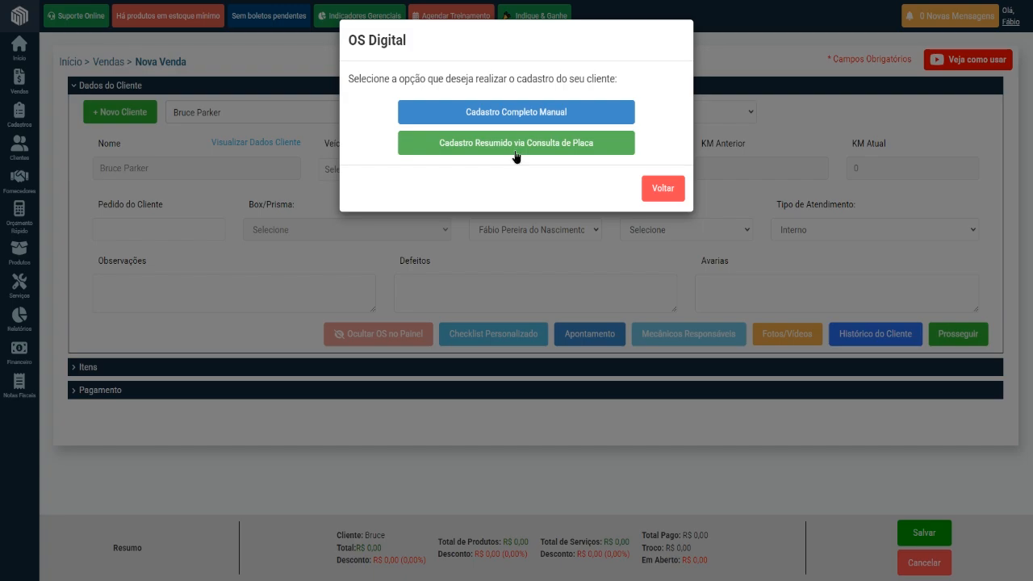
{"action": "left_click", "coordinate": [517, 157]}
{"action": "left_click", "coordinate": [491, 149]}
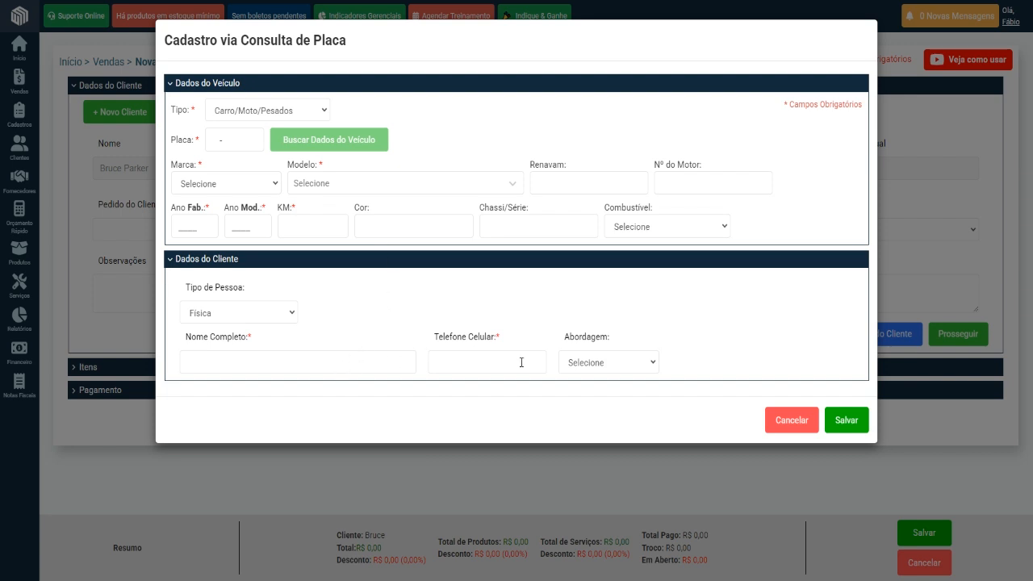
{"action": "left_click", "coordinate": [593, 362]}
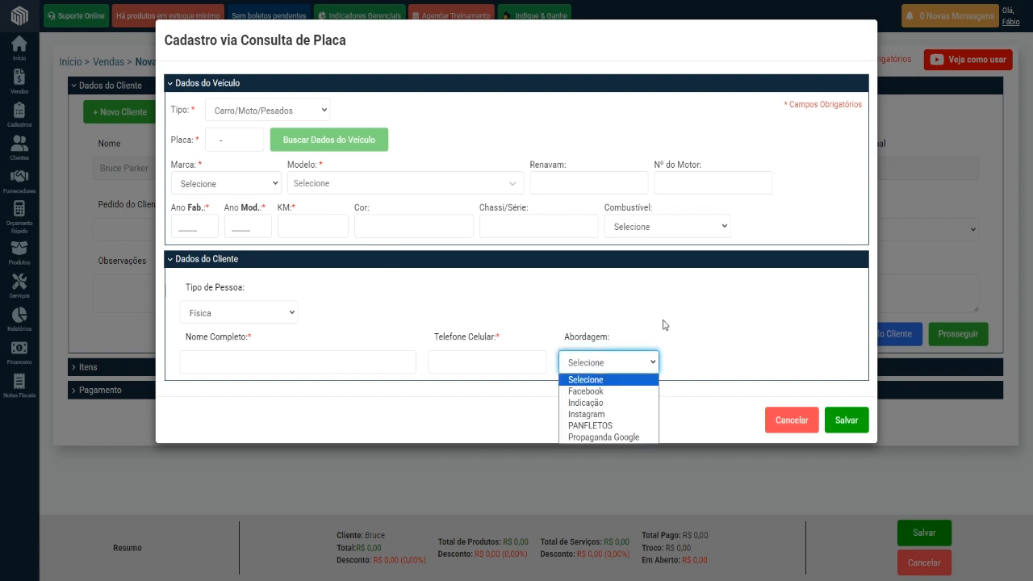
{"action": "left_click", "coordinate": [665, 319]}
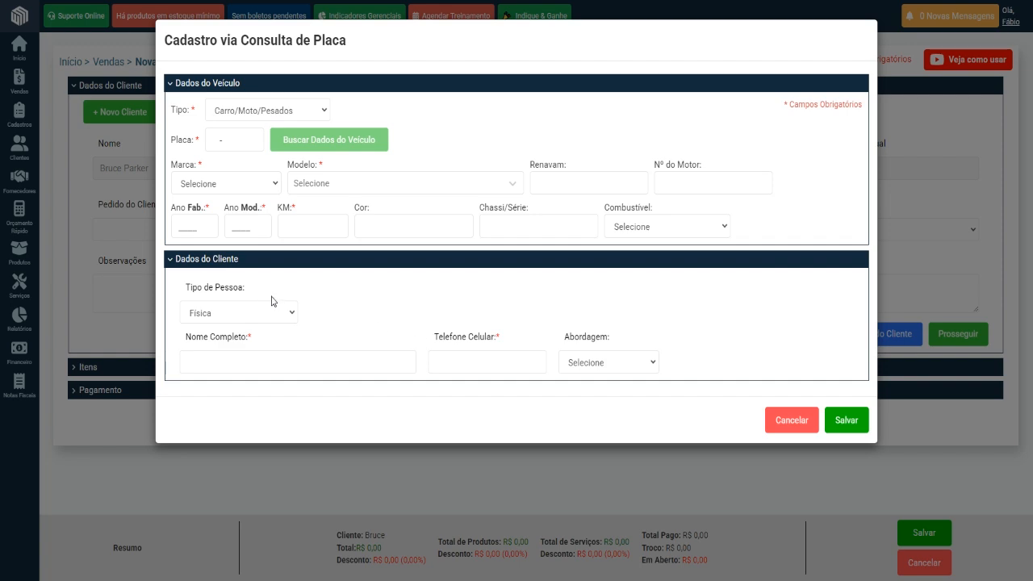
{"action": "left_click", "coordinate": [791, 419]}
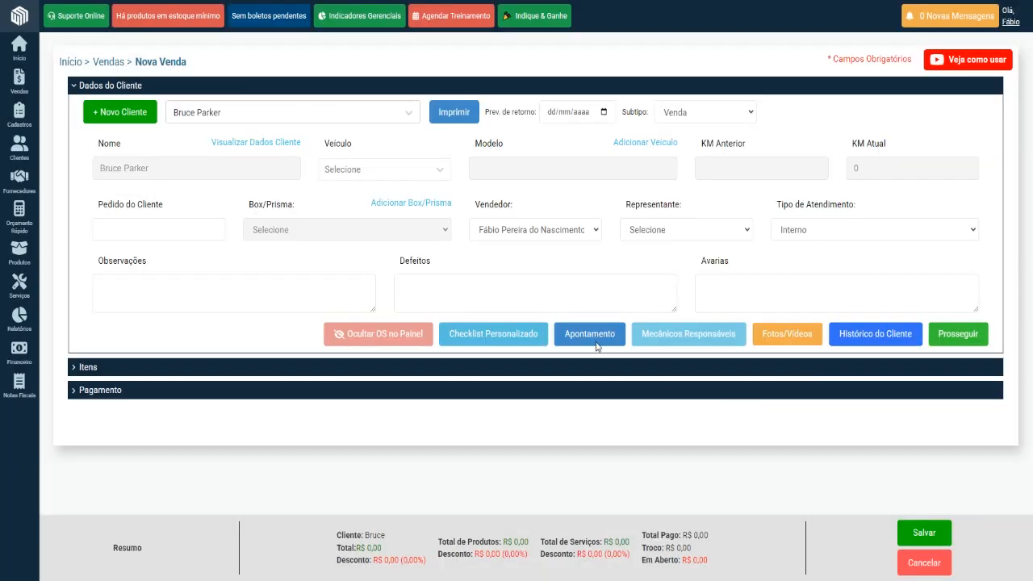
Review the new customer registration choices and the blank new vehicle form, closing both without saving.
{"action": "left_click", "coordinate": [152, 129]}
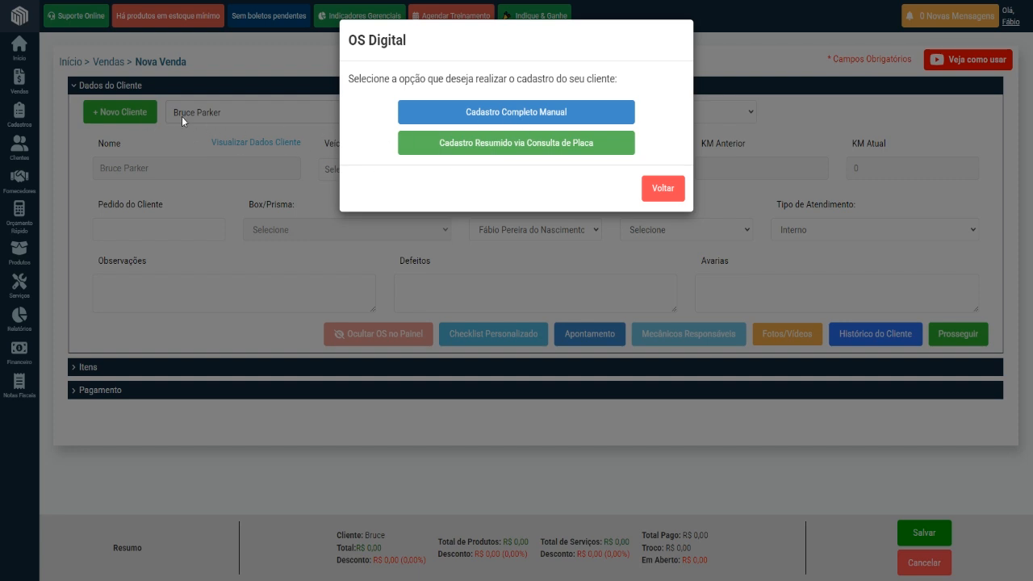
{"action": "left_click", "coordinate": [663, 189]}
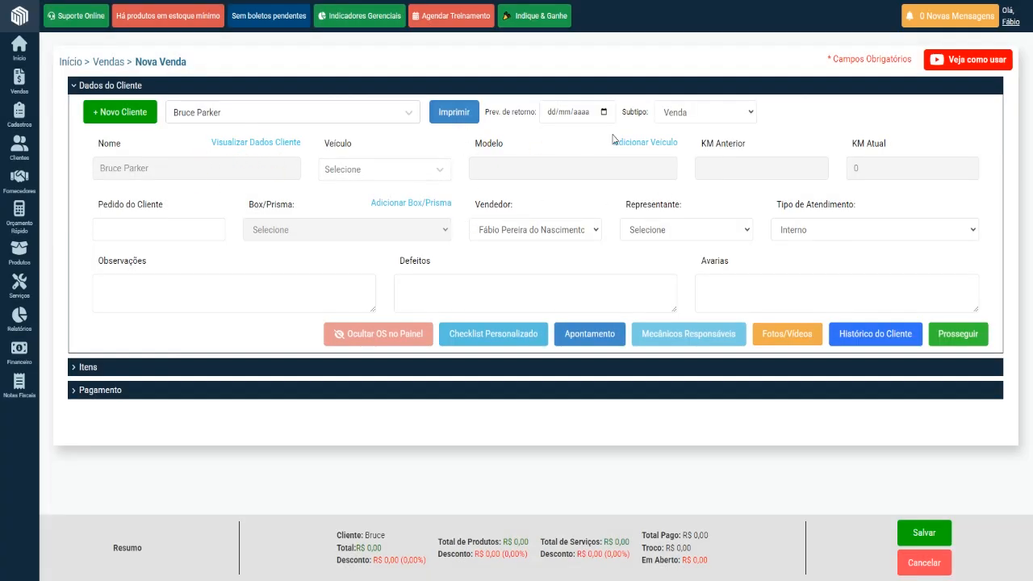
{"action": "left_click", "coordinate": [440, 173]}
{"action": "left_click", "coordinate": [435, 154]}
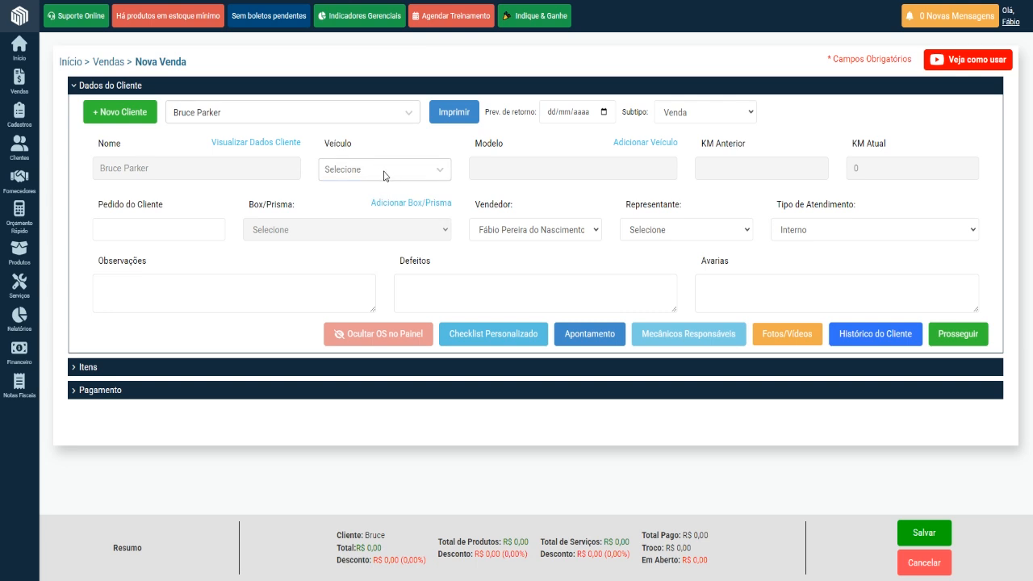
{"action": "left_click", "coordinate": [645, 147]}
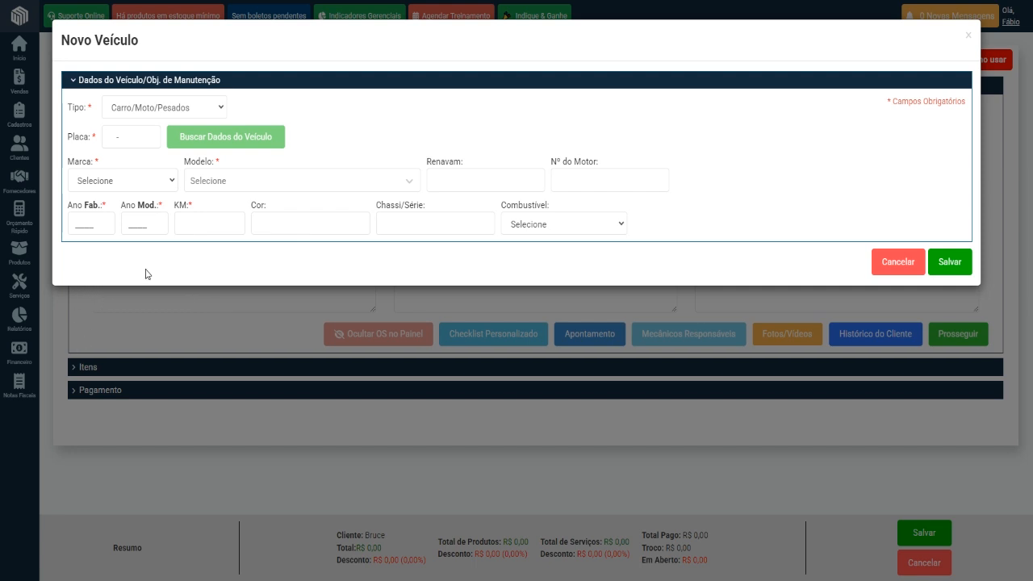
{"action": "left_click", "coordinate": [881, 265]}
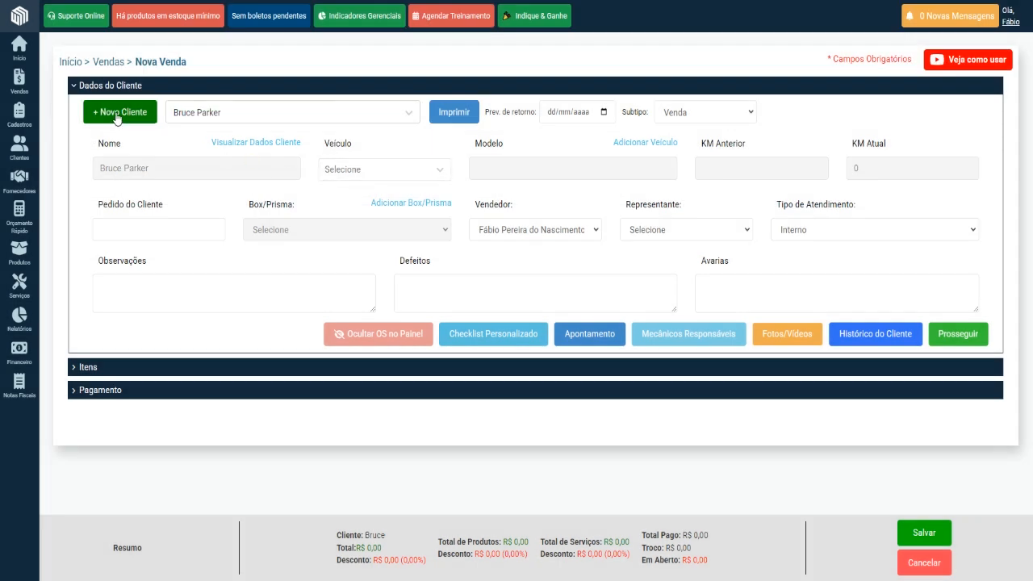
Start a new vehicle with its licence plate, setting Marca to LAMBORGHINI and Modelo to GALLARDO SPYDER LP560-4.
{"action": "left_click", "coordinate": [649, 146]}
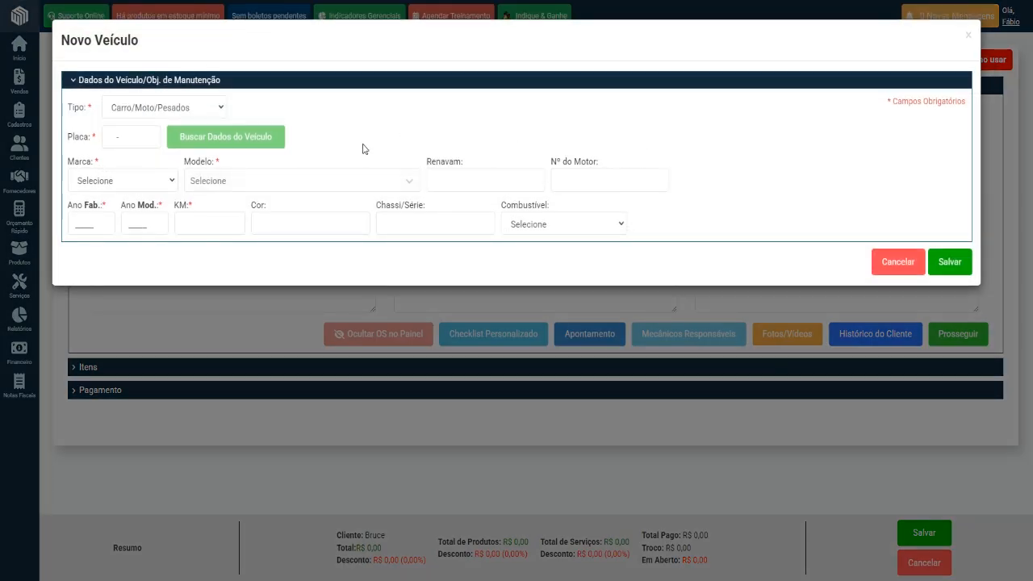
{"action": "left_click", "coordinate": [108, 136]}
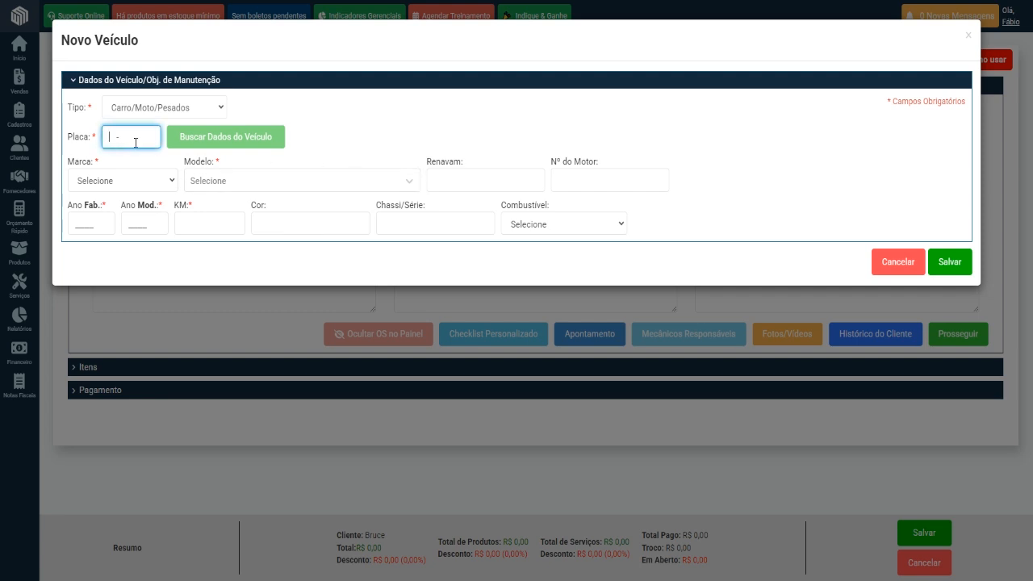
{"action": "type", "text": "KKK2122"}
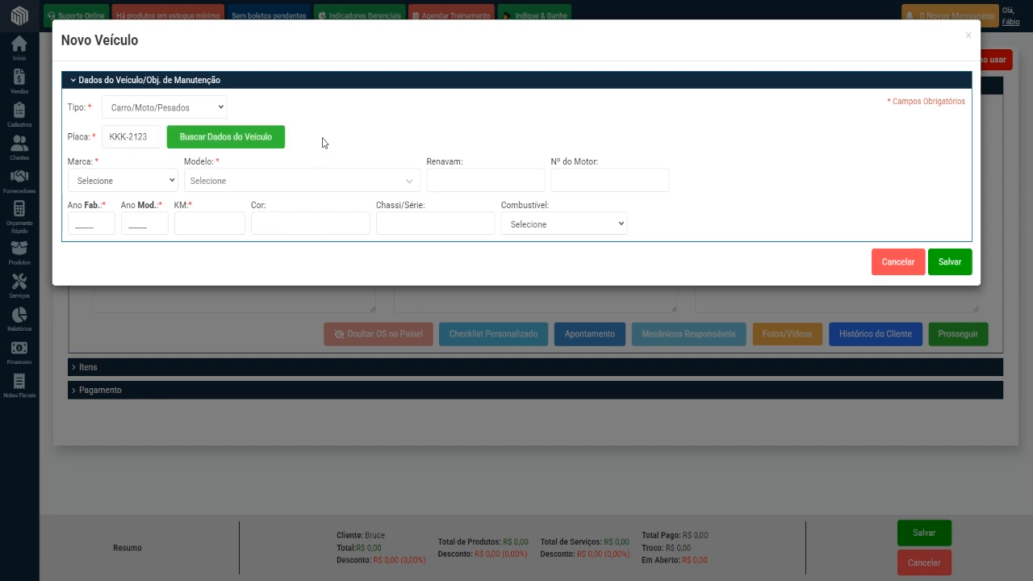
{"action": "left_click", "coordinate": [226, 144]}
{"action": "left_click", "coordinate": [172, 181]}
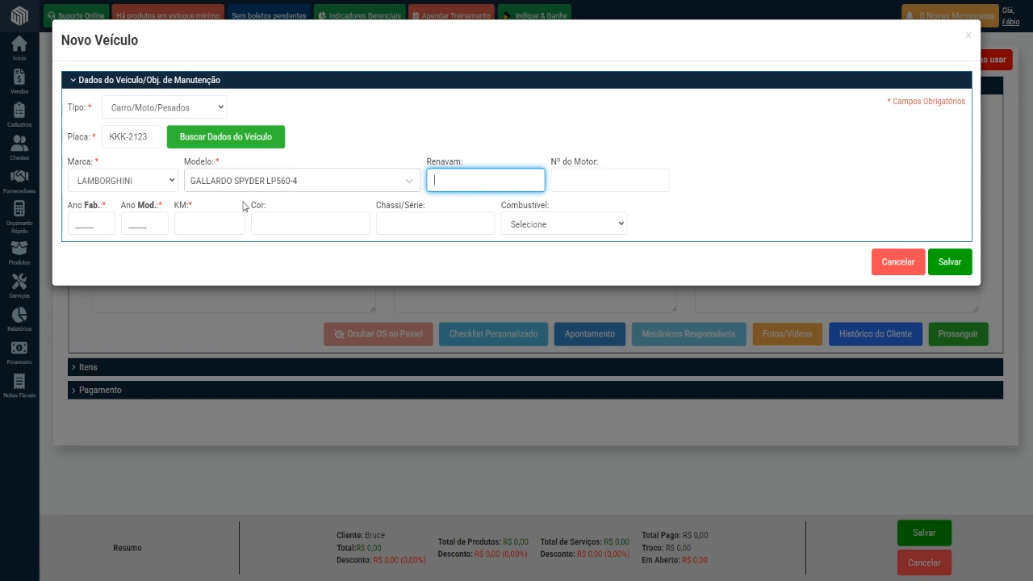
Set the new vehicle's Ano Fab. and Ano Mod. to 1998 and its KM to 24.000.
{"action": "left_click", "coordinate": [79, 222]}
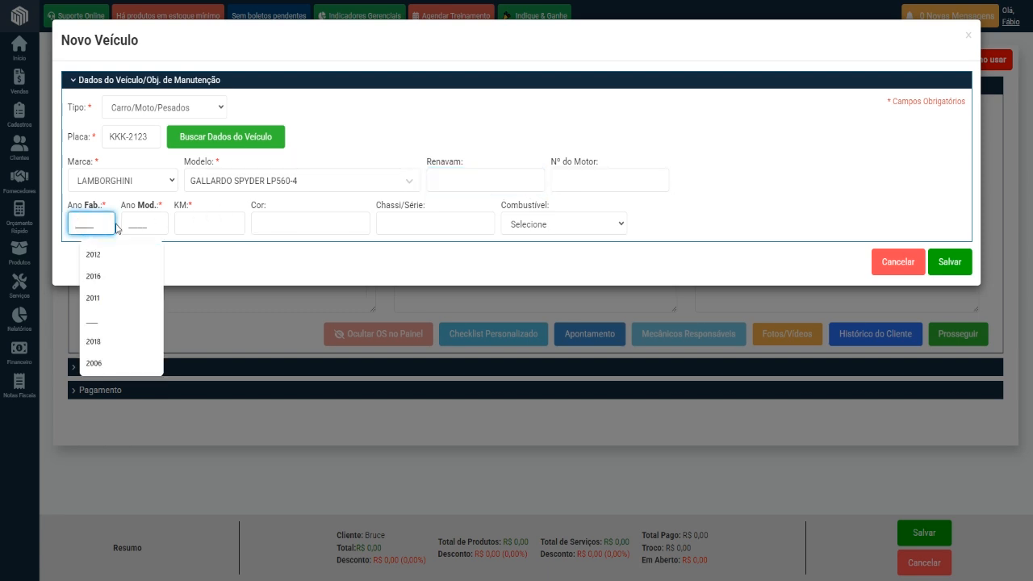
{"action": "type", "text": "1998"}
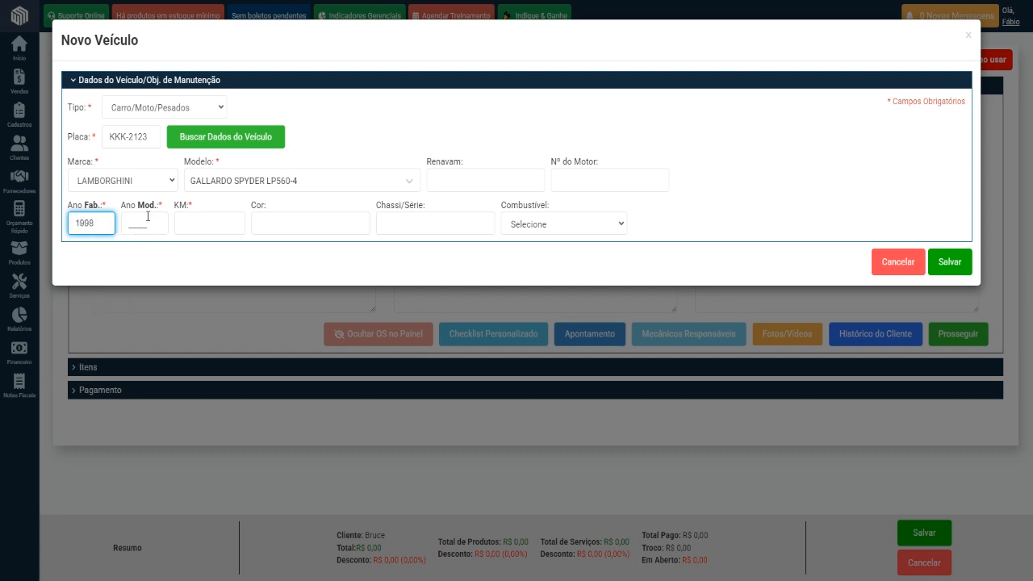
{"action": "key", "text": "Tab"}
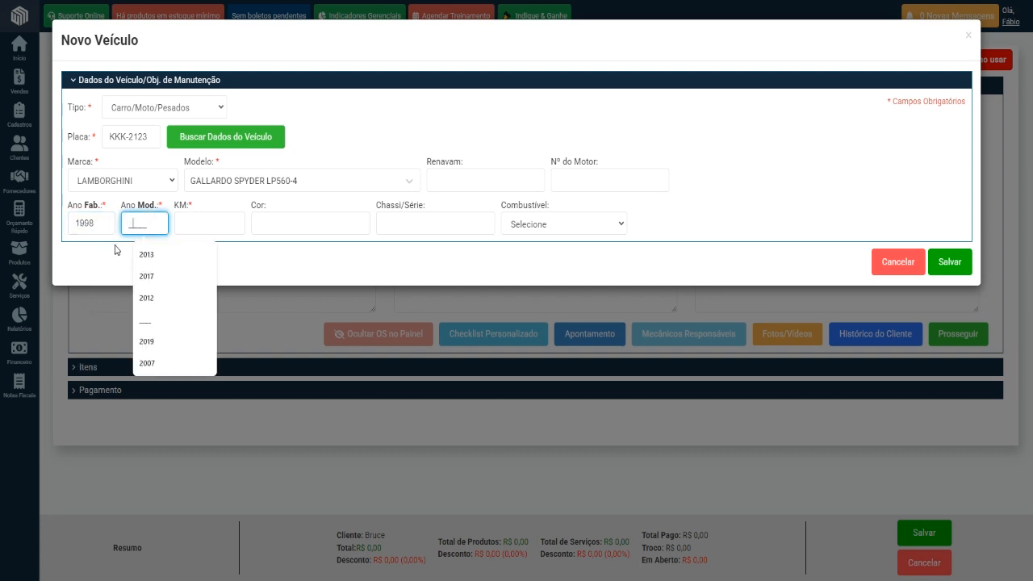
{"action": "type", "text": "1998"}
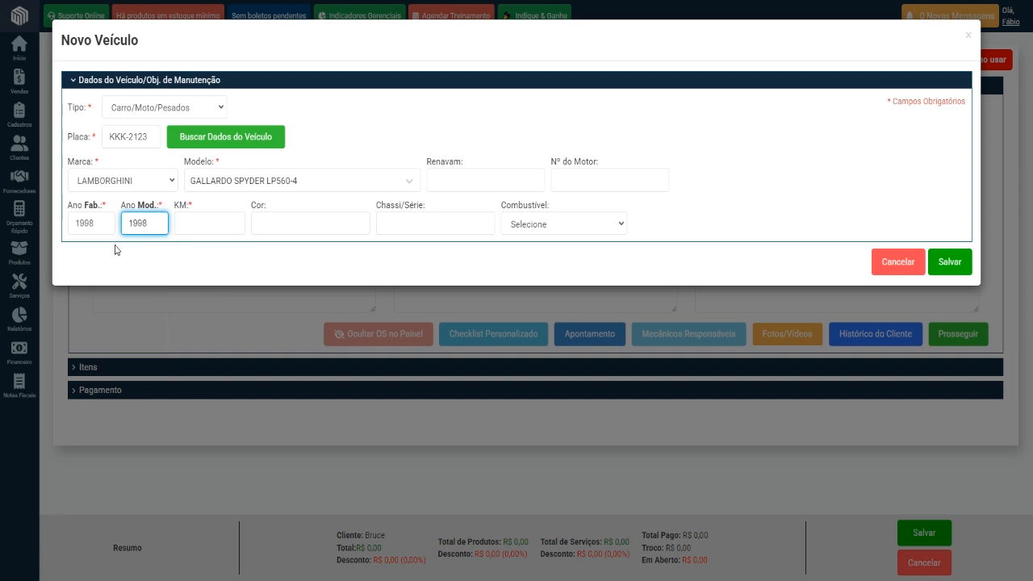
{"action": "left_click", "coordinate": [195, 226]}
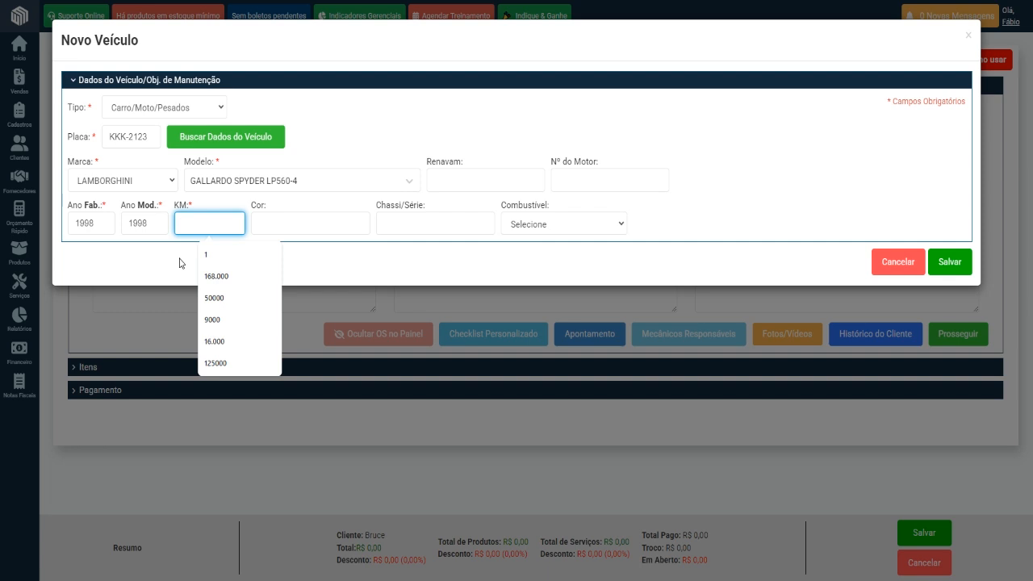
{"action": "type", "text": "2400000"}
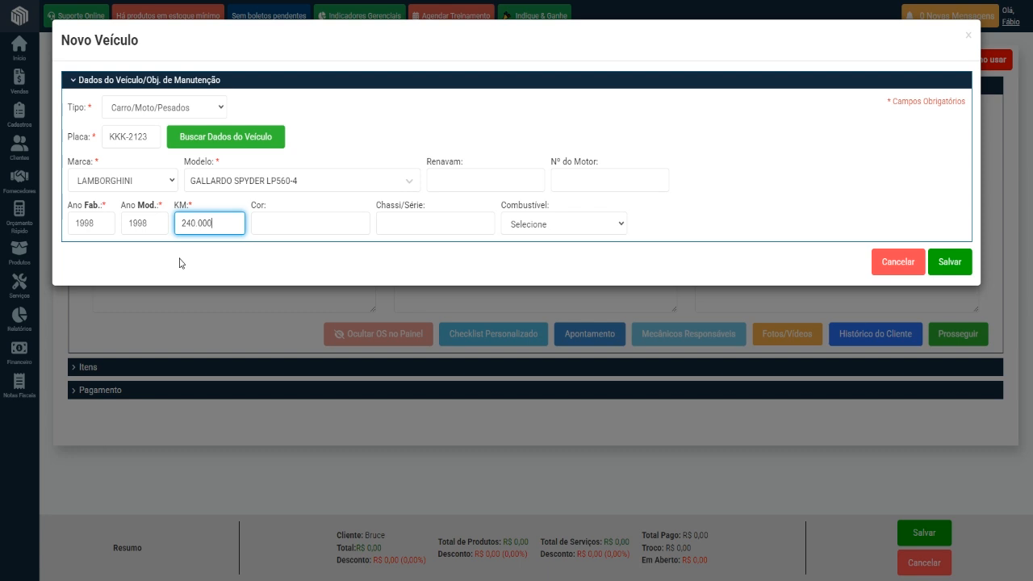
{"action": "key", "text": "BackSpace"}
Set the vehicle's Cor to AMARELA and Combustível to Gasolina, and save the new vehicle.
{"action": "left_click", "coordinate": [331, 216]}
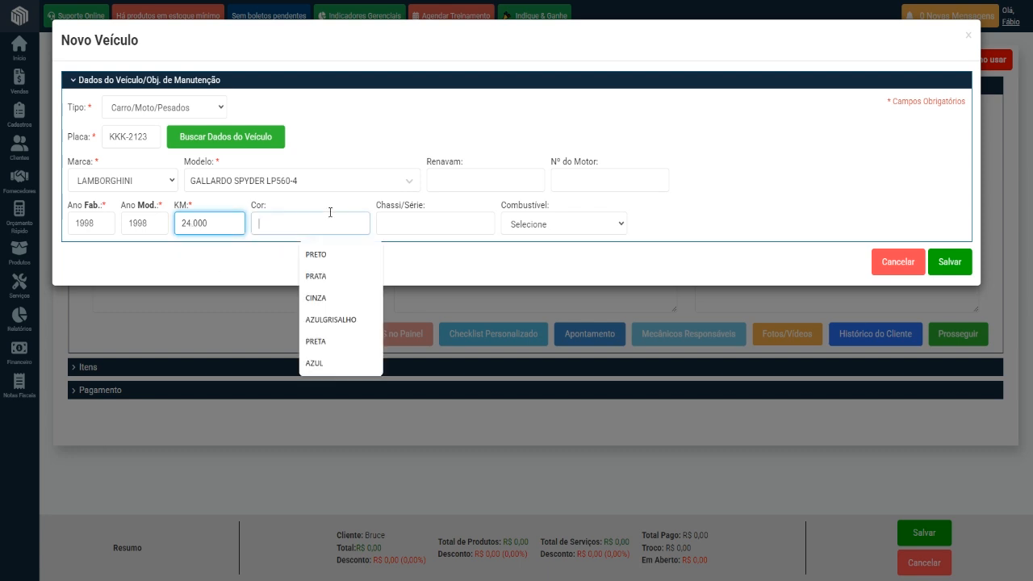
{"action": "type", "text": "AMARELA"}
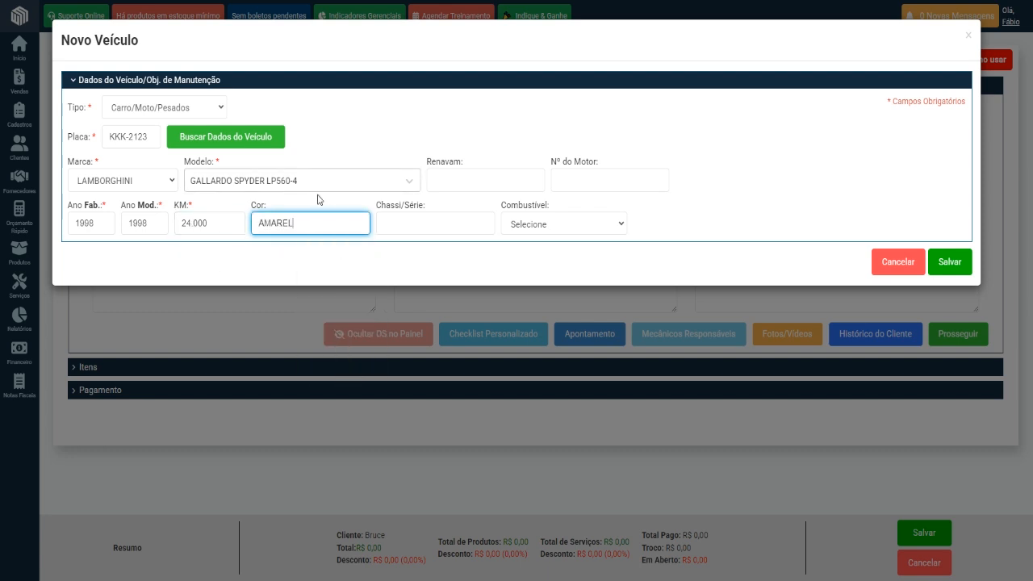
{"action": "left_click", "coordinate": [554, 225]}
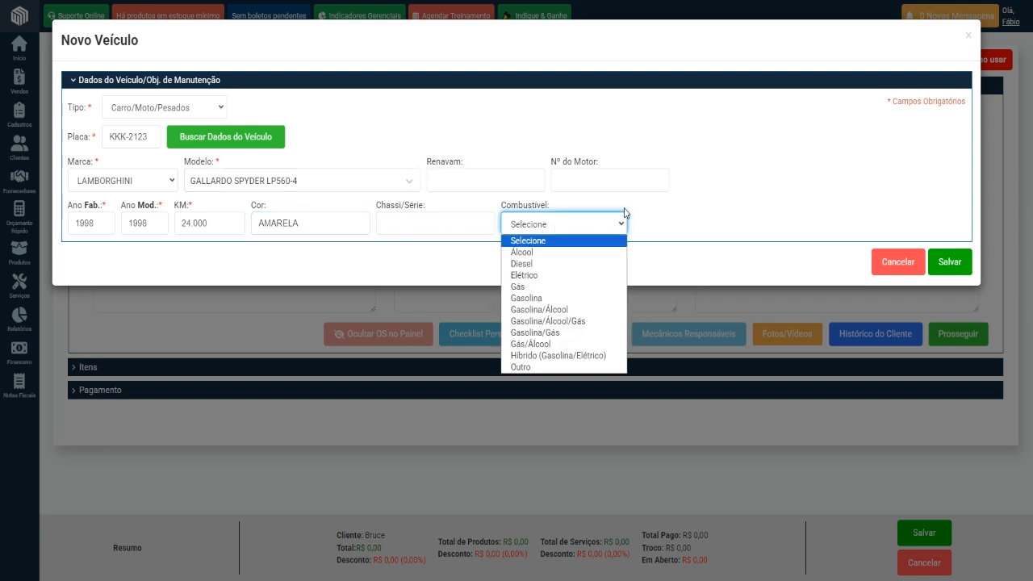
{"action": "left_click", "coordinate": [573, 299]}
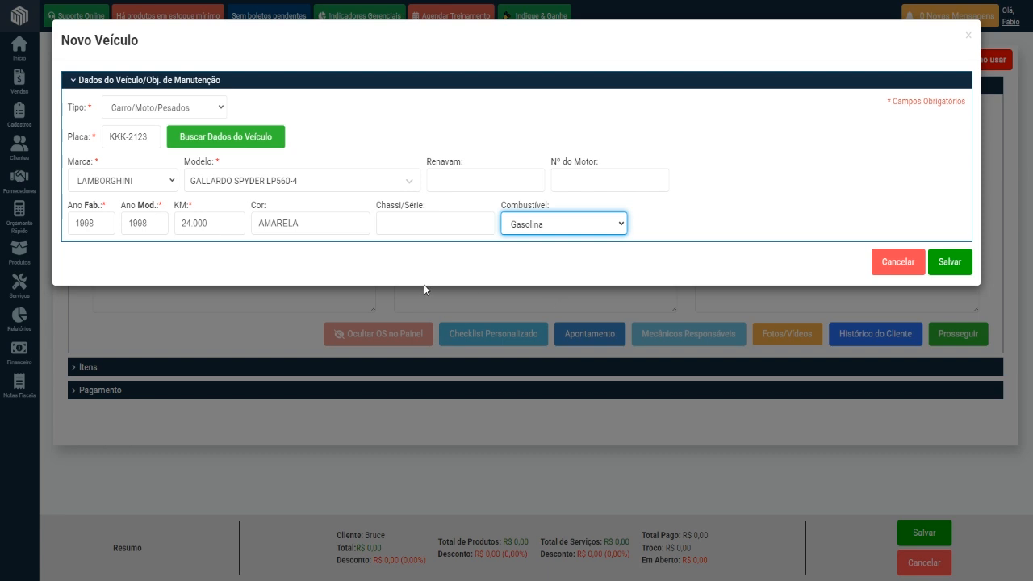
{"action": "left_click", "coordinate": [948, 268]}
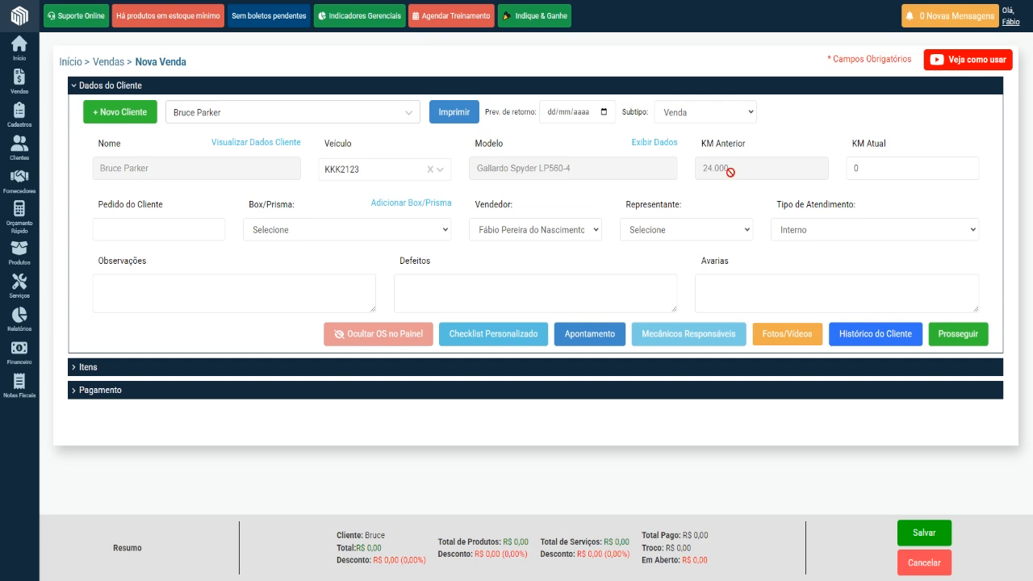
Set the KM Atual of the sale's vehicle to 26.000.
{"action": "left_click_drag", "start_coordinate": [744, 169], "coordinate": [706, 167]}
{"action": "double_click", "coordinate": [883, 169]}
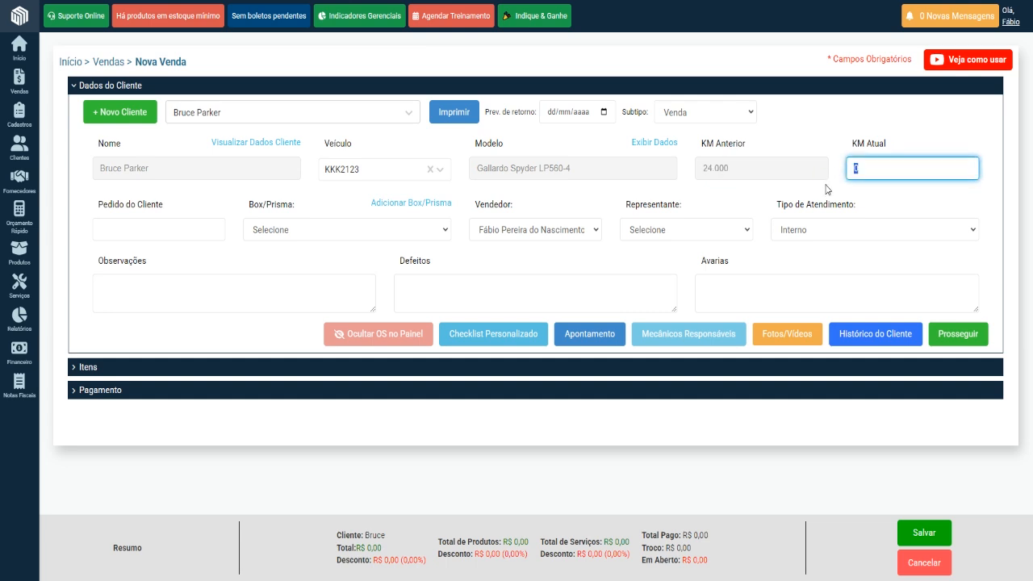
{"action": "type", "text": "260000"}
Set the sale's expected return date (Prev. de retorno) to 02/06/2025.
{"action": "mouse_move", "coordinate": [19, 317]}
{"action": "mouse_move", "coordinate": [58, 291]}
{"action": "left_click", "coordinate": [606, 113]}
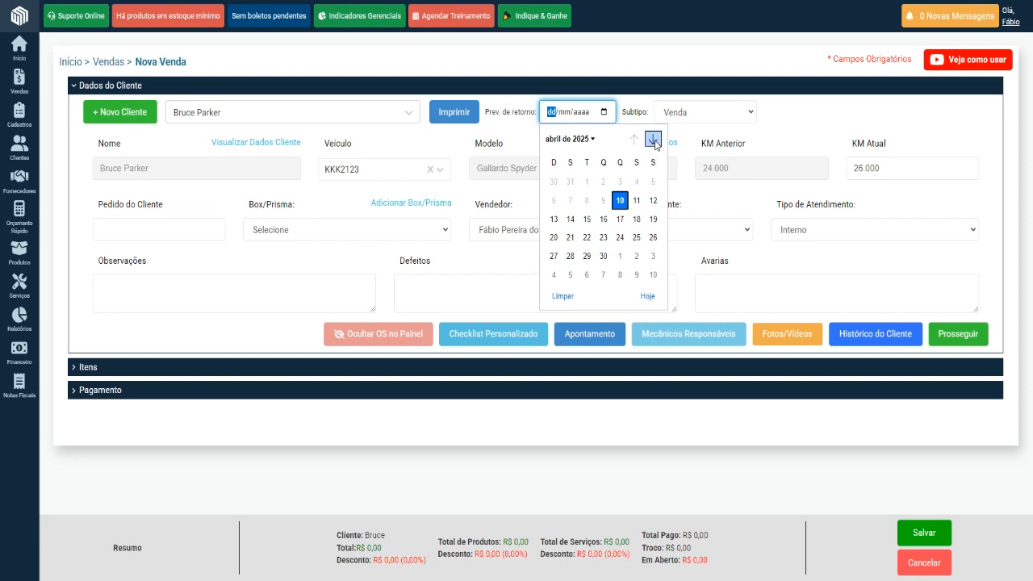
{"action": "left_click", "coordinate": [653, 140]}
{"action": "left_click", "coordinate": [653, 140]}
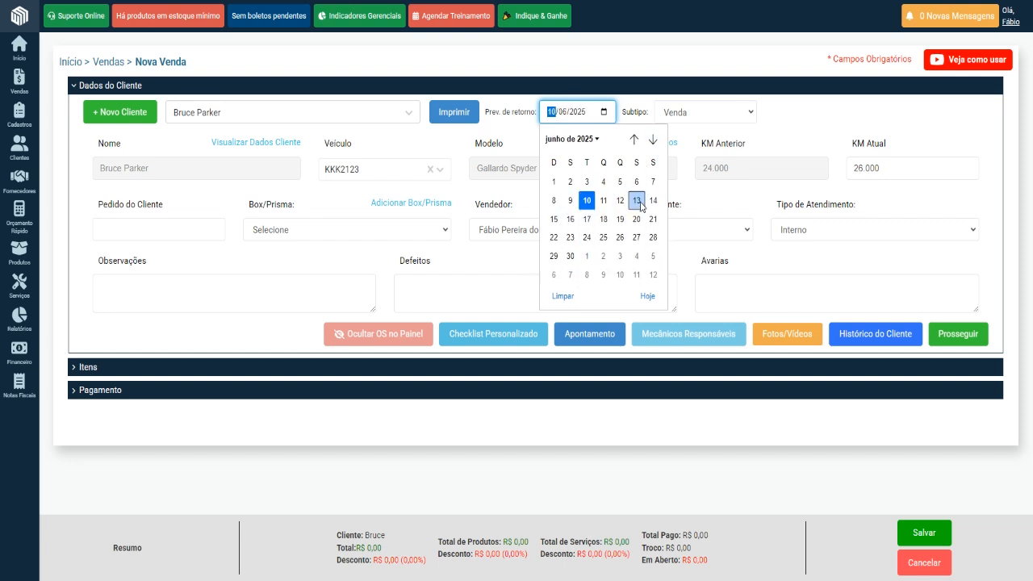
{"action": "left_click", "coordinate": [570, 182]}
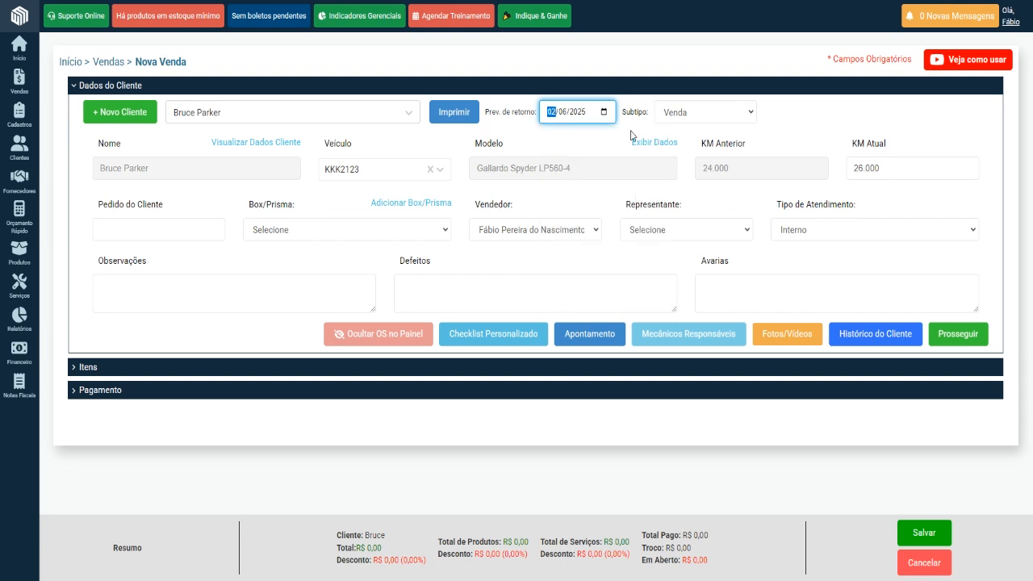
Try the subtypes Garantia and Bonificação/Doação on the sale, and set Subtipo back to Venda.
{"action": "left_click", "coordinate": [726, 114]}
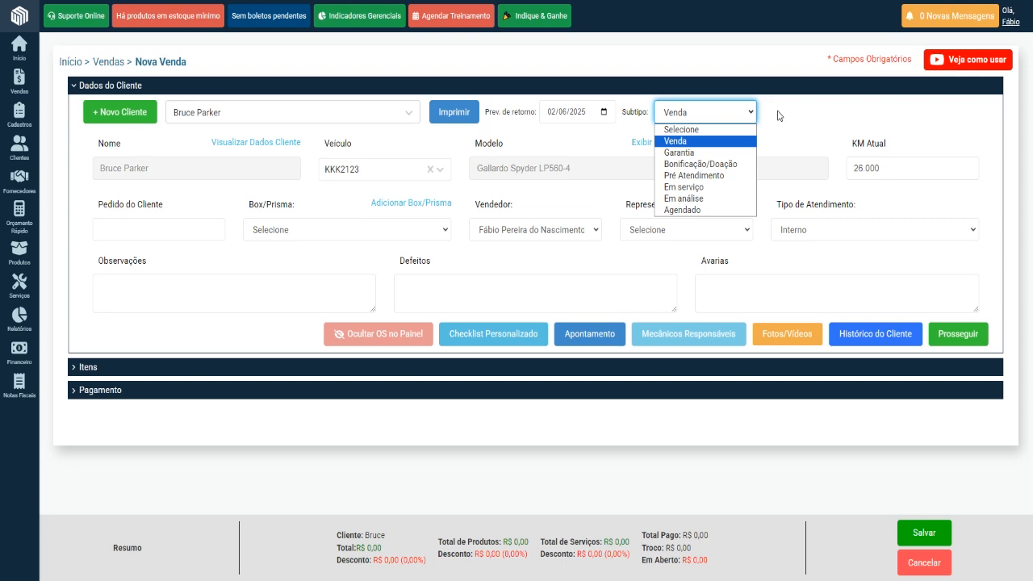
{"action": "left_click", "coordinate": [682, 153]}
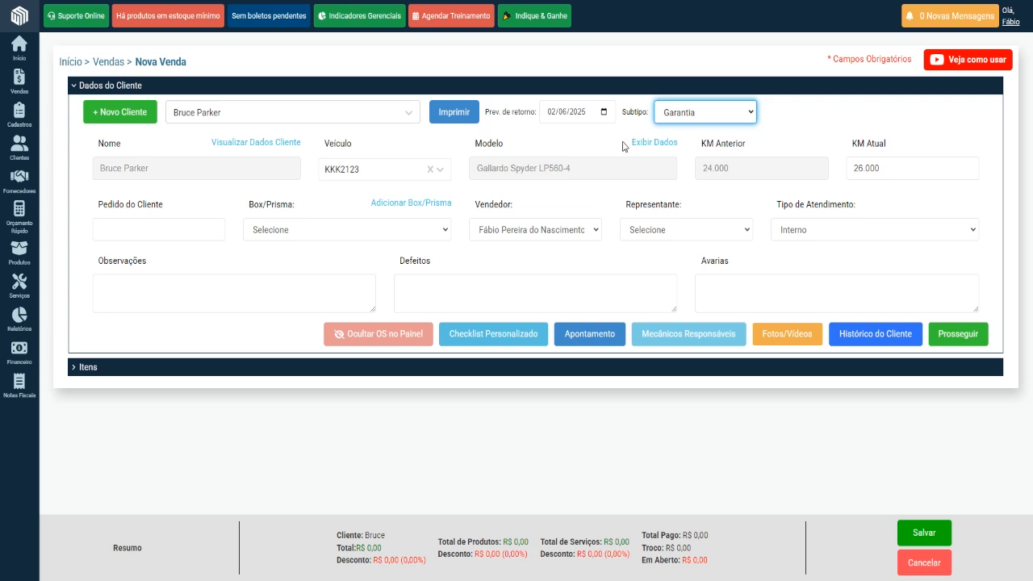
{"action": "left_click", "coordinate": [721, 120]}
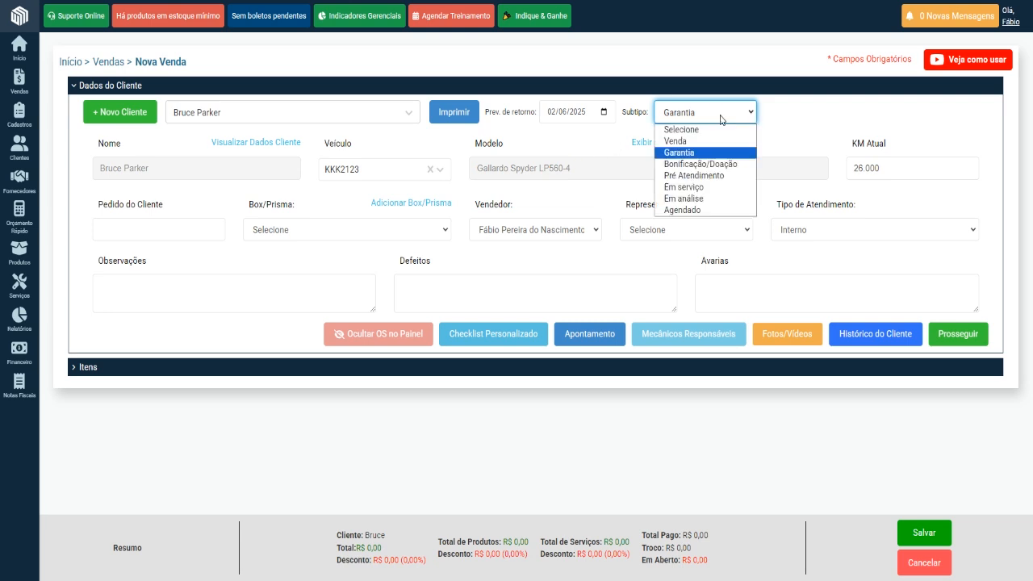
{"action": "left_click", "coordinate": [721, 163]}
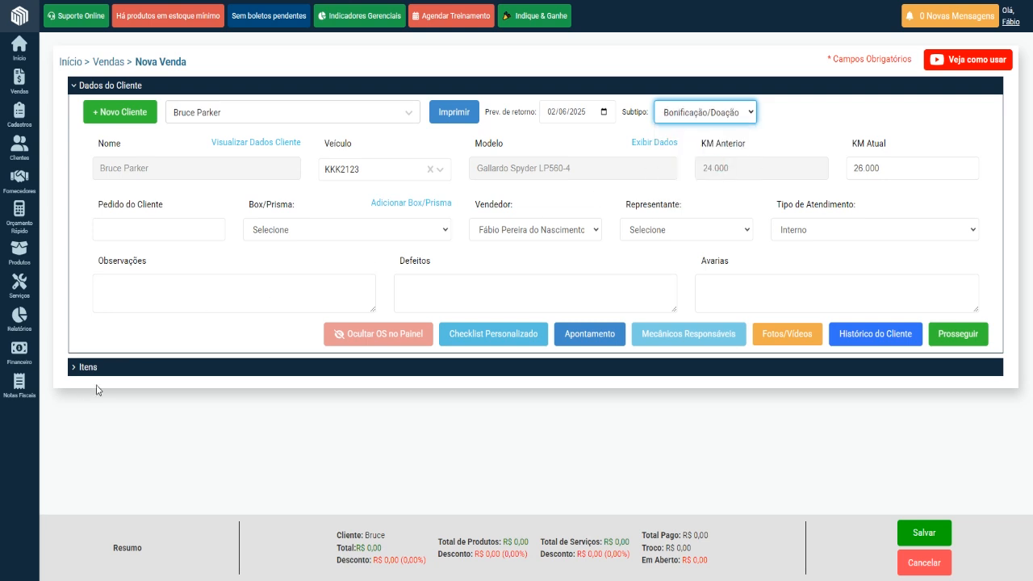
{"action": "left_click", "coordinate": [721, 117]}
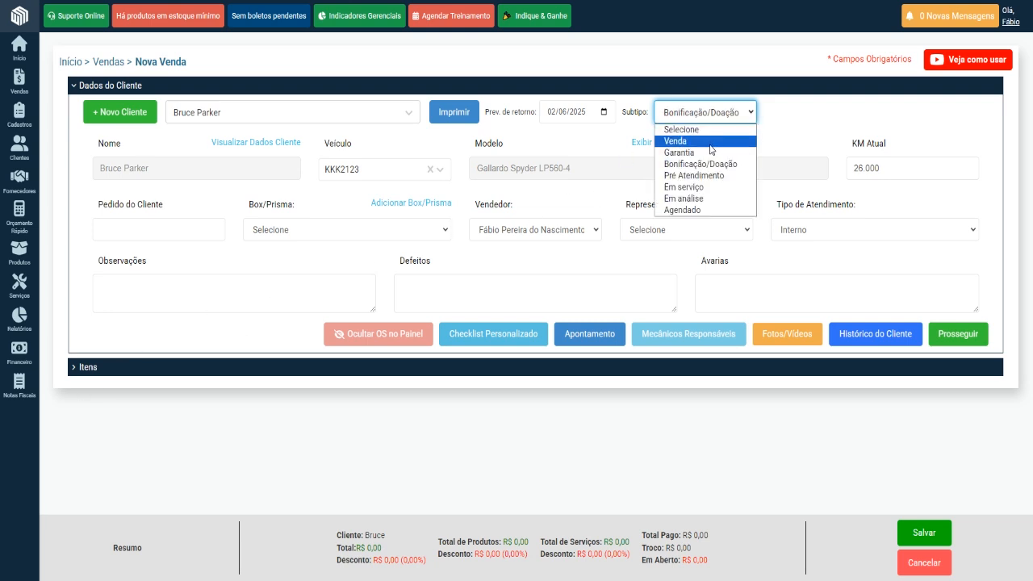
{"action": "left_click", "coordinate": [710, 142]}
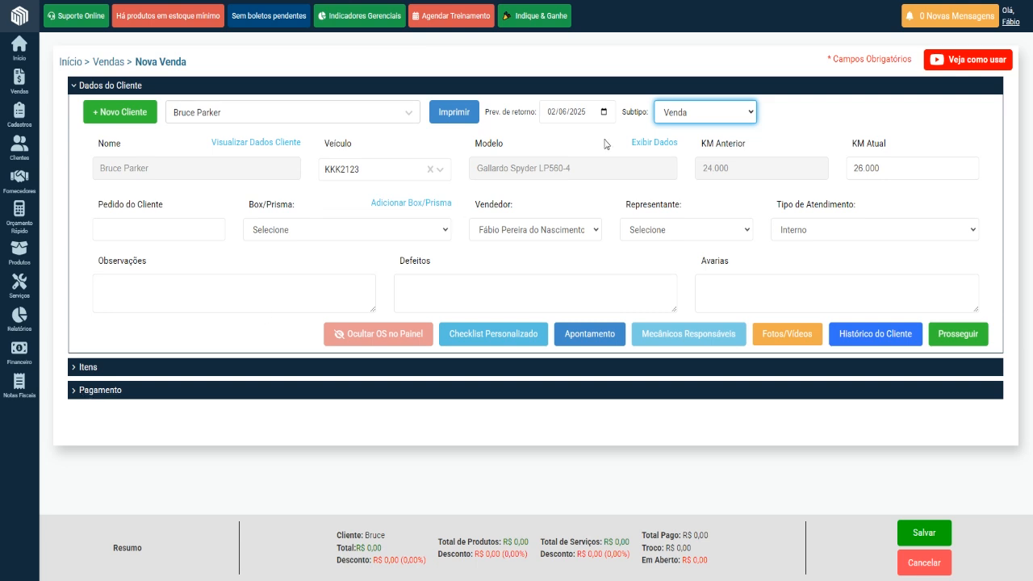
{"action": "mouse_move", "coordinate": [20, 113]}
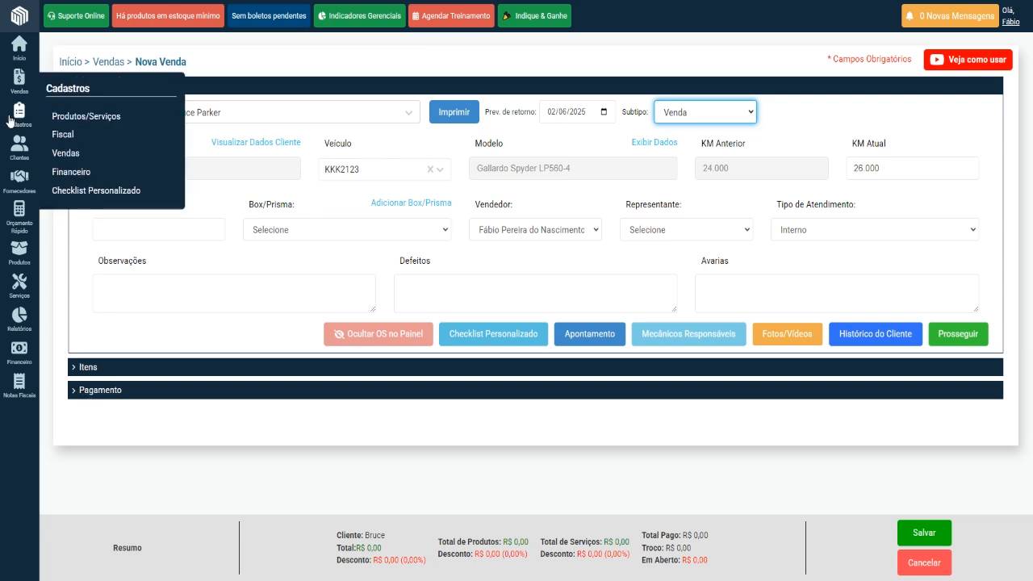
{"action": "mouse_move", "coordinate": [81, 158]}
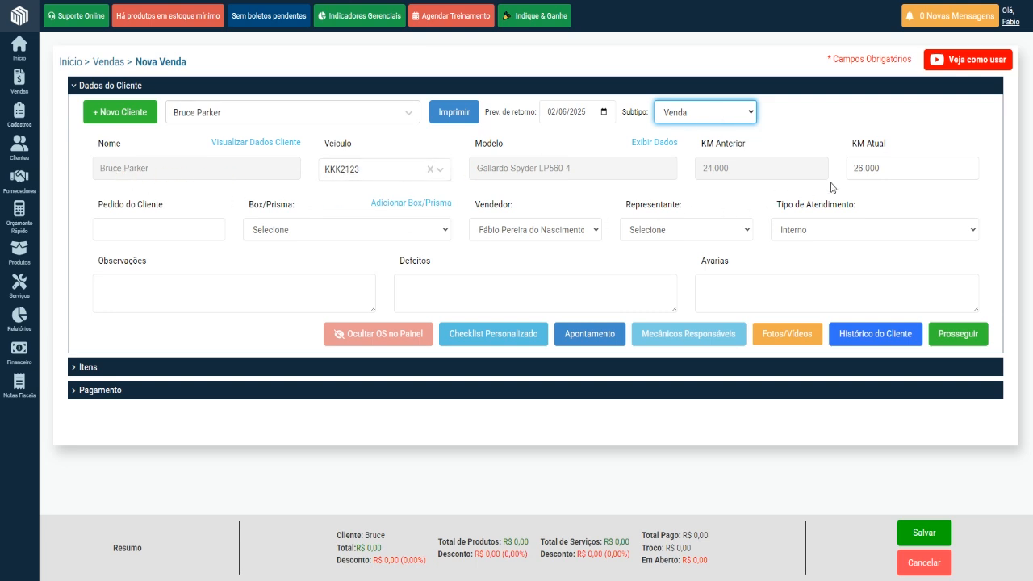
{"action": "left_click_drag", "start_coordinate": [759, 167], "coordinate": [701, 171]}
{"action": "left_click_drag", "start_coordinate": [893, 170], "coordinate": [675, 170]}
{"action": "left_click", "coordinate": [762, 167]}
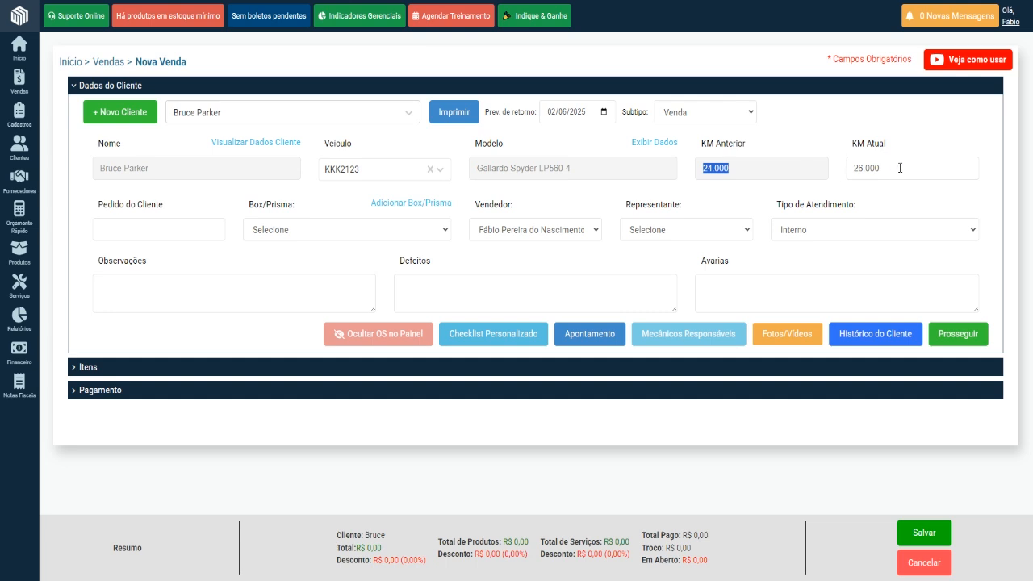
{"action": "left_click_drag", "start_coordinate": [900, 168], "coordinate": [824, 171]}
{"action": "left_click", "coordinate": [752, 168]}
{"action": "left_click", "coordinate": [723, 115]}
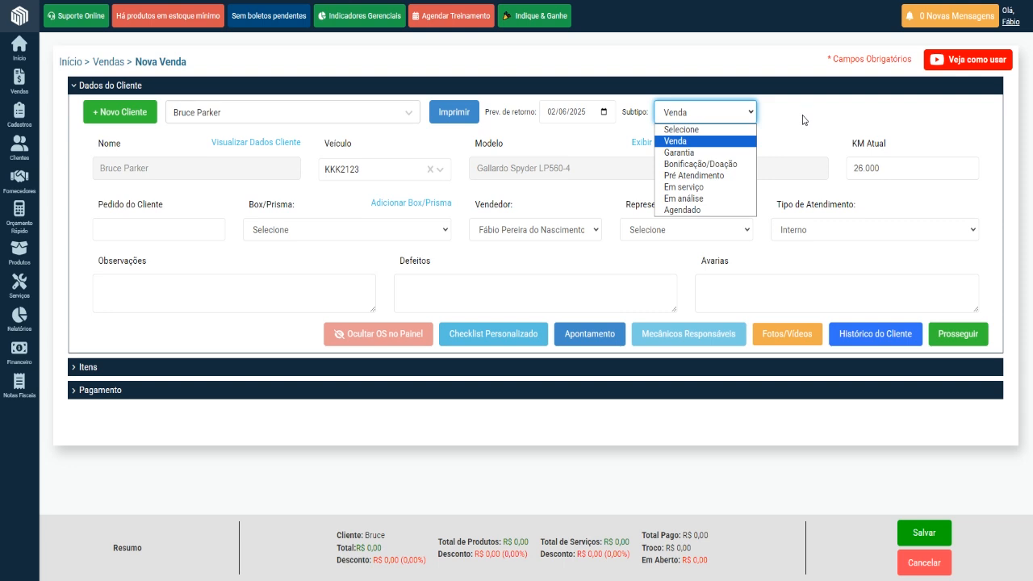
{"action": "left_click", "coordinate": [805, 119]}
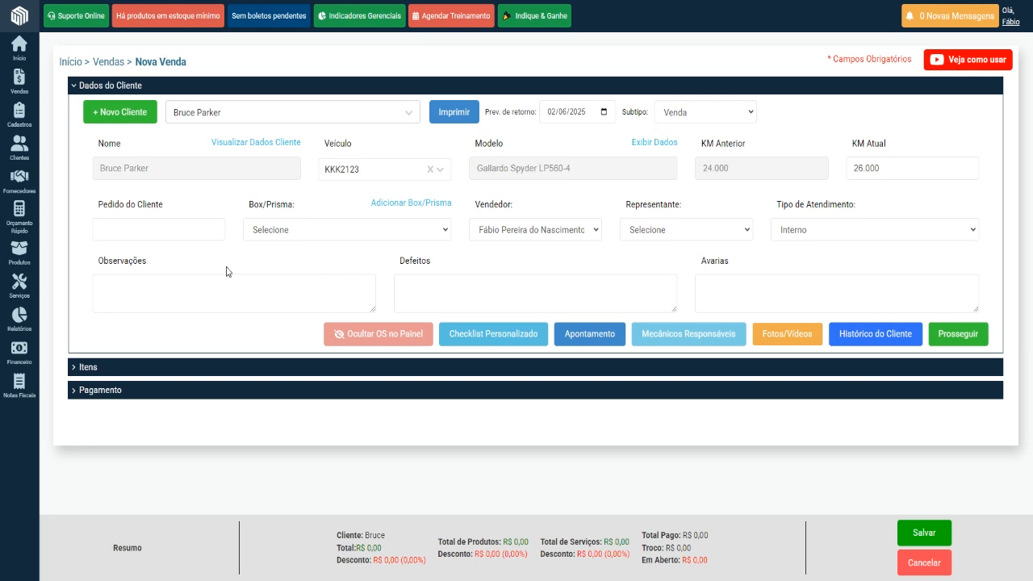
Open the sale's Pedido do Cliente field for editing.
{"action": "left_click", "coordinate": [138, 228]}
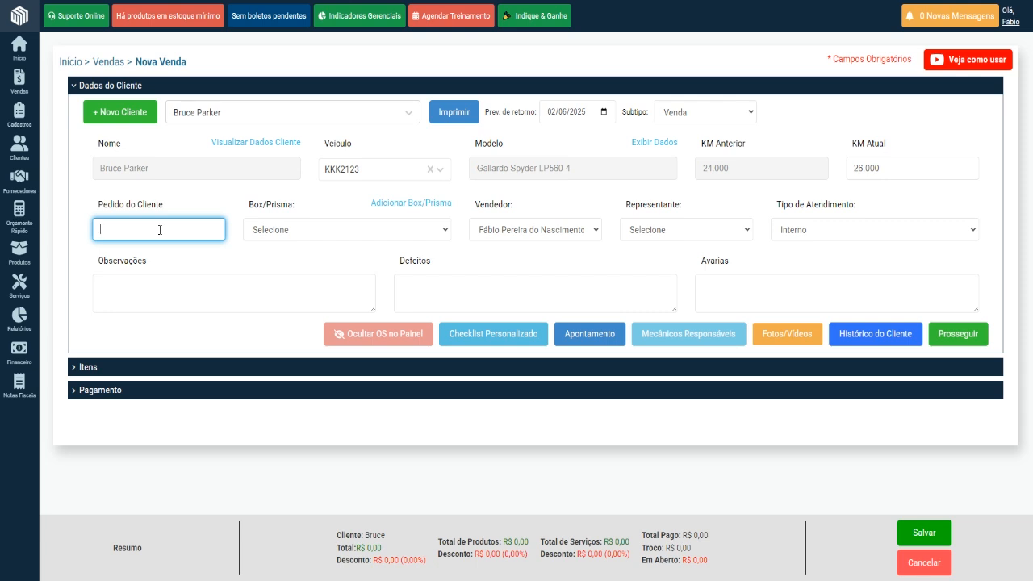
Set the sale's Box/Prisma to Amarelo 10 and assign the second-to-last listed seller as Vendedor.
{"action": "left_click", "coordinate": [313, 231]}
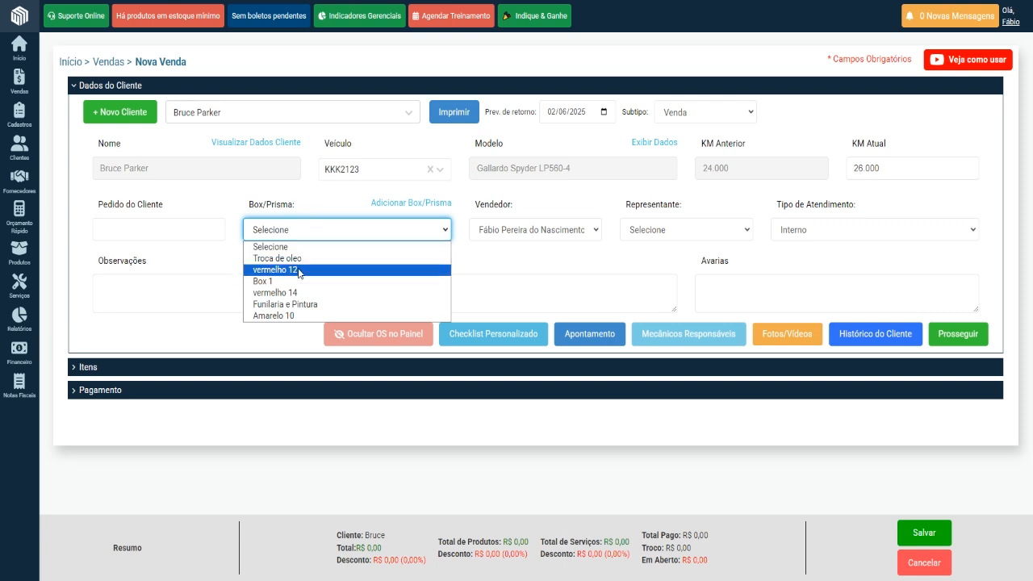
{"action": "left_click", "coordinate": [276, 316]}
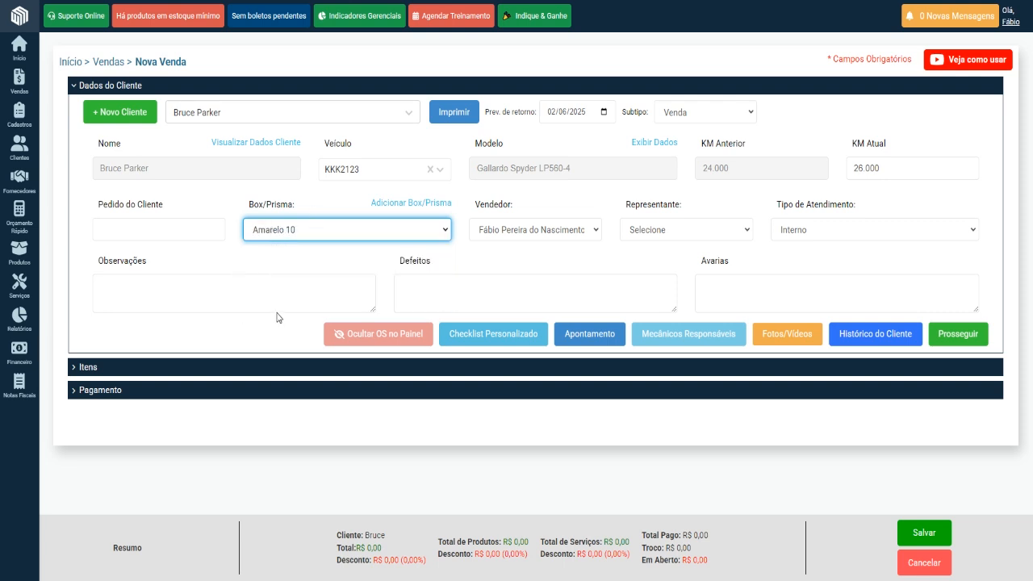
{"action": "left_click", "coordinate": [567, 230]}
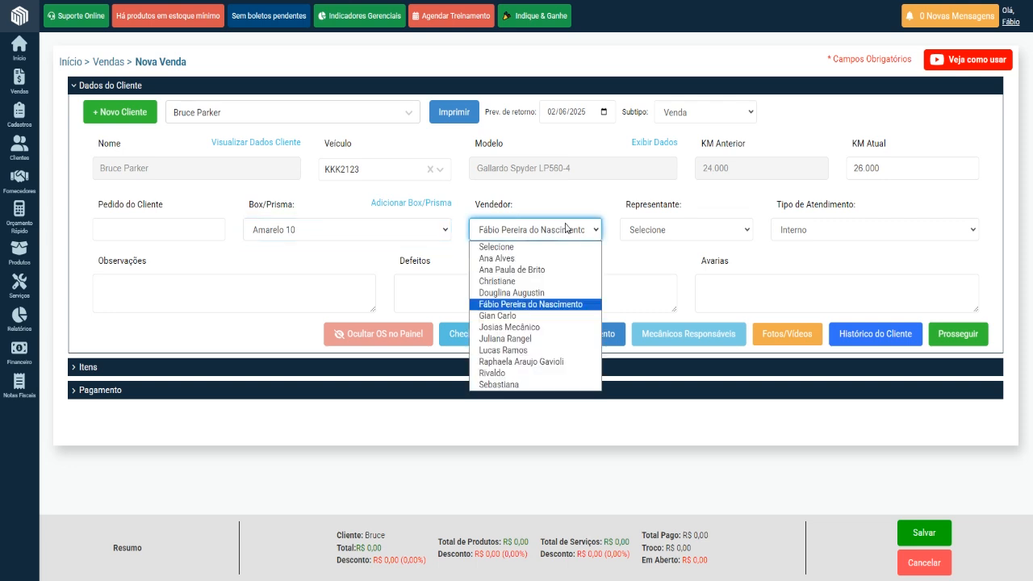
{"action": "left_click", "coordinate": [517, 258]}
{"action": "left_click", "coordinate": [521, 234]}
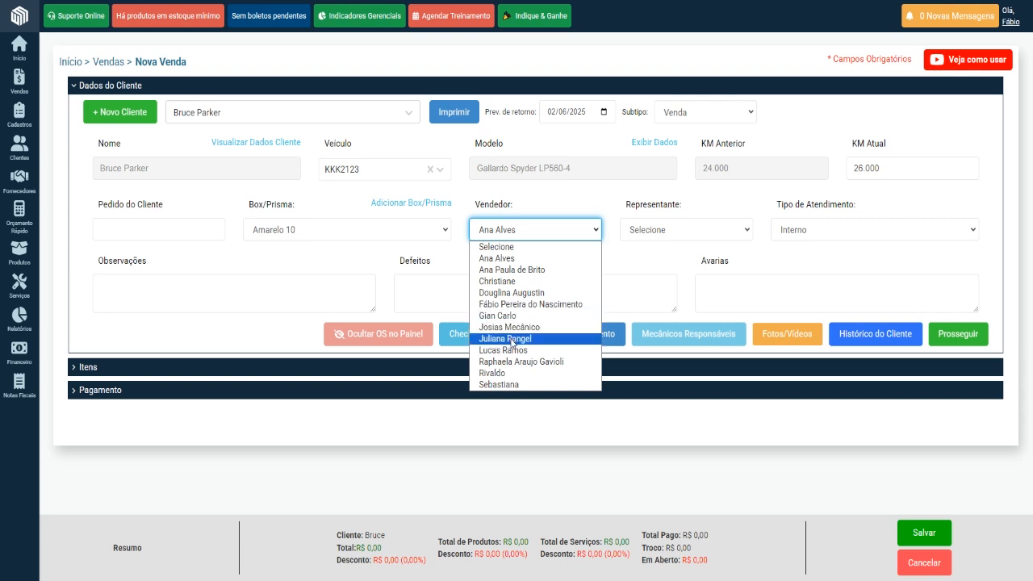
{"action": "left_click", "coordinate": [513, 373]}
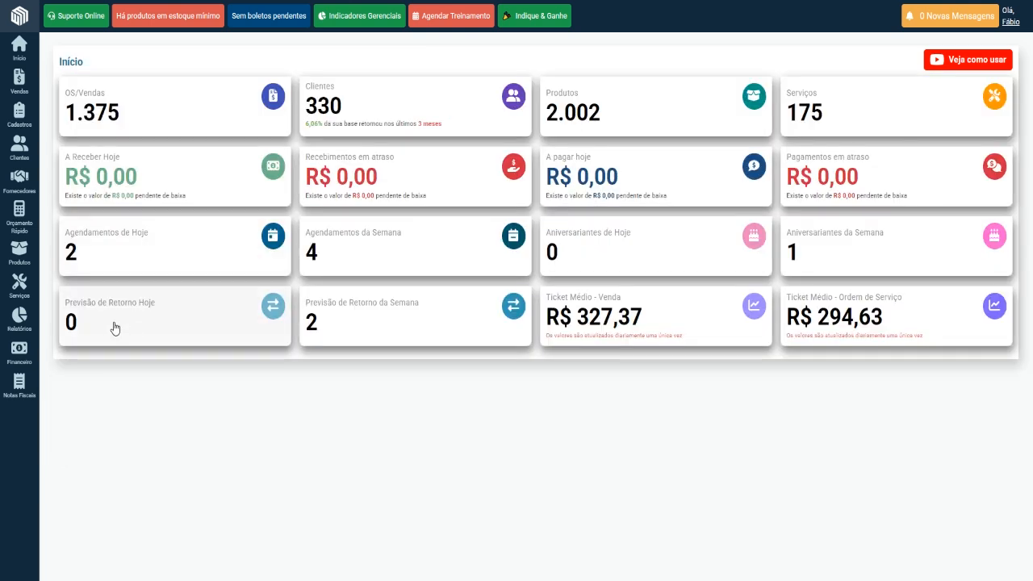
Open the Venda/OS - Passagens sales report and choose the sale's seller in the Funcionários filter.
{"action": "mouse_move", "coordinate": [22, 321]}
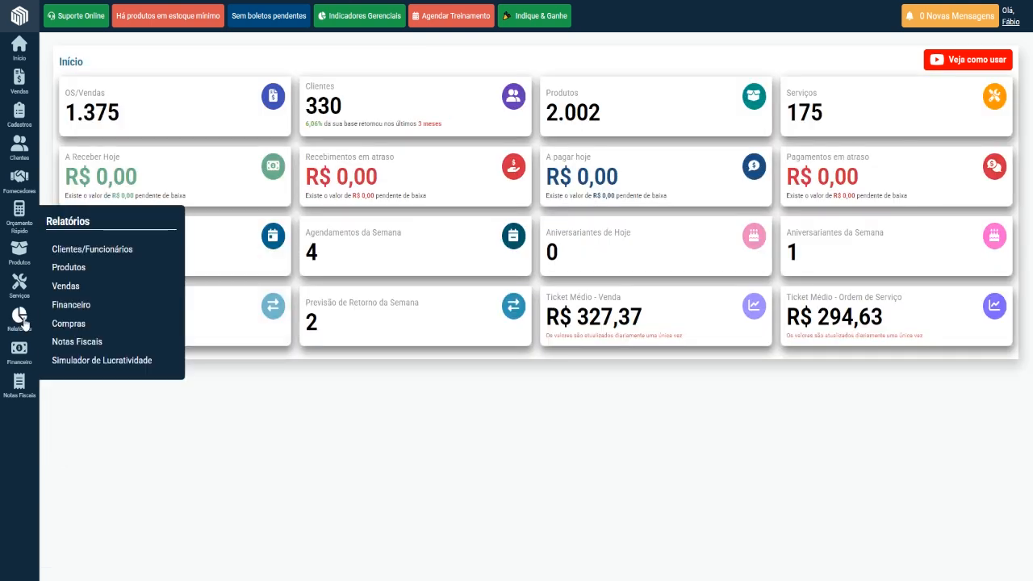
{"action": "mouse_move", "coordinate": [69, 291]}
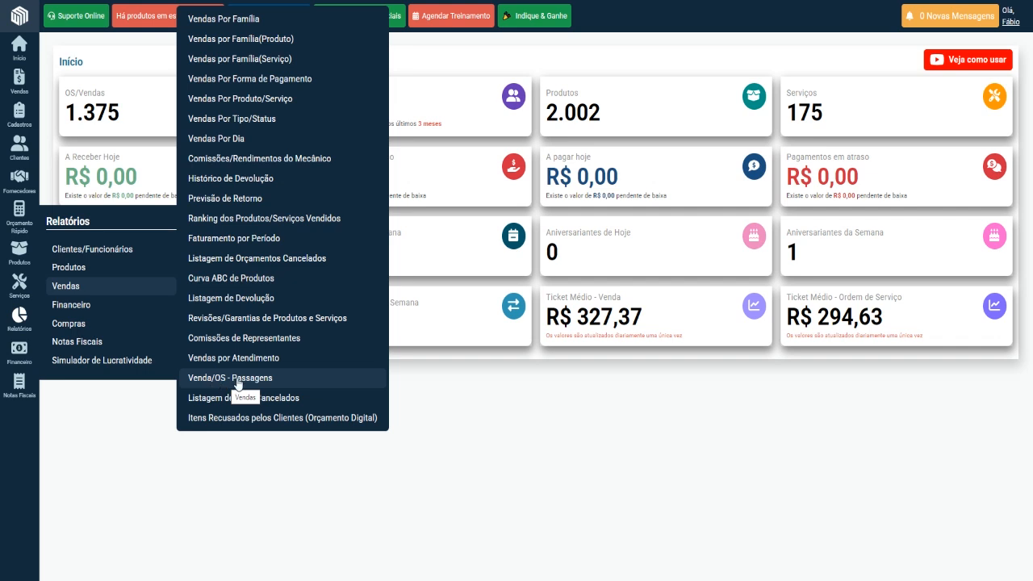
{"action": "left_click", "coordinate": [270, 380]}
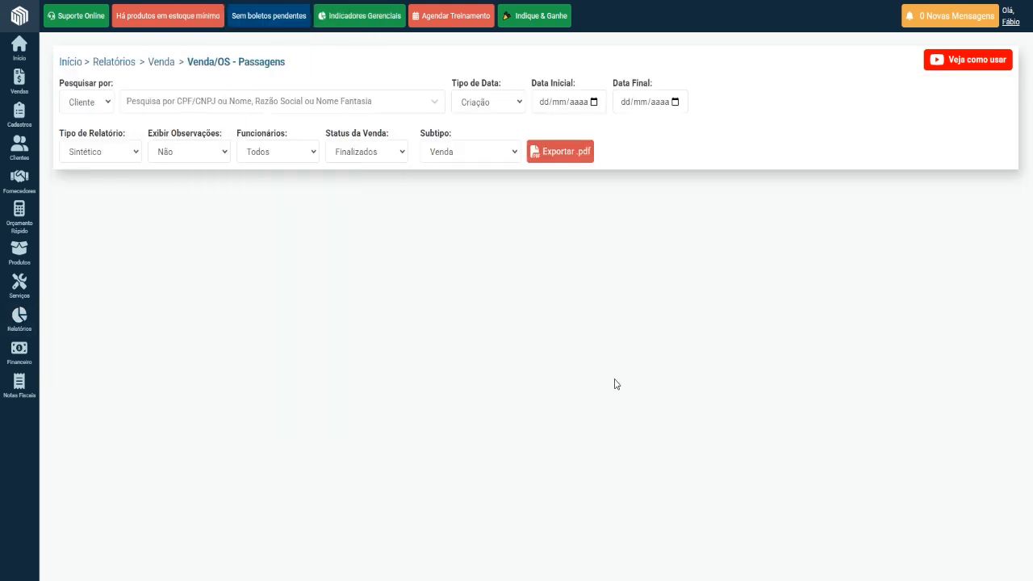
{"action": "left_click", "coordinate": [282, 155]}
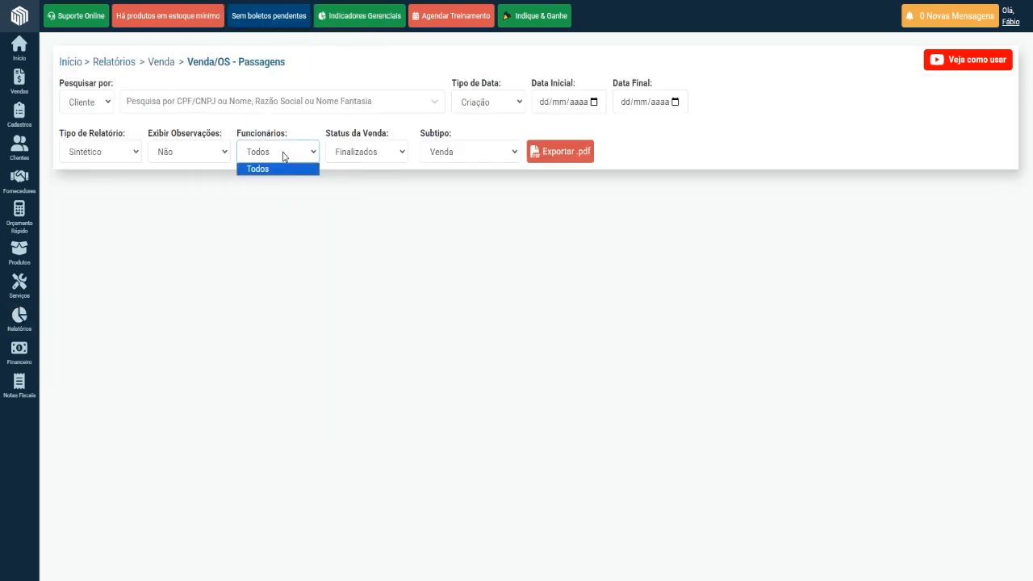
{"action": "left_click", "coordinate": [292, 128]}
{"action": "left_click", "coordinate": [274, 154]}
{"action": "scroll", "coordinate": [311, 359], "scroll_direction": "down", "scroll_amount": 2}
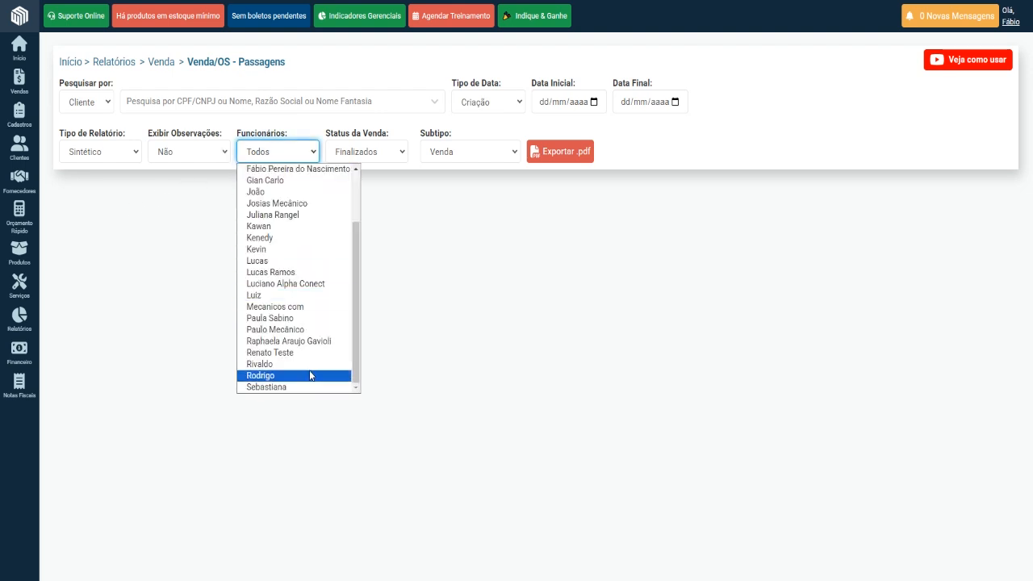
{"action": "left_click", "coordinate": [279, 365]}
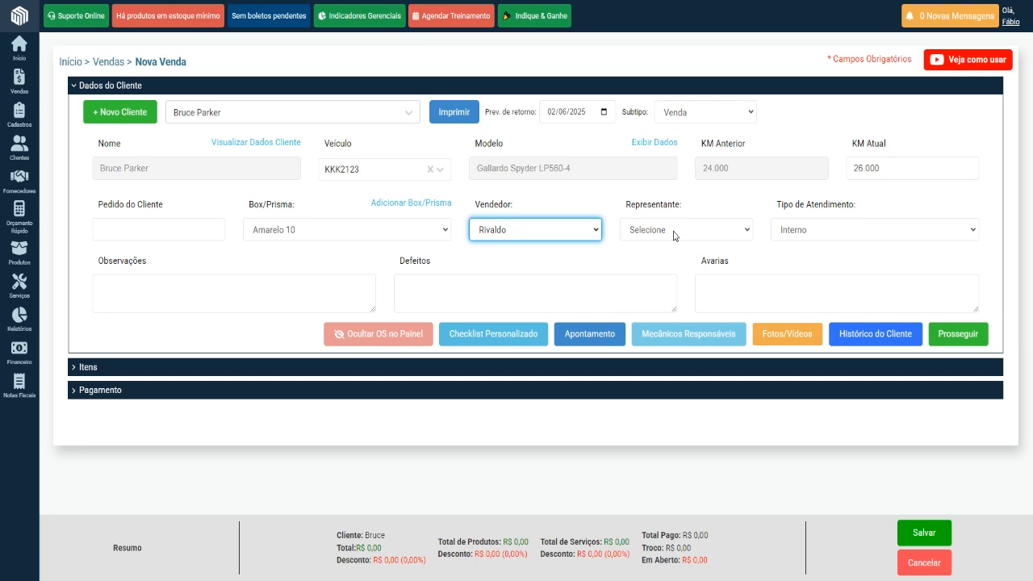
Review the Tipo de Atendimento options available in the new sale.
{"action": "mouse_move", "coordinate": [19, 114]}
{"action": "mouse_move", "coordinate": [85, 156]}
{"action": "left_click", "coordinate": [805, 232]}
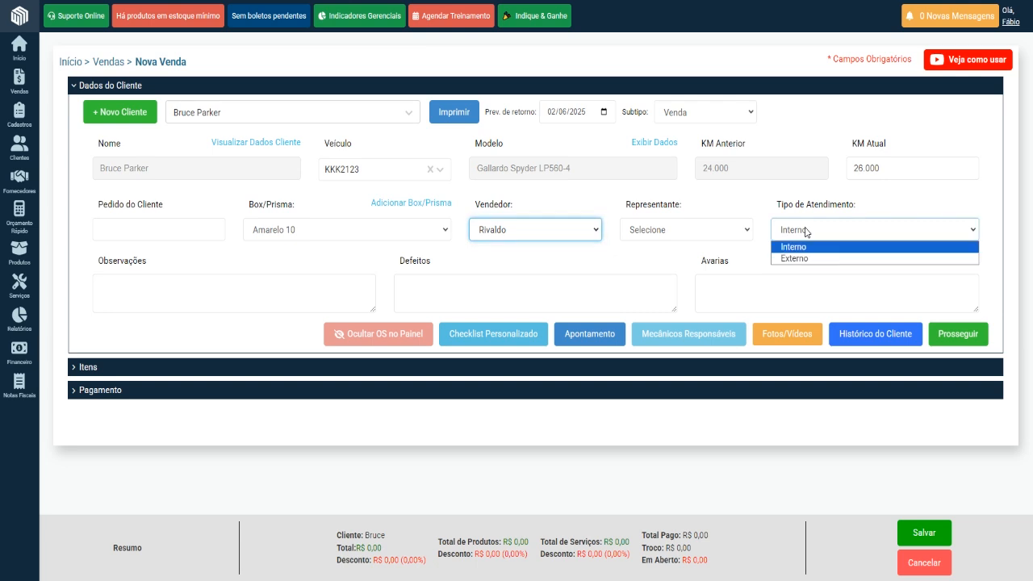
{"action": "left_click", "coordinate": [757, 212]}
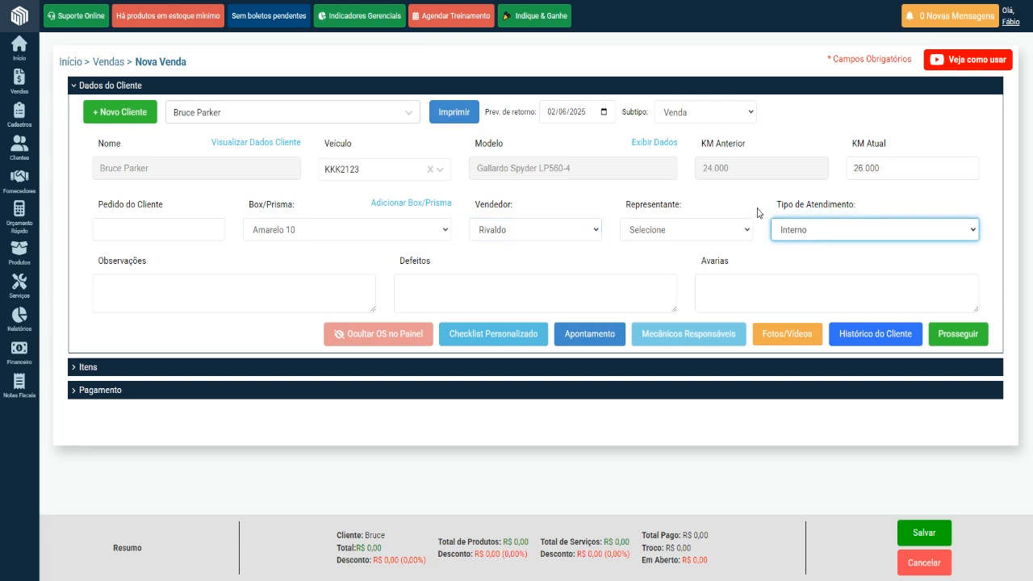
Go through the sale's Observações, Defeitos and Avarias text fields.
{"action": "left_click", "coordinate": [160, 296]}
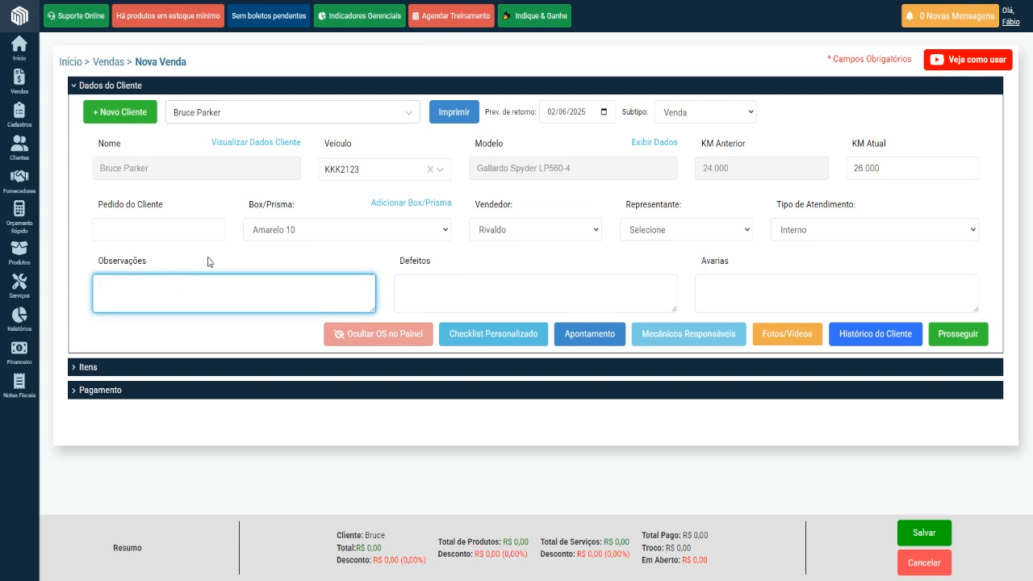
{"action": "left_click", "coordinate": [436, 282]}
{"action": "left_click", "coordinate": [729, 282]}
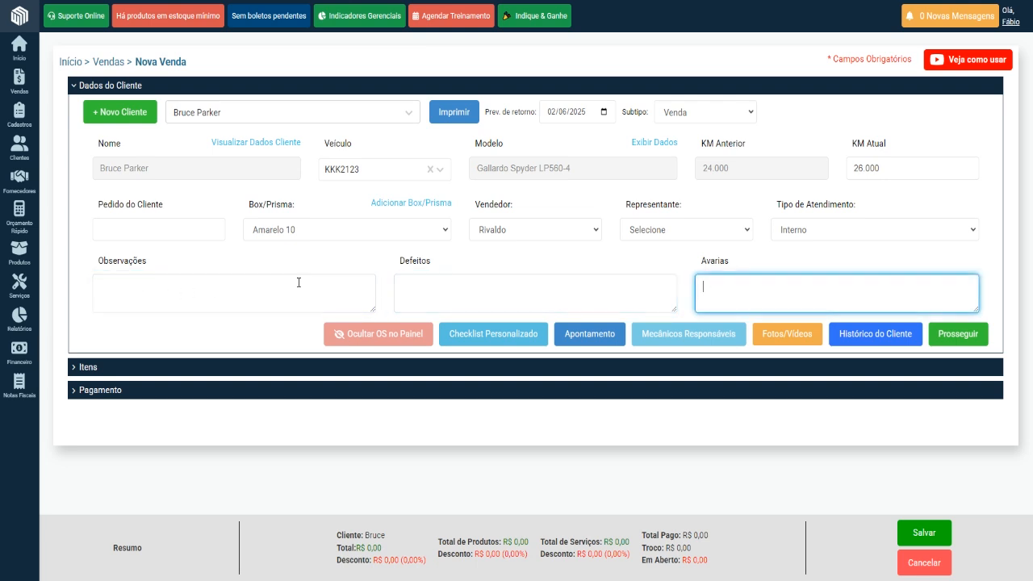
{"action": "left_click", "coordinate": [299, 282]}
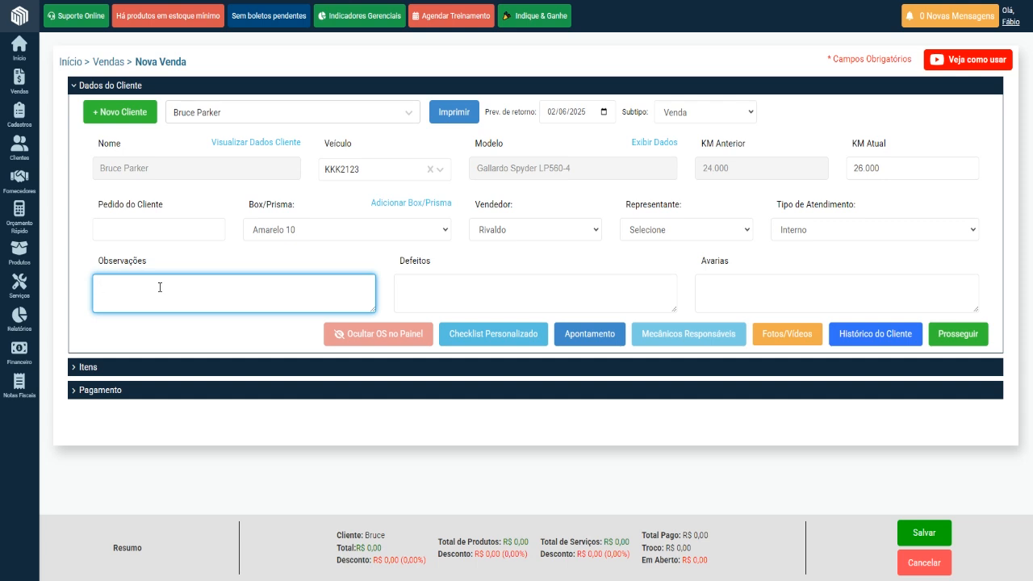
{"action": "left_click", "coordinate": [434, 287]}
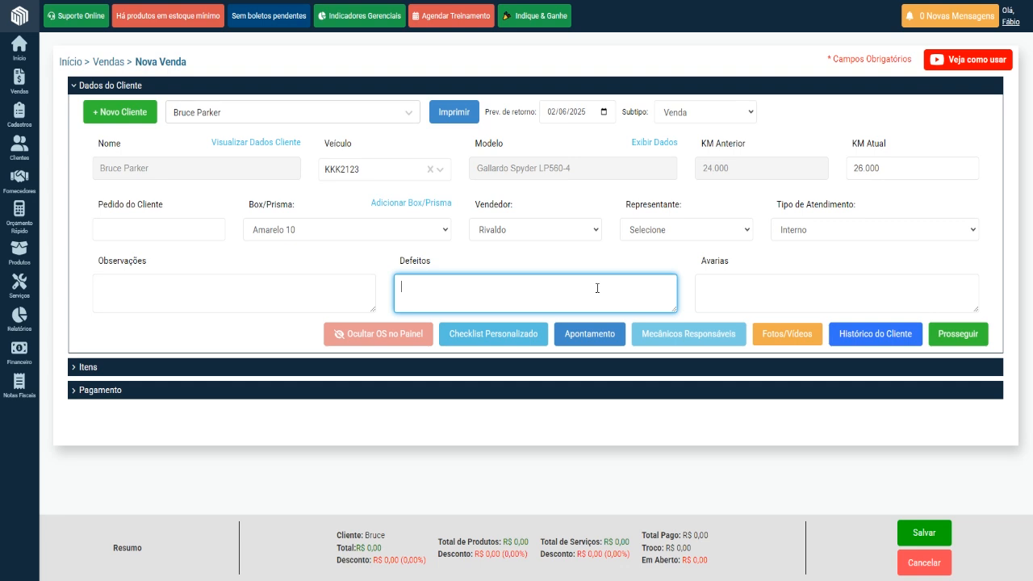
{"action": "left_click", "coordinate": [720, 287]}
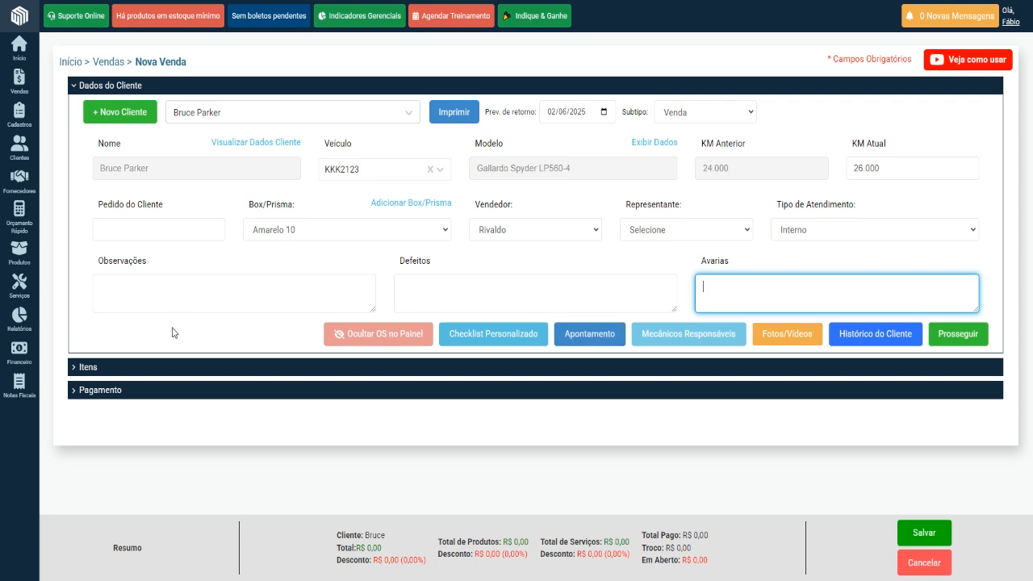
Expand the sale's Itens section and collapse Dados do Cliente.
{"action": "left_click", "coordinate": [97, 366]}
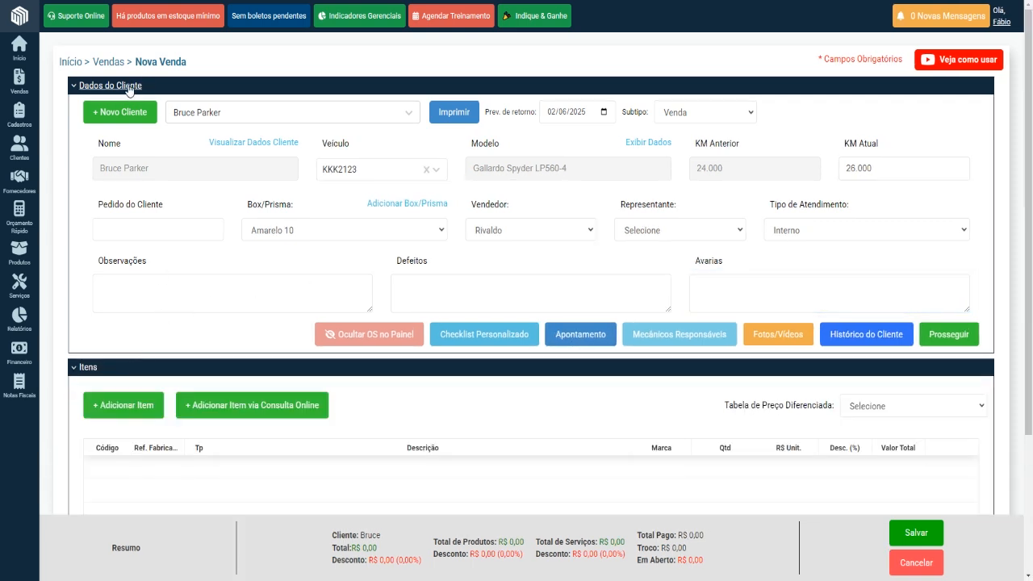
{"action": "left_click", "coordinate": [129, 89]}
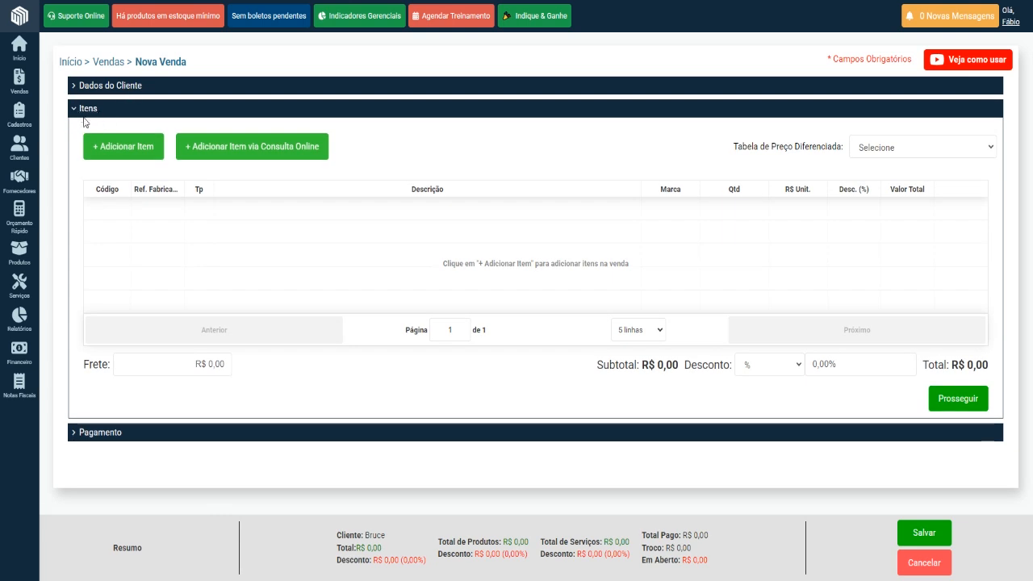
Review the Tipo de Pesquisa options for adding items to the sale, and cancel without adding any.
{"action": "left_click", "coordinate": [122, 151]}
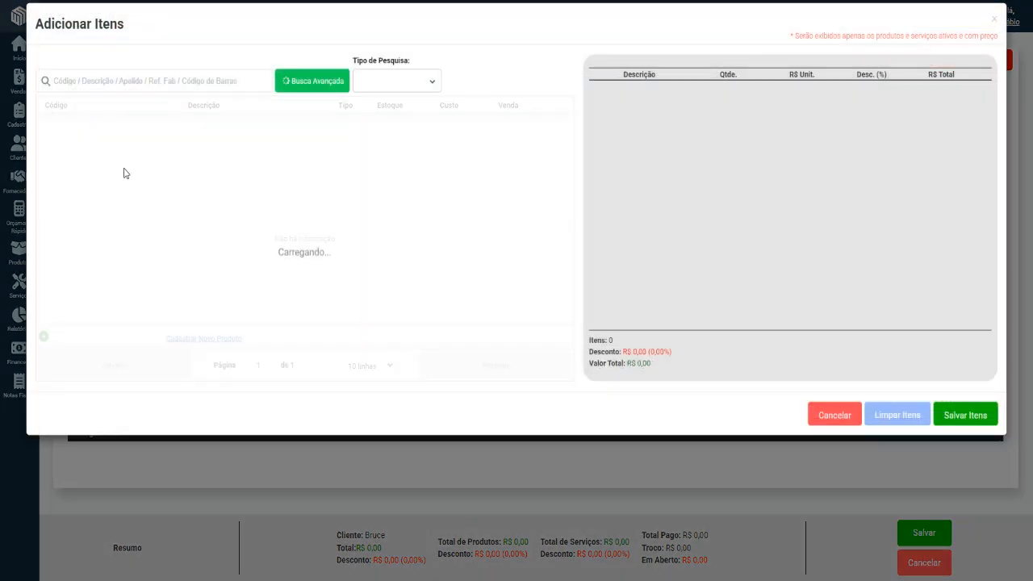
{"action": "left_click", "coordinate": [397, 84]}
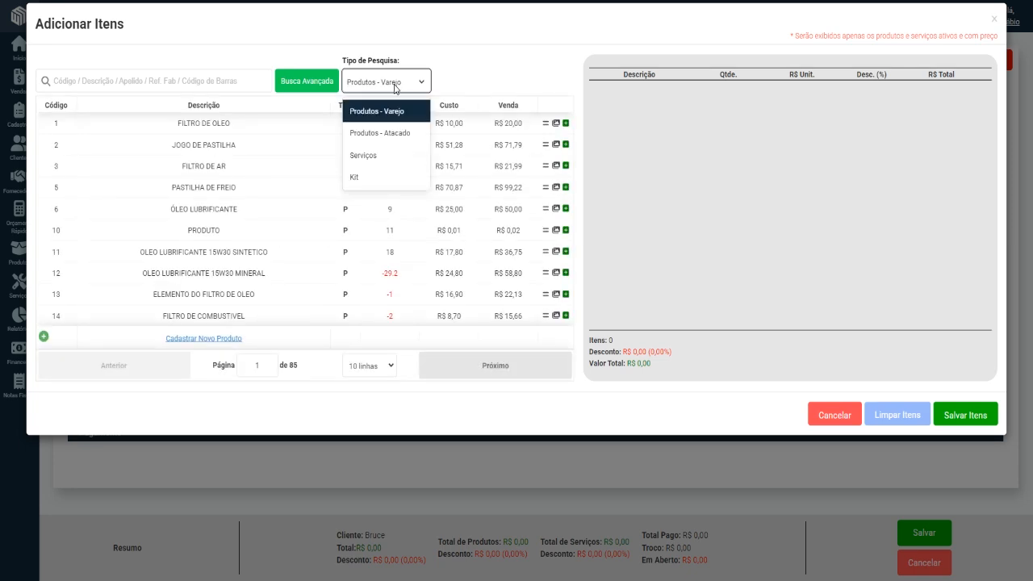
{"action": "left_click", "coordinate": [502, 68]}
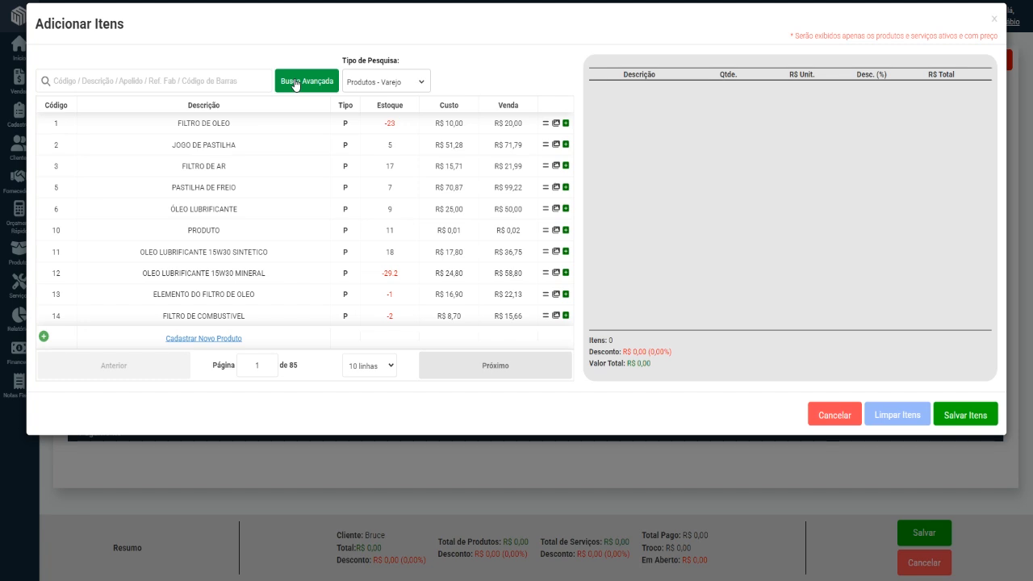
{"action": "left_click", "coordinate": [832, 414]}
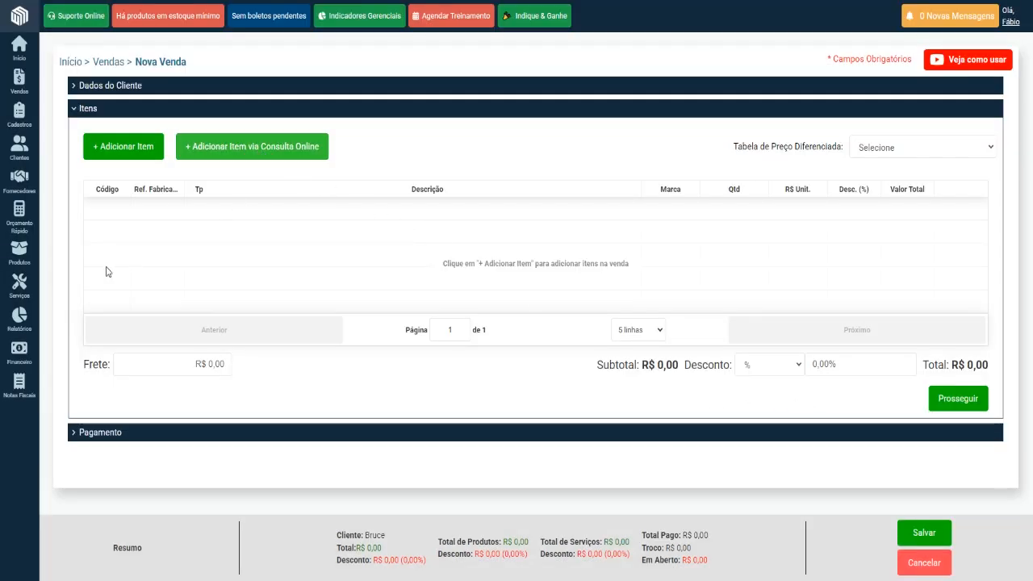
Register filters LA1030/S, HU 7005 X, JFA-0A16-2 and 90122 from the online parts catalogue's filtro results as sale items.
{"action": "mouse_move", "coordinate": [42, 251]}
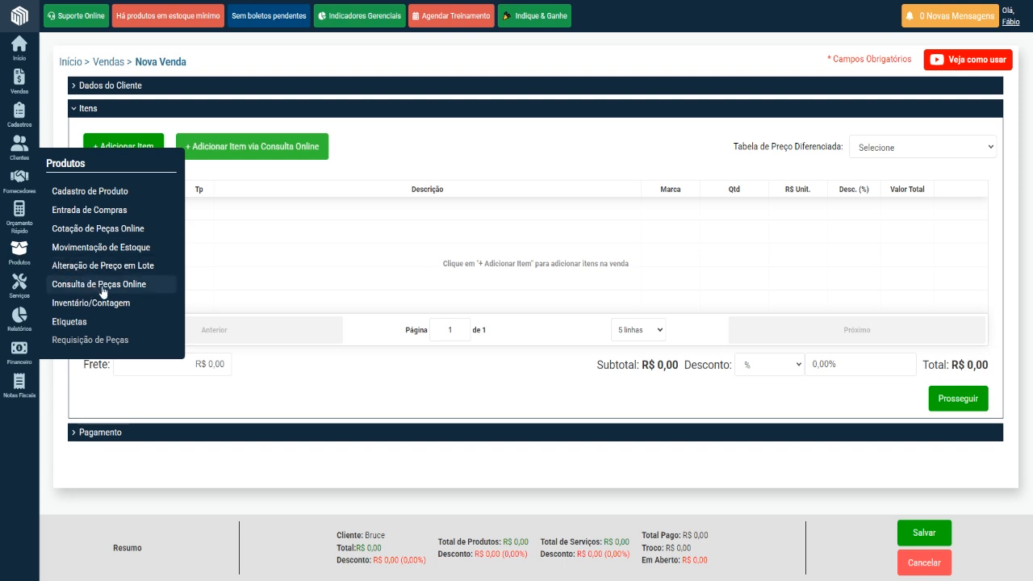
{"action": "left_click", "coordinate": [251, 153]}
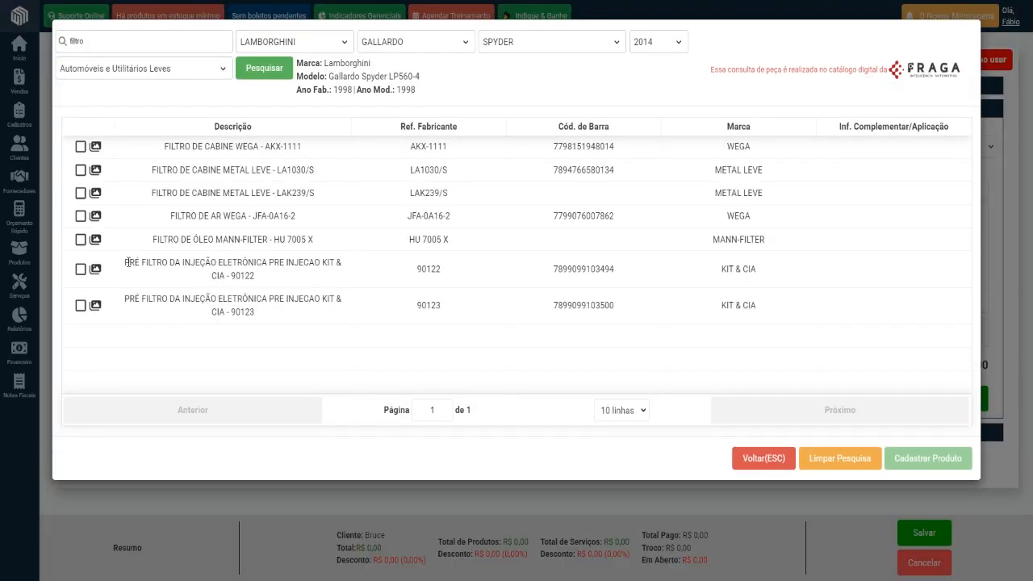
{"action": "left_click", "coordinate": [80, 171]}
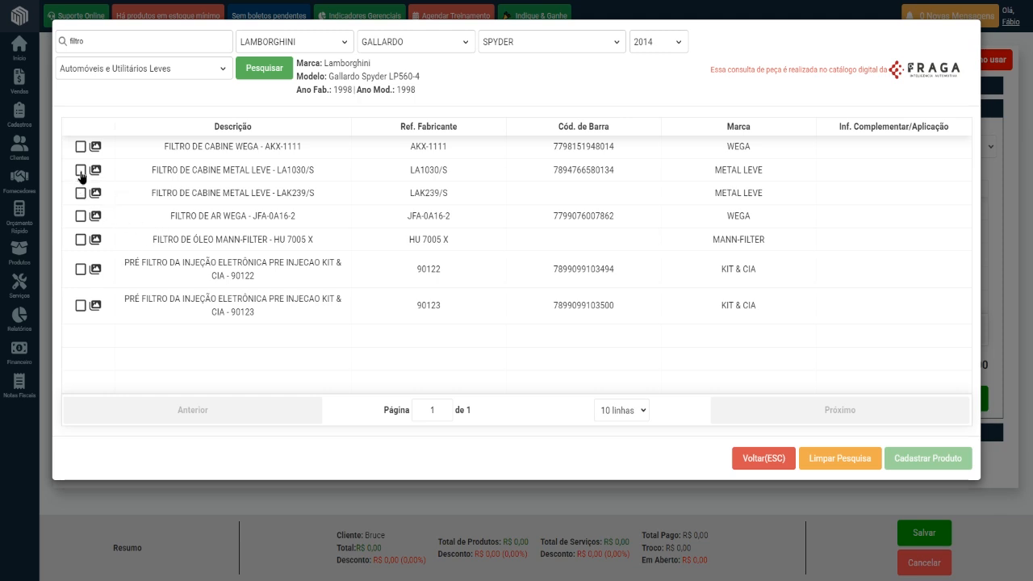
{"action": "left_click", "coordinate": [80, 239]}
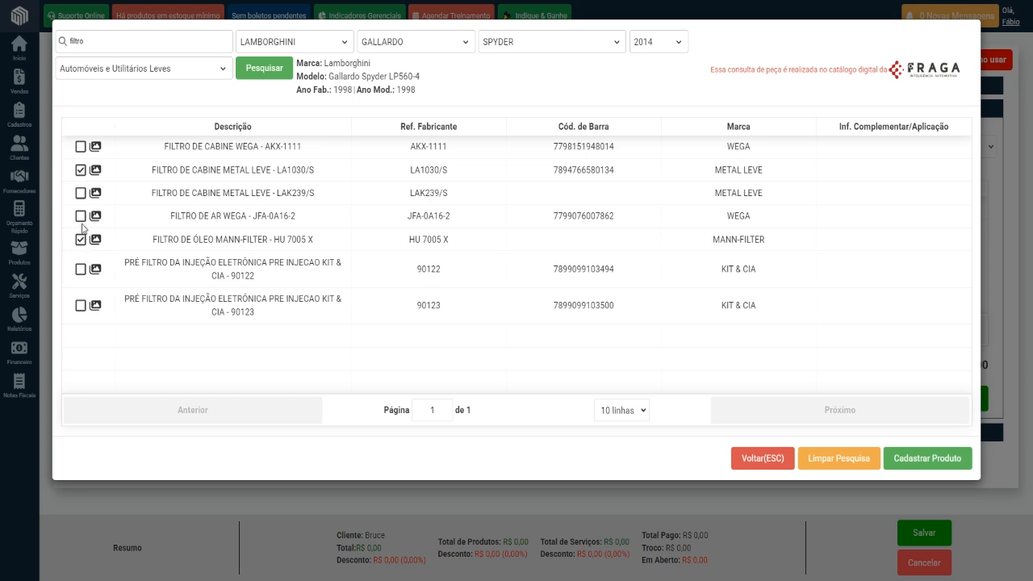
{"action": "left_click", "coordinate": [80, 217]}
{"action": "left_click", "coordinate": [79, 273]}
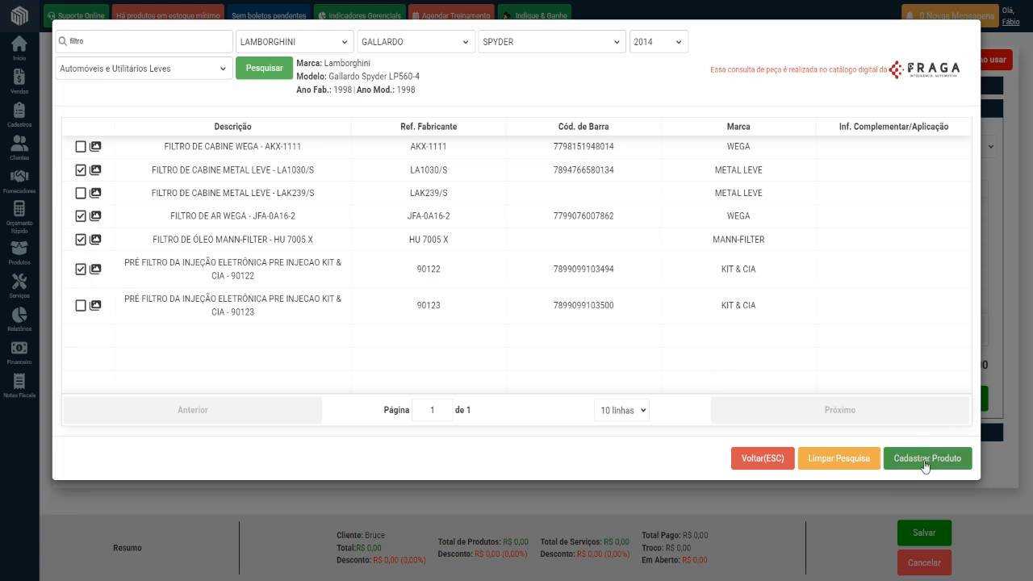
{"action": "left_click", "coordinate": [928, 458]}
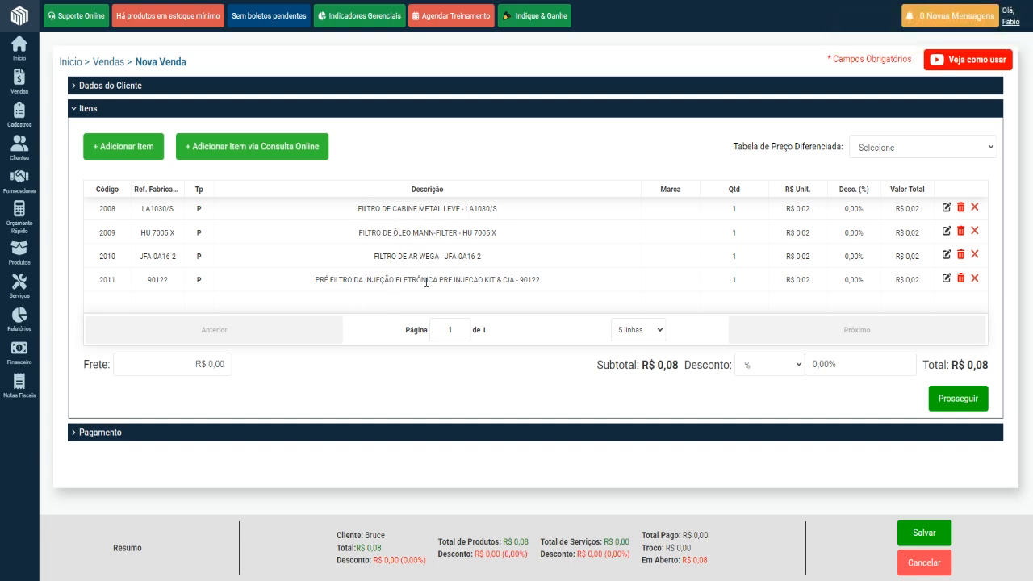
Set the unit price of the FILTRO DE CABINE METAL LEVE - LA1030/S item to R$ 70,00.
{"action": "left_click", "coordinate": [948, 208]}
{"action": "left_click_drag", "start_coordinate": [810, 213], "coordinate": [771, 238]}
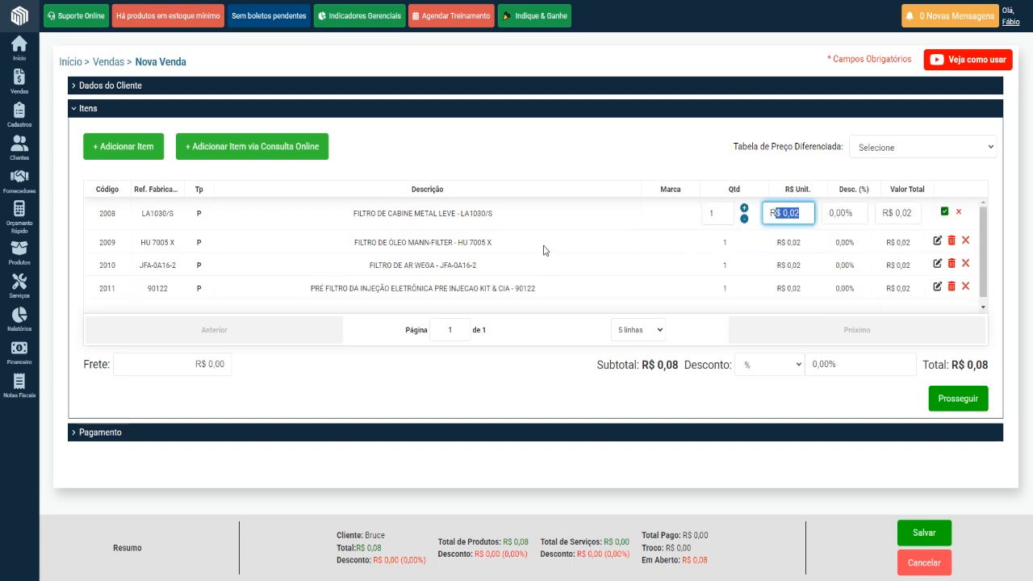
{"action": "type", "text": "7000"}
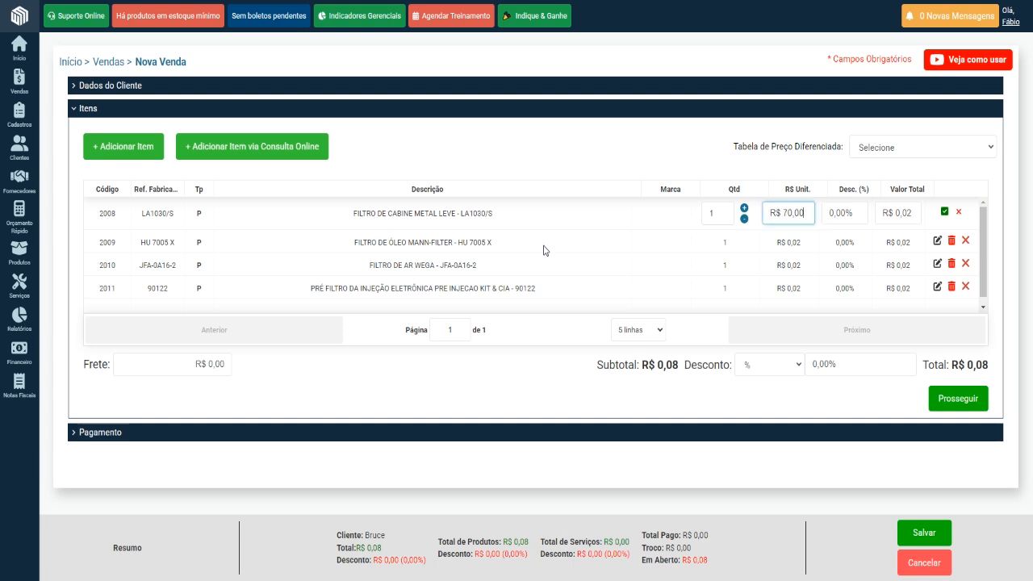
{"action": "left_click", "coordinate": [945, 212]}
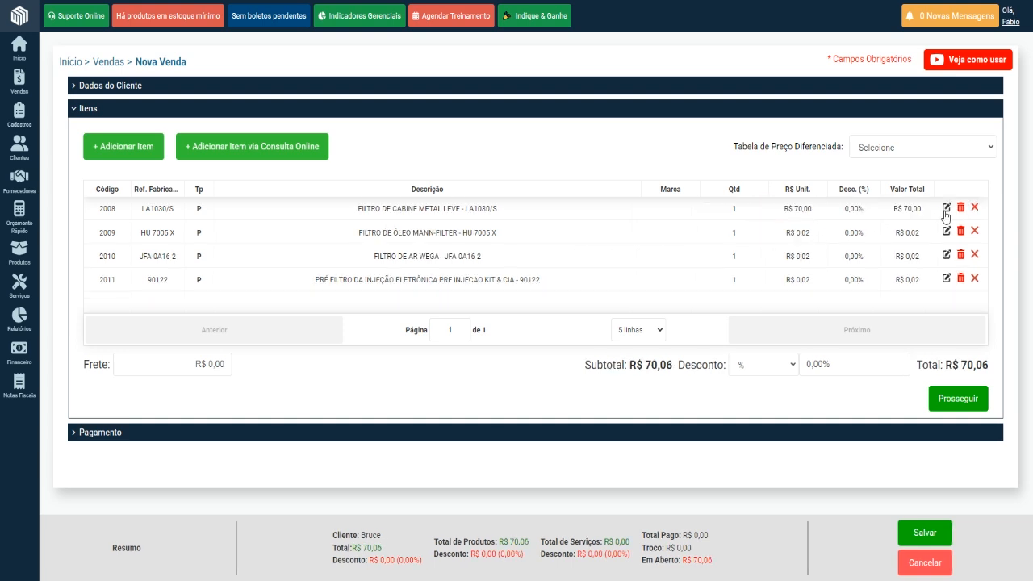
Set the unit price of the FILTRO DE ÓLEO MANN-FILTER - HU 7005 X item to R$ 98,00.
{"action": "left_click", "coordinate": [947, 232]}
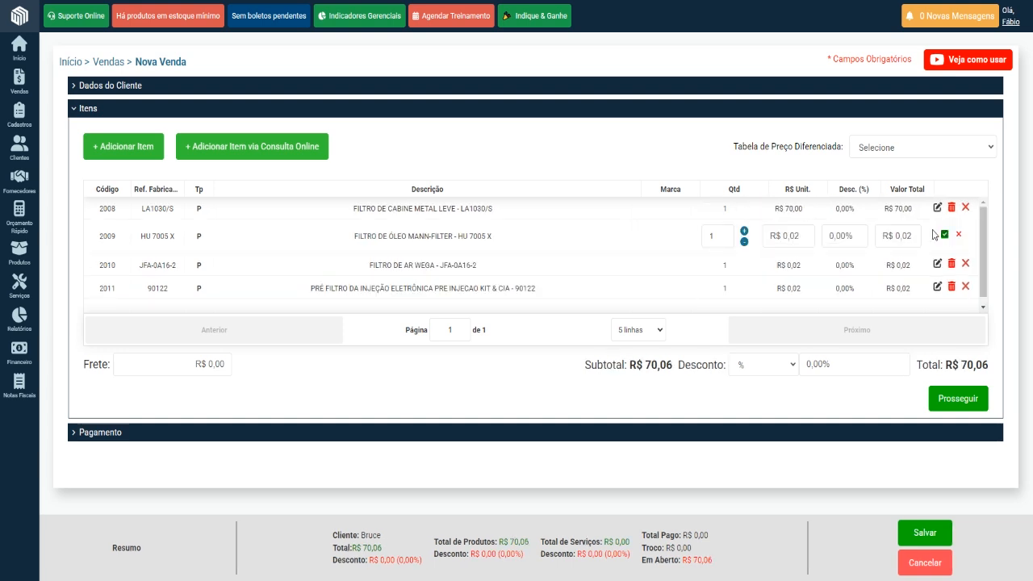
{"action": "left_click", "coordinate": [807, 235]}
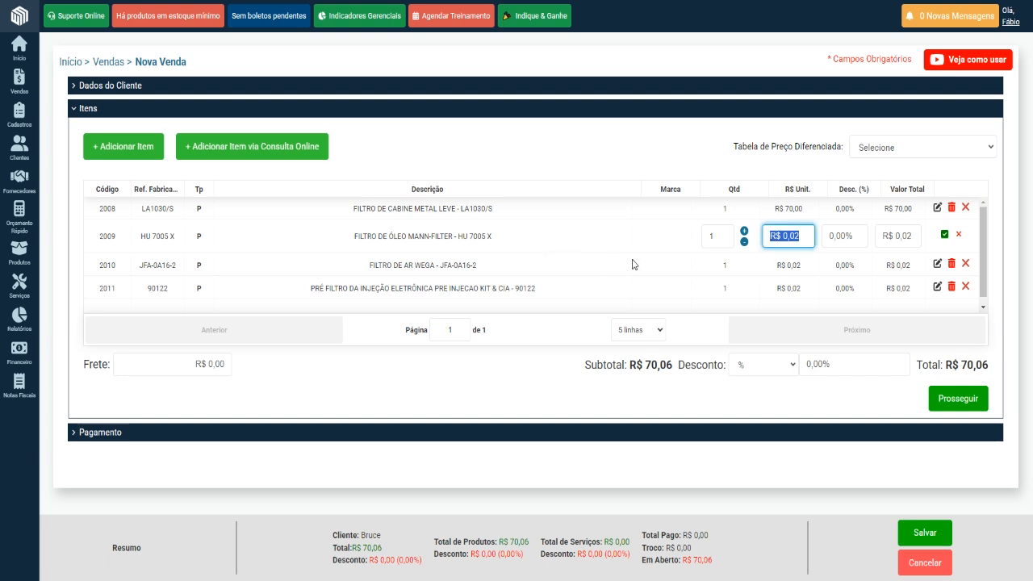
{"action": "type", "text": "9800"}
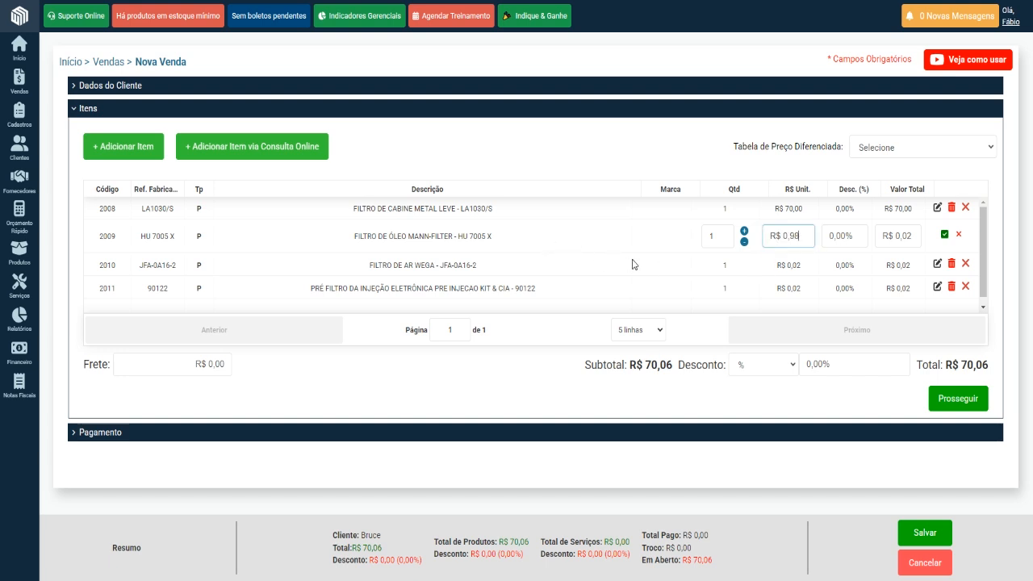
{"action": "left_click", "coordinate": [944, 235]}
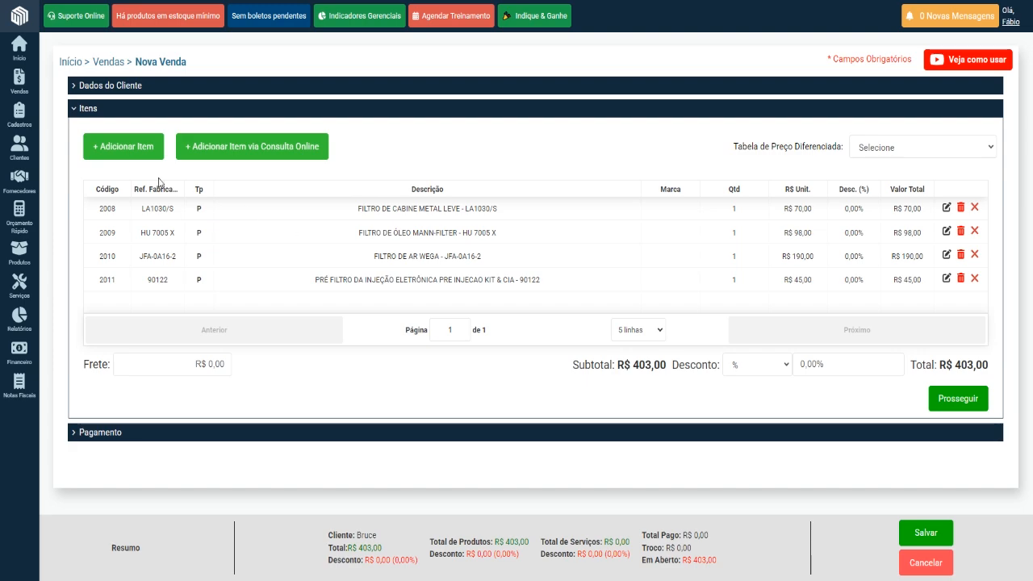
Stage the retail product ÓLEO LUBRIFICANTE as a new sale item with a quantity of 4.
{"action": "left_click", "coordinate": [121, 149]}
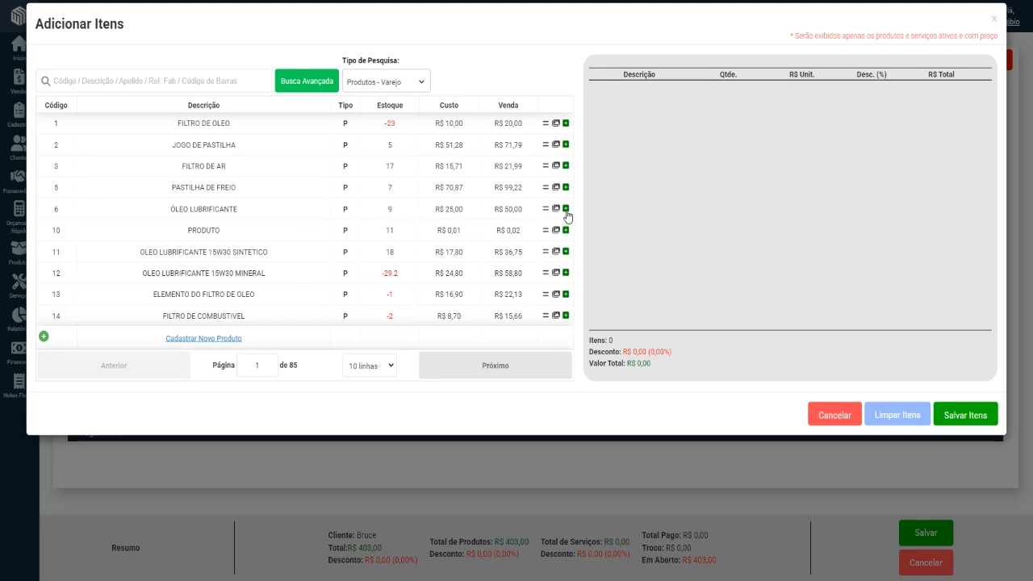
{"action": "left_click", "coordinate": [566, 210]}
{"action": "double_click", "coordinate": [752, 88]}
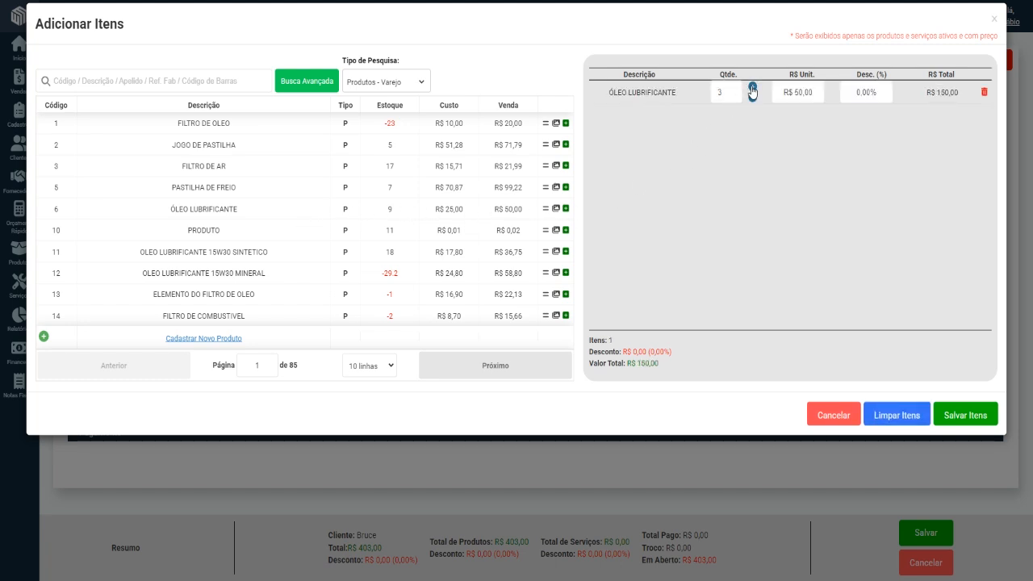
{"action": "left_click", "coordinate": [752, 87]}
{"action": "left_click", "coordinate": [820, 93]}
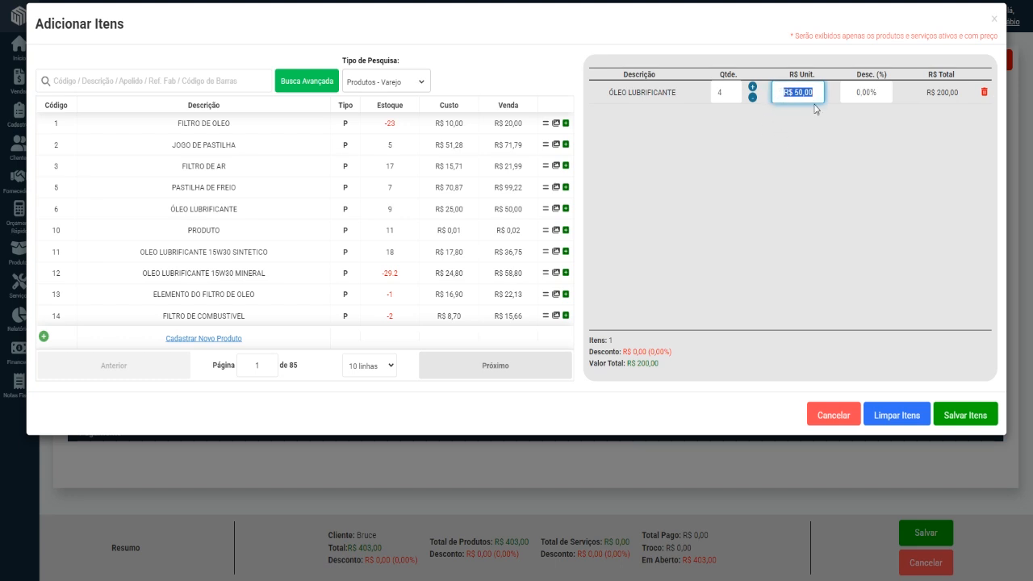
Add the service ALINHAMENTO DIANTEIRO VEIC.PASSEIO at a unit price of R$ 160,00, and save the staged items to the sale.
{"action": "left_click", "coordinate": [414, 77]}
{"action": "left_click", "coordinate": [392, 153]}
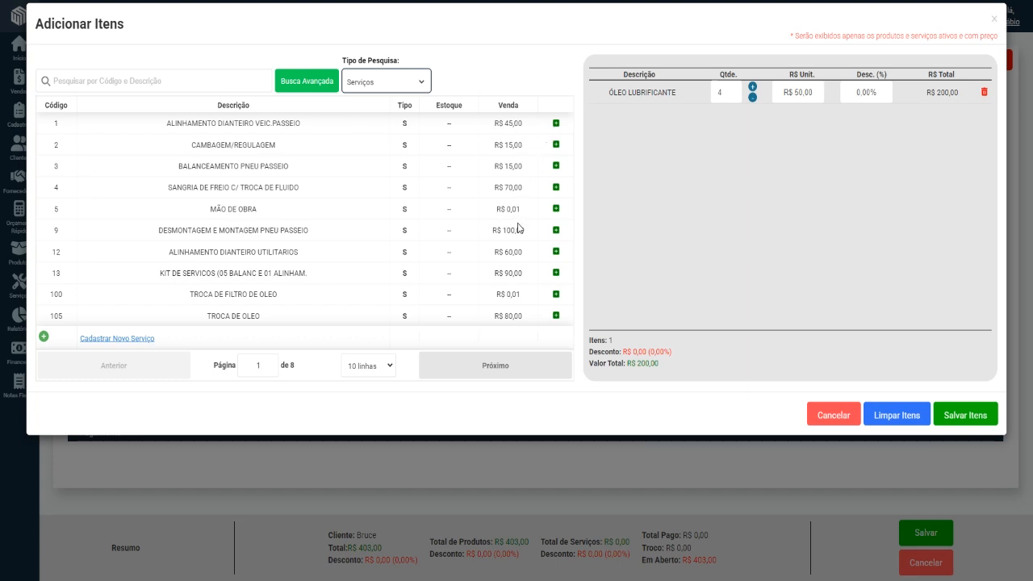
{"action": "left_click", "coordinate": [555, 122]}
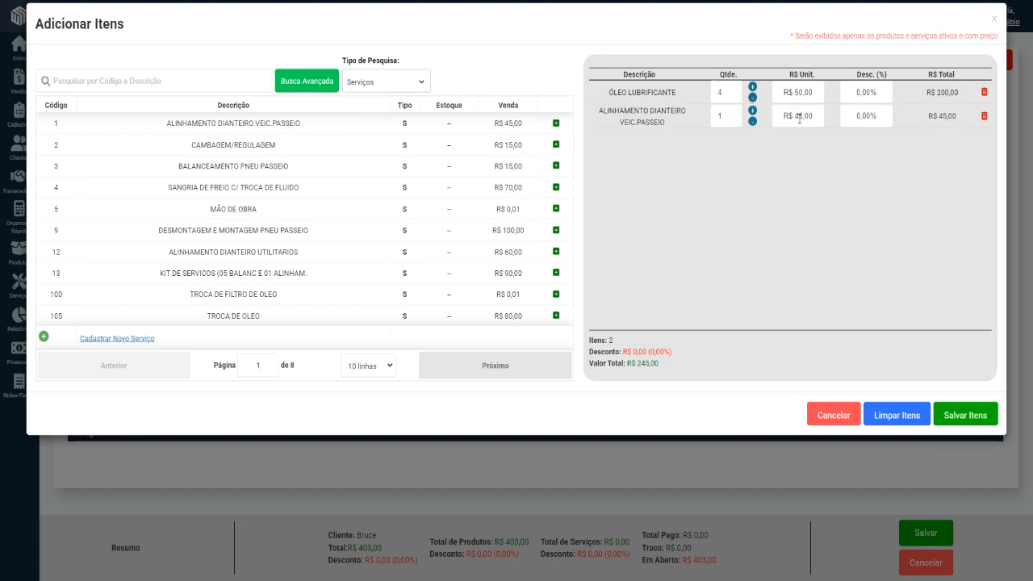
{"action": "left_click_drag", "start_coordinate": [818, 118], "coordinate": [790, 118]}
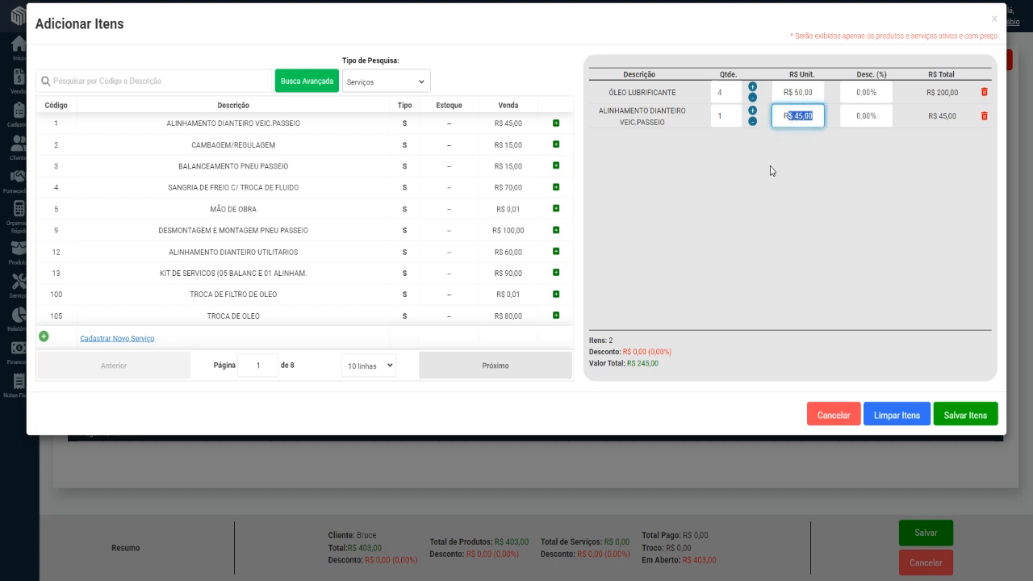
{"action": "type", "text": "16000"}
{"action": "left_click", "coordinate": [964, 417]}
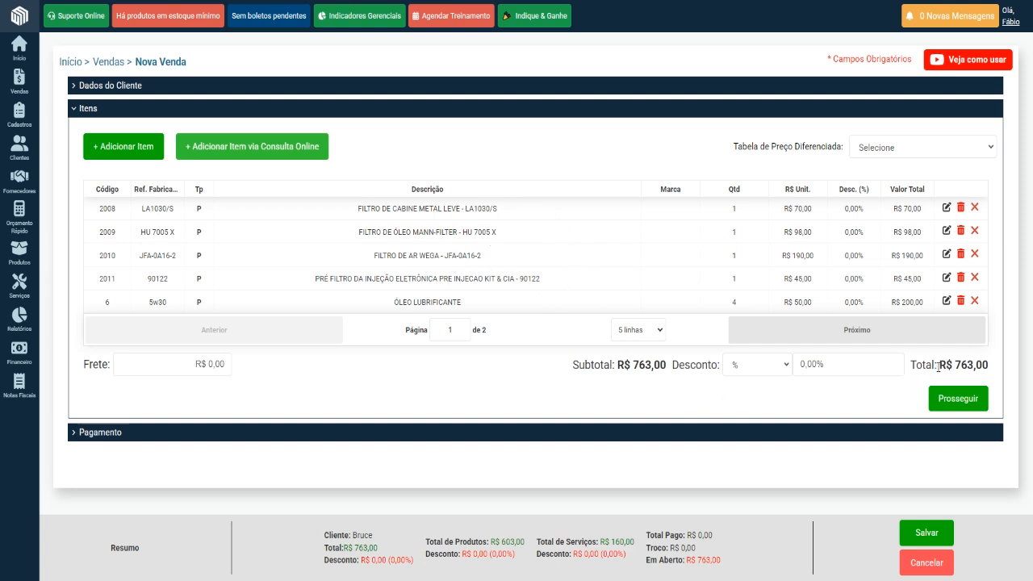
Apply a 10% discount to the FILTRO DE CABINE METAL LEVE - LA1030/S item.
{"action": "left_click_drag", "start_coordinate": [954, 364], "coordinate": [989, 366]}
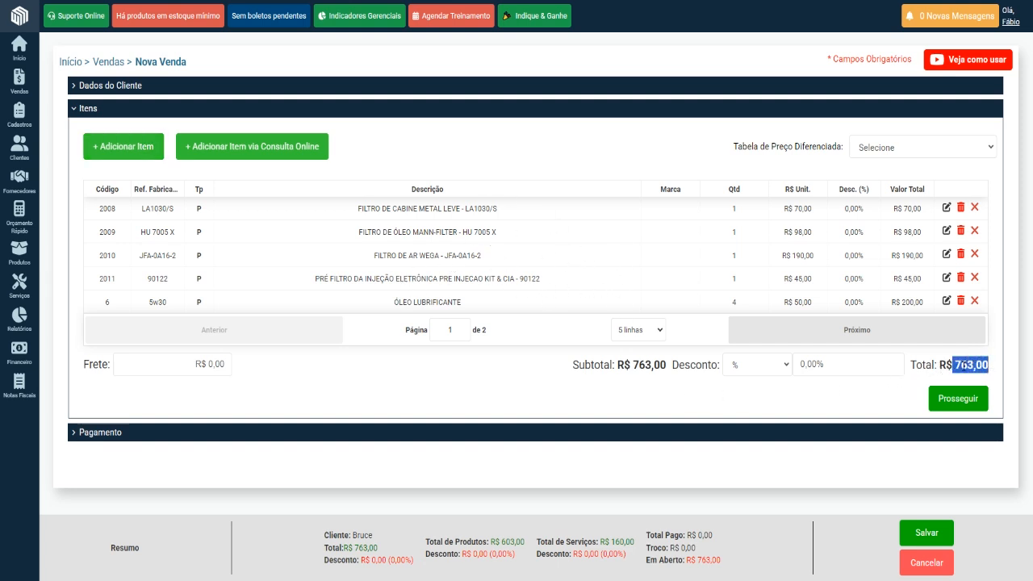
{"action": "left_click", "coordinate": [787, 365]}
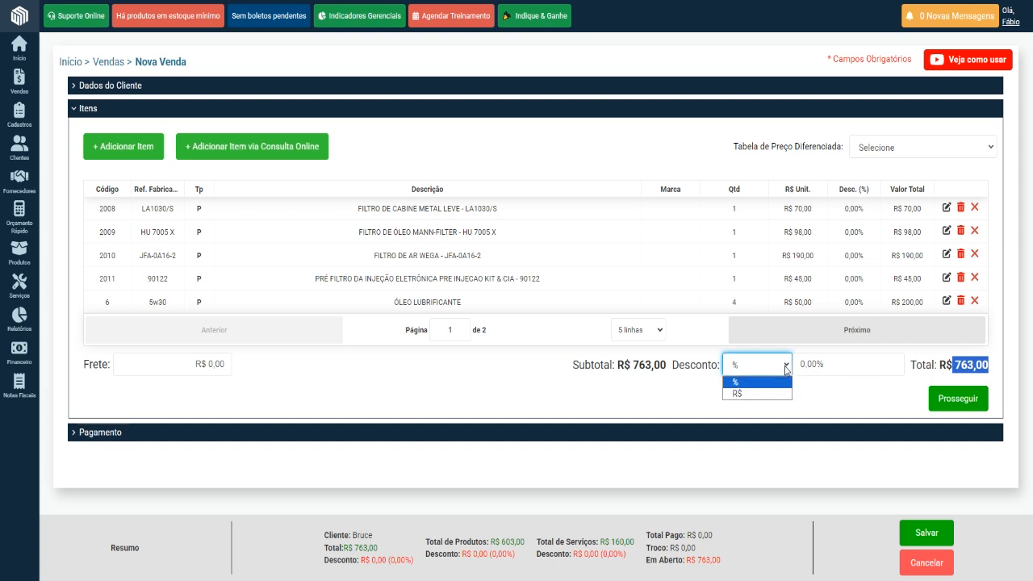
{"action": "left_click", "coordinate": [796, 208]}
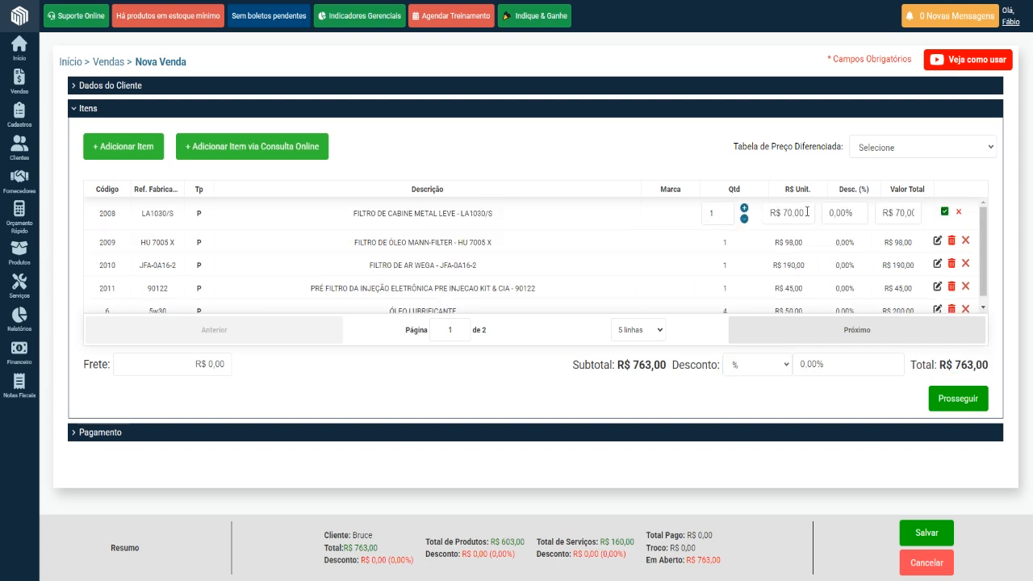
{"action": "left_click", "coordinate": [859, 214]}
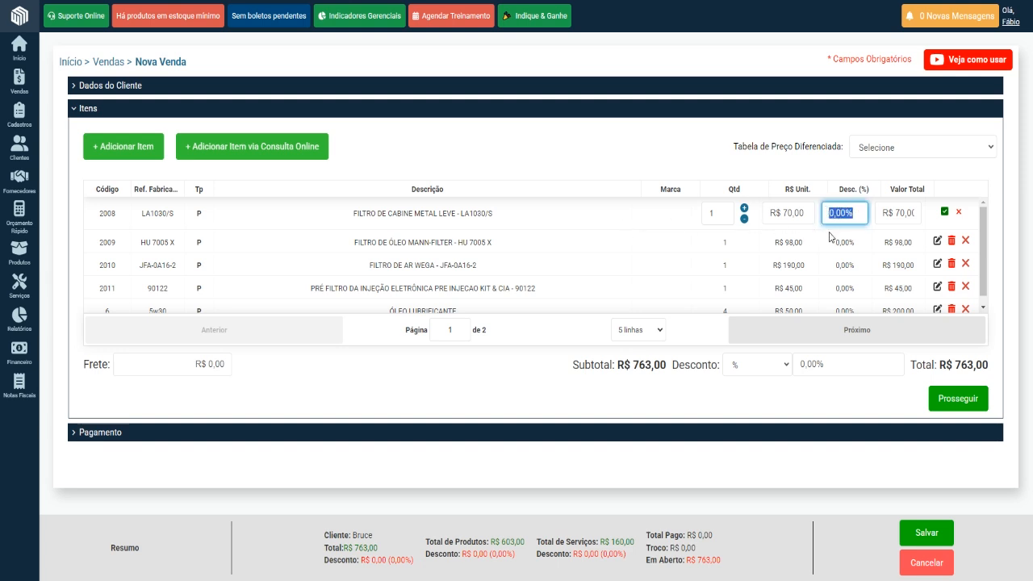
{"action": "type", "text": "1000"}
{"action": "left_click", "coordinate": [943, 213]}
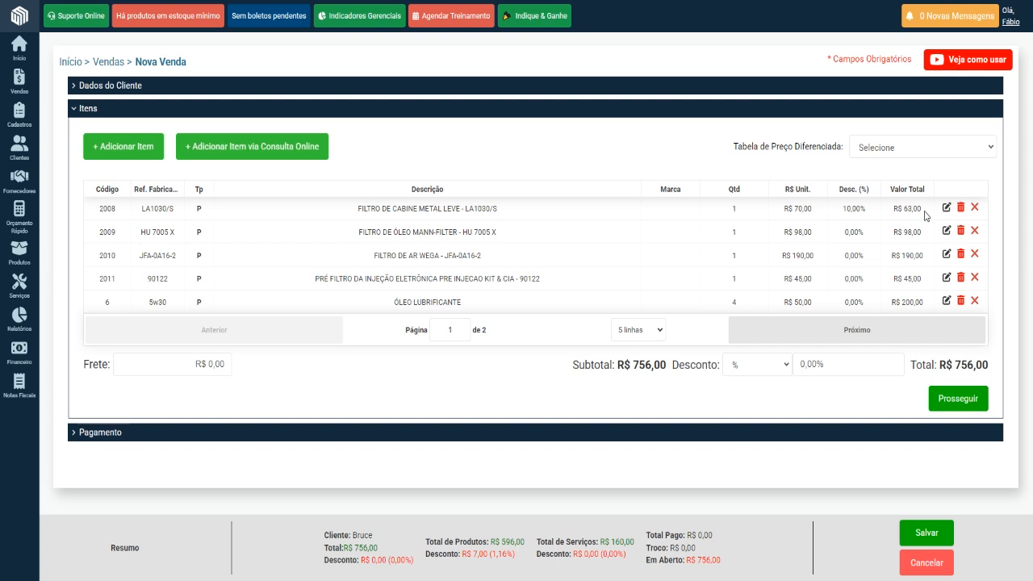
{"action": "left_click_drag", "start_coordinate": [926, 213], "coordinate": [886, 229]}
Reset the discount of the FILTRO DE CABINE METAL LEVE - LA1030/S item to 0,00%.
{"action": "left_click", "coordinate": [947, 208]}
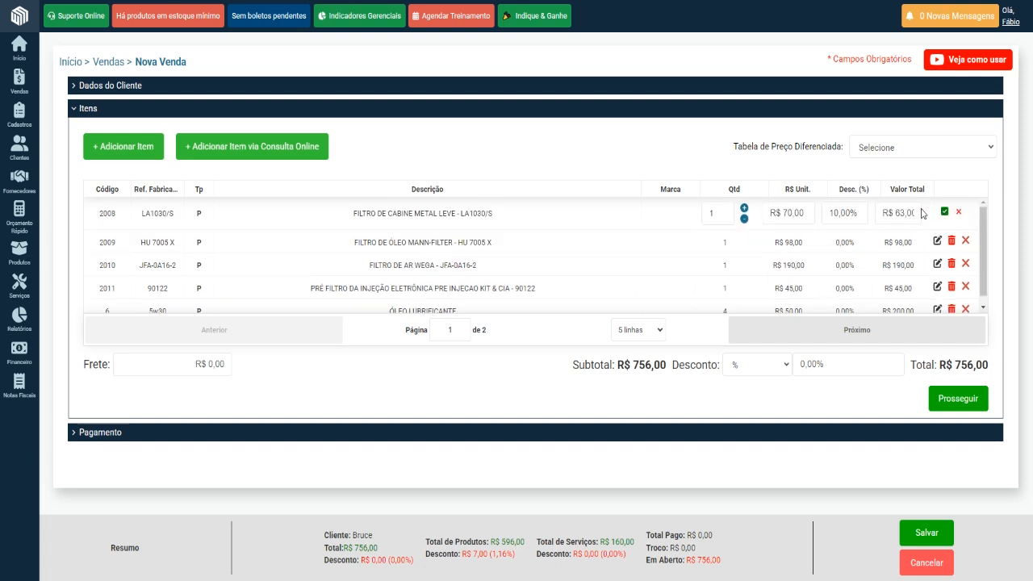
{"action": "left_click", "coordinate": [848, 214]}
{"action": "key", "text": "BackSpace"}
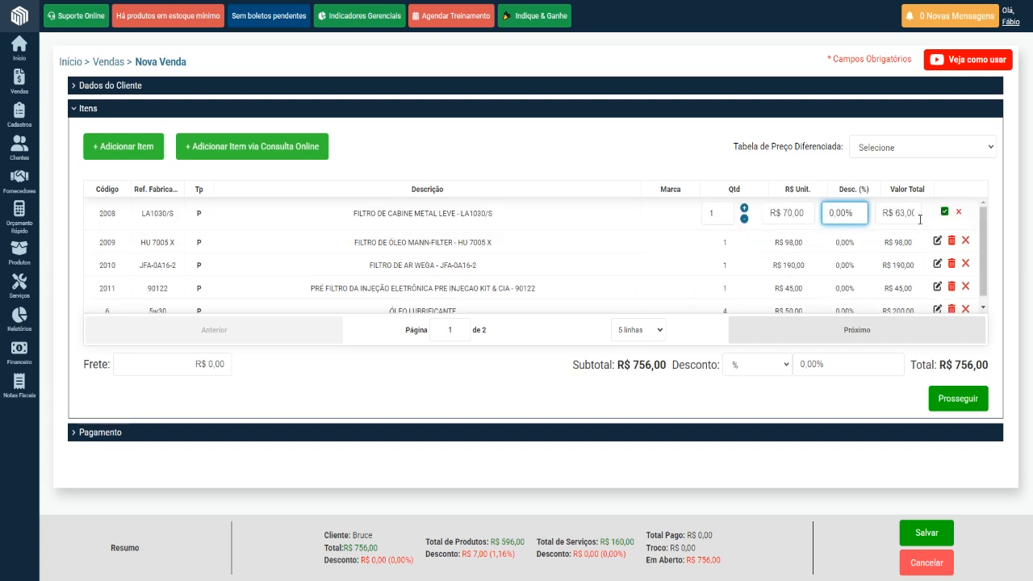
{"action": "left_click", "coordinate": [944, 211]}
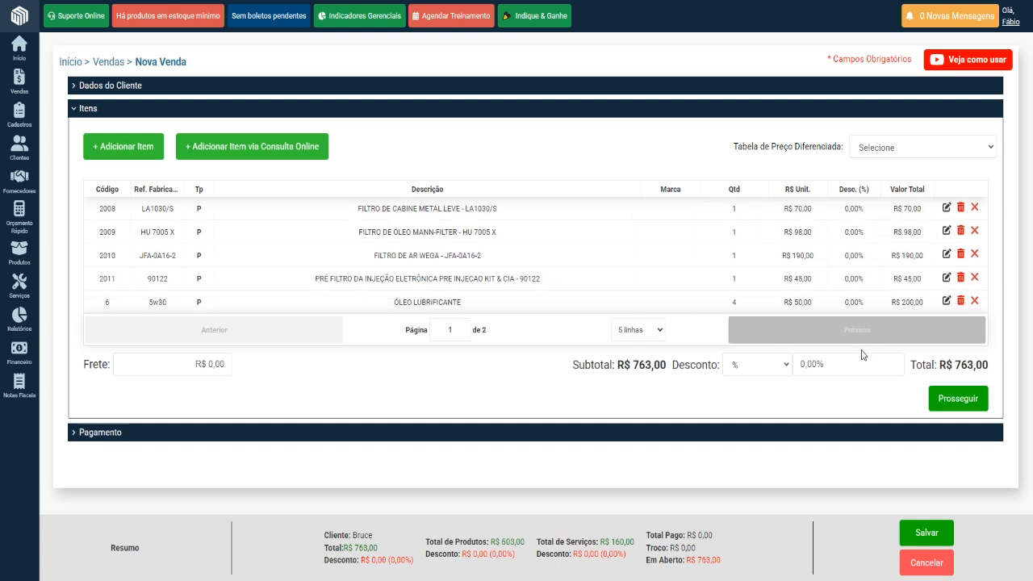
Switch the overall sale discount type to R$ and set the discount to R$ 3,00.
{"action": "left_click", "coordinate": [778, 367]}
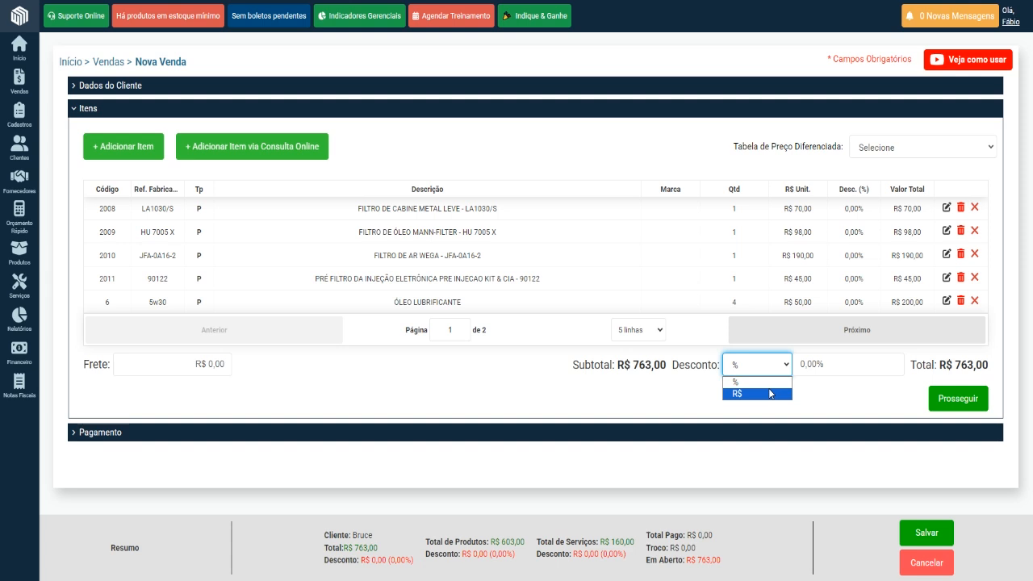
{"action": "left_click", "coordinate": [824, 401]}
{"action": "left_click", "coordinate": [805, 397]}
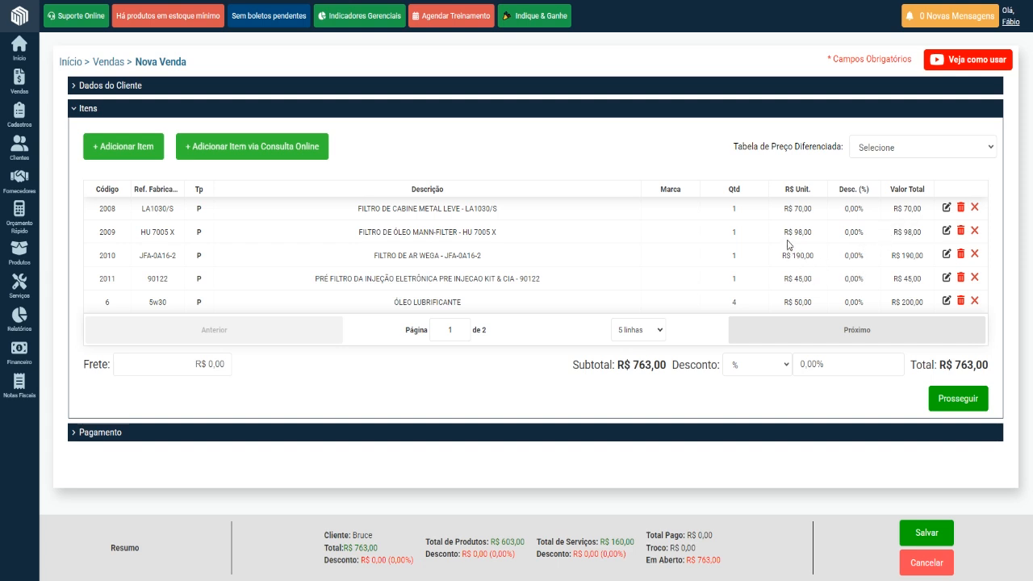
{"action": "left_click", "coordinate": [789, 368]}
{"action": "left_click", "coordinate": [735, 391]}
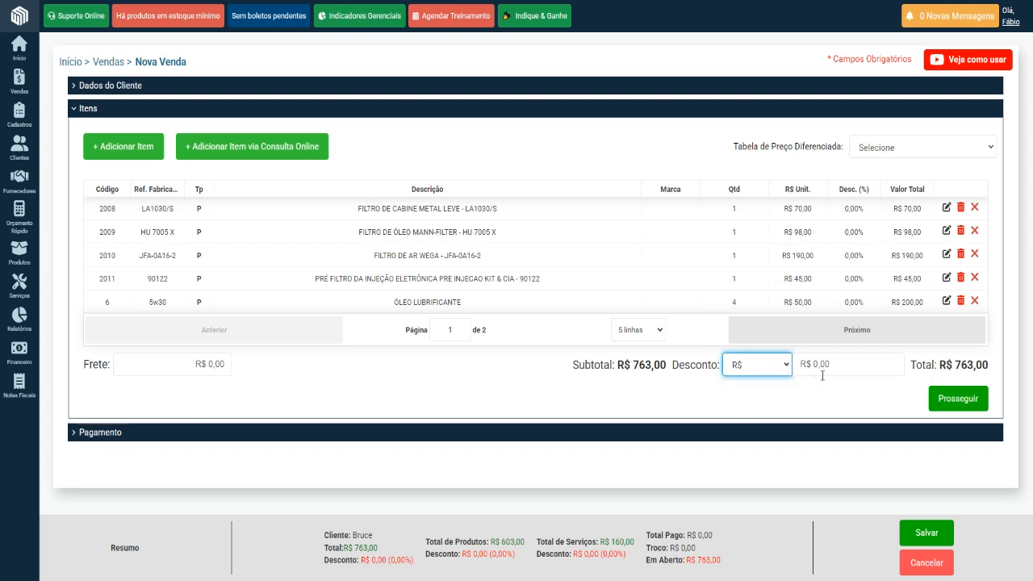
{"action": "left_click", "coordinate": [822, 372]}
{"action": "type", "text": "300"}
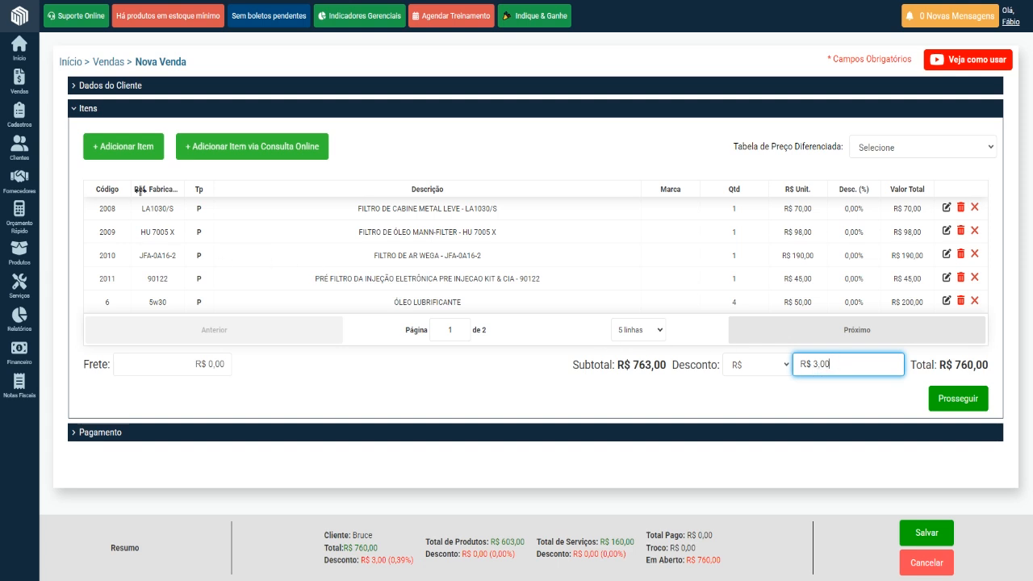
Stage JOGO DE PASTILHA and TROCA PASTILHA DE FREIO as new items, and cancel without saving them to the sale.
{"action": "left_click", "coordinate": [125, 154]}
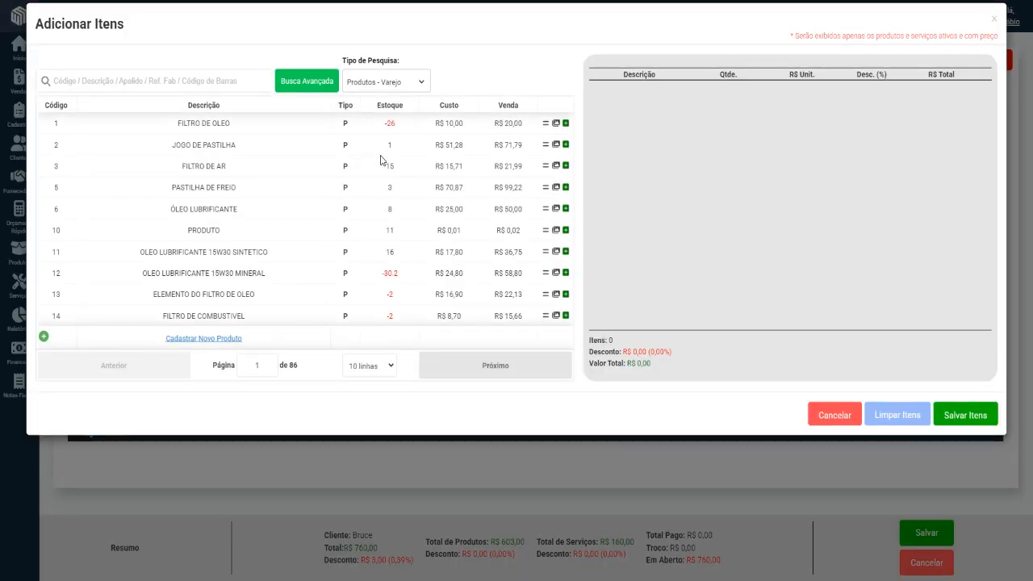
{"action": "left_click", "coordinate": [565, 146]}
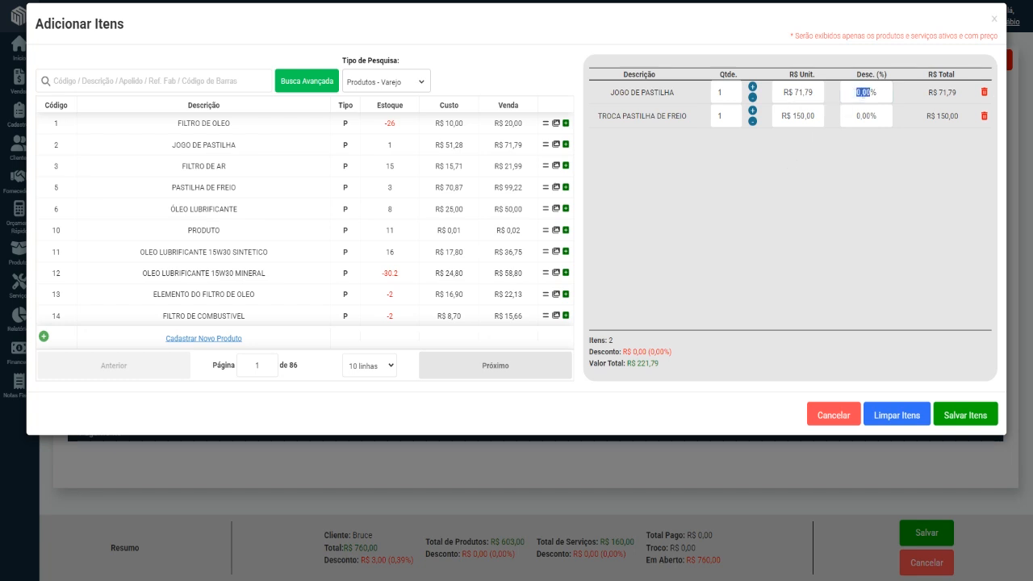
{"action": "left_click", "coordinate": [860, 96]}
{"action": "left_click", "coordinate": [829, 428]}
{"action": "left_click", "coordinate": [833, 415]}
{"action": "left_click", "coordinate": [668, 121]}
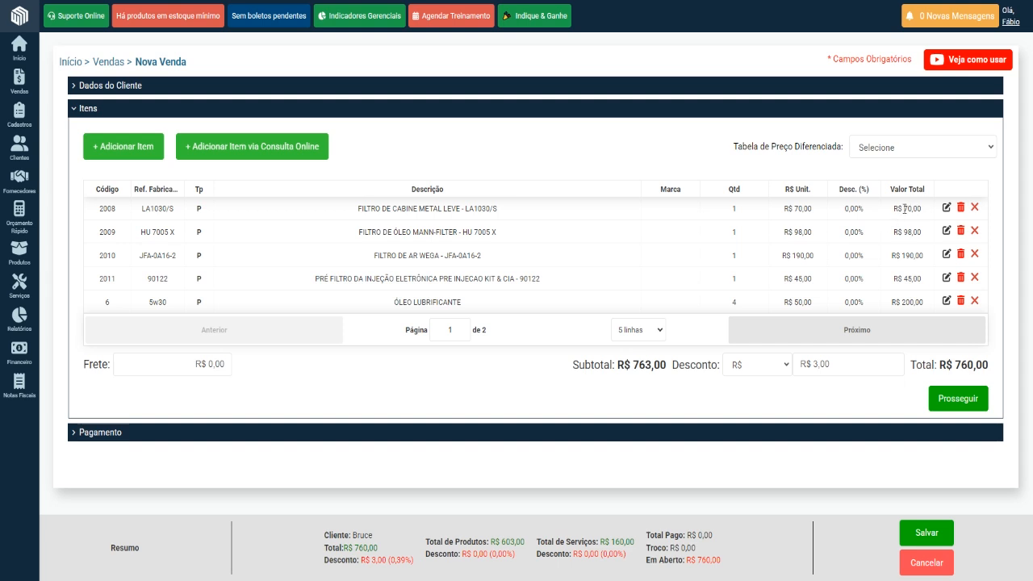
Select Parcelar em 4x as the sale's differentiated price table.
{"action": "left_click_drag", "start_coordinate": [905, 208], "coordinate": [925, 211]}
{"action": "left_click", "coordinate": [859, 155]}
{"action": "left_click", "coordinate": [725, 172]}
{"action": "mouse_move", "coordinate": [19, 117]}
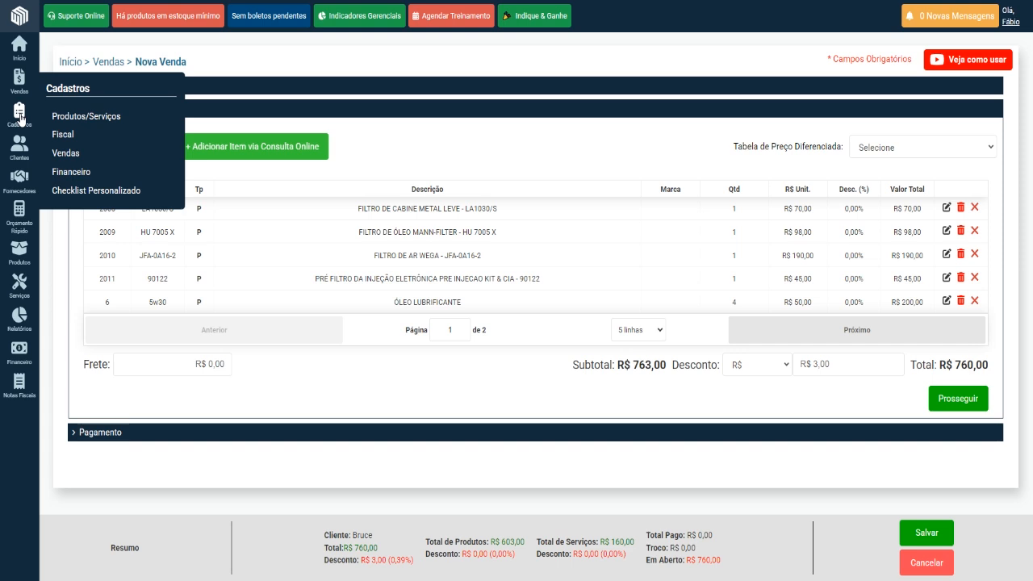
{"action": "mouse_move", "coordinate": [83, 154]}
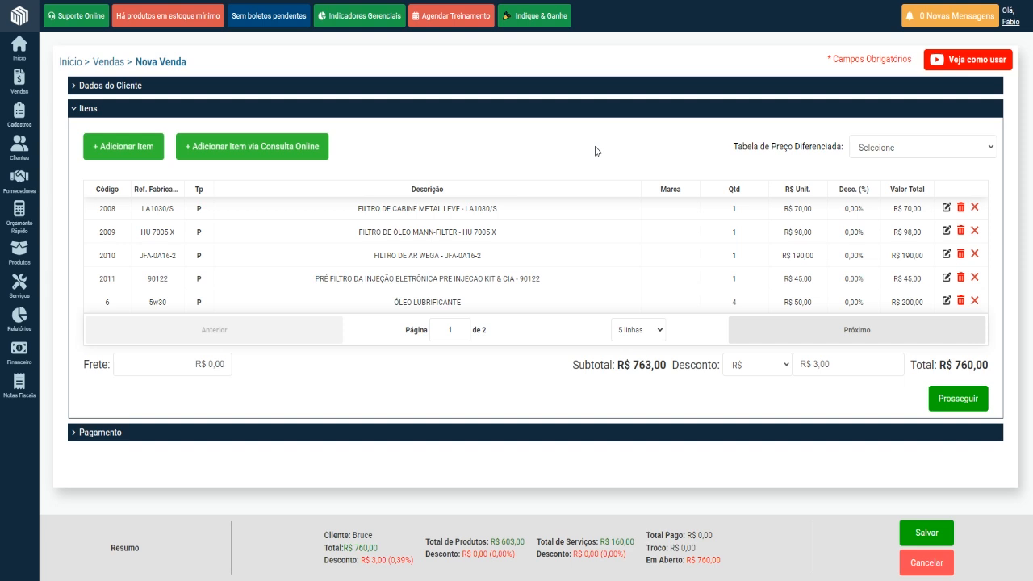
{"action": "left_click", "coordinate": [896, 150]}
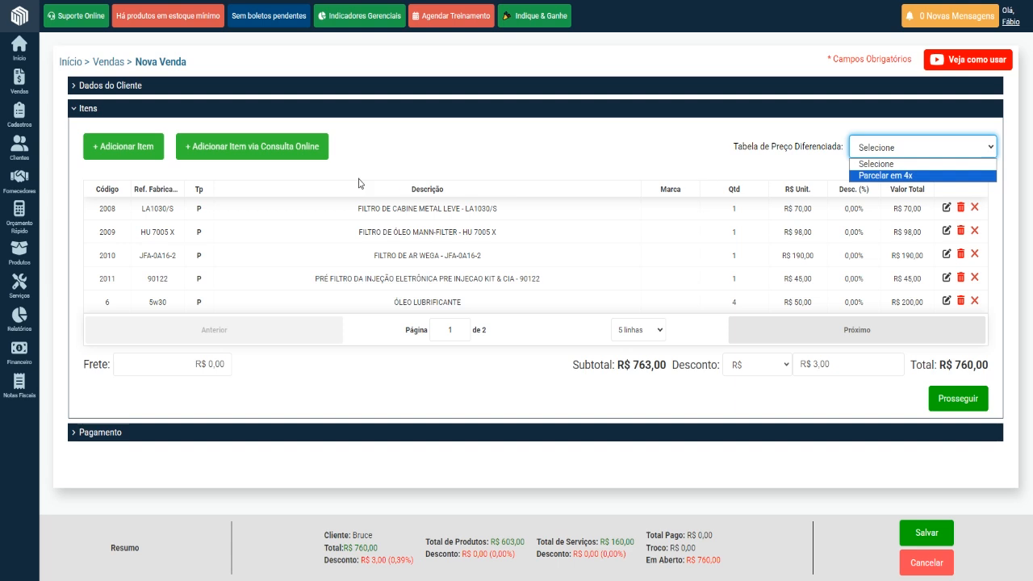
{"action": "mouse_move", "coordinate": [20, 117]}
{"action": "mouse_move", "coordinate": [63, 161]}
{"action": "left_click", "coordinate": [886, 176]}
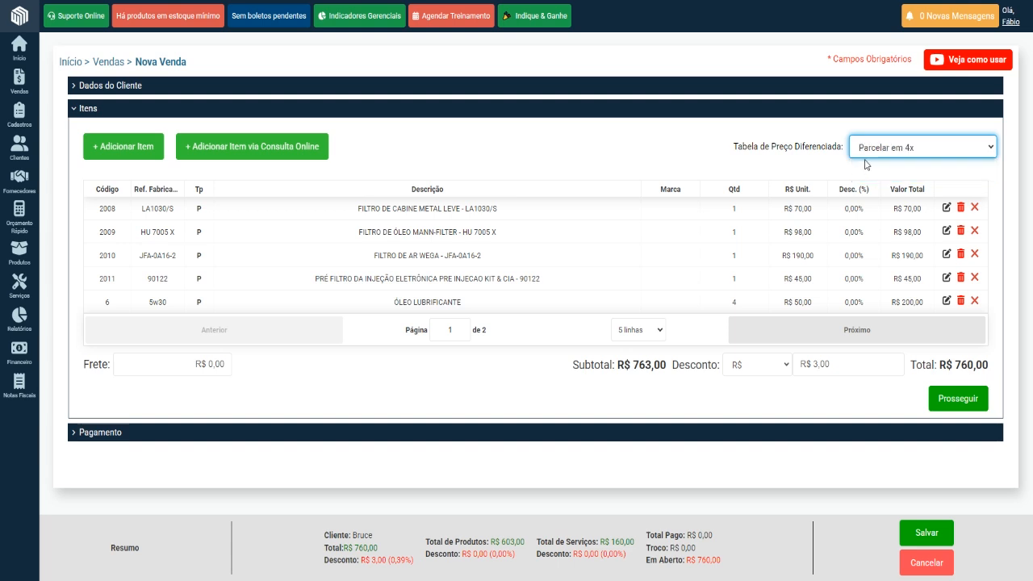
Check the FILTRO DE OLEO sale price under the Parcelar em 4x table, and cancel without adding items.
{"action": "left_click", "coordinate": [139, 150]}
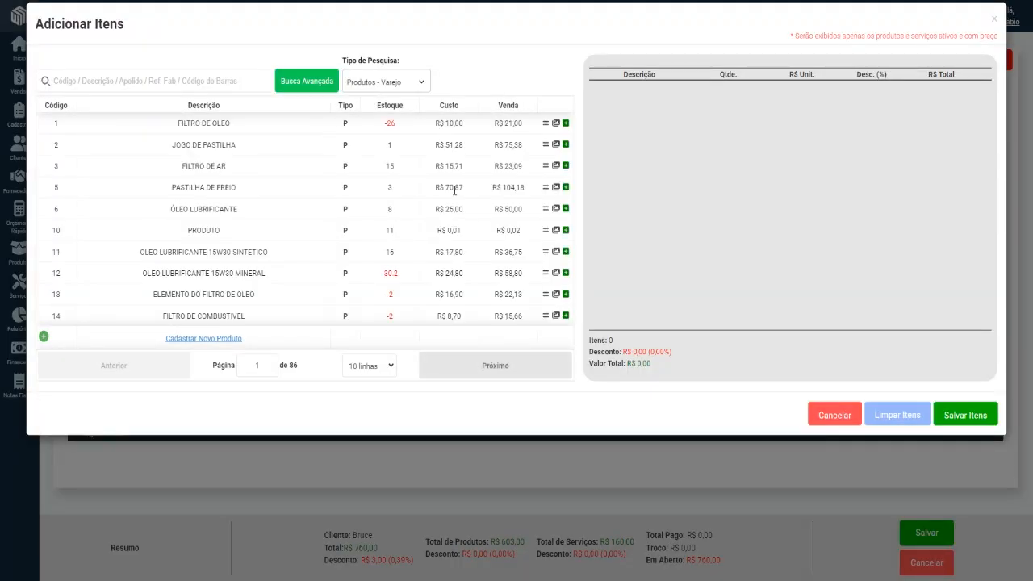
{"action": "left_click_drag", "start_coordinate": [498, 123], "coordinate": [525, 124]}
{"action": "left_click", "coordinate": [831, 417]}
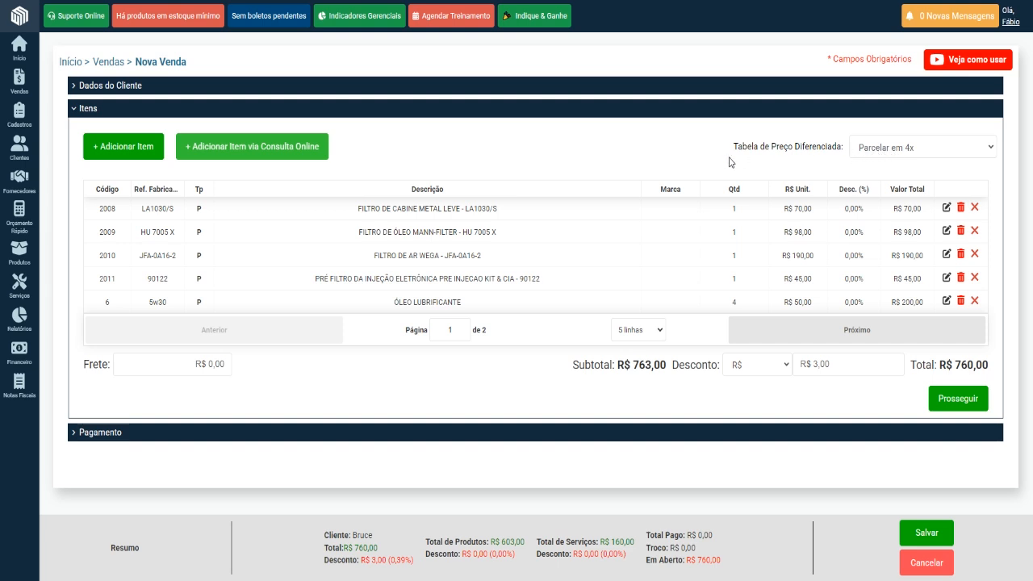
Clear the differentiated price table to compare the regular FILTRO DE OLEO sale price, and reselect Parcelar em 4x.
{"action": "left_click", "coordinate": [857, 149]}
{"action": "left_click", "coordinate": [858, 165]}
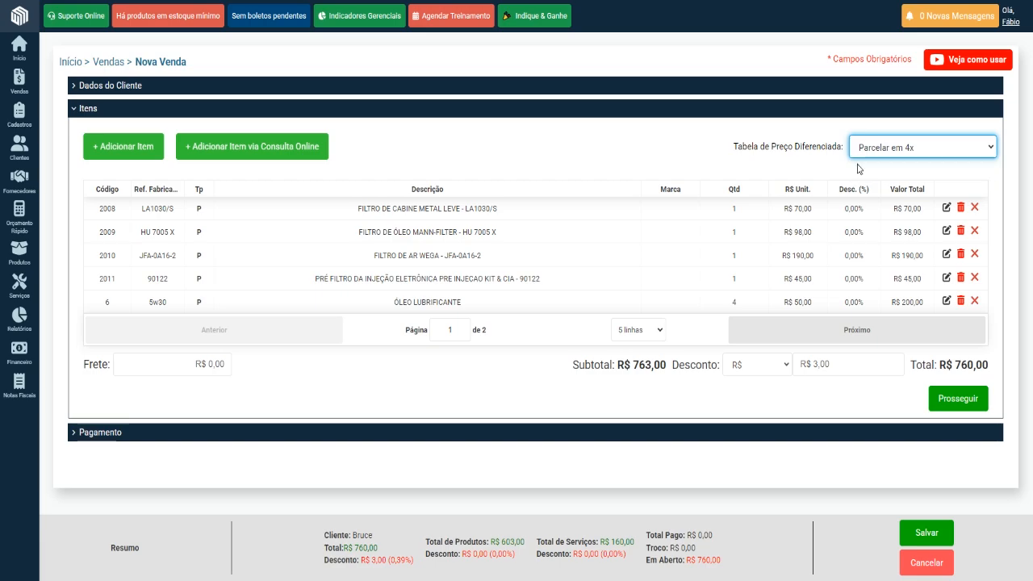
{"action": "left_click", "coordinate": [138, 150]}
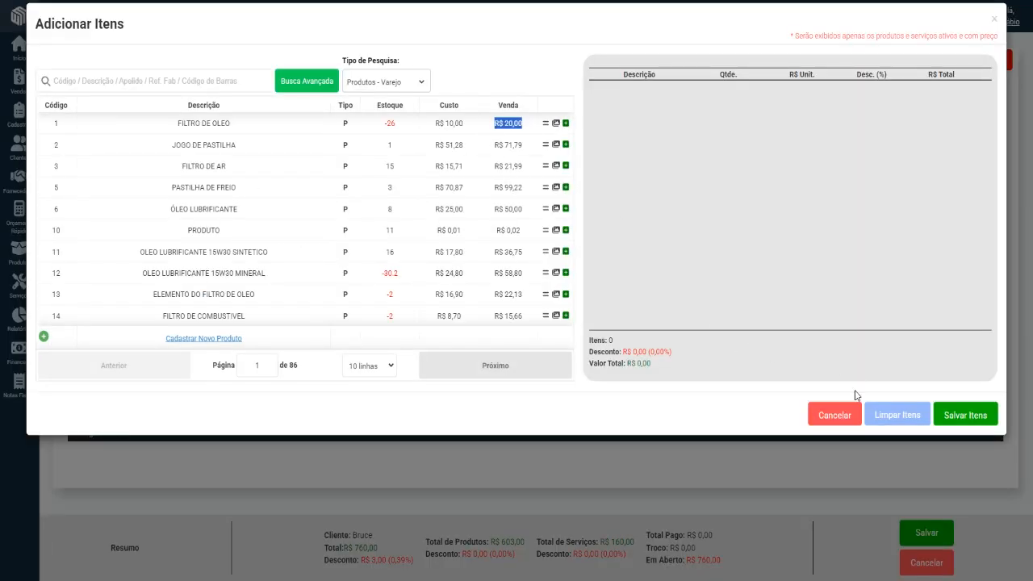
{"action": "left_click", "coordinate": [840, 414]}
{"action": "left_click", "coordinate": [864, 153]}
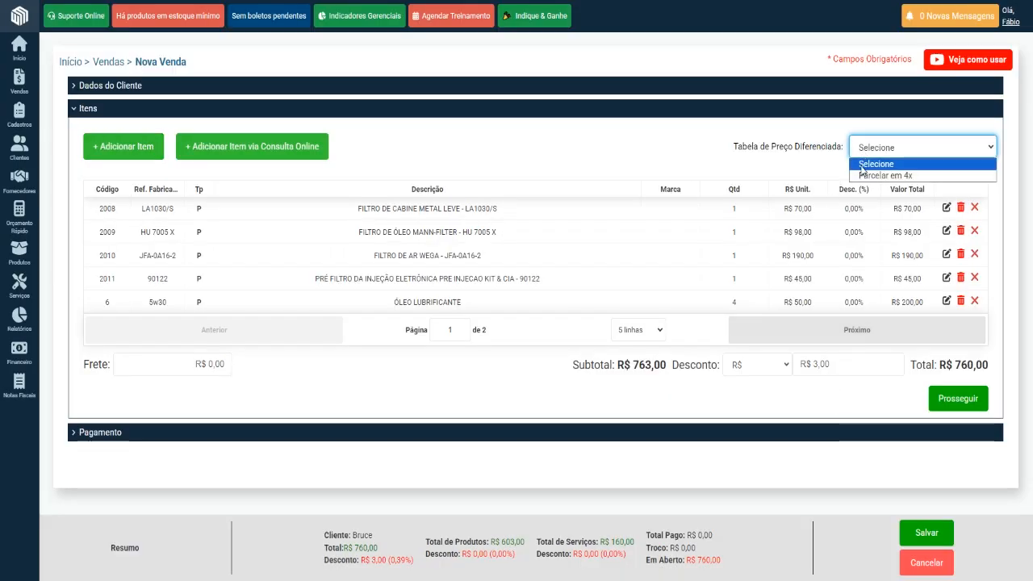
{"action": "left_click", "coordinate": [864, 175]}
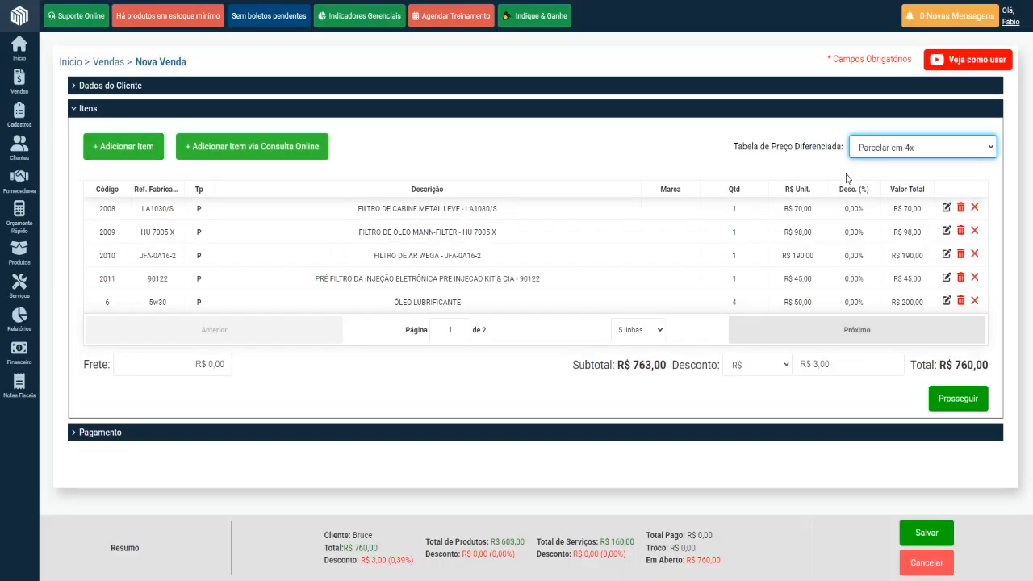
Recheck the FILTRO DE OLEO sale price with Parcelar em 4x applied, cancel without adding items, and view the Cadastros options.
{"action": "left_click", "coordinate": [139, 154]}
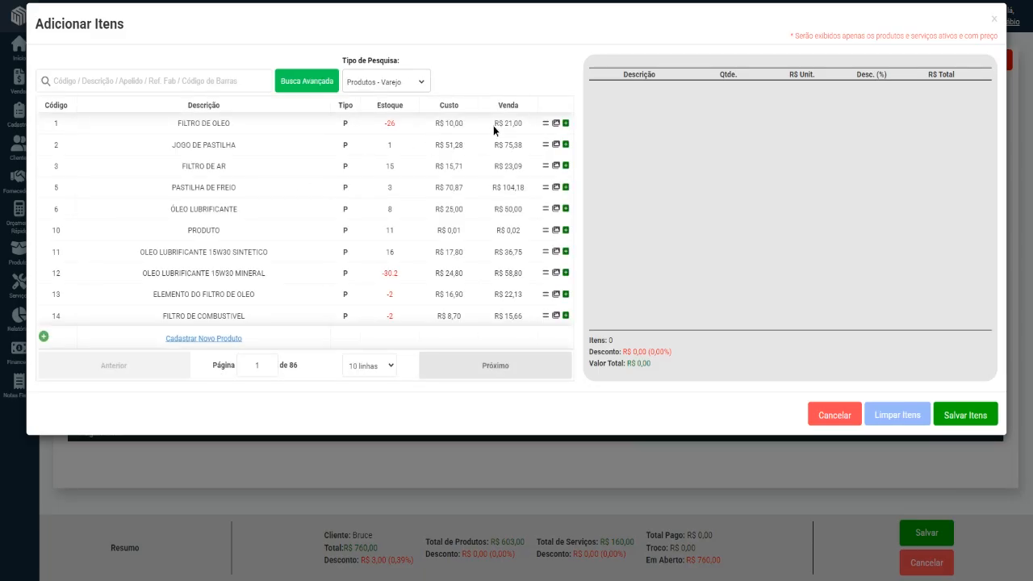
{"action": "left_click_drag", "start_coordinate": [493, 127], "coordinate": [526, 132]}
{"action": "left_click", "coordinate": [832, 414]}
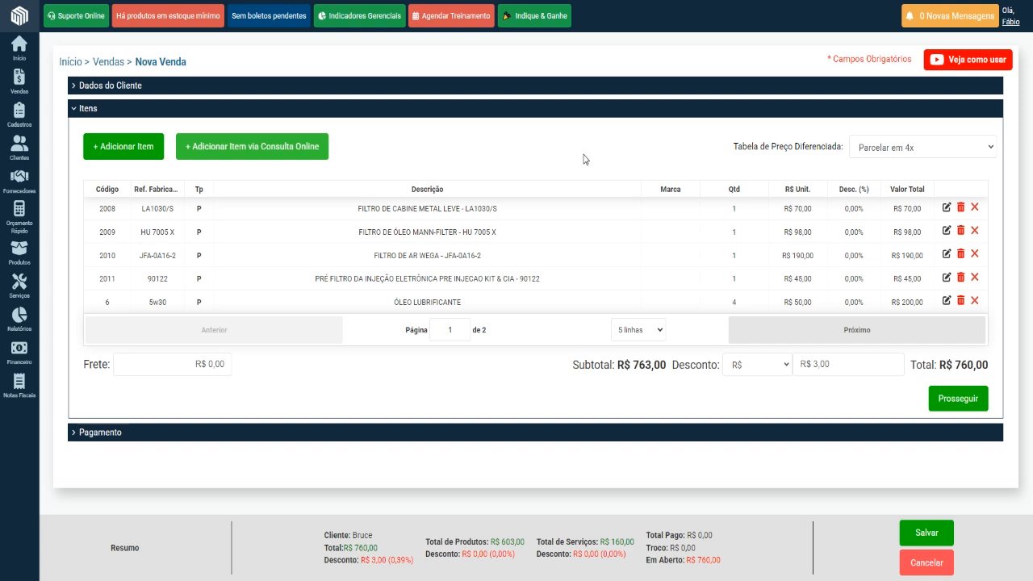
{"action": "mouse_move", "coordinate": [8, 123]}
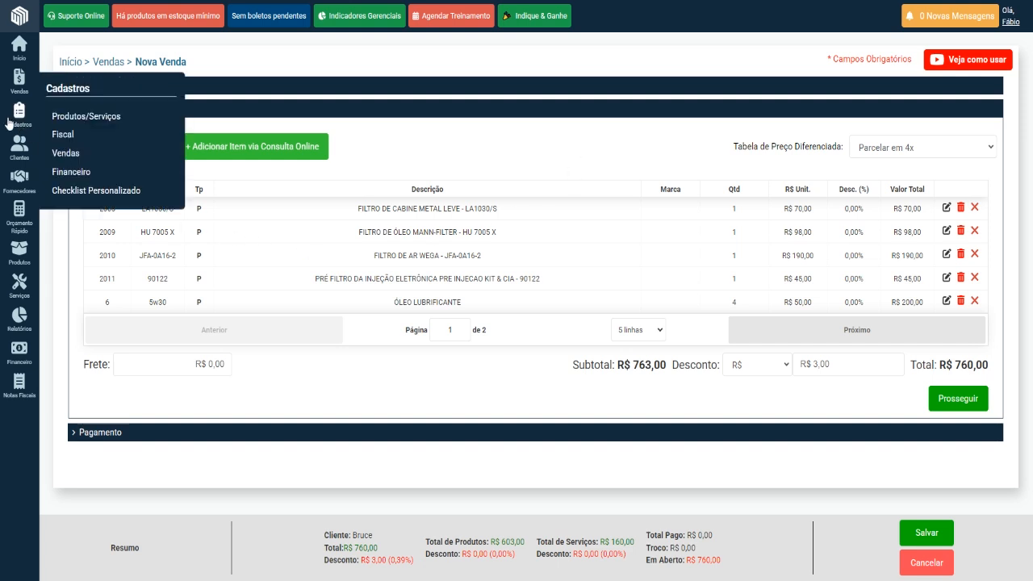
{"action": "mouse_move", "coordinate": [90, 155]}
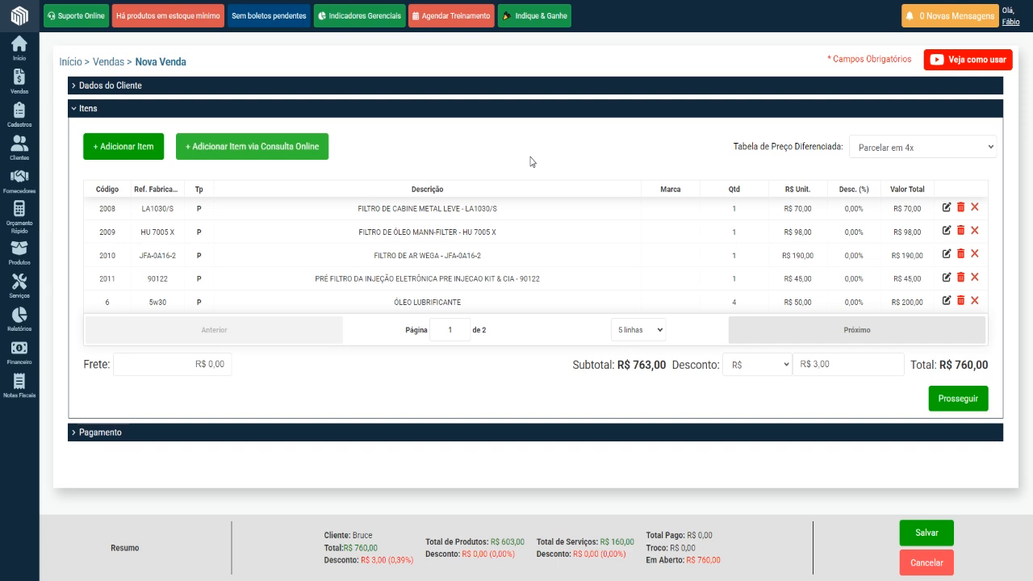
Clear the sale's differentiated price table by setting it back to Selecione.
{"action": "left_click", "coordinate": [874, 152]}
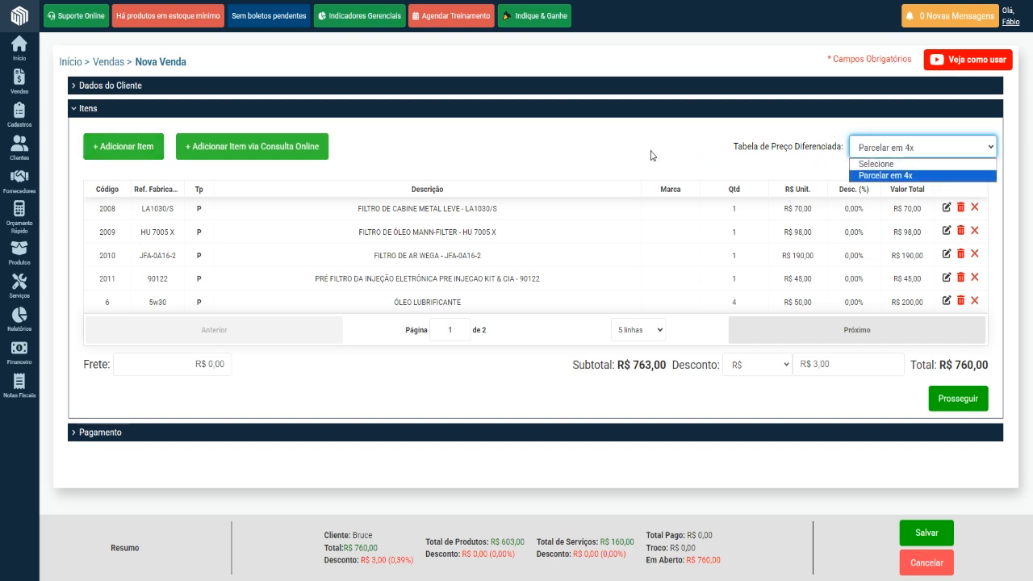
{"action": "left_click", "coordinate": [601, 155]}
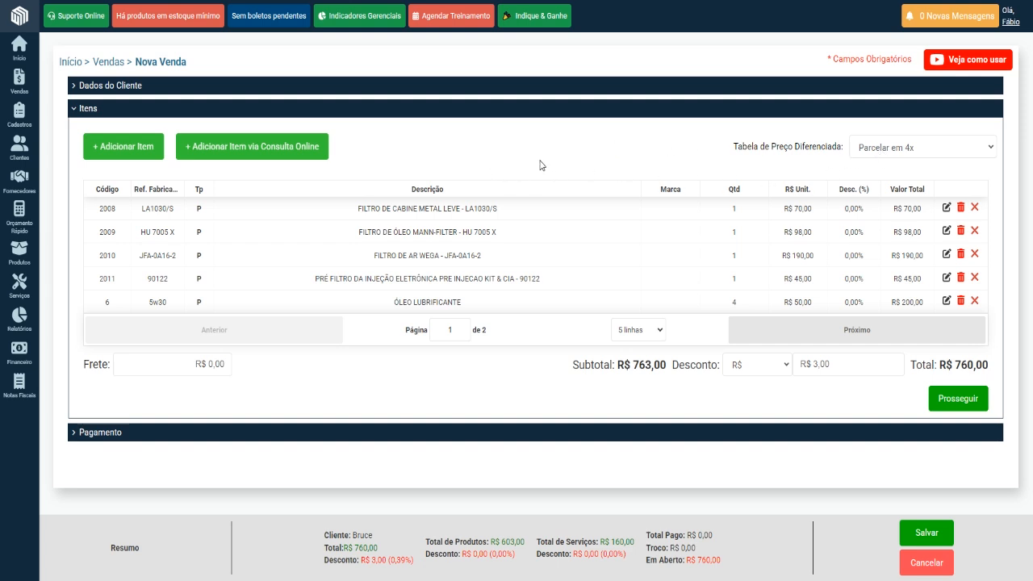
{"action": "left_click", "coordinate": [913, 153]}
{"action": "left_click", "coordinate": [894, 162]}
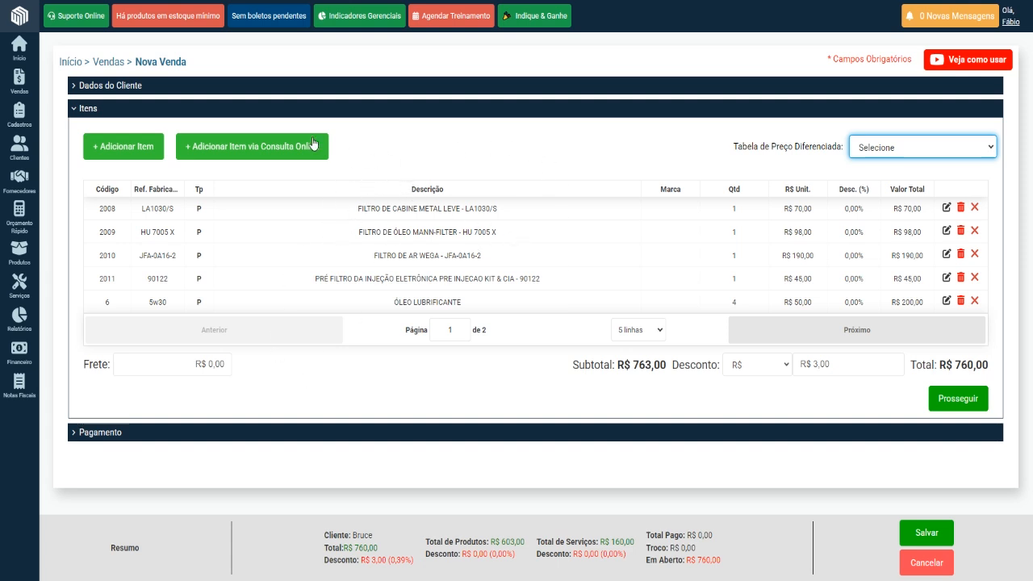
Return to the sale's customer data, start an Apontamento, and agree to save the sale.
{"action": "left_click", "coordinate": [89, 111]}
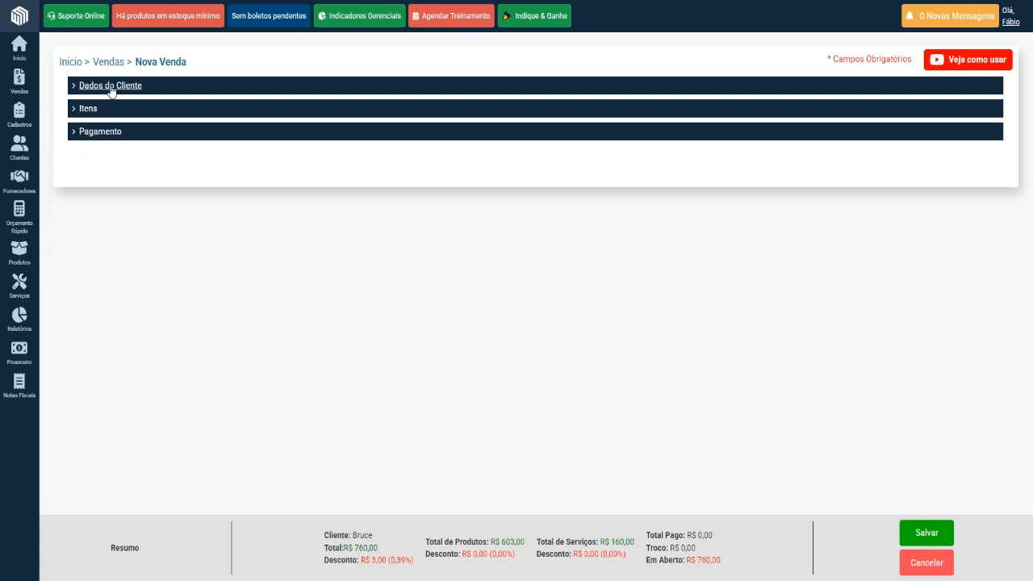
{"action": "left_click", "coordinate": [111, 86]}
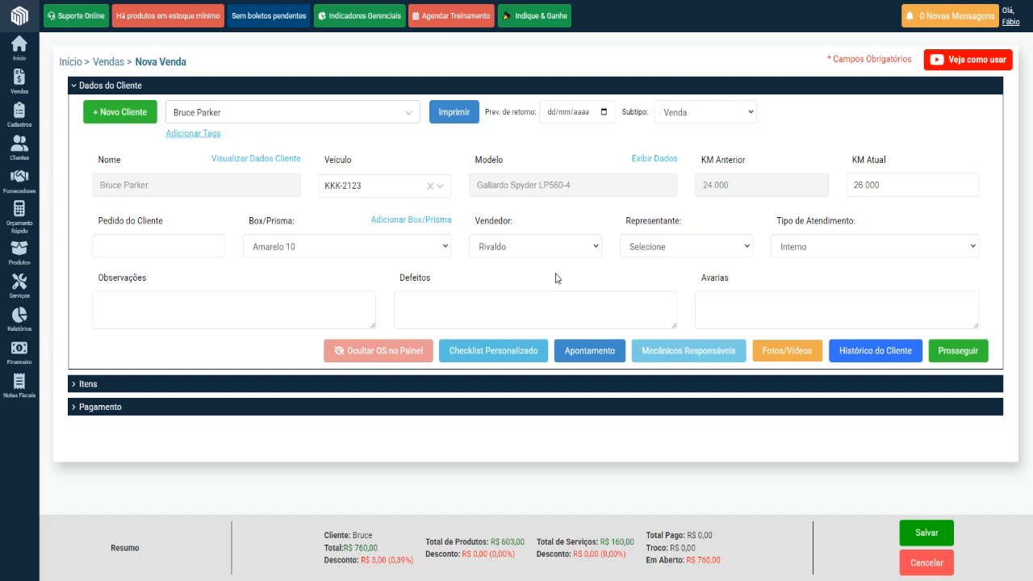
{"action": "left_click", "coordinate": [590, 352]}
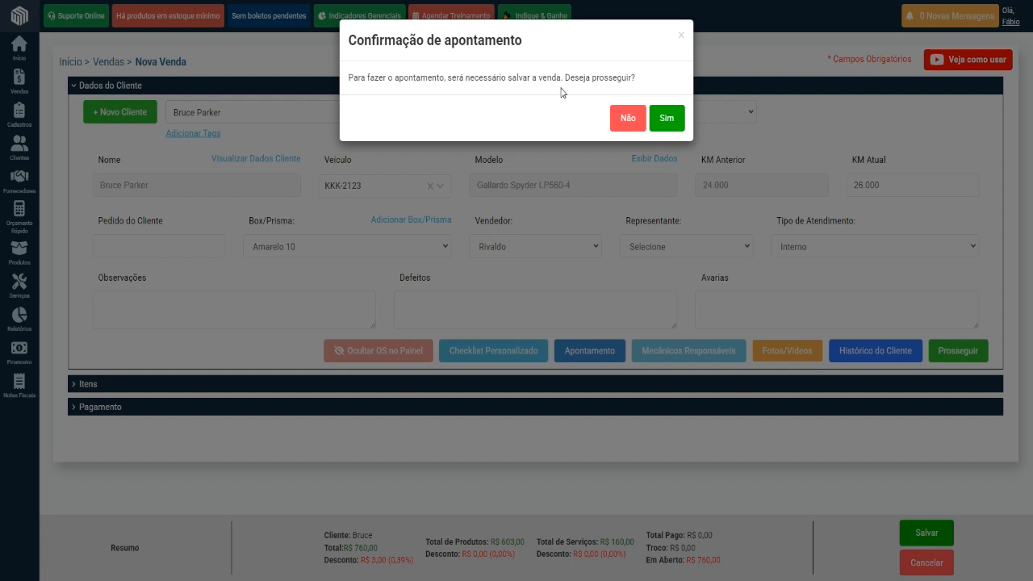
{"action": "left_click", "coordinate": [666, 119]}
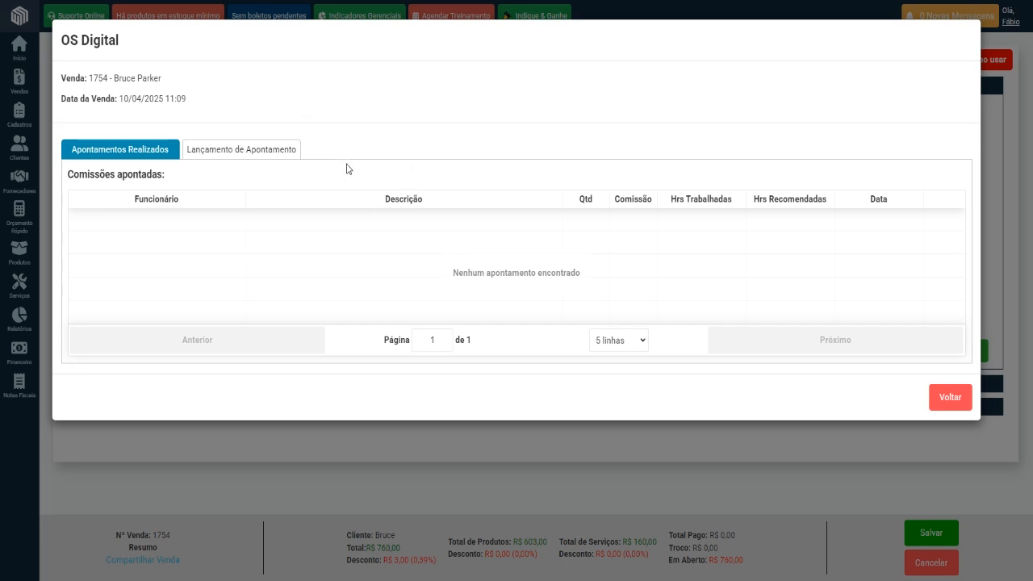
For a new apontamento, select ALINHAMENTO DIANTEIRO VEIC.PASSEIO, HIGIENIZAÇÃO DO AR CONDICIONADO and MÃO DE OBRA AMORTECEDOR, and the employee labelled Mecânico.
{"action": "left_click", "coordinate": [250, 157]}
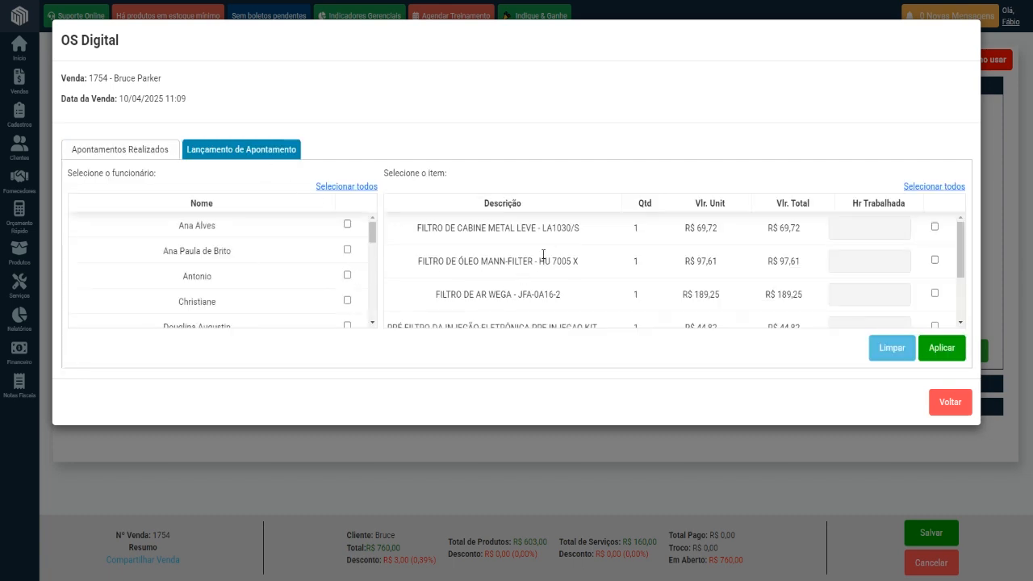
{"action": "scroll", "coordinate": [567, 265], "scroll_direction": "down", "scroll_amount": 1}
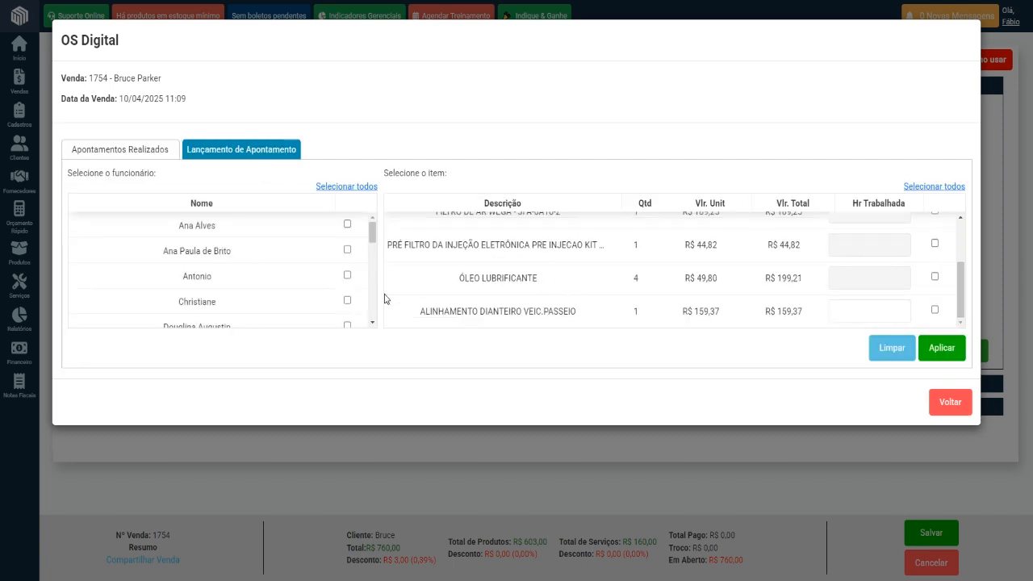
{"action": "scroll", "coordinate": [428, 276], "scroll_direction": "down", "scroll_amount": 1}
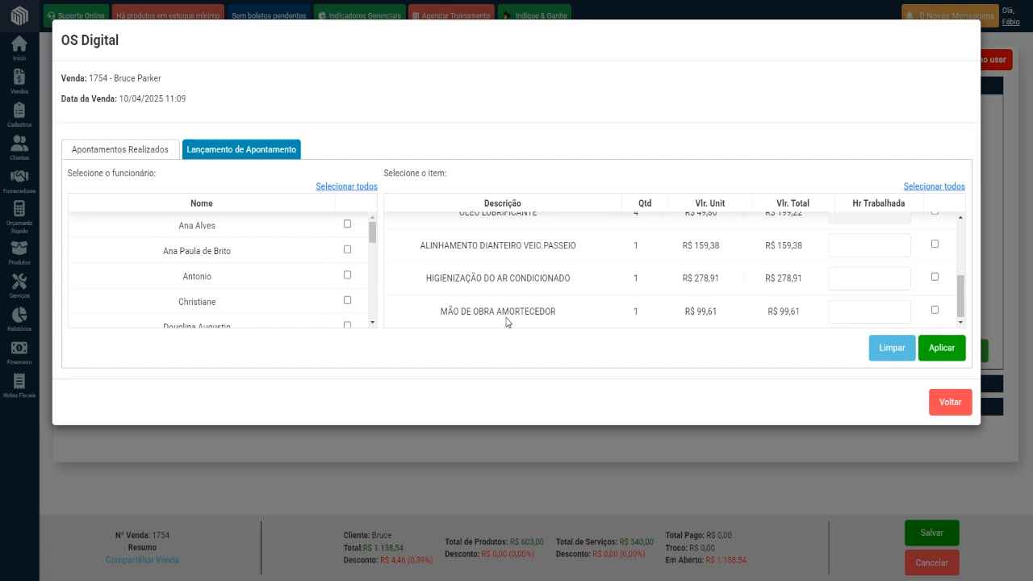
{"action": "left_click", "coordinate": [935, 244]}
{"action": "left_click", "coordinate": [934, 277]}
{"action": "left_click", "coordinate": [935, 310]}
{"action": "scroll", "coordinate": [293, 301], "scroll_direction": "down", "scroll_amount": 5}
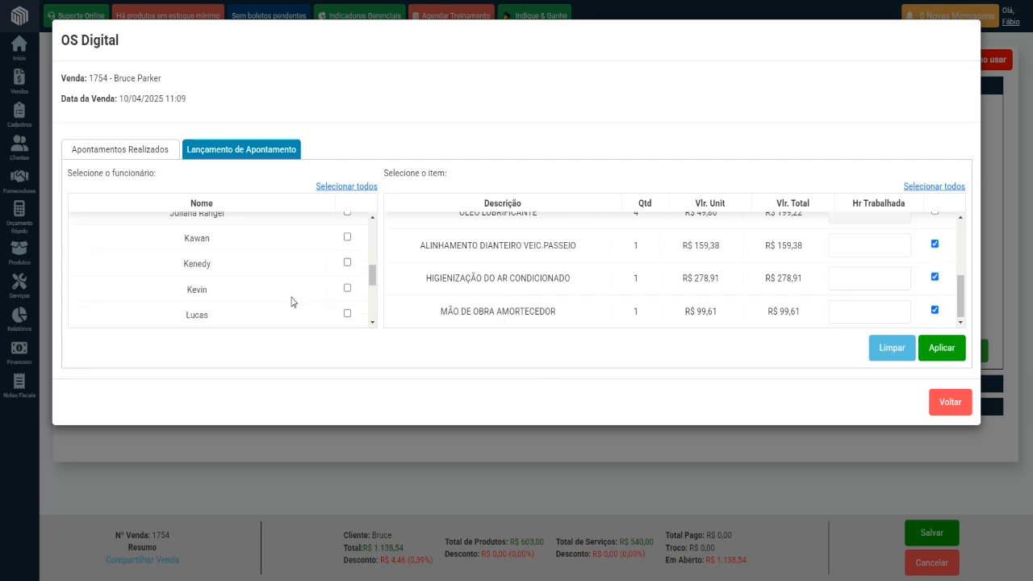
{"action": "scroll", "coordinate": [291, 302], "scroll_direction": "up", "scroll_amount": 3}
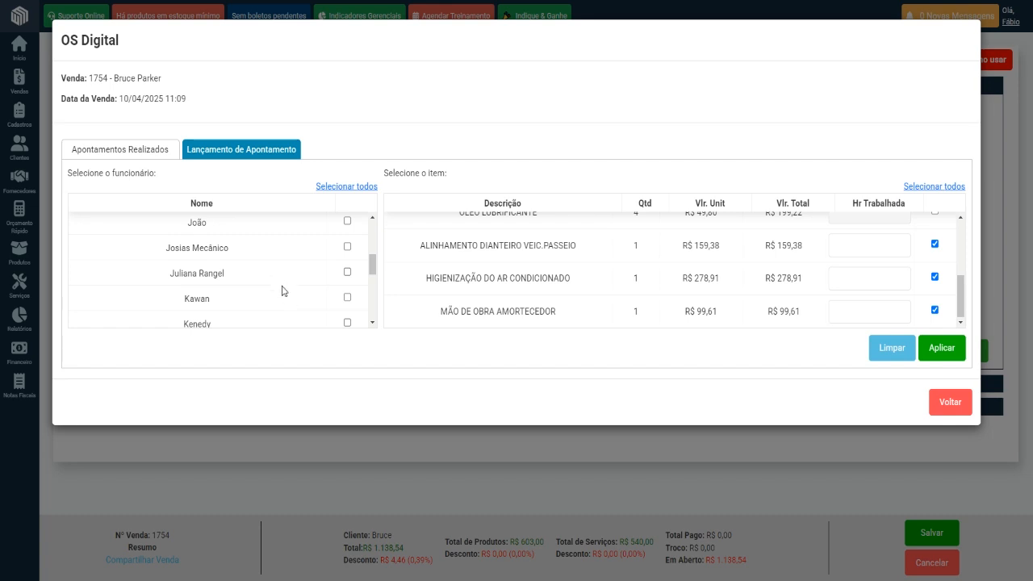
{"action": "left_click", "coordinate": [348, 247]}
Set worked hours to 000:15 for the alignment, 001:20 for the air-conditioning cleaning and 000:40 for the shock-absorber labour, and apply the apontamentos.
{"action": "left_click", "coordinate": [845, 248]}
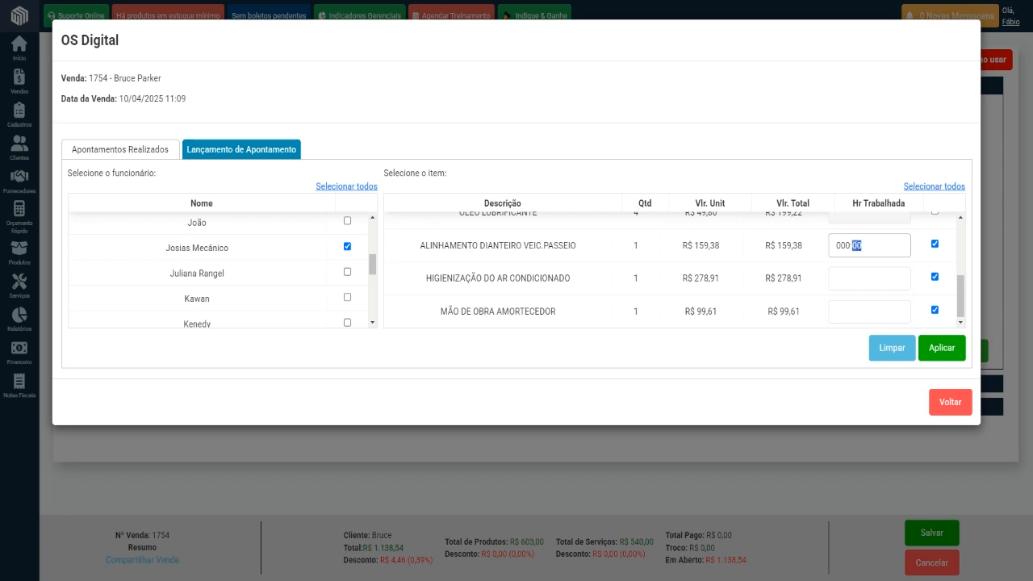
{"action": "type", "text": "15"}
{"action": "left_click", "coordinate": [857, 272]}
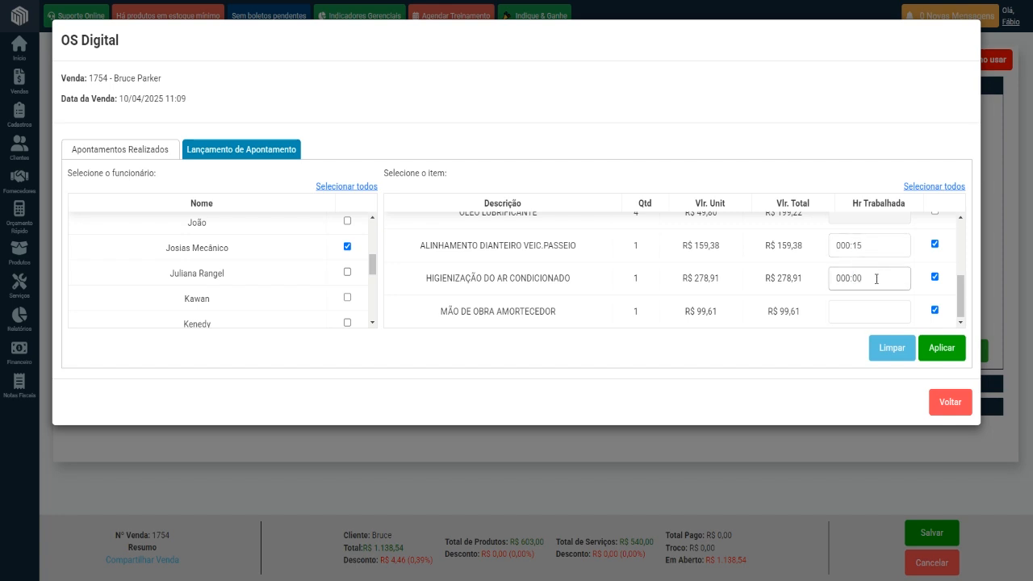
{"action": "left_click_drag", "start_coordinate": [877, 279], "coordinate": [833, 284]}
{"action": "left_click", "coordinate": [845, 281]}
{"action": "left_click", "coordinate": [844, 313]}
{"action": "left_click_drag", "start_coordinate": [866, 311], "coordinate": [845, 311]}
{"action": "type", "text": "40"}
{"action": "left_click", "coordinate": [942, 356]}
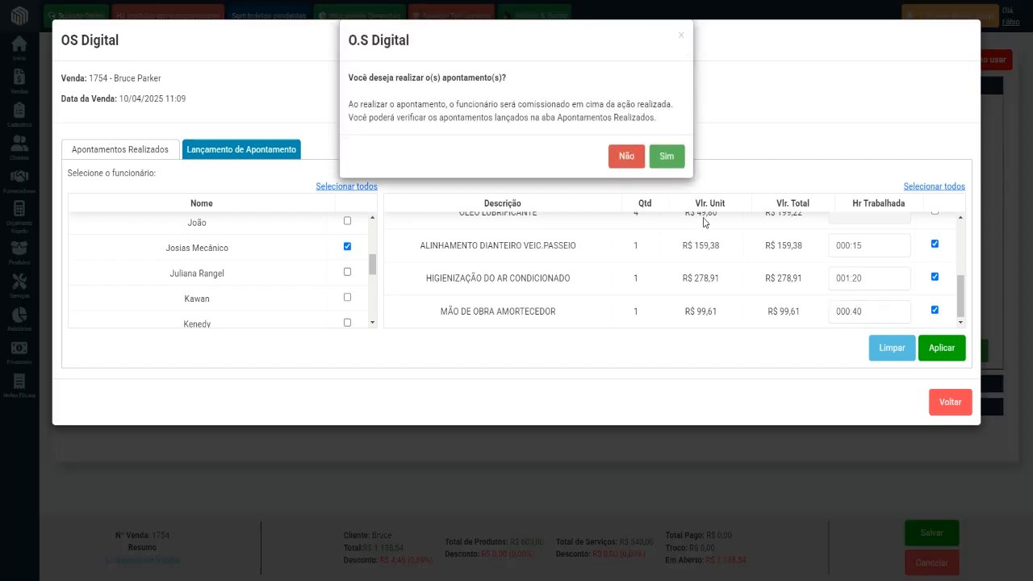
{"action": "left_click", "coordinate": [662, 155]}
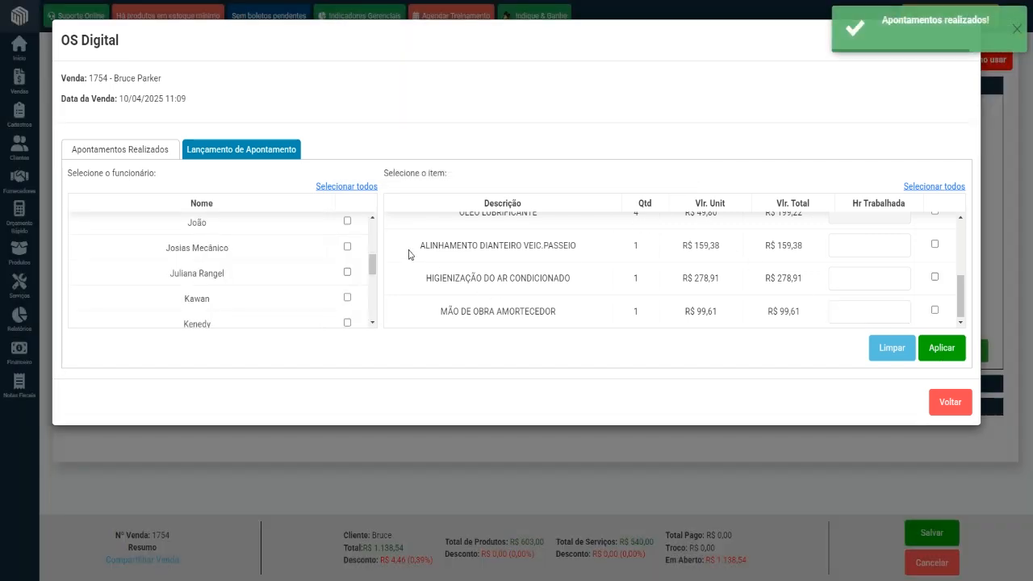
Review the commissions and worked hours recorded under Apontamentos Realizados, and return to the sale.
{"action": "left_click", "coordinate": [129, 152]}
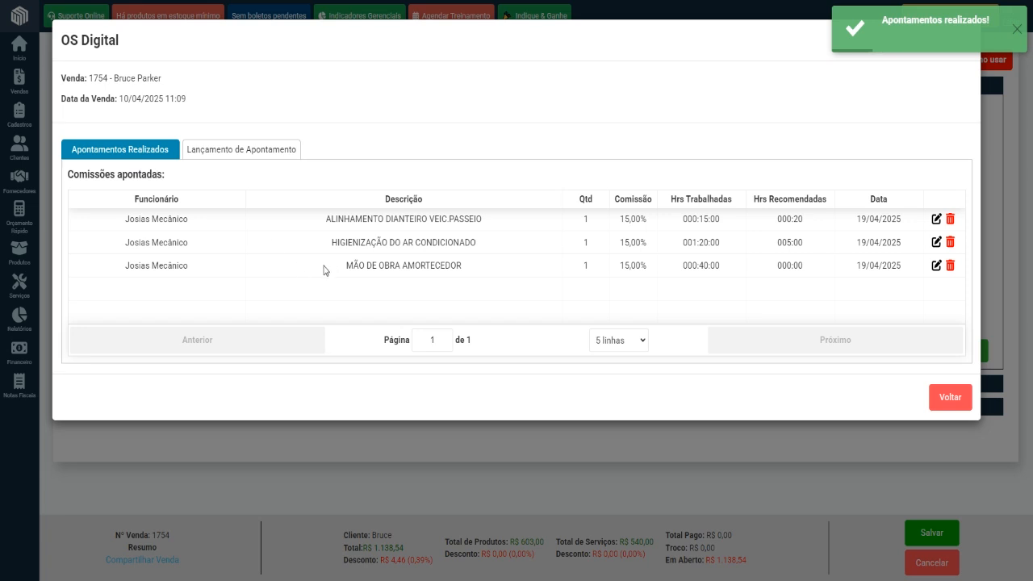
{"action": "left_click", "coordinate": [263, 151]}
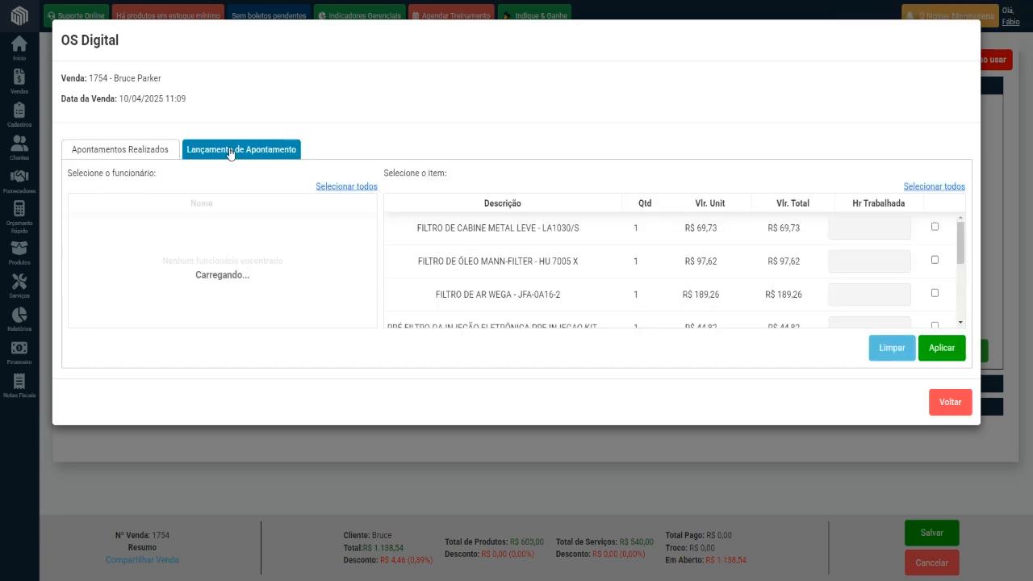
{"action": "left_click", "coordinate": [129, 154]}
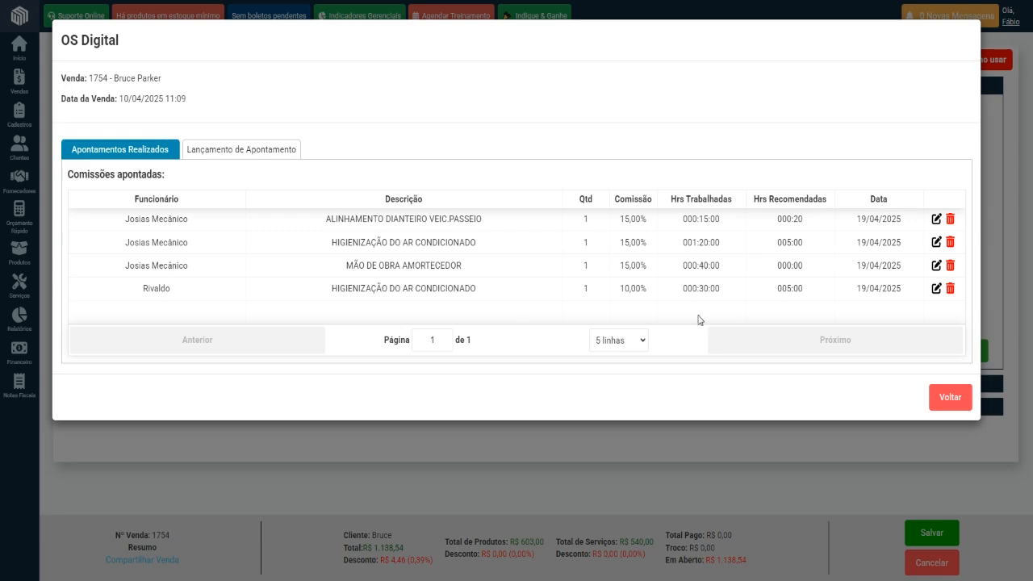
{"action": "left_click", "coordinate": [946, 398]}
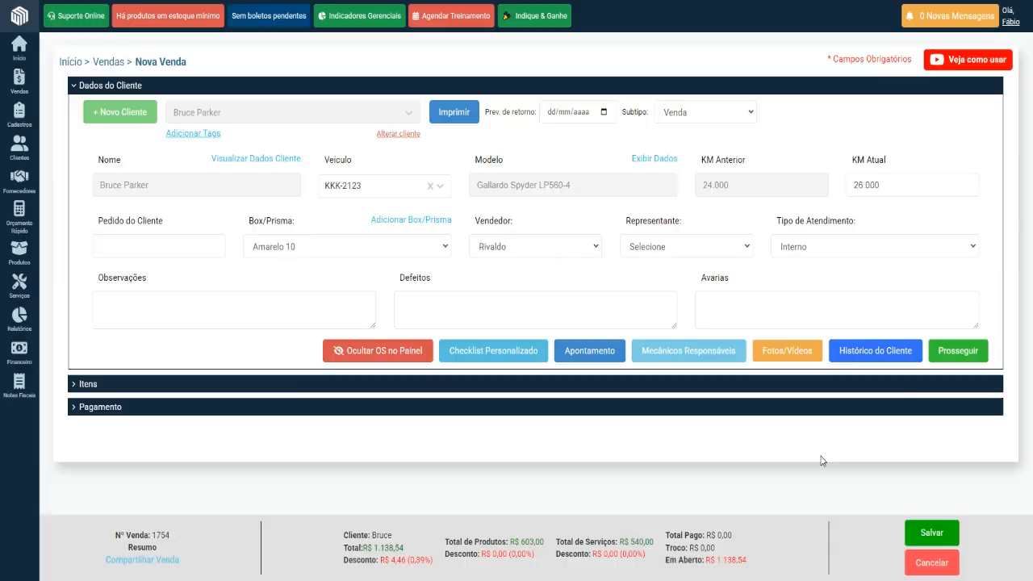
View the save options for the sale, and close them without choosing one.
{"action": "left_click", "coordinate": [929, 536]}
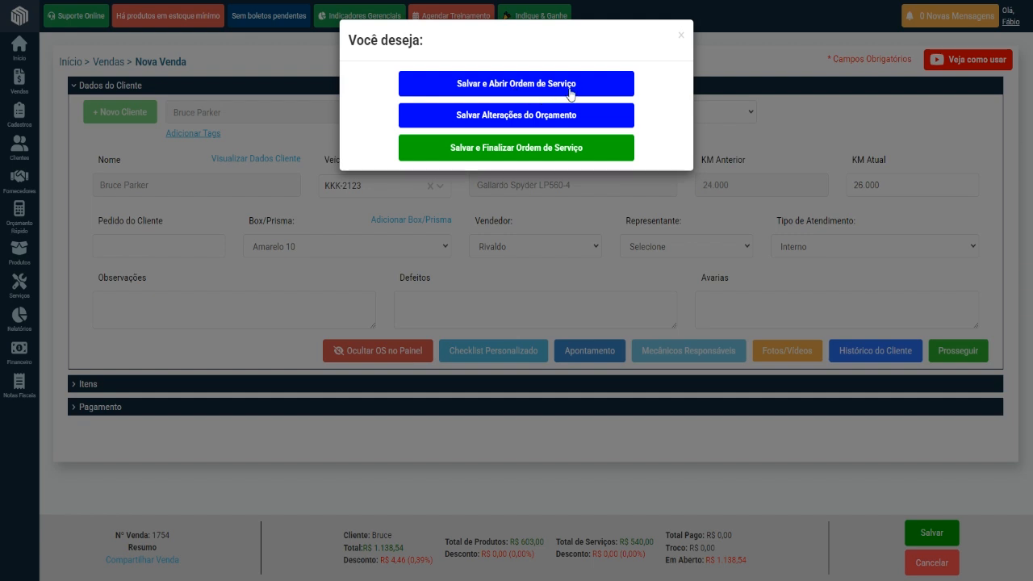
{"action": "left_click", "coordinate": [681, 35]}
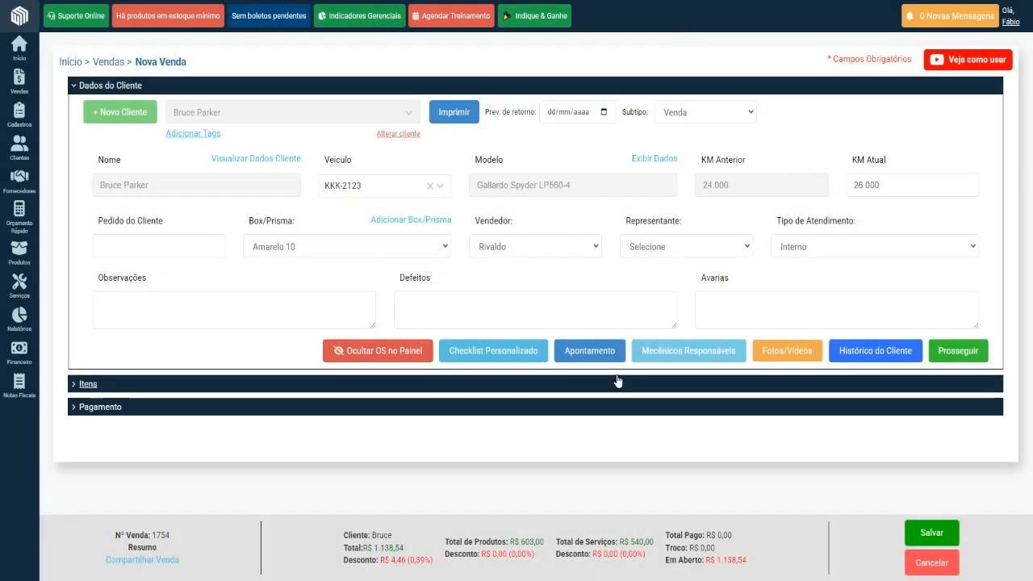
Select and deselect a mechanic in Mecânicos Responsáveis, and go back without adding anyone.
{"action": "left_click", "coordinate": [693, 356]}
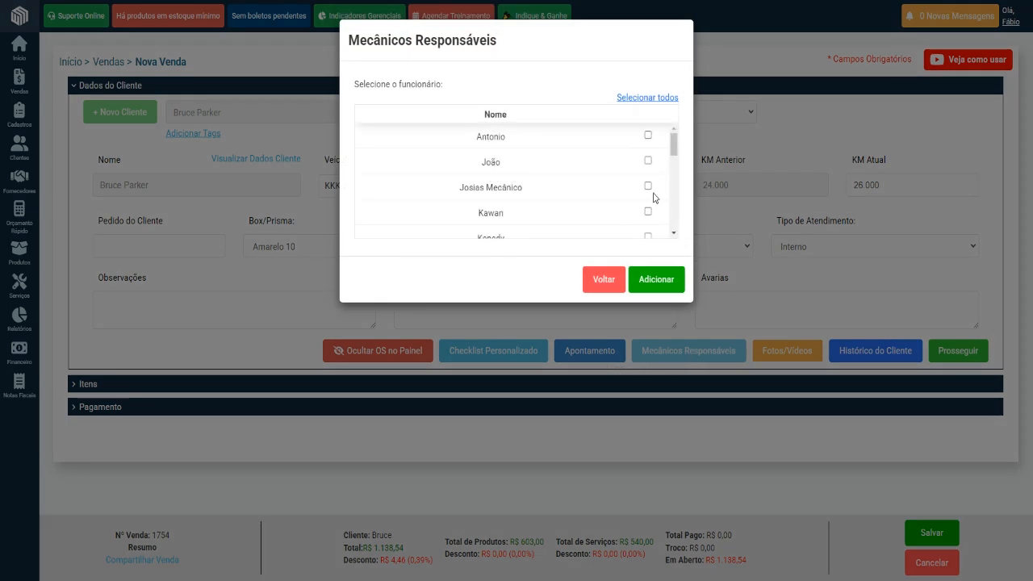
{"action": "left_click", "coordinate": [648, 186]}
{"action": "left_click", "coordinate": [648, 186]}
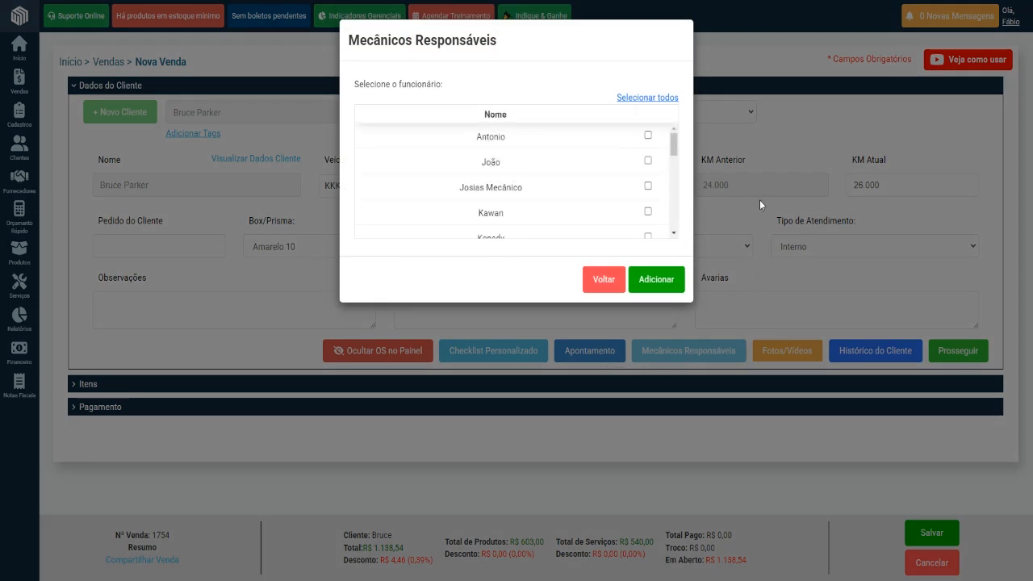
{"action": "left_click", "coordinate": [602, 280]}
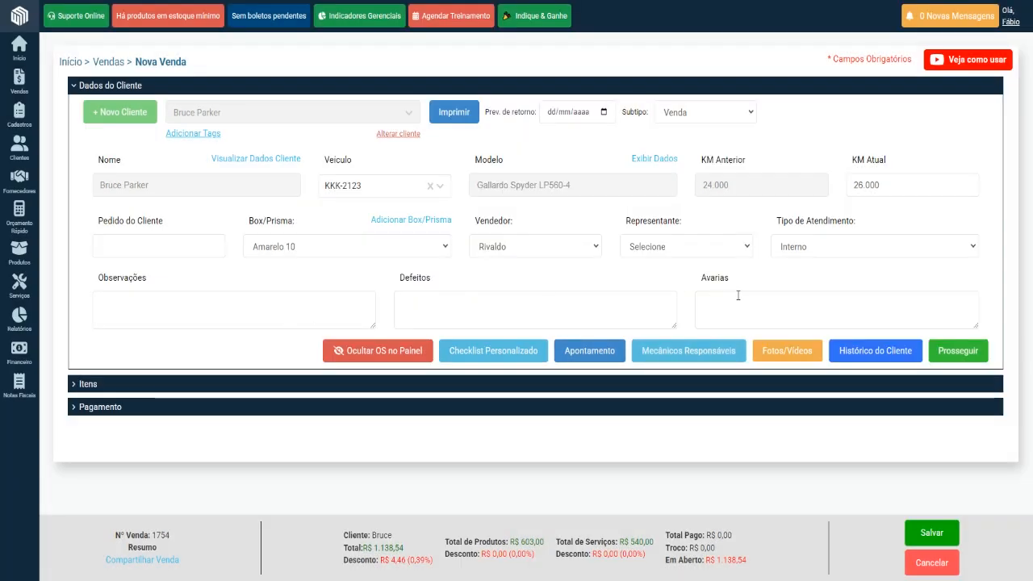
Start a new Fotos/Vídeos entry for the sale and load lambo.jpg as its photo.
{"action": "left_click", "coordinate": [777, 363]}
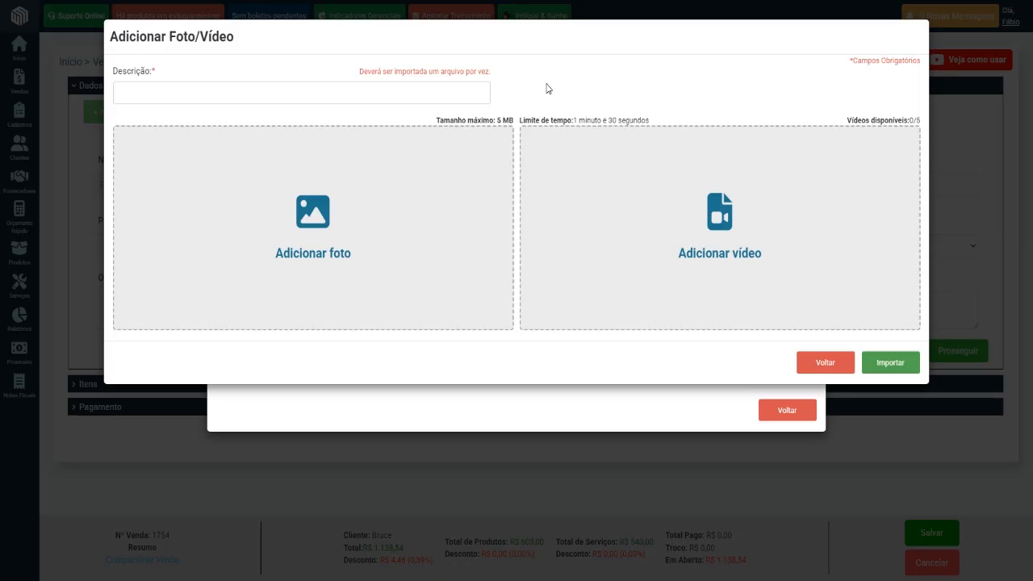
{"action": "left_click", "coordinate": [241, 93]}
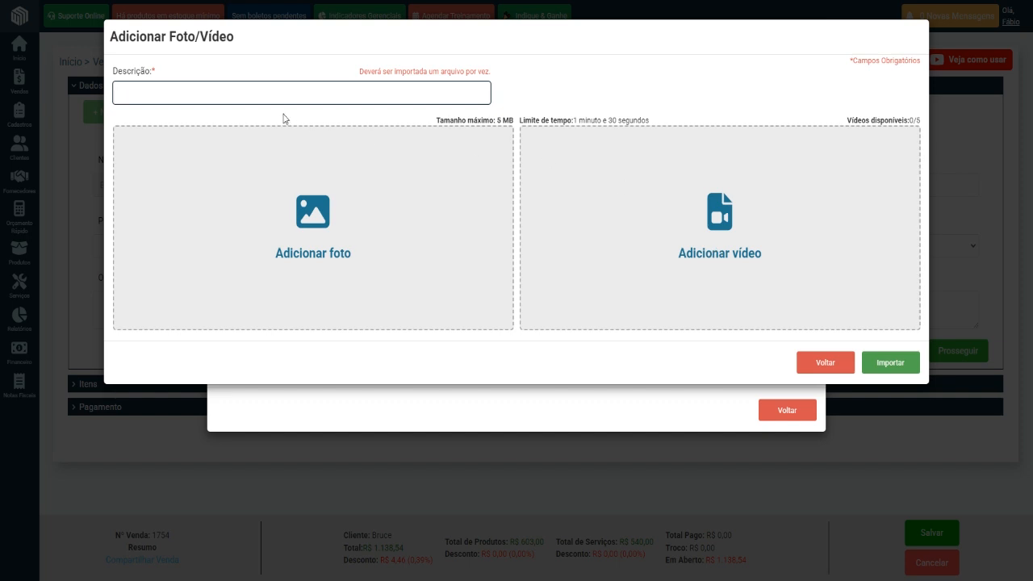
{"action": "left_click", "coordinate": [340, 208]}
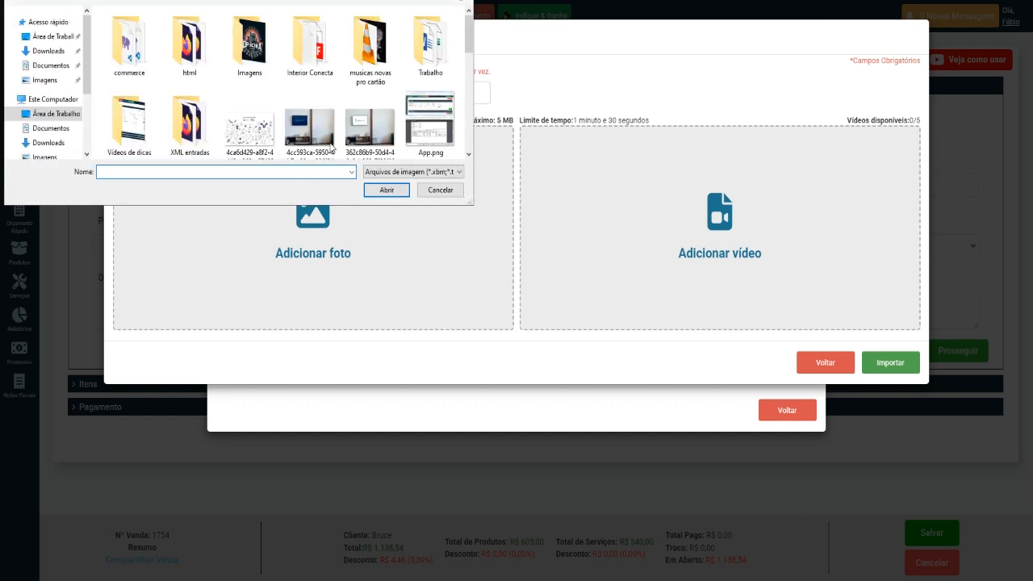
{"action": "mouse_move", "coordinate": [471, 50]}
{"action": "left_mouse_down"}
{"action": "mouse_move", "coordinate": [470, 146]}
{"action": "mouse_move", "coordinate": [471, 99]}
{"action": "left_mouse_up"}
{"action": "left_click", "coordinate": [425, 54]}
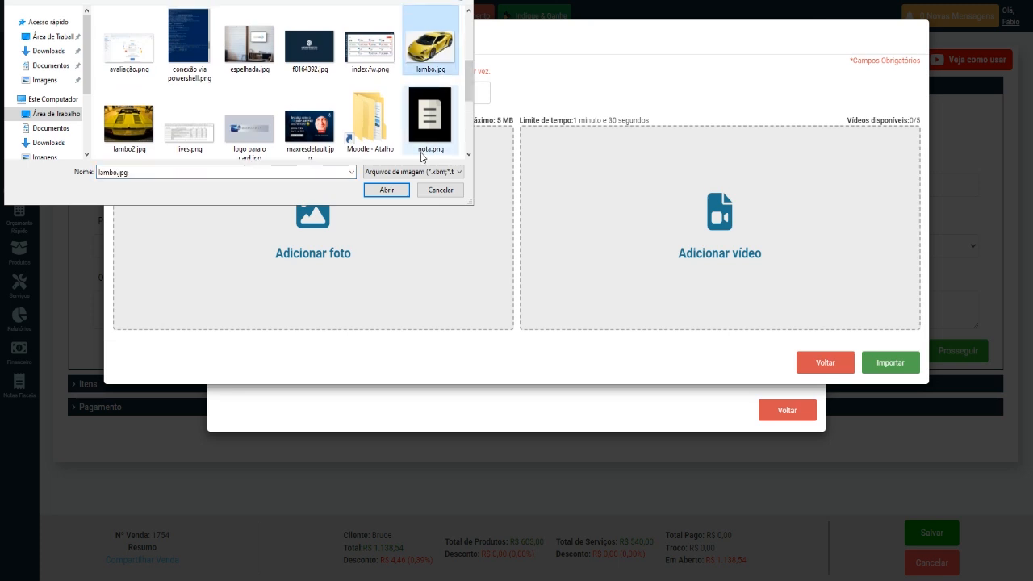
{"action": "left_click", "coordinate": [387, 189]}
Set the car photo's description to "Porta riscada".
{"action": "left_click", "coordinate": [326, 93]}
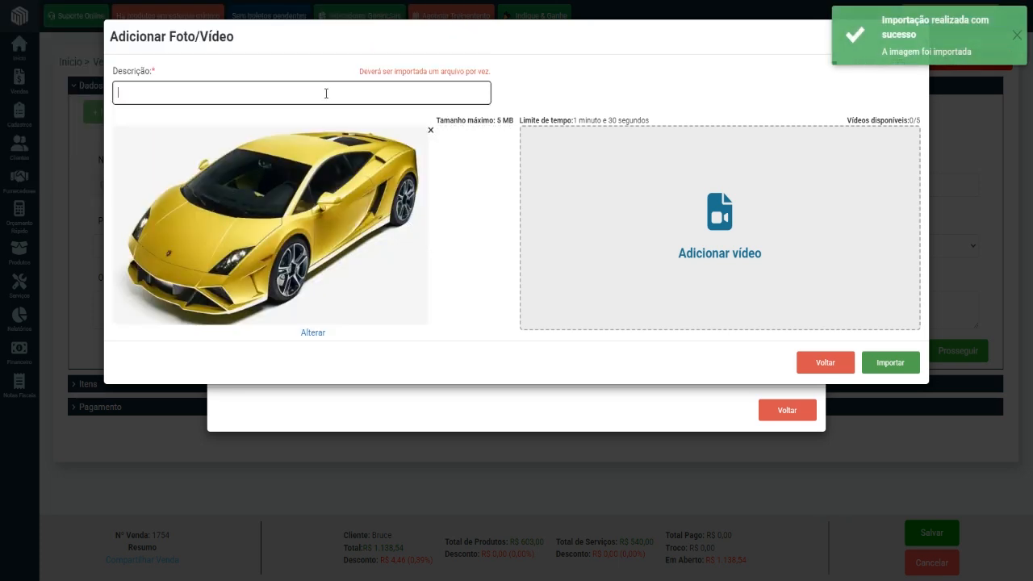
{"action": "type", "text": "Perfil"}
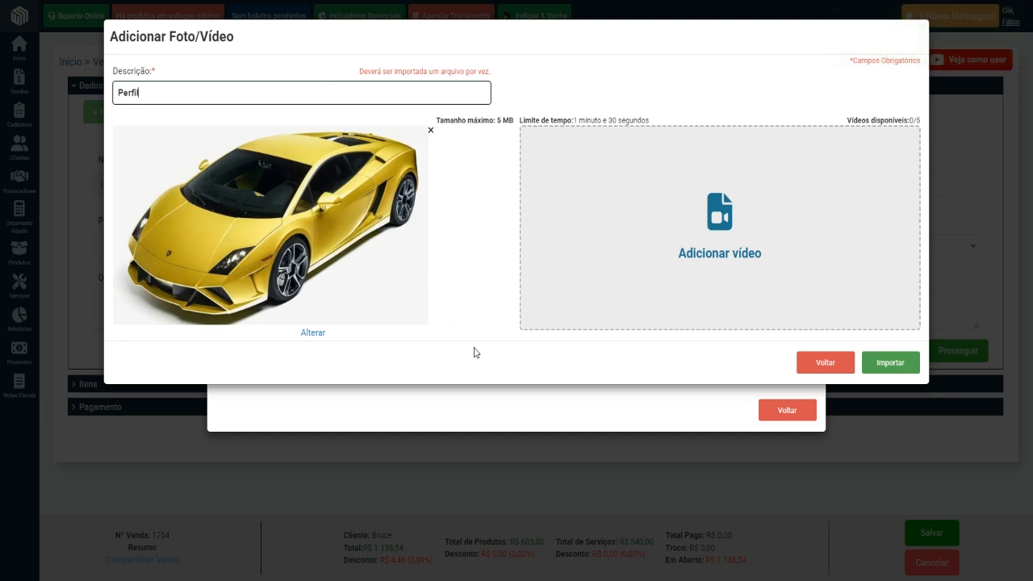
{"action": "double_click", "coordinate": [163, 95]}
{"action": "type", "text": "Porta riscada"}
Import the scratched-door photo into the sale and close the Fotos/Vídeos list.
{"action": "left_click", "coordinate": [900, 367]}
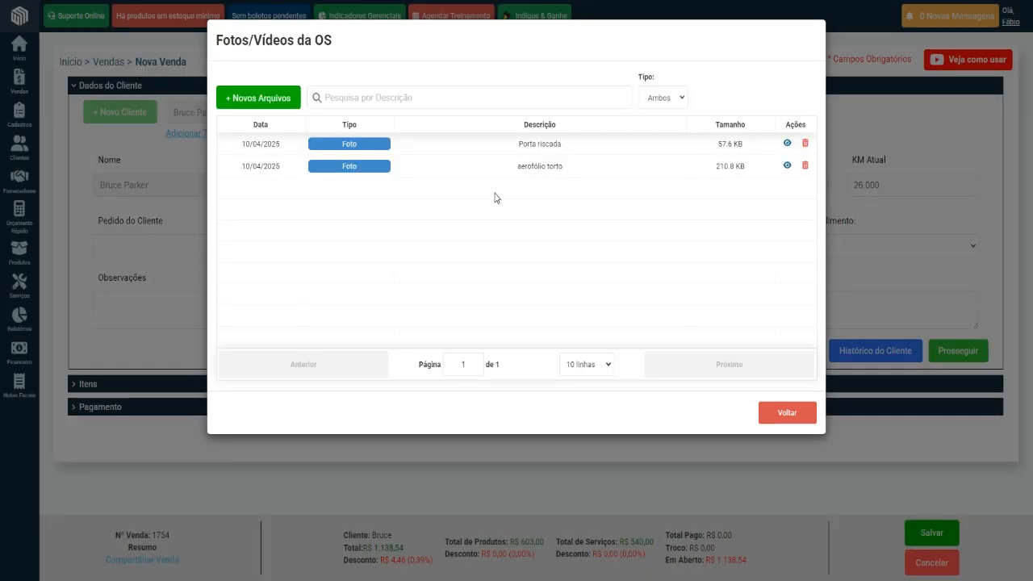
{"action": "left_click", "coordinate": [770, 416]}
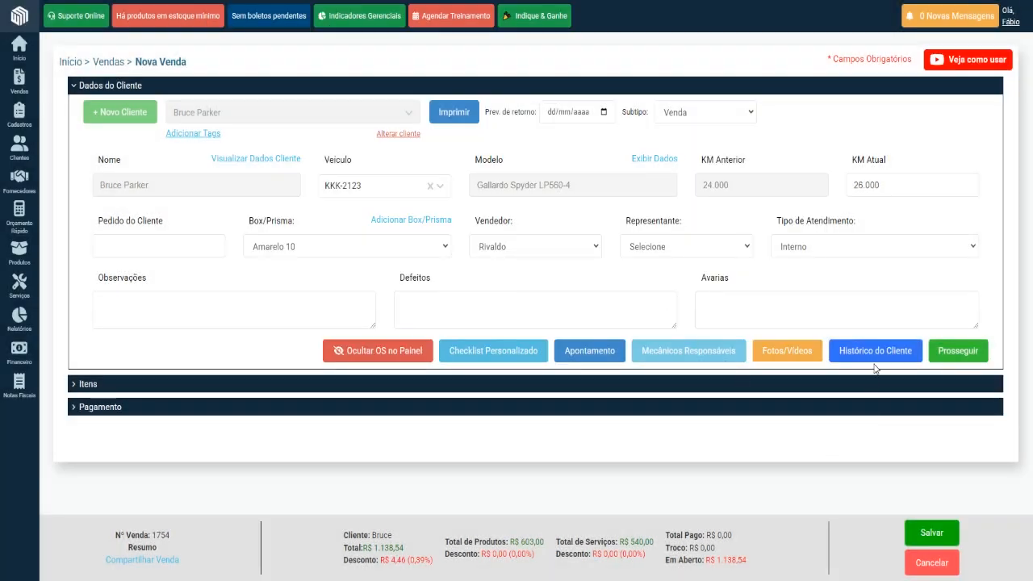
Proceed to the sale's items and save it with Salvar Alterações do Orçamento.
{"action": "left_click", "coordinate": [953, 356]}
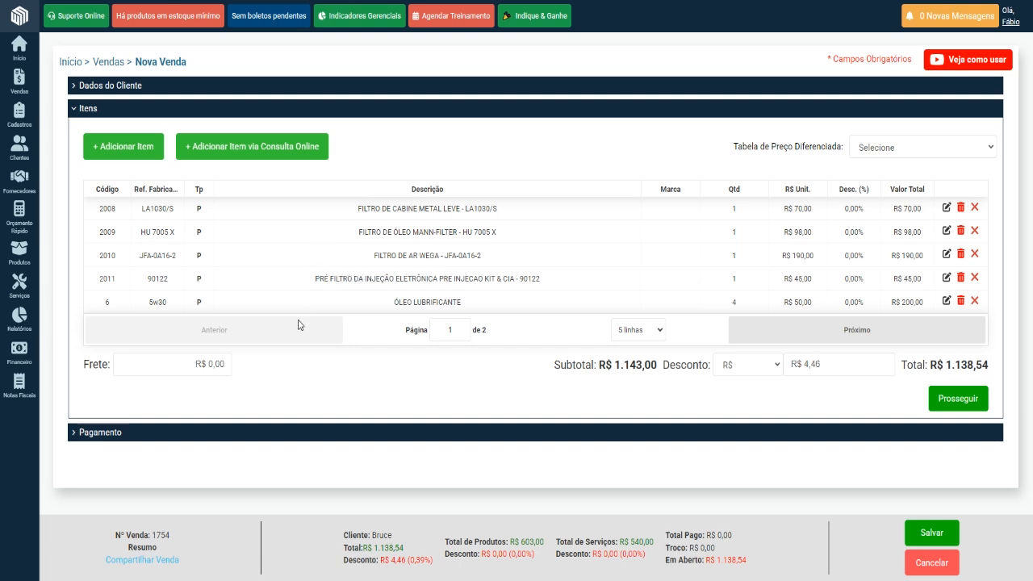
{"action": "left_click", "coordinate": [929, 534]}
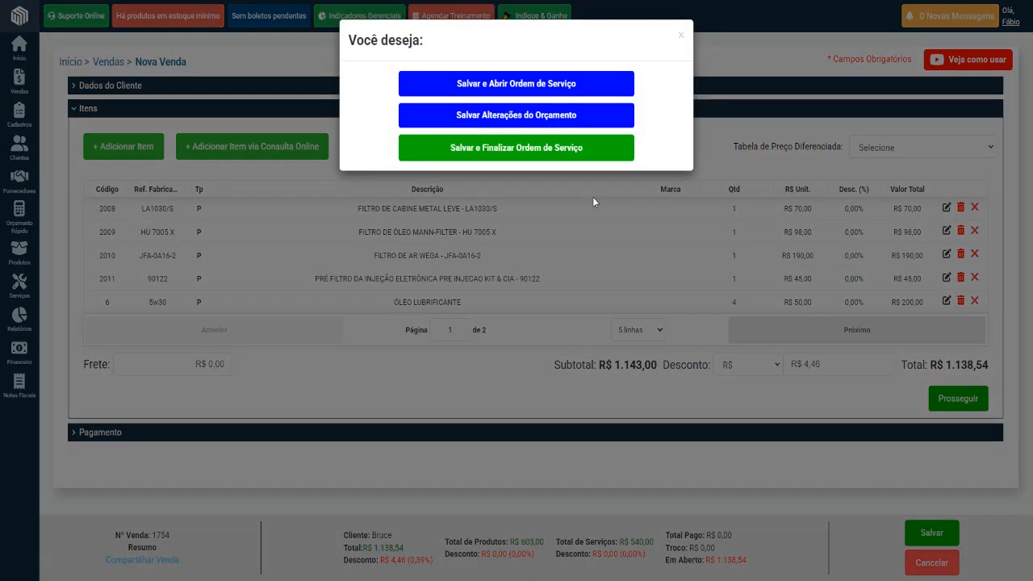
{"action": "left_click", "coordinate": [530, 117]}
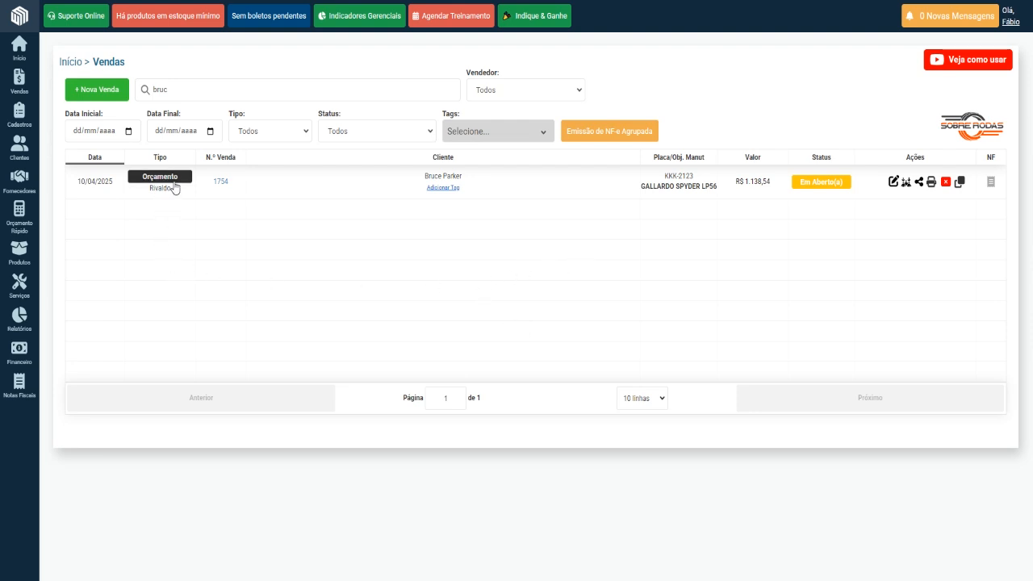
View the sale type filter options in the sales list and close them without choosing one.
{"action": "left_click", "coordinate": [305, 137]}
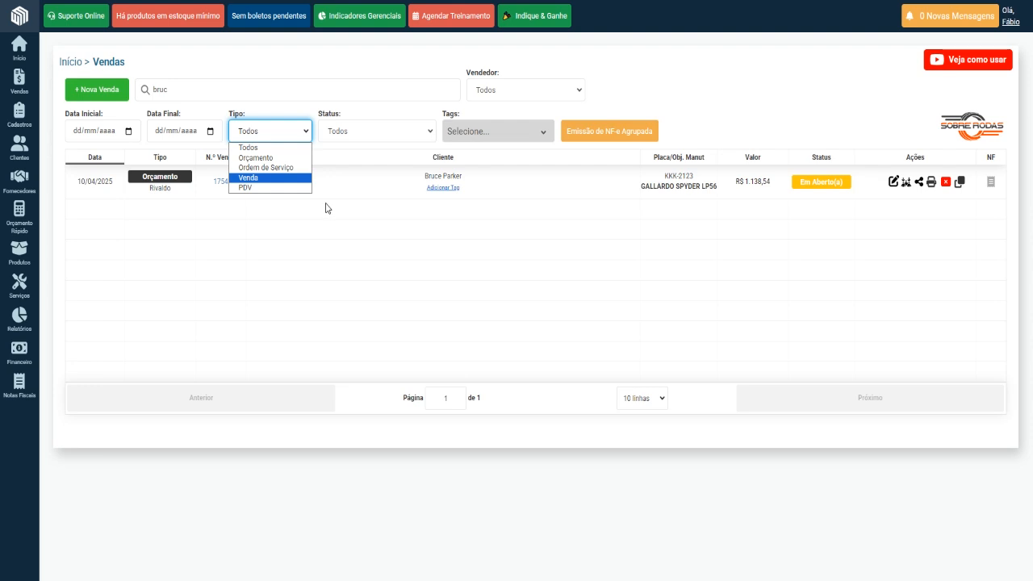
{"action": "left_click", "coordinate": [400, 257]}
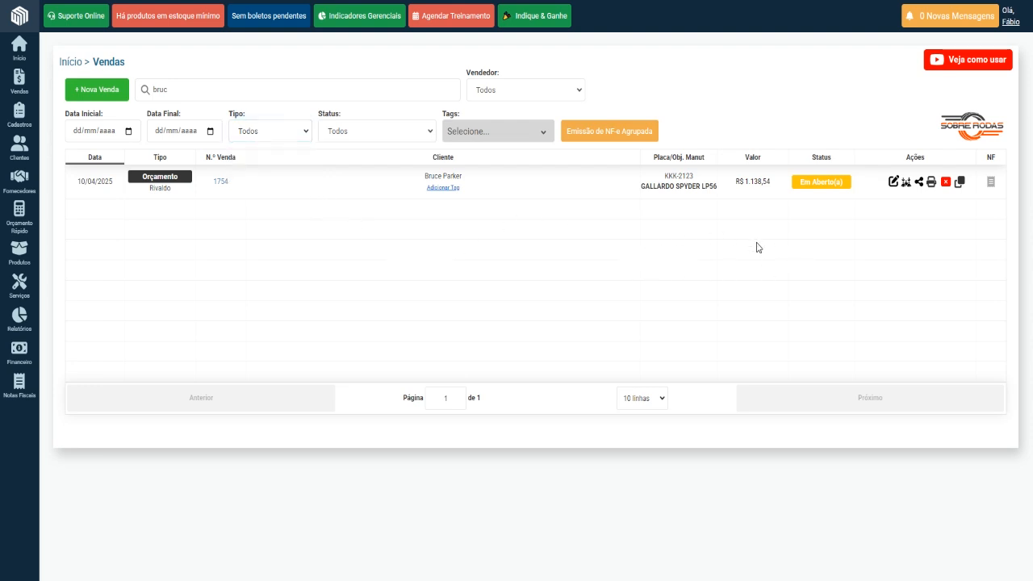
Share the saved quote with the customer via WhatsApp, using the filled-in name and mobile number.
{"action": "left_click", "coordinate": [920, 184]}
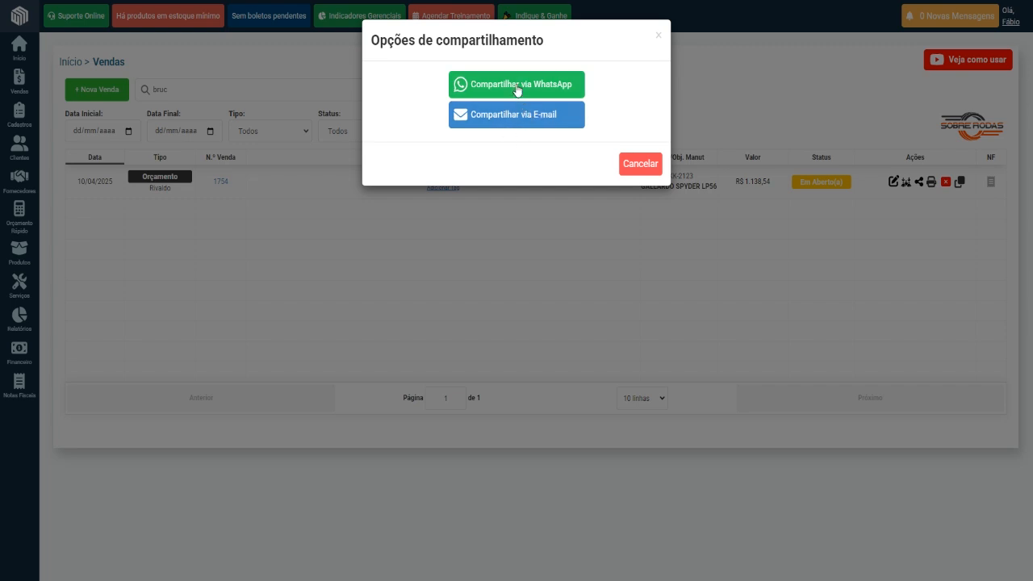
{"action": "left_click", "coordinate": [517, 89]}
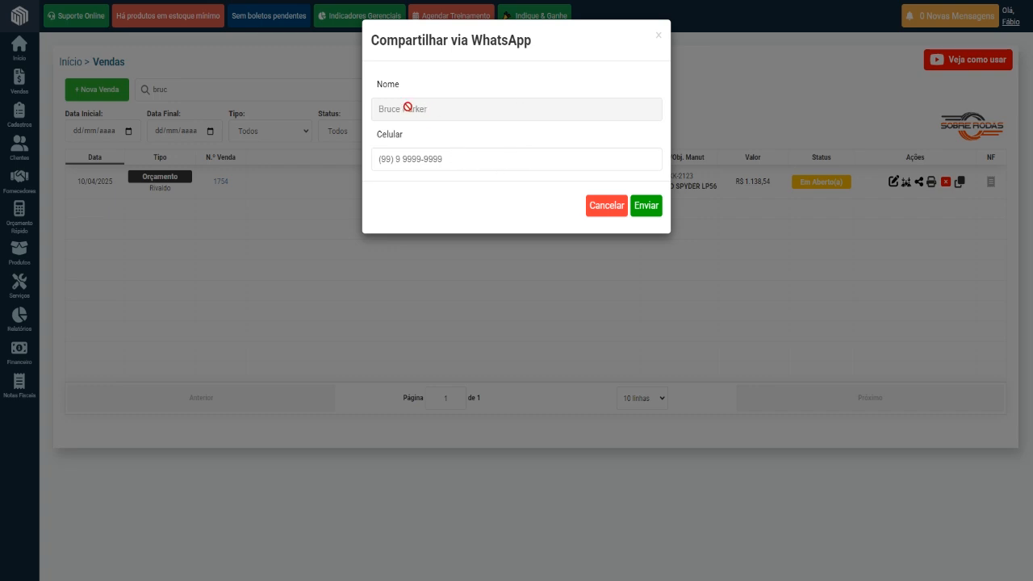
{"action": "left_click", "coordinate": [647, 213]}
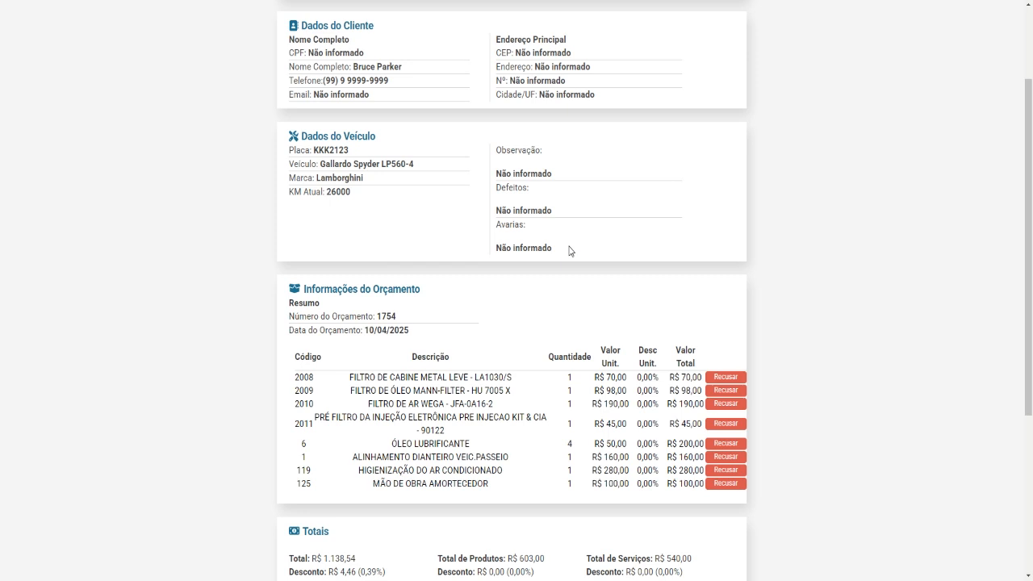
Review the shared digital quote and refuse the item PRÉ FILTRO DA INJEÇÃO ELETRÔNICA PRE INJECAO KIT & CIA - 90122.
{"action": "scroll", "coordinate": [245, 264], "scroll_direction": "down", "scroll_amount": 2}
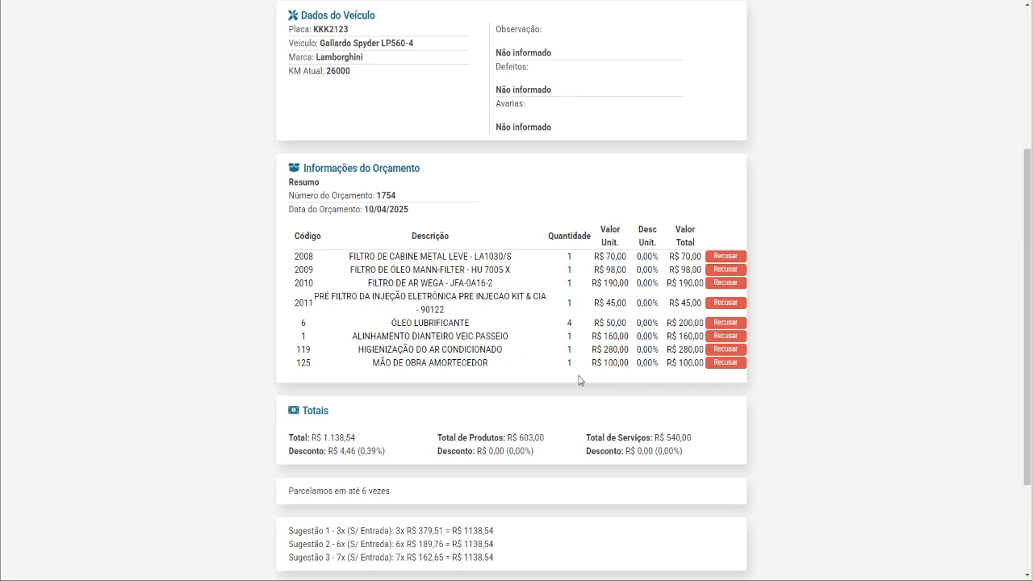
{"action": "scroll", "coordinate": [803, 514], "scroll_direction": "down", "scroll_amount": 1}
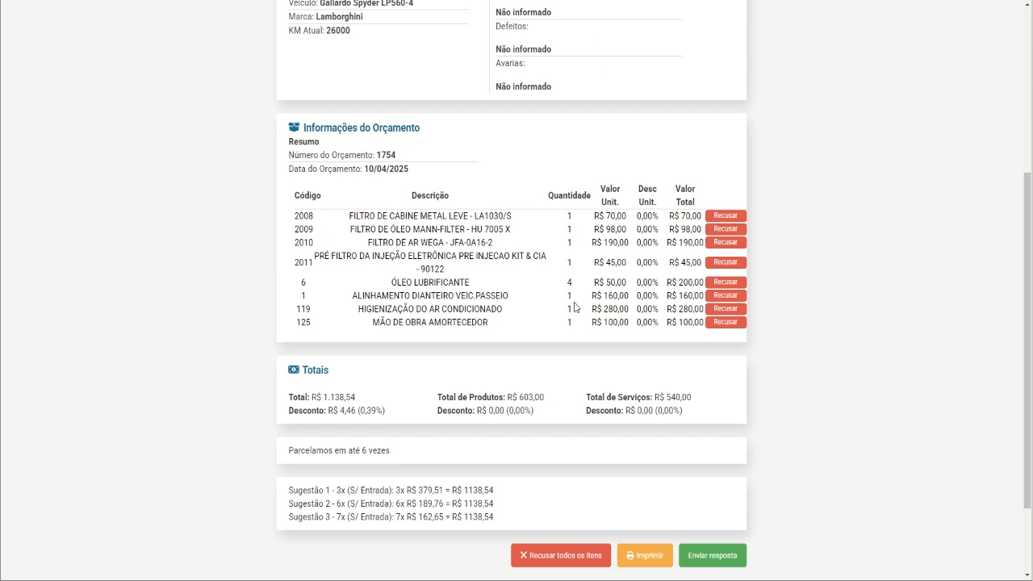
{"action": "left_click", "coordinate": [725, 262]}
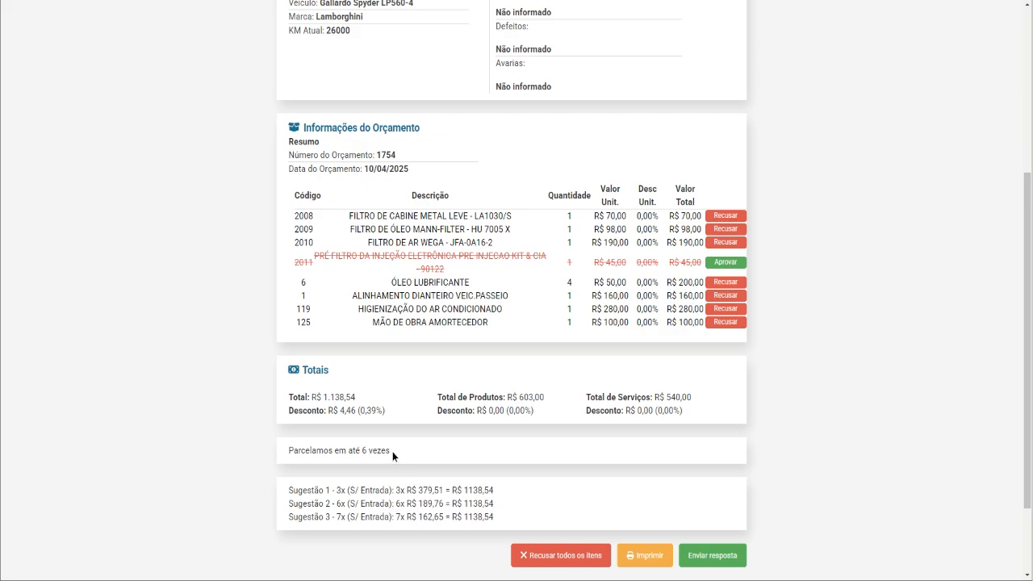
Compare the quote's footer text with the default Orçamento footer text in the Impressos sales settings.
{"action": "left_click_drag", "start_coordinate": [392, 451], "coordinate": [285, 449]}
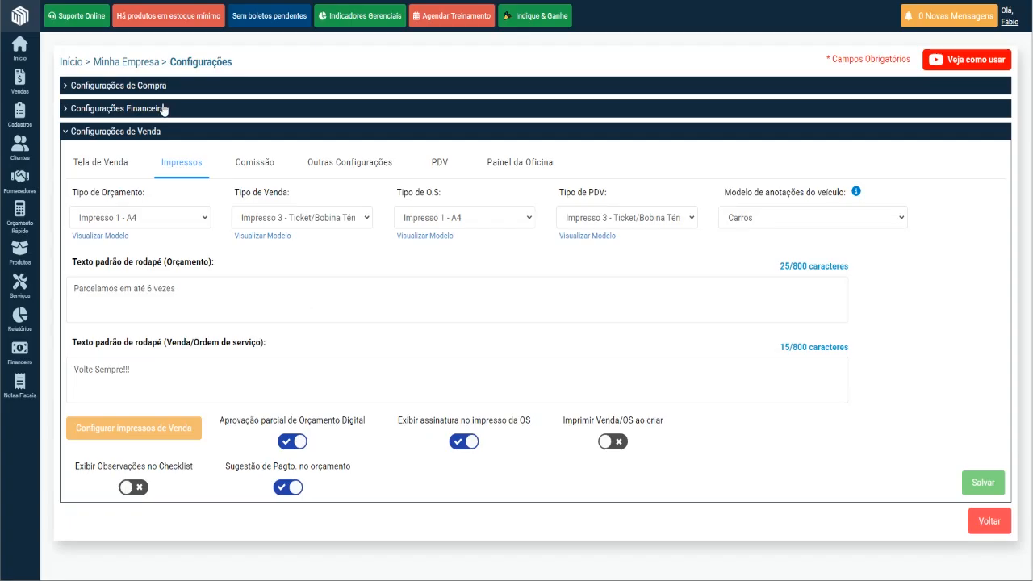
{"action": "left_click", "coordinate": [183, 289]}
{"action": "left_click_drag", "start_coordinate": [183, 289], "coordinate": [71, 289]}
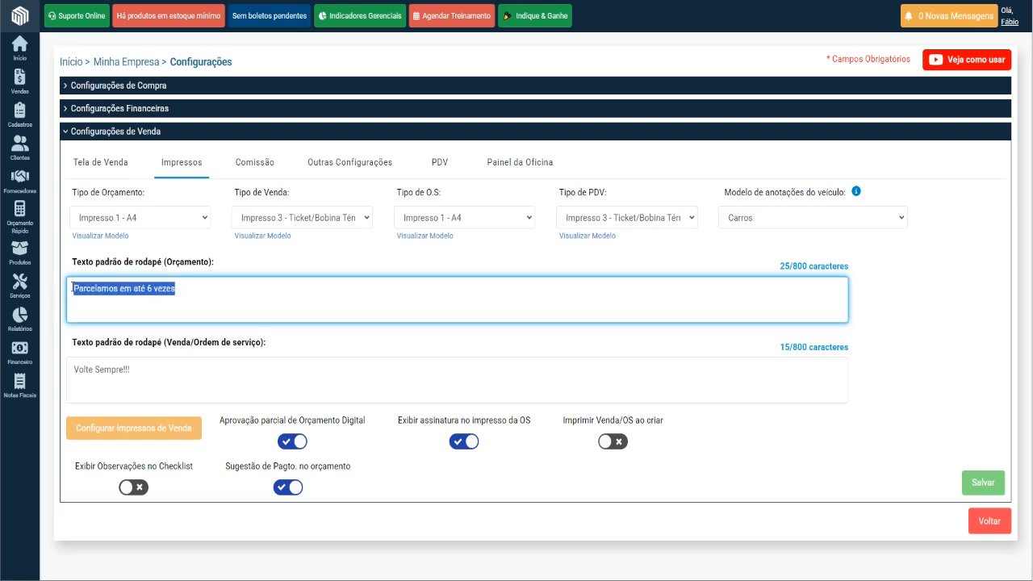
{"action": "left_click", "coordinate": [242, 299]}
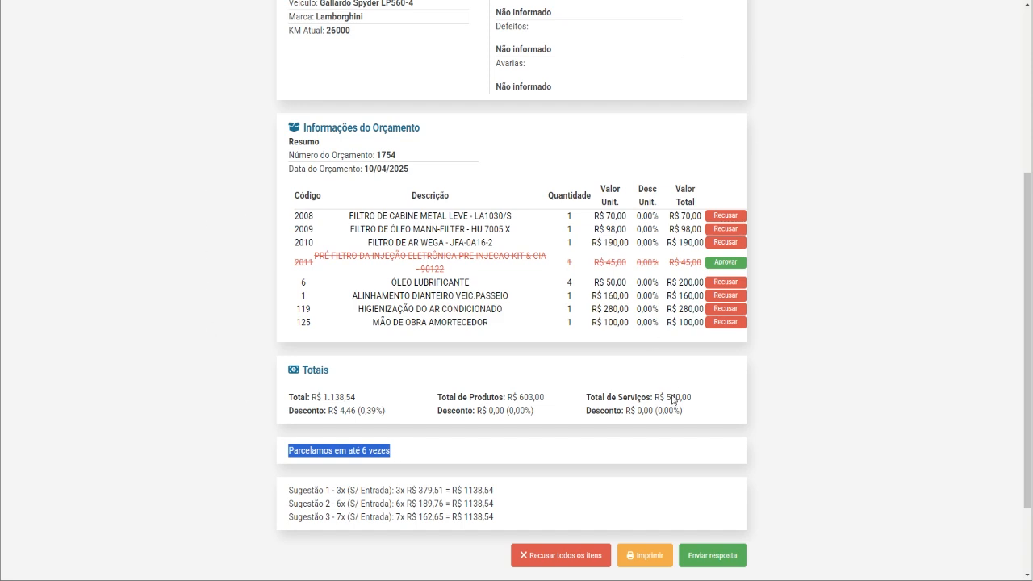
Send the customer's response to the digital quote and dismiss the notification in the sales list.
{"action": "left_click", "coordinate": [722, 556]}
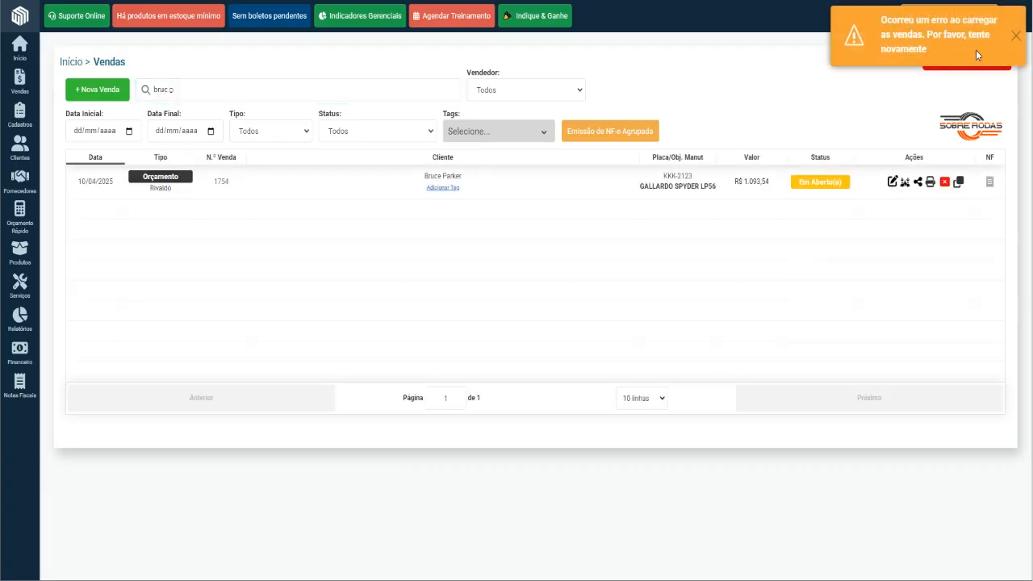
{"action": "left_click", "coordinate": [1016, 36]}
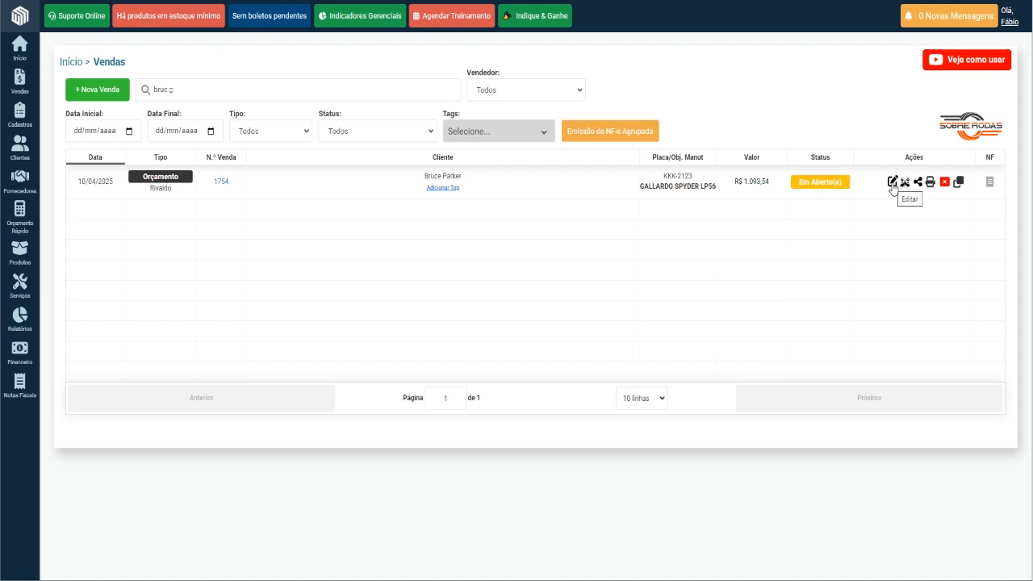
Open the customer's quote for editing, collapse Dados do Cliente and expand its Itens section.
{"action": "left_click", "coordinate": [892, 182]}
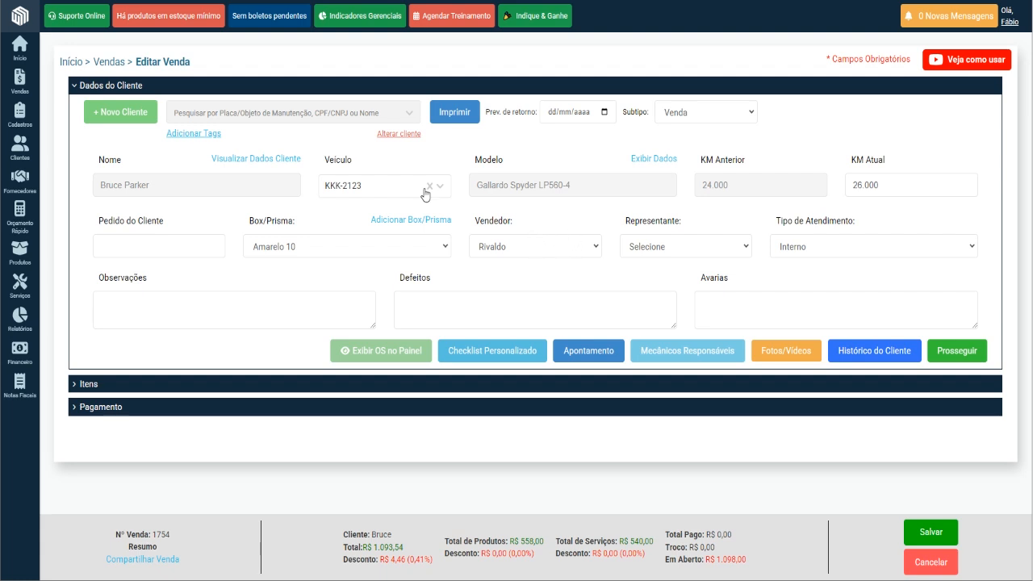
{"action": "left_click", "coordinate": [123, 86]}
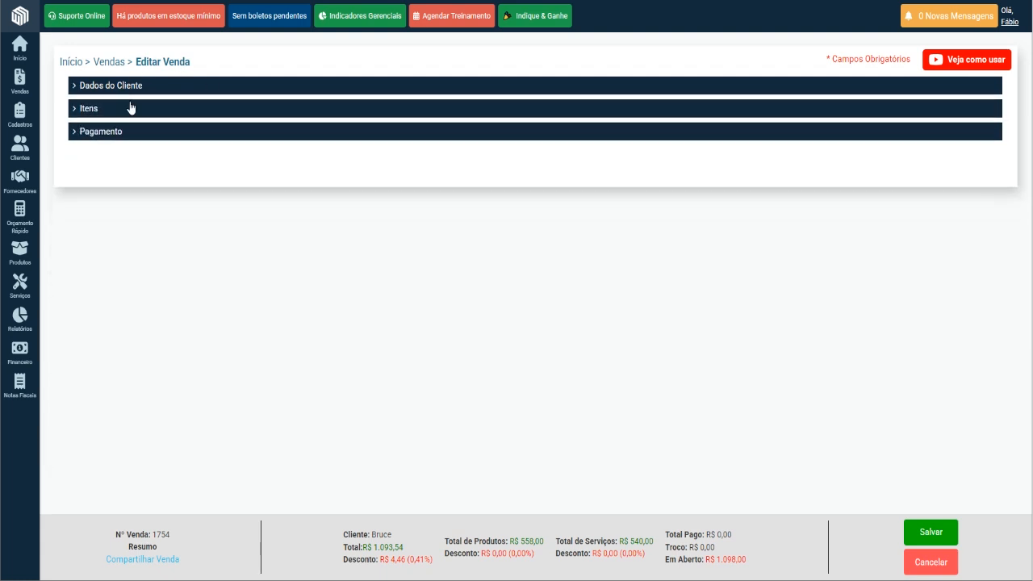
{"action": "left_click", "coordinate": [86, 110]}
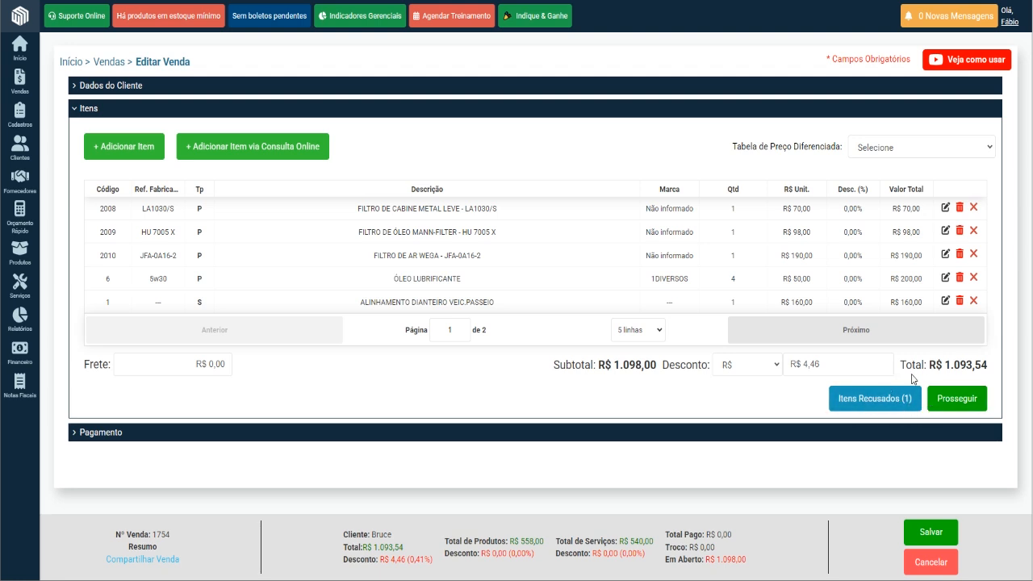
Check the quote's total and the value of the item refused by the customer, and return to the items.
{"action": "left_click_drag", "start_coordinate": [945, 363], "coordinate": [996, 366]}
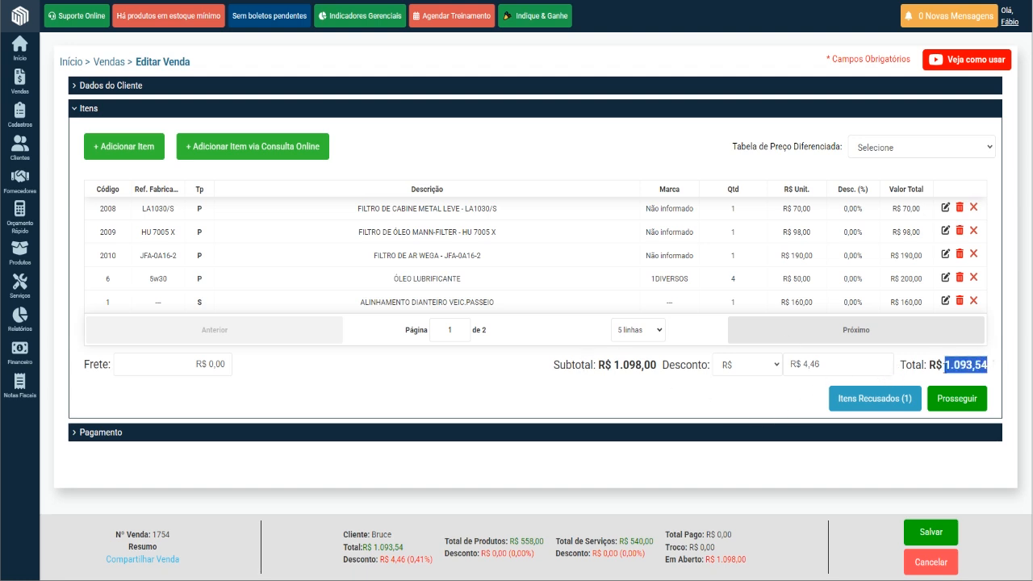
{"action": "left_click", "coordinate": [873, 399]}
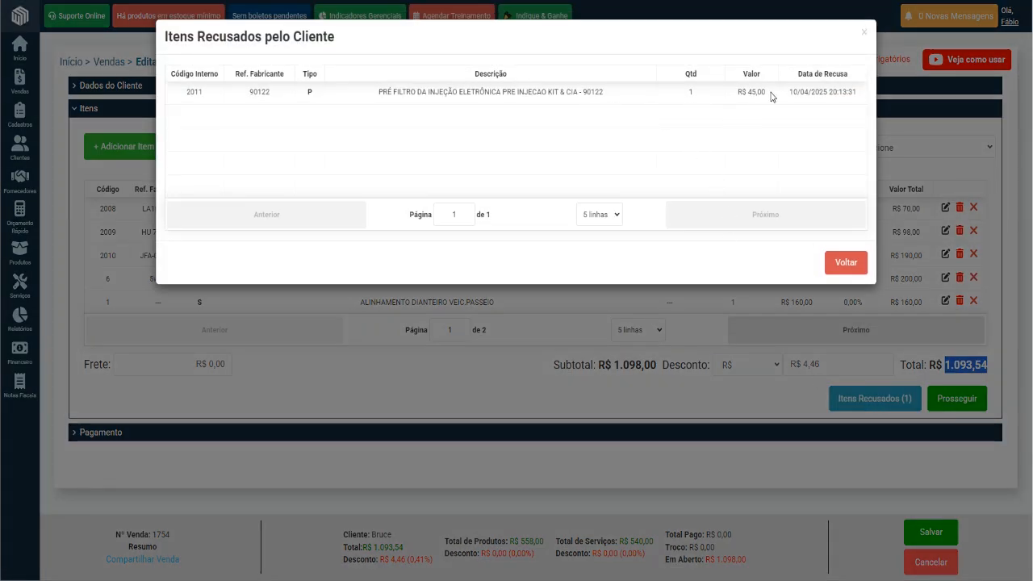
{"action": "left_click_drag", "start_coordinate": [773, 94], "coordinate": [735, 94]}
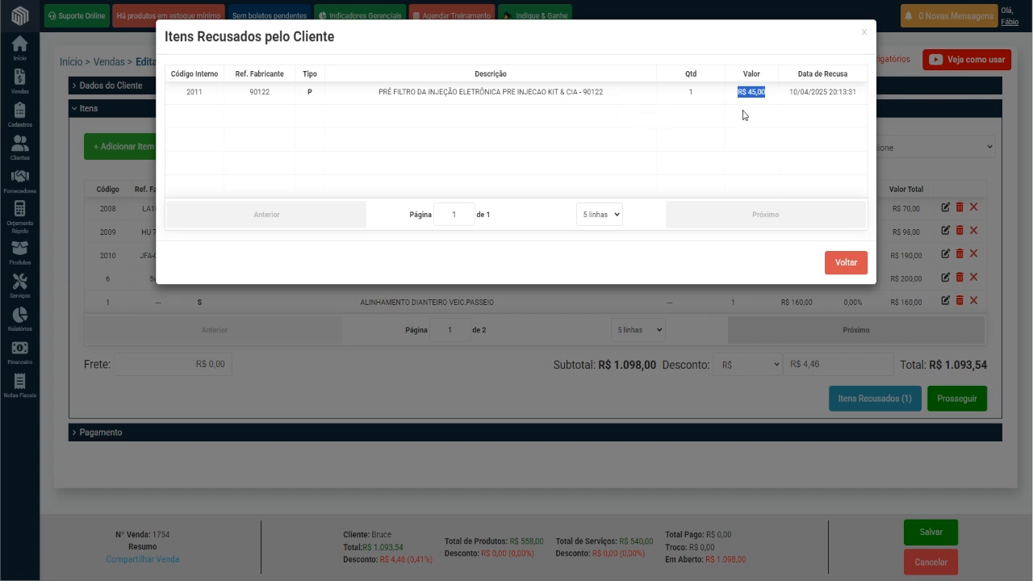
{"action": "left_click", "coordinate": [846, 263]}
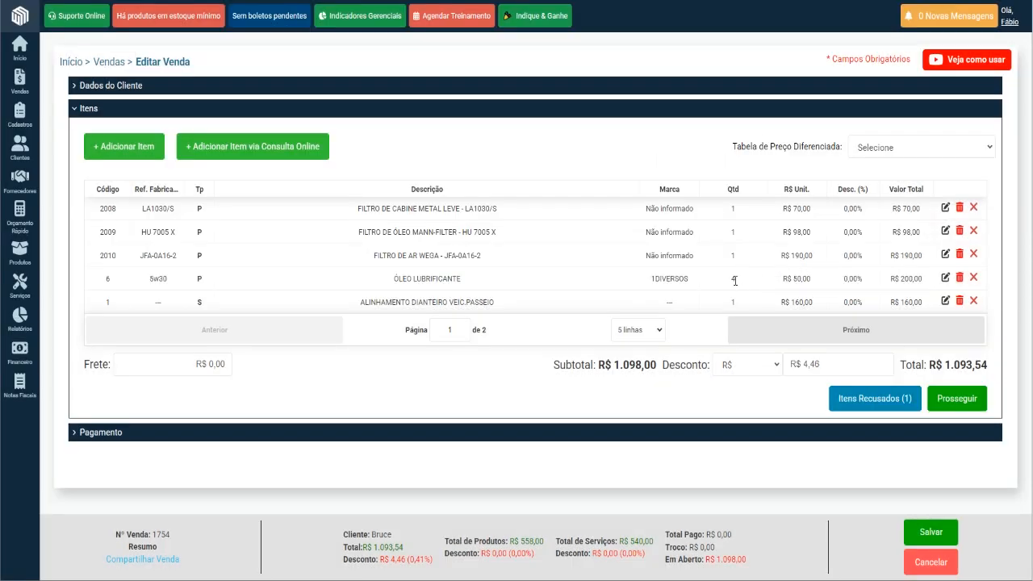
Clear the quote's discount to R$ 0,00 by switching its type to % and back to R$.
{"action": "left_click", "coordinate": [773, 367]}
{"action": "left_click", "coordinate": [764, 382]}
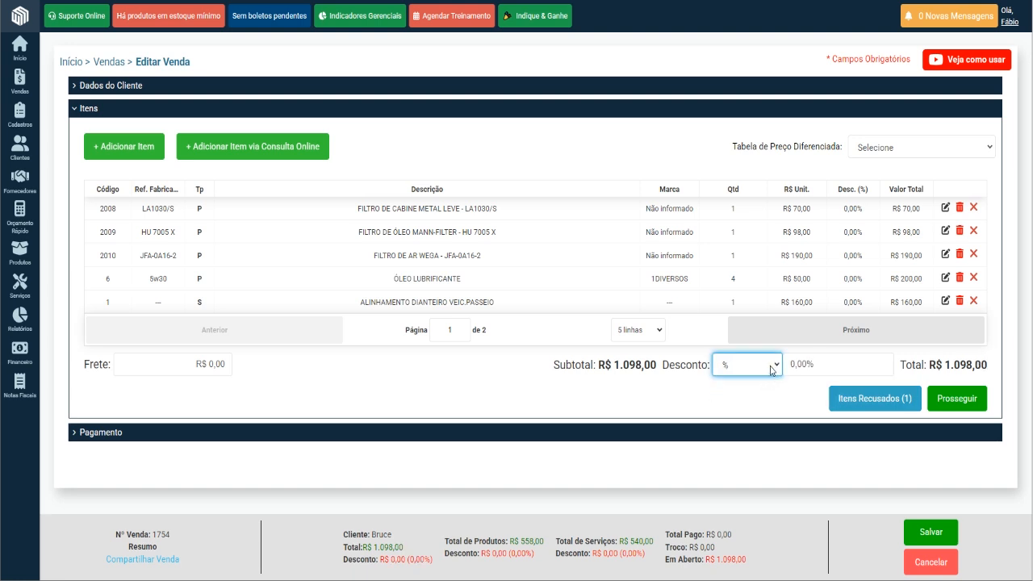
{"action": "left_click", "coordinate": [778, 367]}
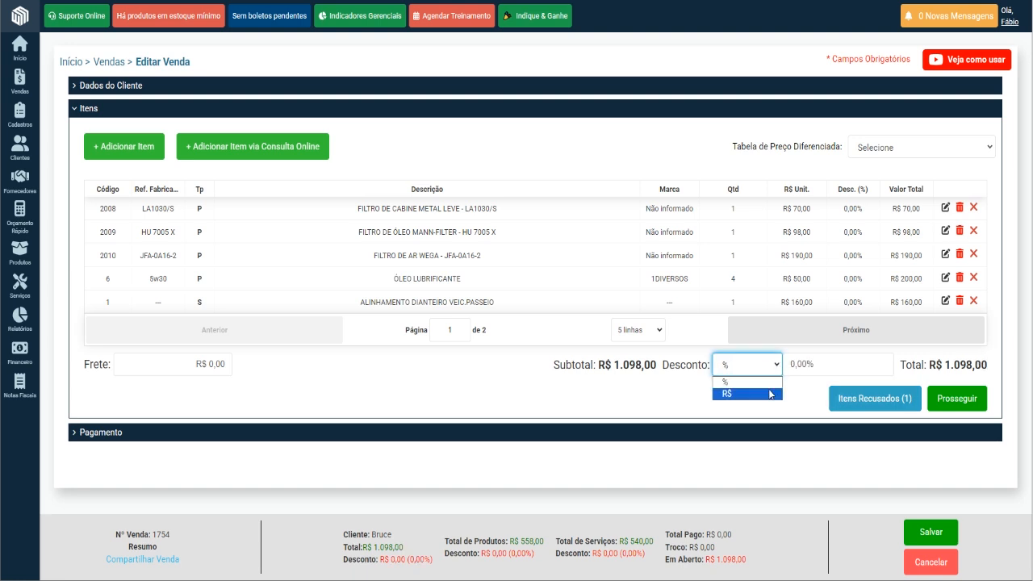
{"action": "left_click", "coordinate": [774, 390]}
{"action": "left_click", "coordinate": [794, 359]}
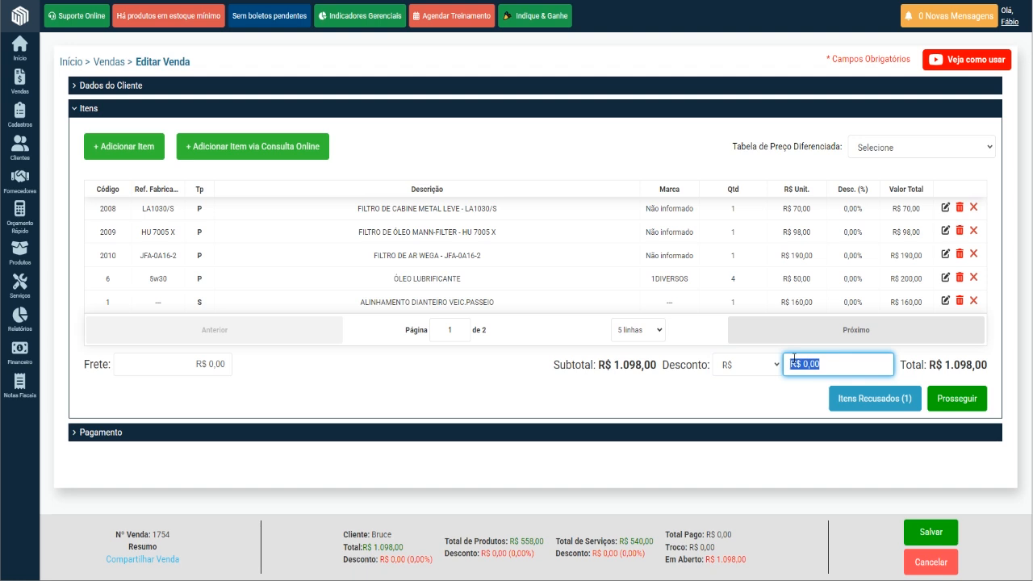
{"action": "left_click", "coordinate": [767, 385]}
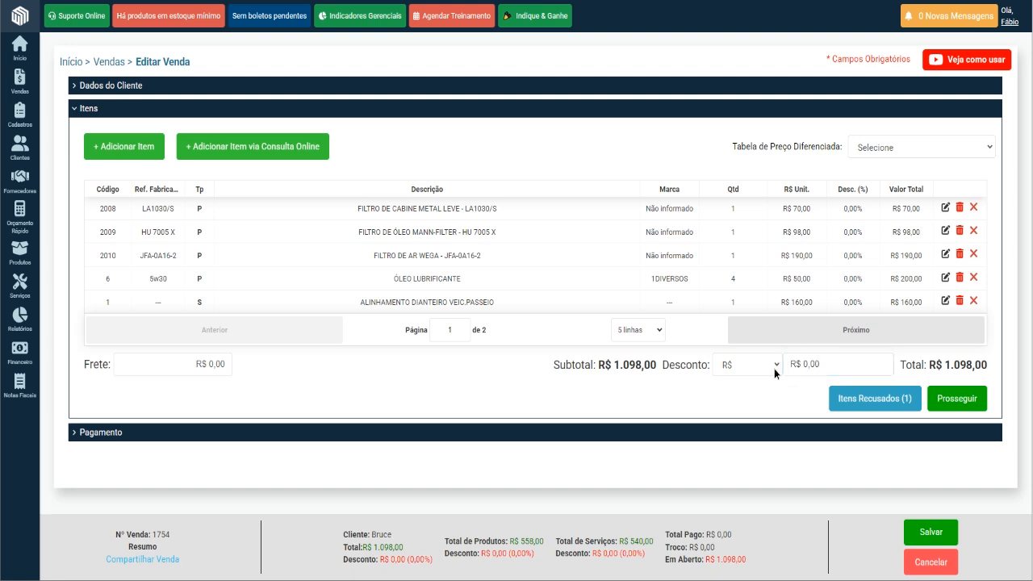
{"action": "left_click", "coordinate": [774, 368]}
{"action": "left_click", "coordinate": [805, 392]}
{"action": "left_click", "coordinate": [805, 392]}
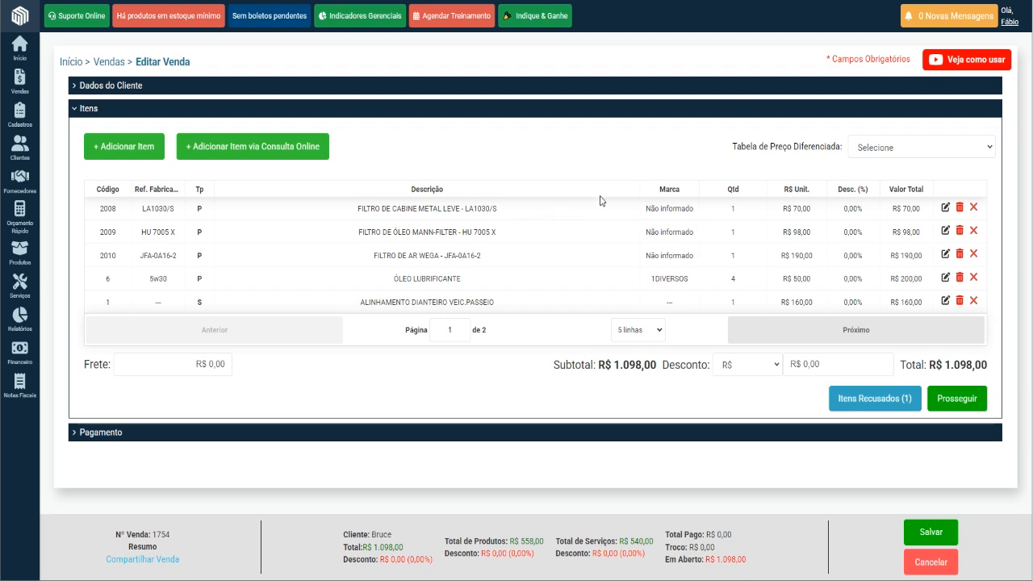
Save the quote with the option Salvar e Abrir Ordem de Serviço.
{"action": "left_click", "coordinate": [930, 534]}
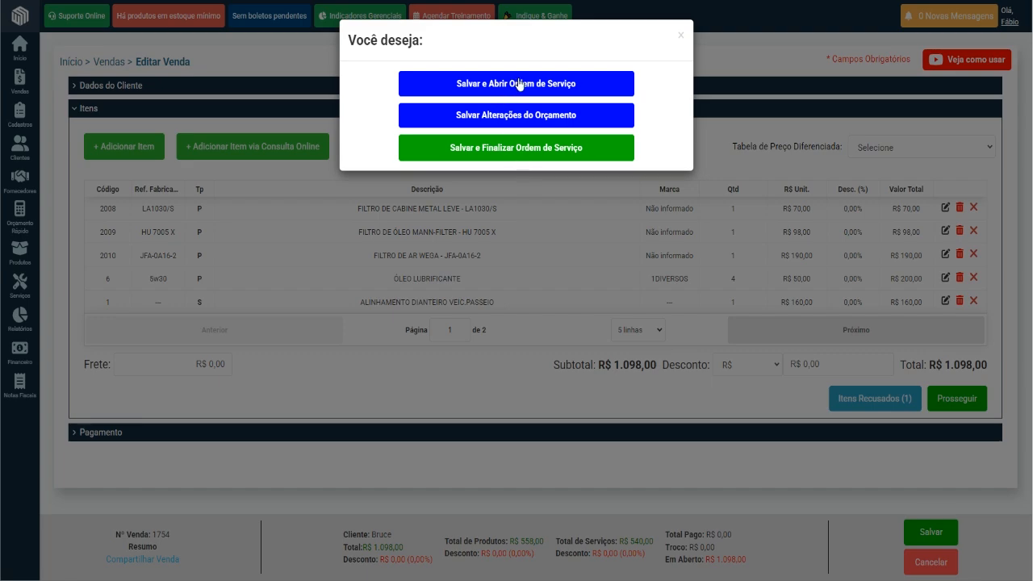
{"action": "left_click", "coordinate": [519, 84]}
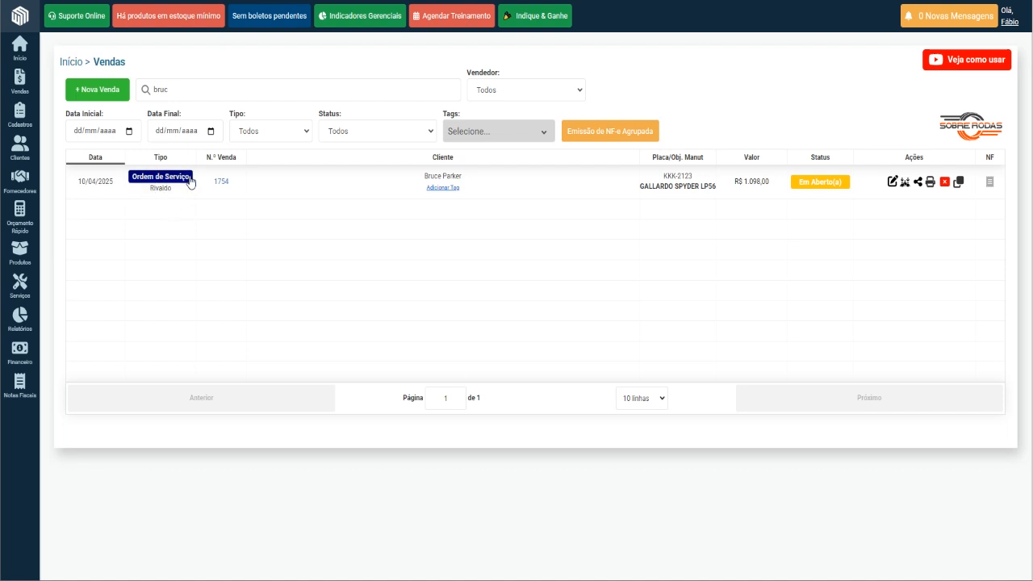
Open the customer's service order for editing, collapse Dados do Cliente and expand its Pagamento section.
{"action": "mouse_move", "coordinate": [24, 85]}
{"action": "left_click", "coordinate": [893, 188]}
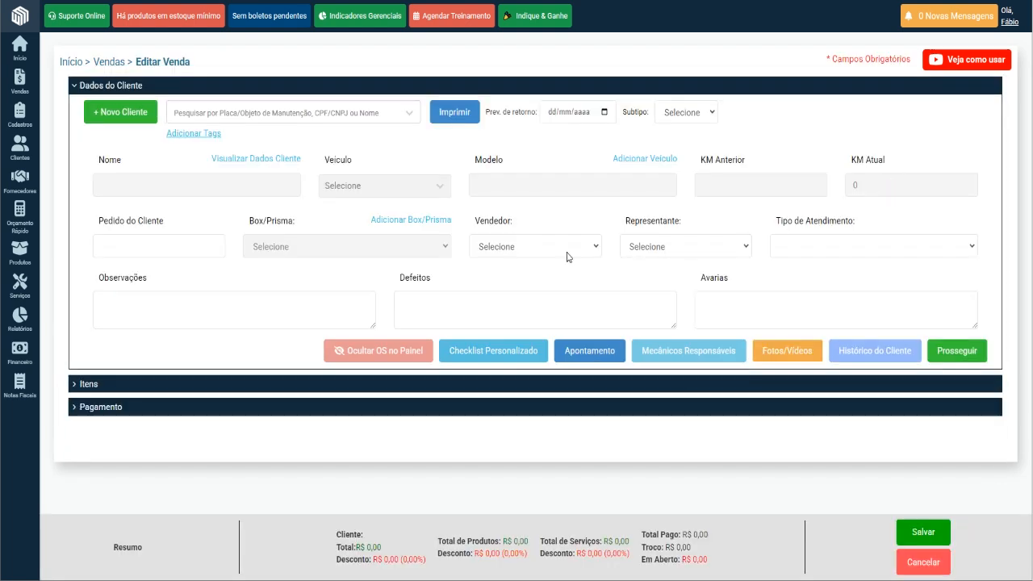
{"action": "left_click", "coordinate": [126, 89]}
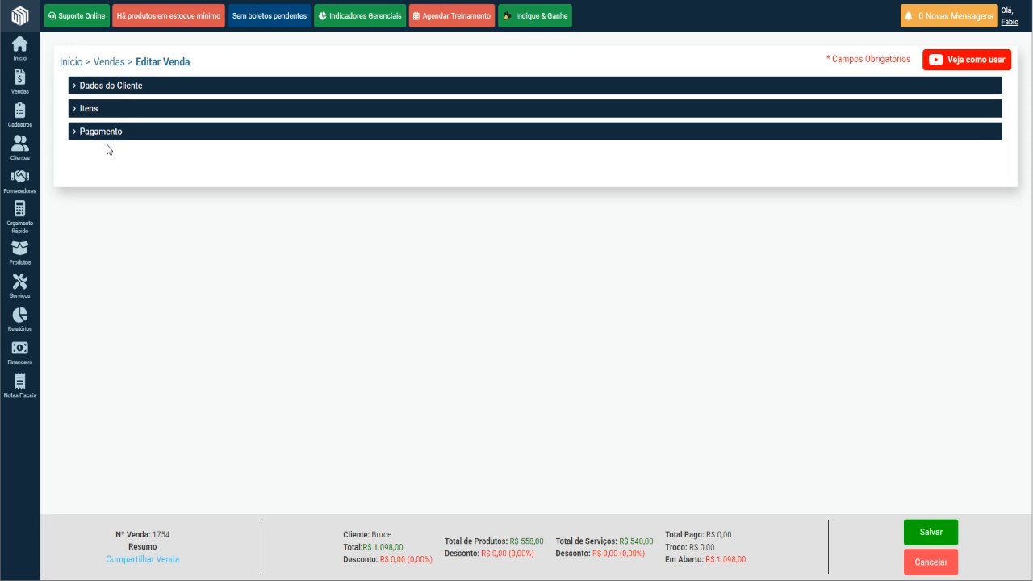
{"action": "left_click", "coordinate": [101, 133]}
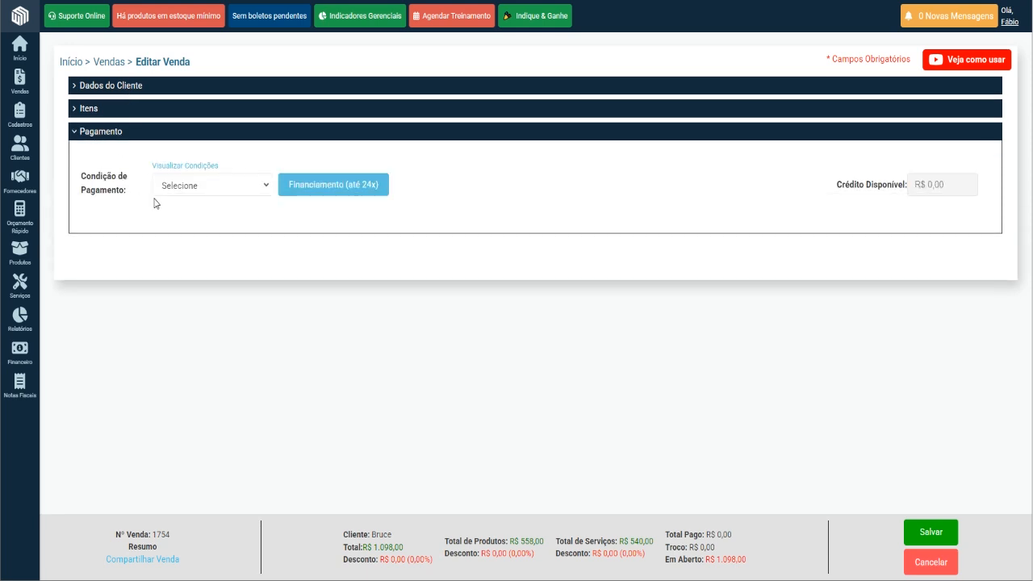
Set the payment condition to 3 vezes 5% and check the interest applied to the installment values.
{"action": "left_click", "coordinate": [248, 192]}
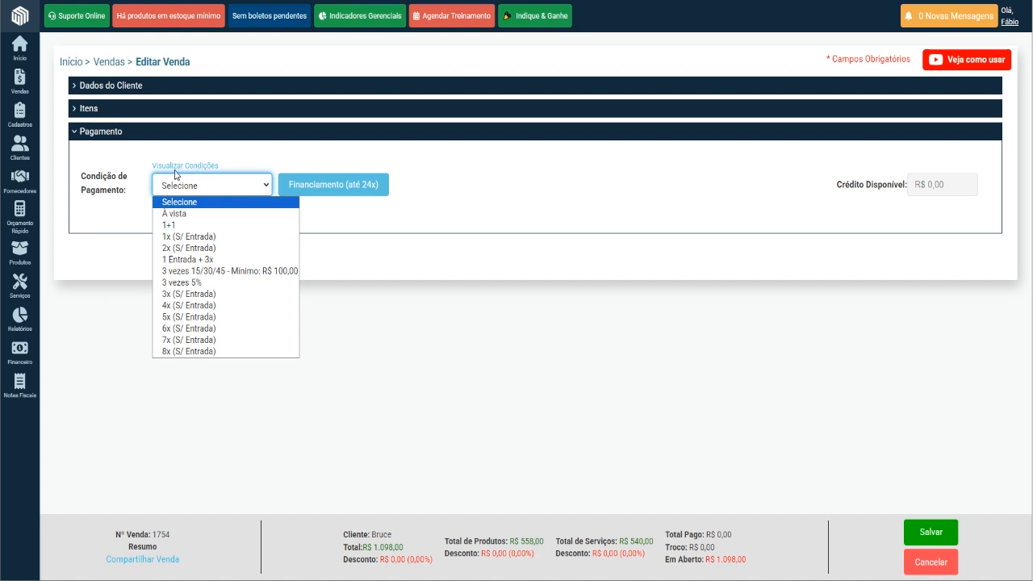
{"action": "mouse_move", "coordinate": [14, 117]}
{"action": "mouse_move", "coordinate": [56, 155]}
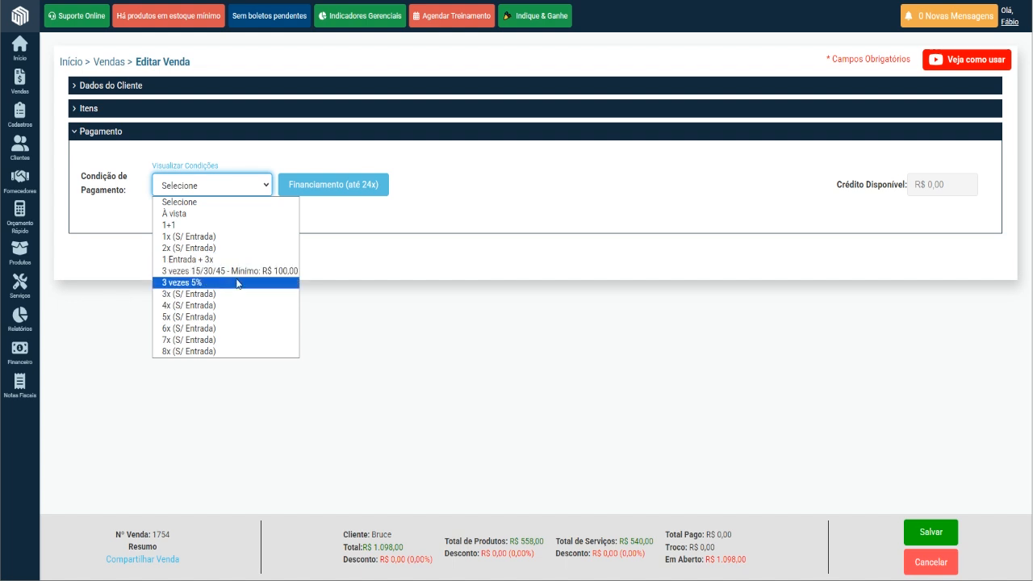
{"action": "left_click", "coordinate": [185, 284]}
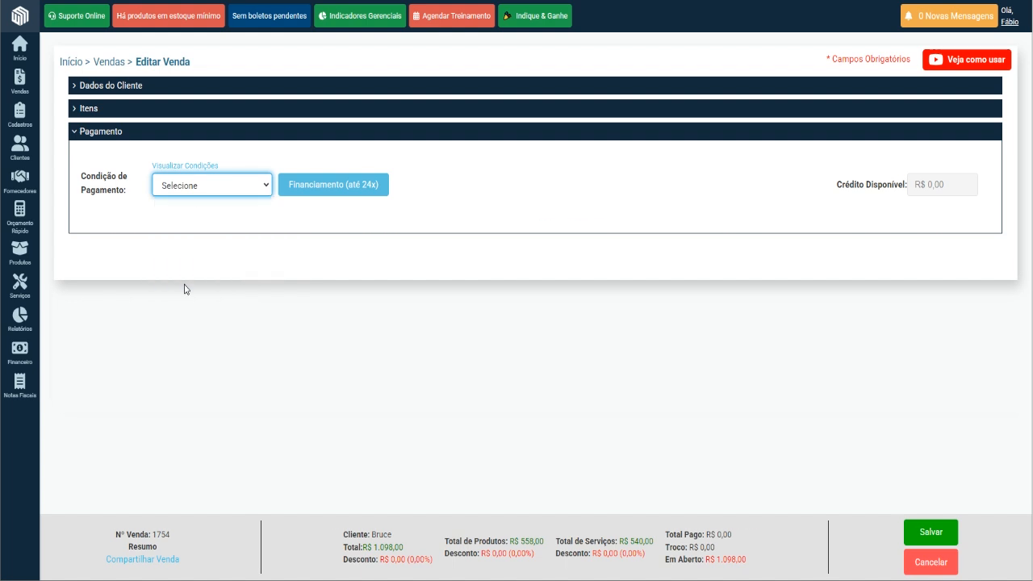
{"action": "left_click_drag", "start_coordinate": [410, 246], "coordinate": [359, 242]}
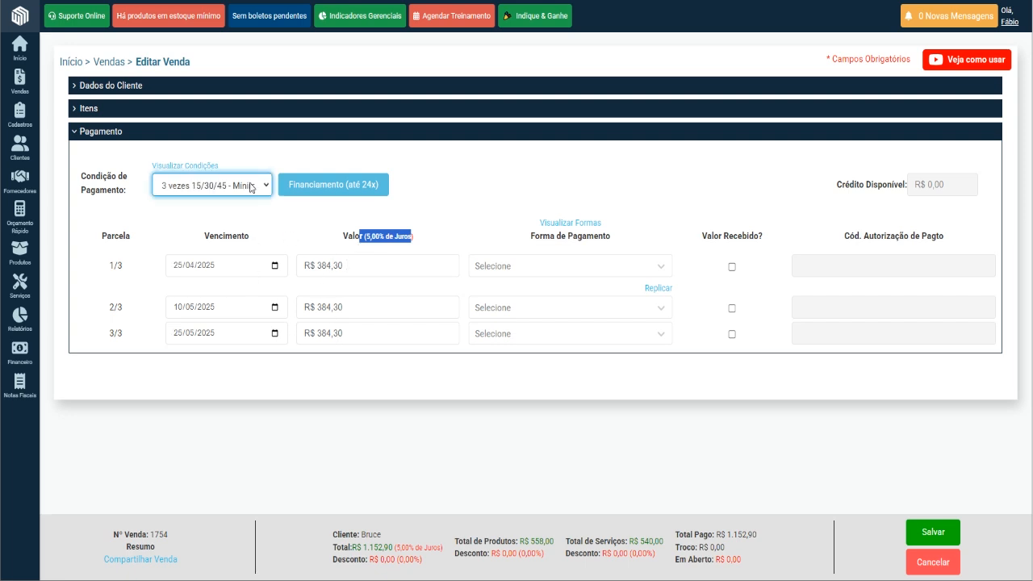
Change the payment condition to 2x (S/ Entrada) and set both installments' due dates to today, 10/04/2025.
{"action": "left_click", "coordinate": [251, 187]}
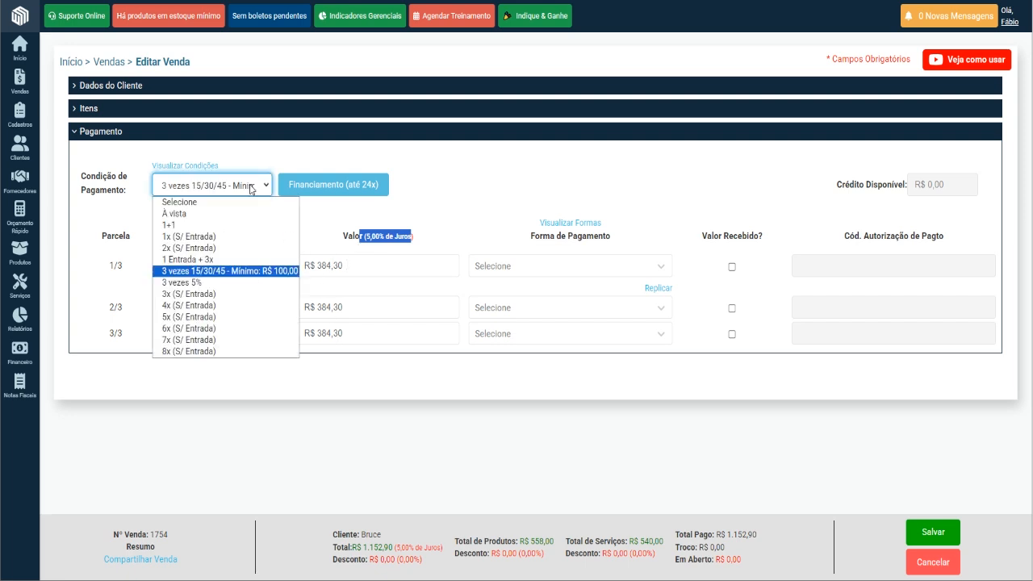
{"action": "left_click", "coordinate": [228, 248]}
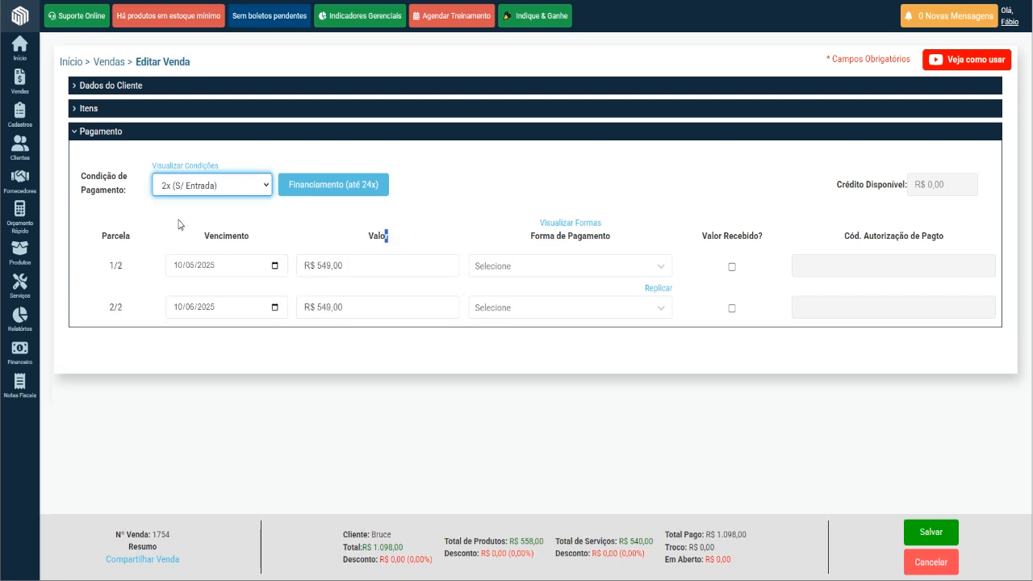
{"action": "left_click", "coordinate": [264, 226]}
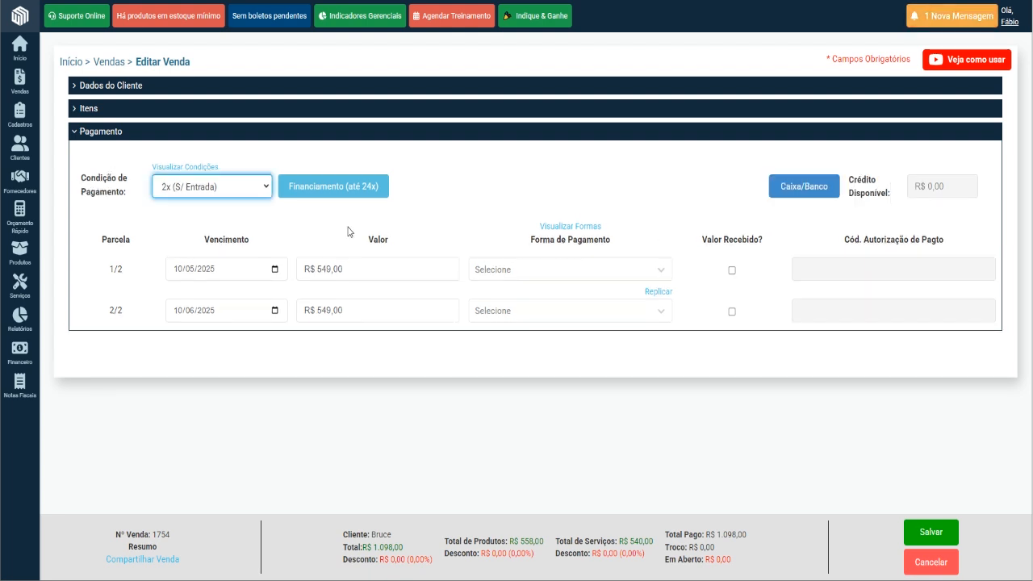
{"action": "left_click", "coordinate": [275, 272]}
{"action": "left_click", "coordinate": [276, 271]}
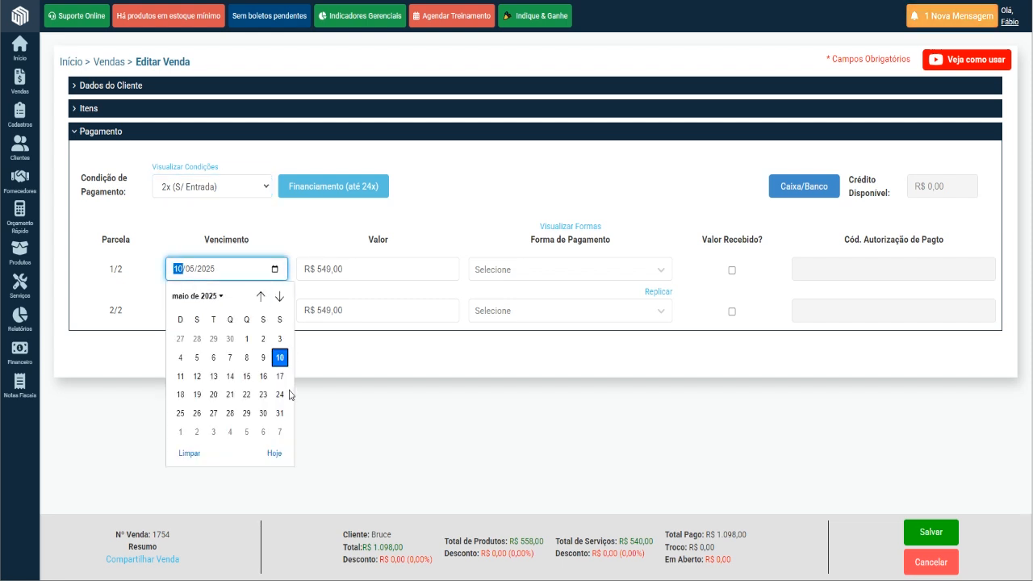
{"action": "left_click", "coordinate": [272, 457]}
{"action": "left_click", "coordinate": [274, 313]}
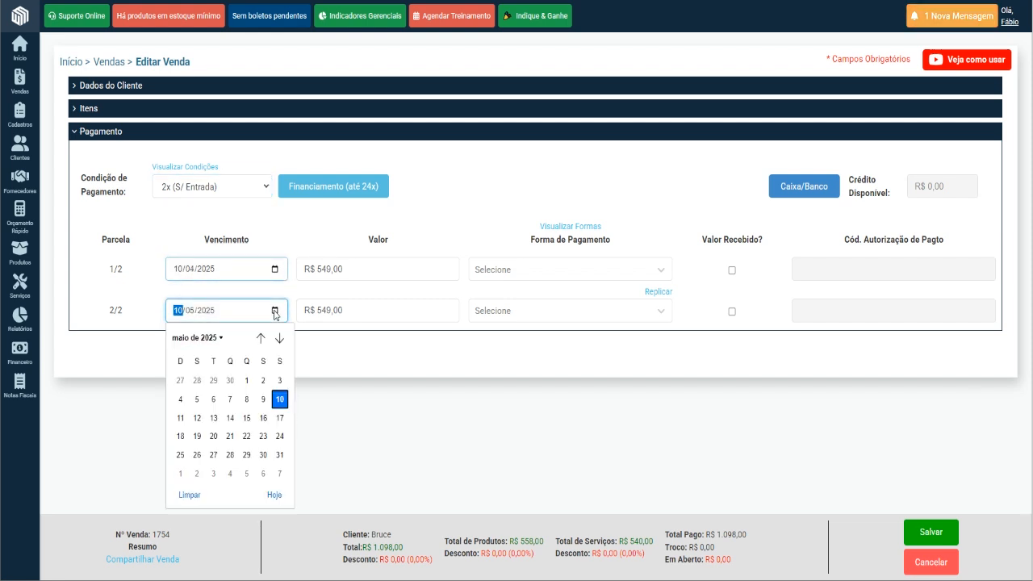
{"action": "left_click", "coordinate": [278, 498]}
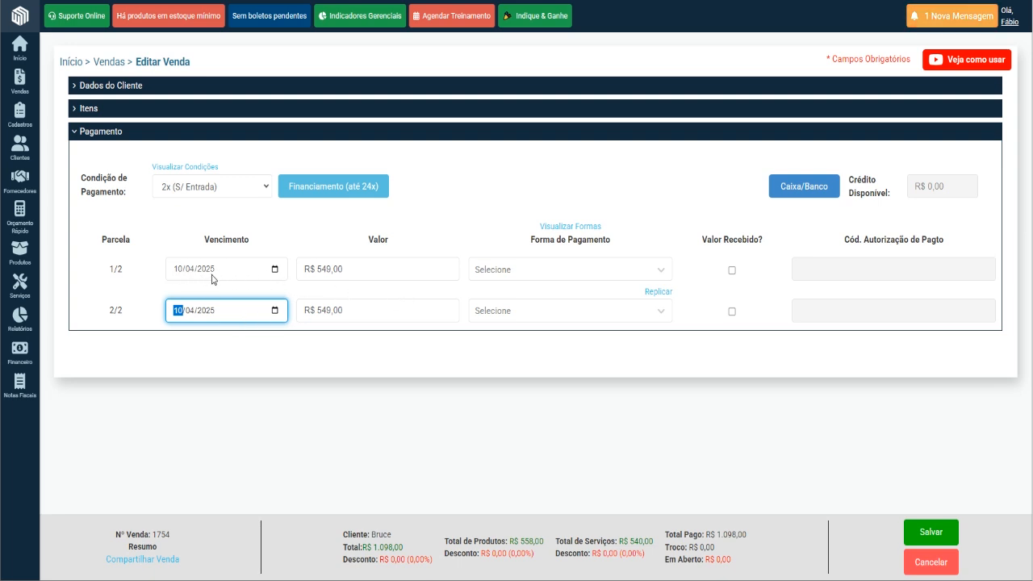
Set the first installment's payment form to DINHEIRO and the second's to PIX.
{"action": "left_click", "coordinate": [348, 271]}
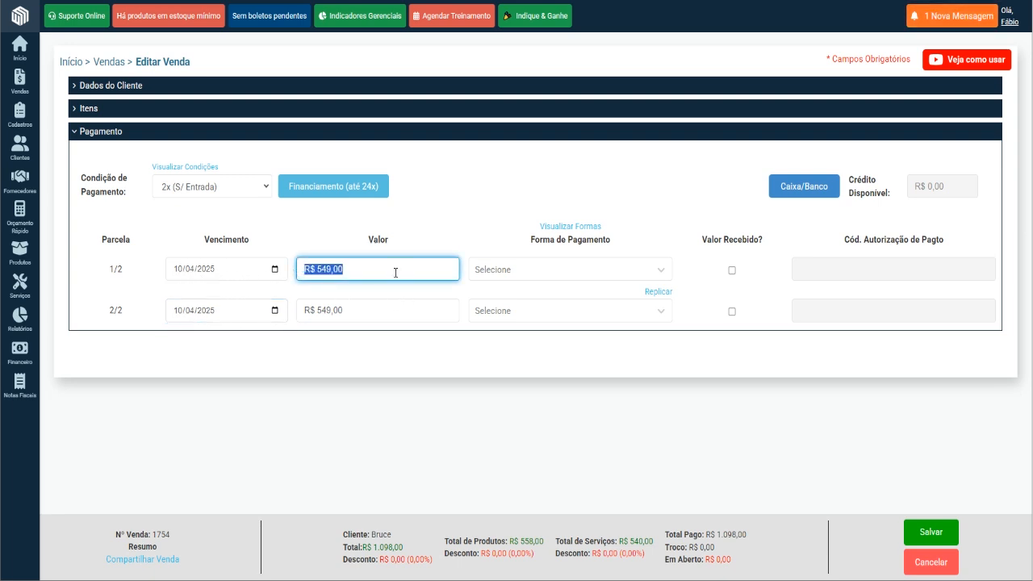
{"action": "left_click", "coordinate": [511, 272]}
{"action": "left_click", "coordinate": [519, 349]}
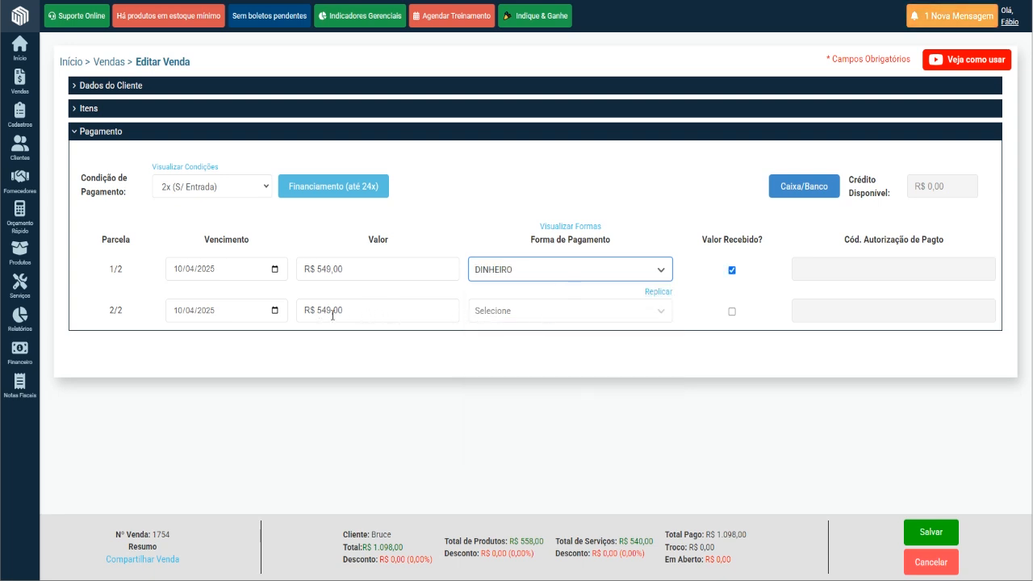
{"action": "left_click", "coordinate": [516, 320]}
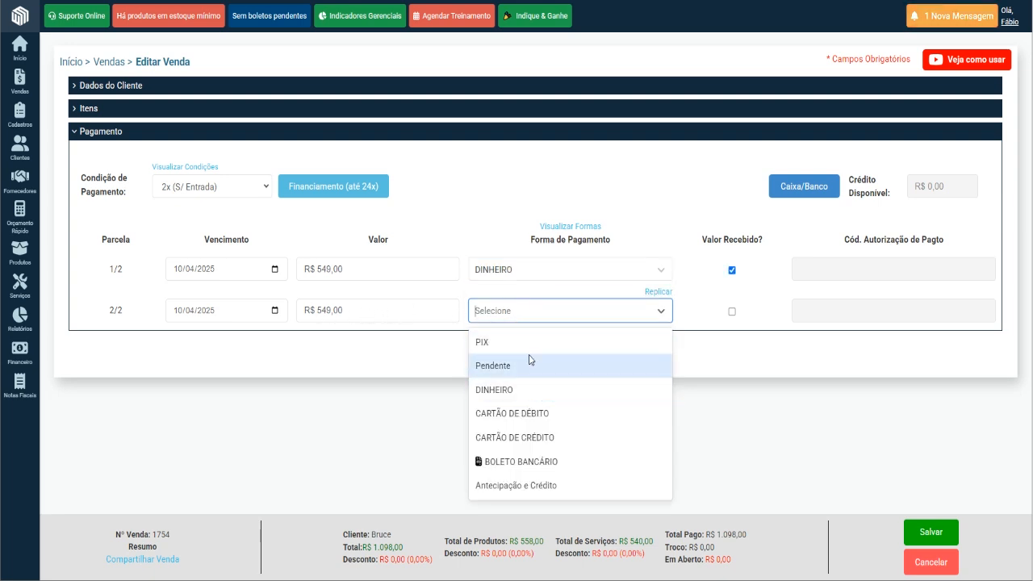
{"action": "left_click", "coordinate": [526, 343]}
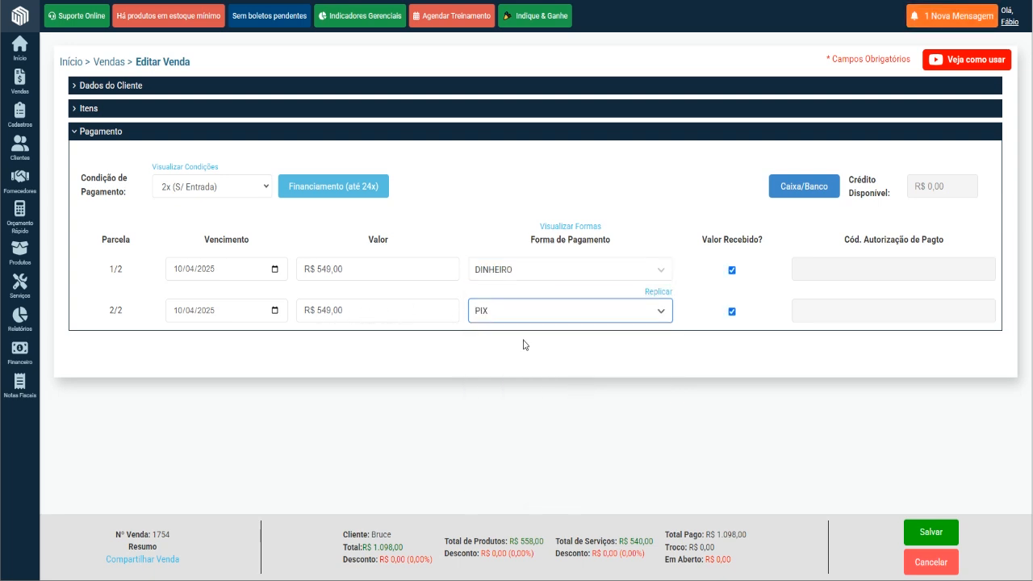
Change the payment condition to À vista with PIX as the payment form.
{"action": "left_click", "coordinate": [256, 193]}
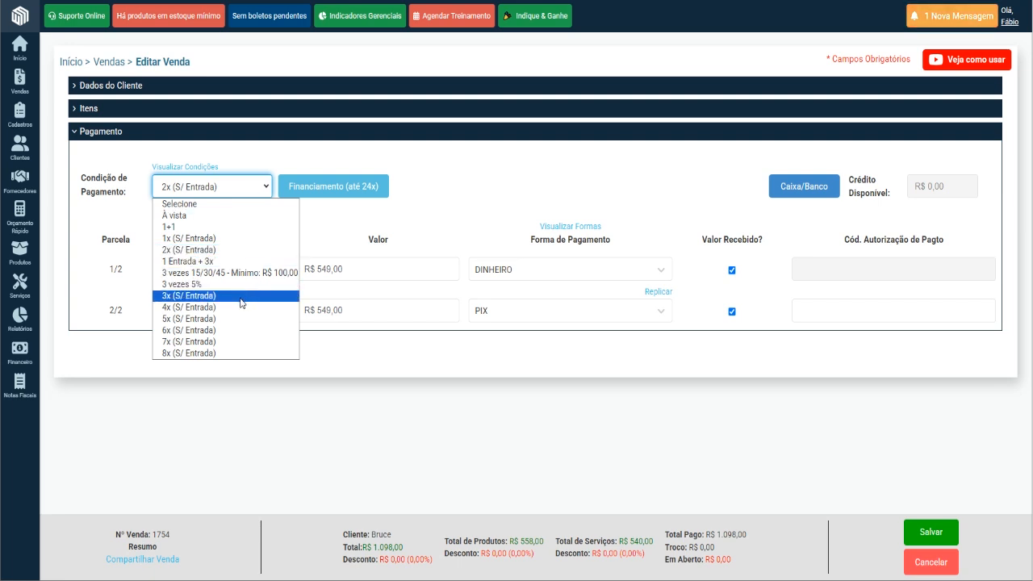
{"action": "left_click", "coordinate": [227, 216]}
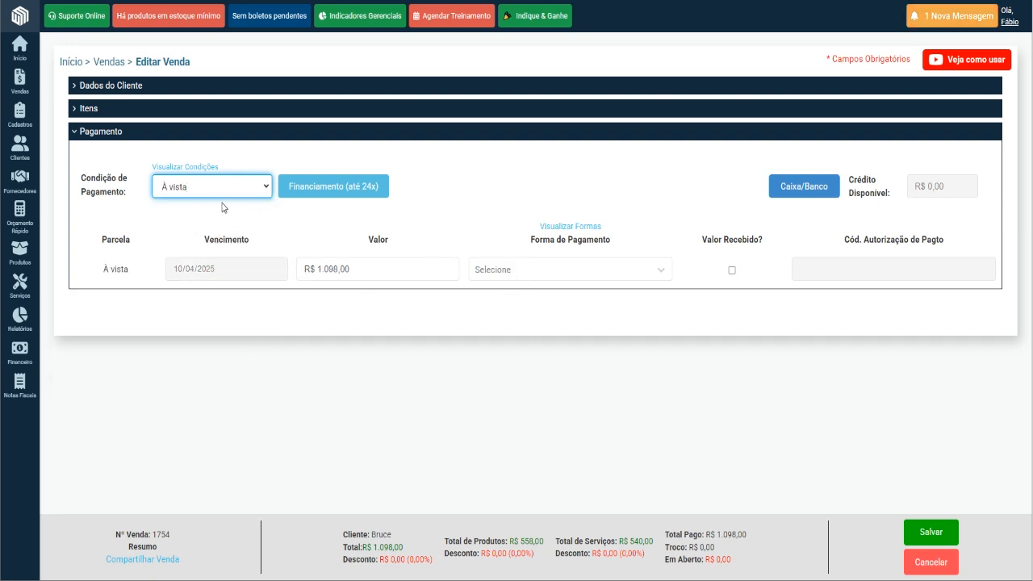
{"action": "left_click", "coordinate": [489, 270]}
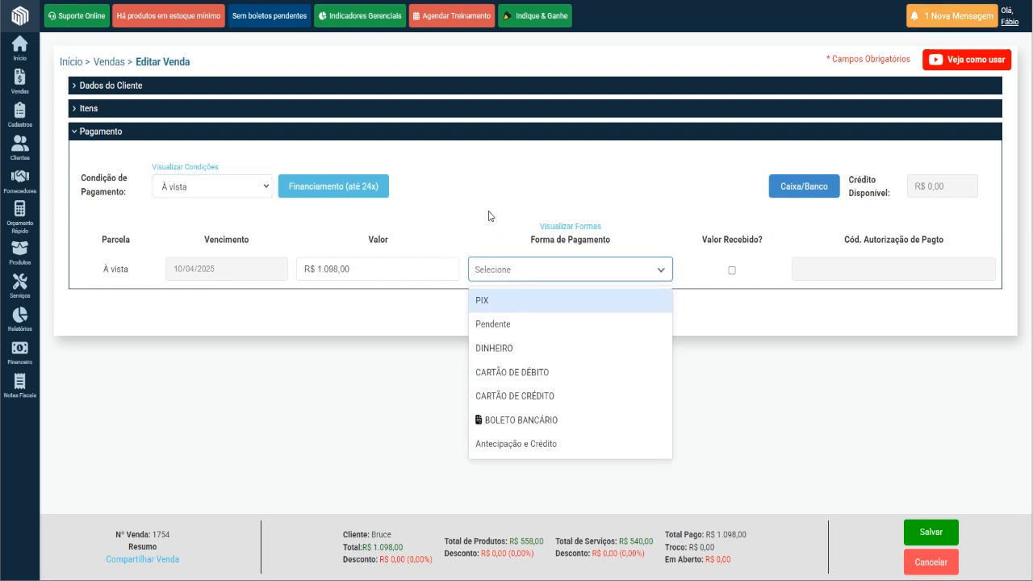
{"action": "left_click", "coordinate": [704, 210]}
{"action": "left_click", "coordinate": [643, 269]}
{"action": "left_click", "coordinate": [611, 301]}
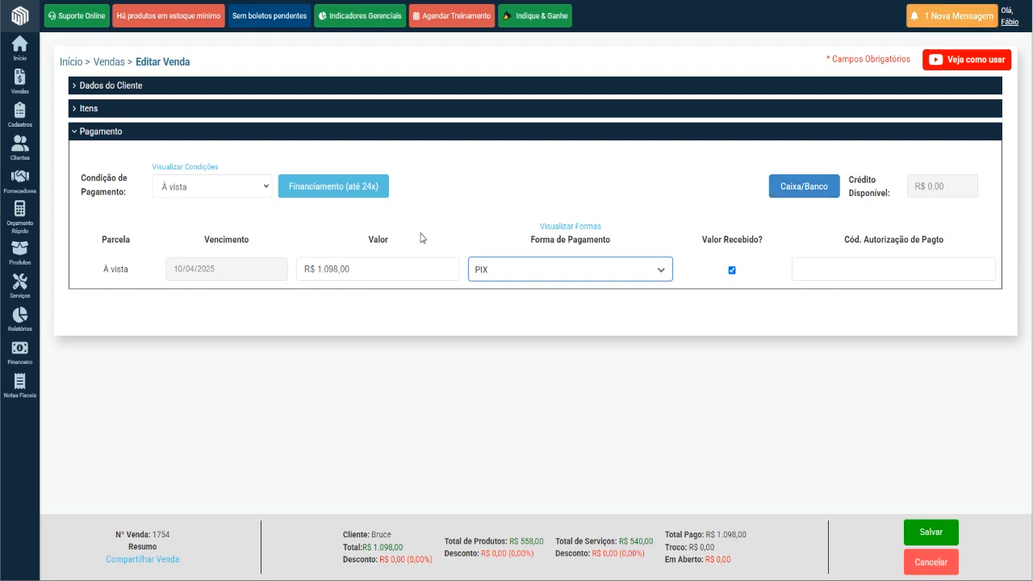
Change the payment condition to 1x (S/ Entrada), due 11/04/2025, with Pendente as the payment form.
{"action": "left_click", "coordinate": [241, 193]}
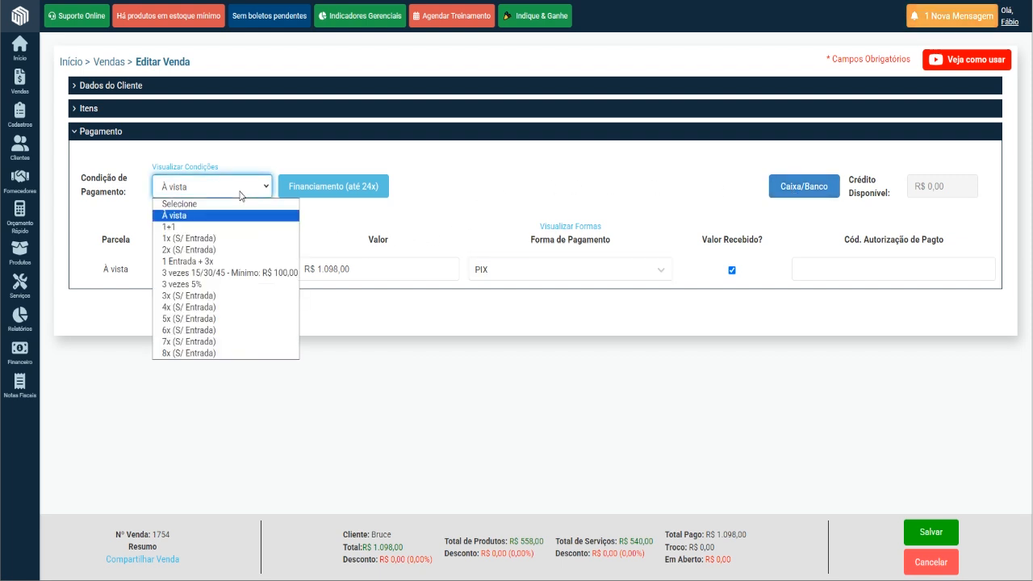
{"action": "left_click", "coordinate": [243, 239]}
{"action": "left_click", "coordinate": [275, 270]}
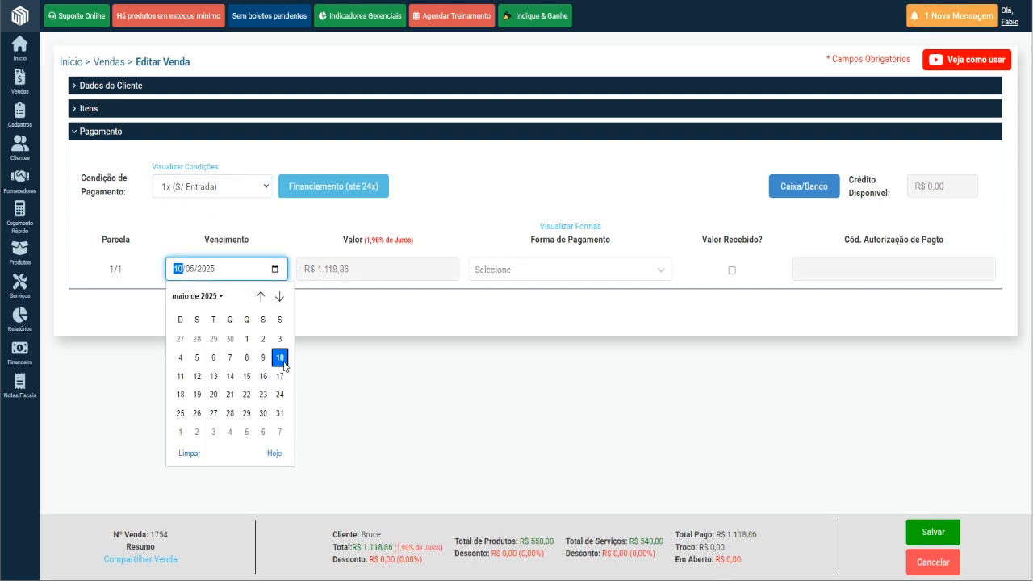
{"action": "left_click", "coordinate": [280, 359]}
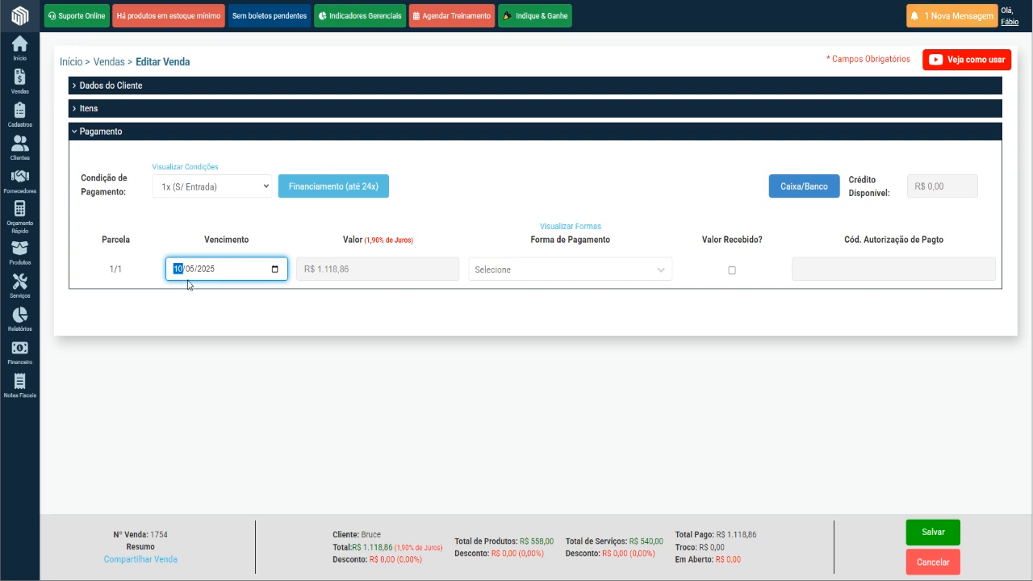
{"action": "left_click", "coordinate": [274, 269]}
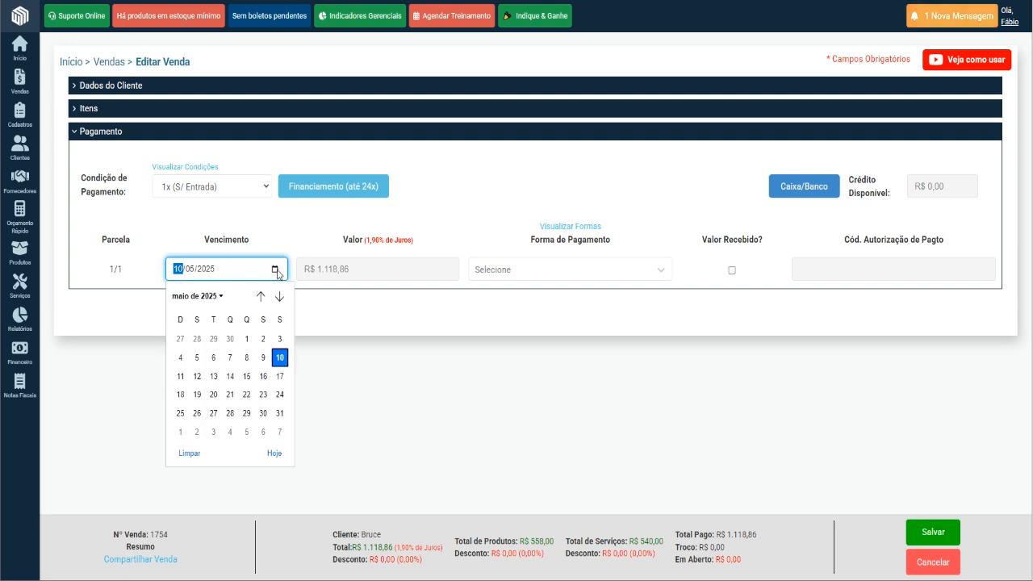
{"action": "left_click", "coordinate": [277, 454]}
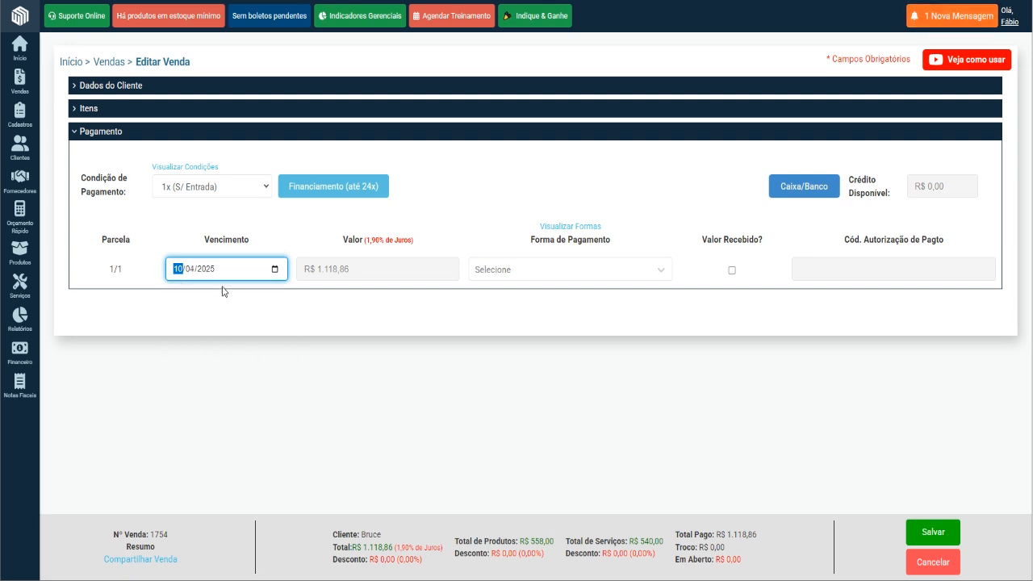
{"action": "left_click", "coordinate": [275, 270]}
{"action": "left_click", "coordinate": [264, 360]}
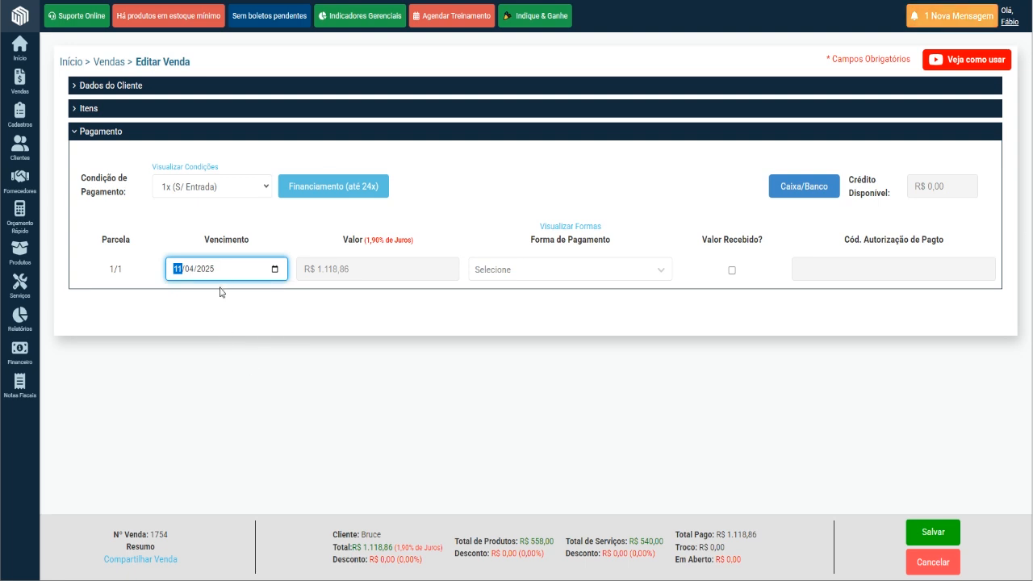
{"action": "left_click", "coordinate": [515, 272]}
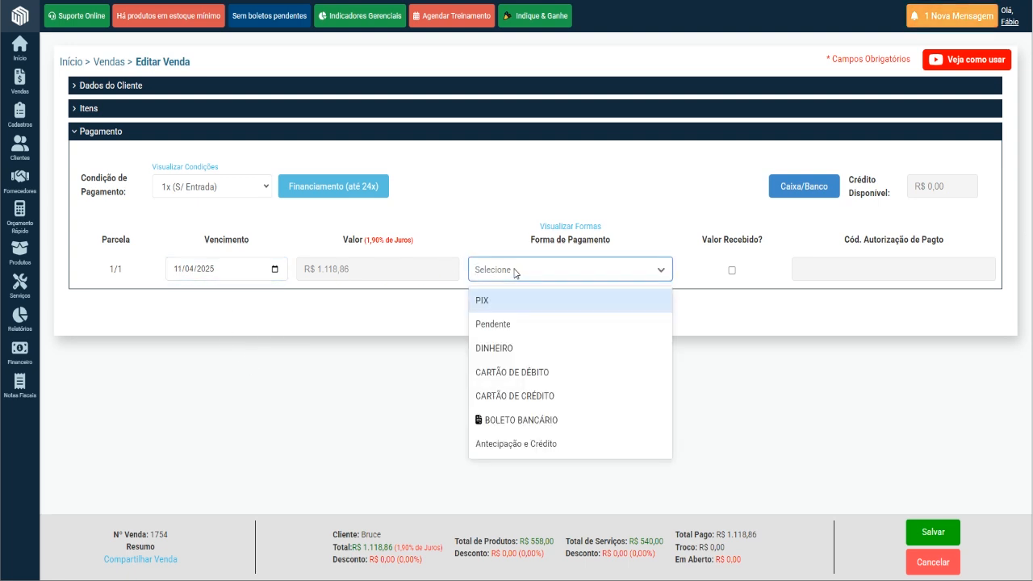
{"action": "left_click", "coordinate": [526, 329]}
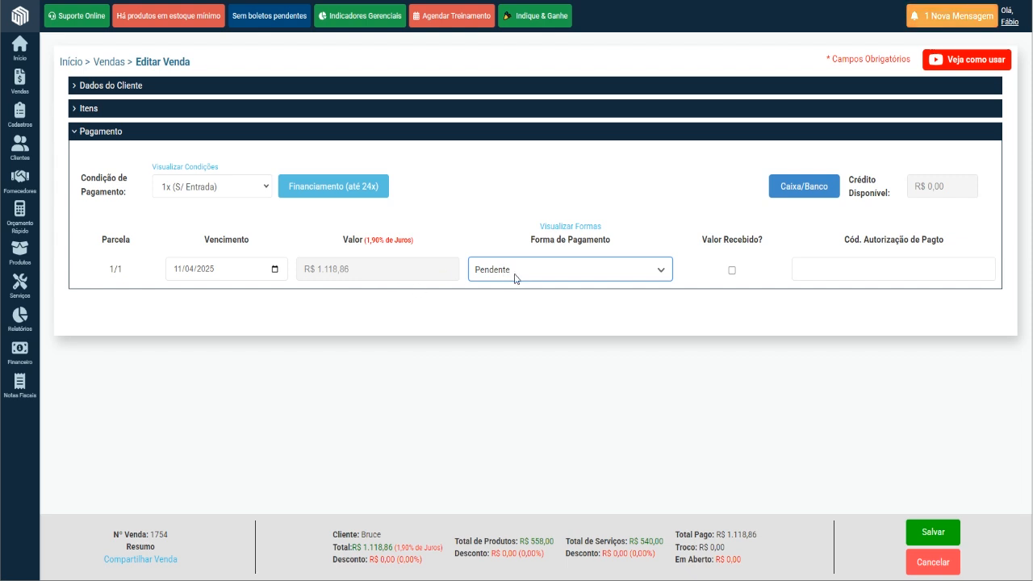
Review the registered payment forms and payment conditions, closing each list to return to the sale.
{"action": "left_click", "coordinate": [568, 230]}
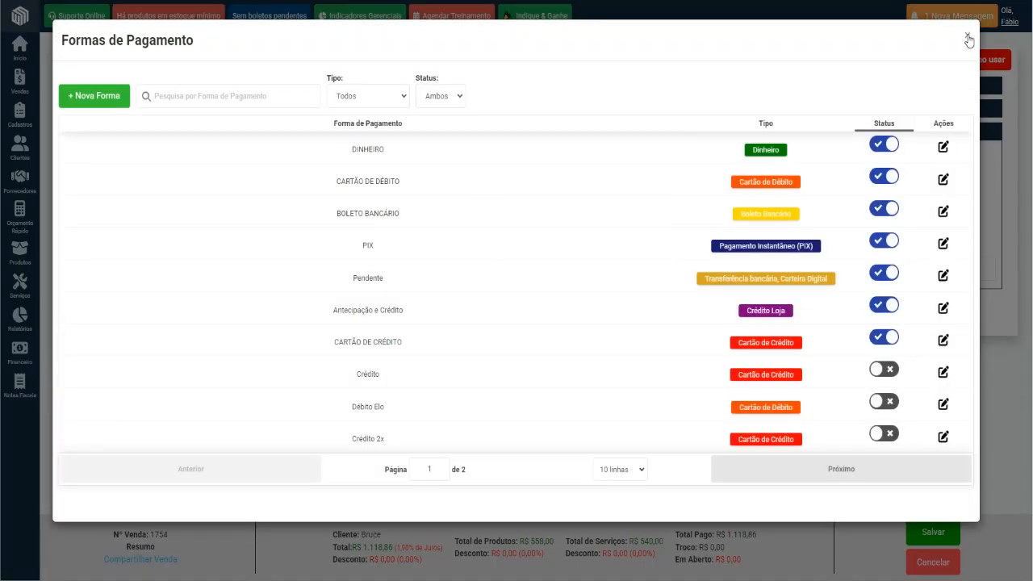
{"action": "left_click", "coordinate": [968, 37]}
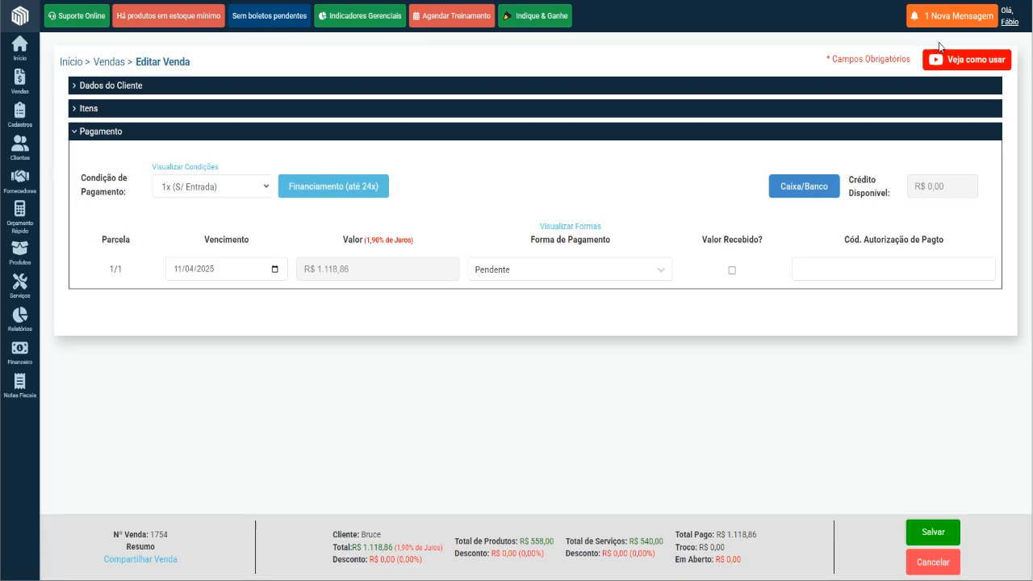
{"action": "left_click", "coordinate": [192, 175]}
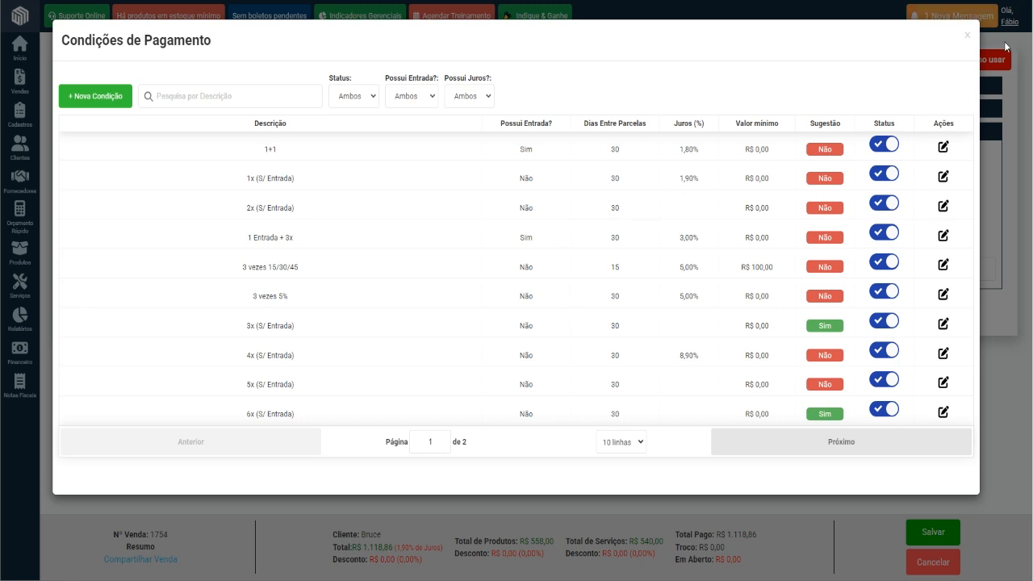
{"action": "left_click", "coordinate": [967, 35]}
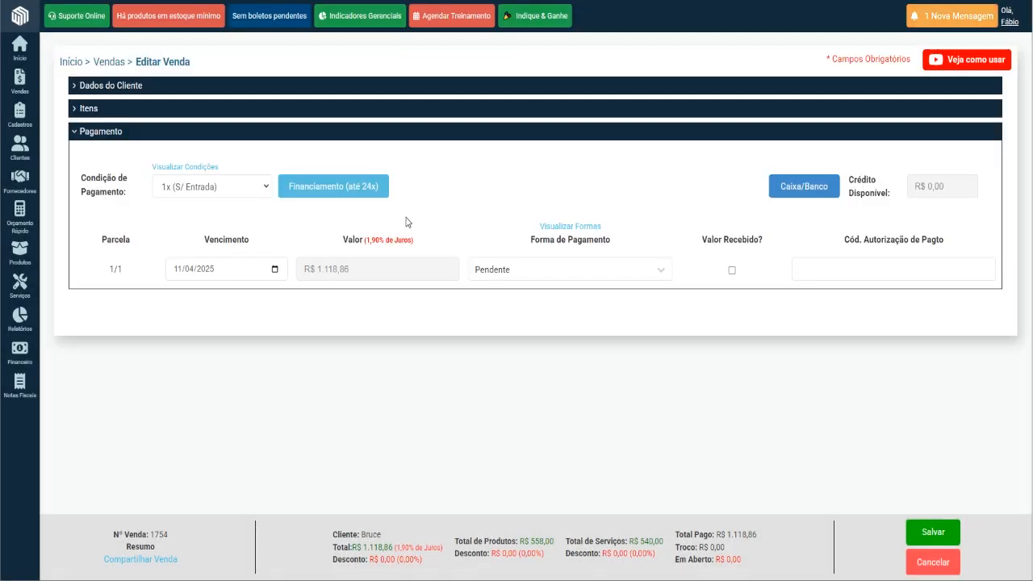
Change the payment condition to 2x (S/ Entrada), with a first installment of R$ 98,00 paid in DINHEIRO.
{"action": "left_click", "coordinate": [226, 191]}
{"action": "left_click", "coordinate": [221, 251]}
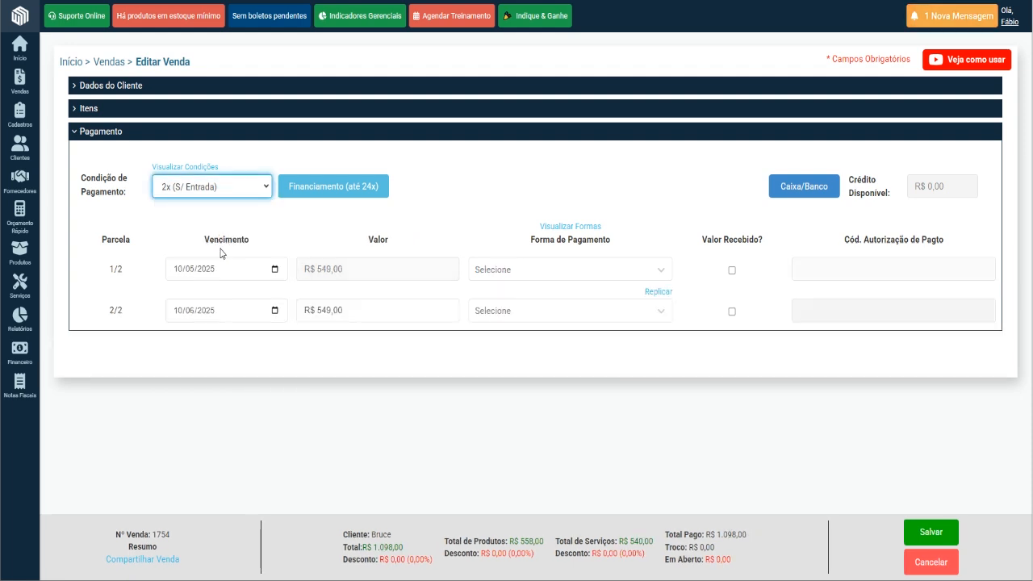
{"action": "left_click_drag", "start_coordinate": [369, 269], "coordinate": [298, 271]}
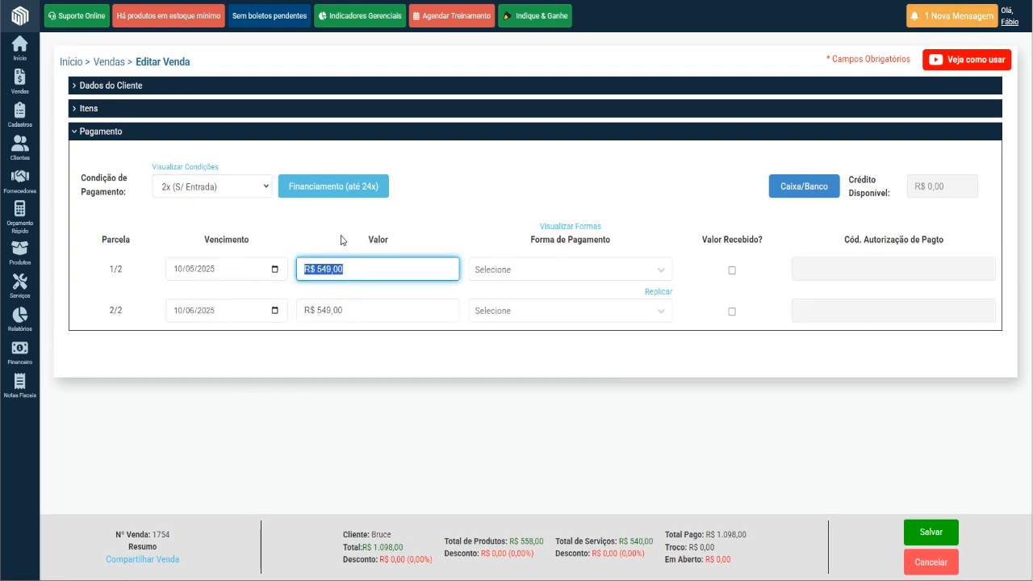
{"action": "type", "text": "98,"}
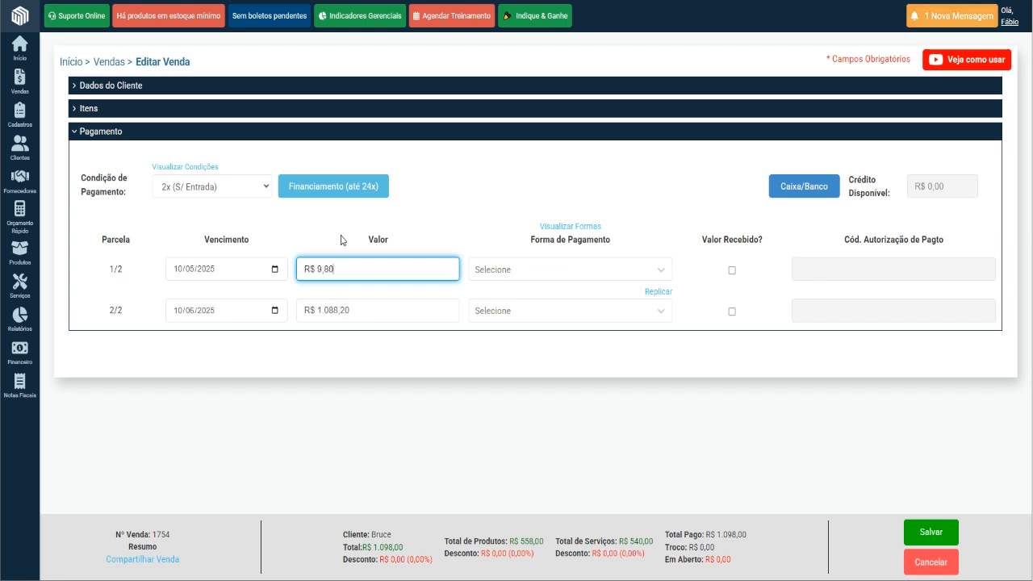
{"action": "type", "text": "00"}
{"action": "left_click", "coordinate": [552, 270]}
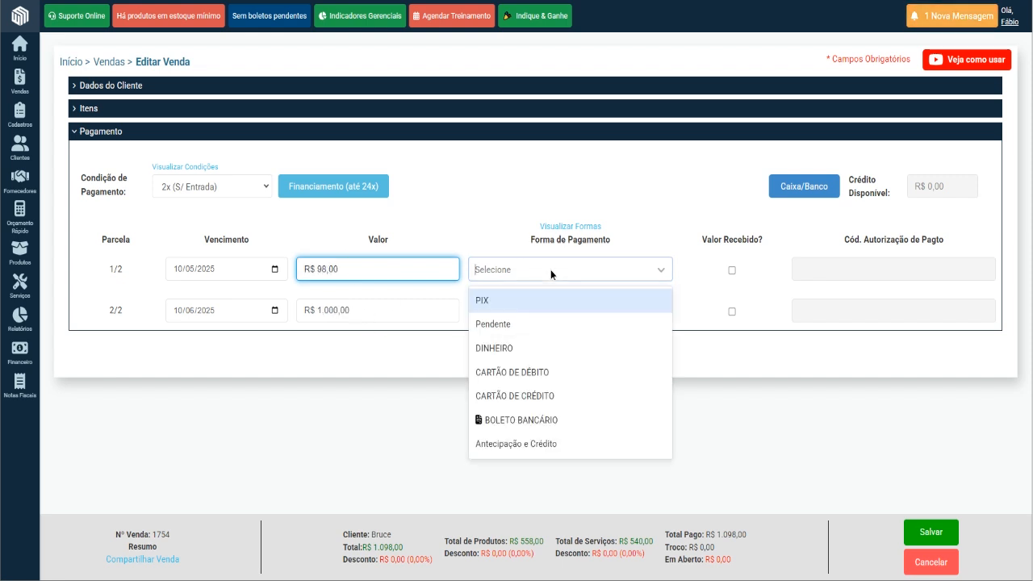
{"action": "left_click", "coordinate": [544, 347]}
Set both installments' due dates to 10/04/2025 and the second installment's payment form to PIX.
{"action": "left_click", "coordinate": [275, 271]}
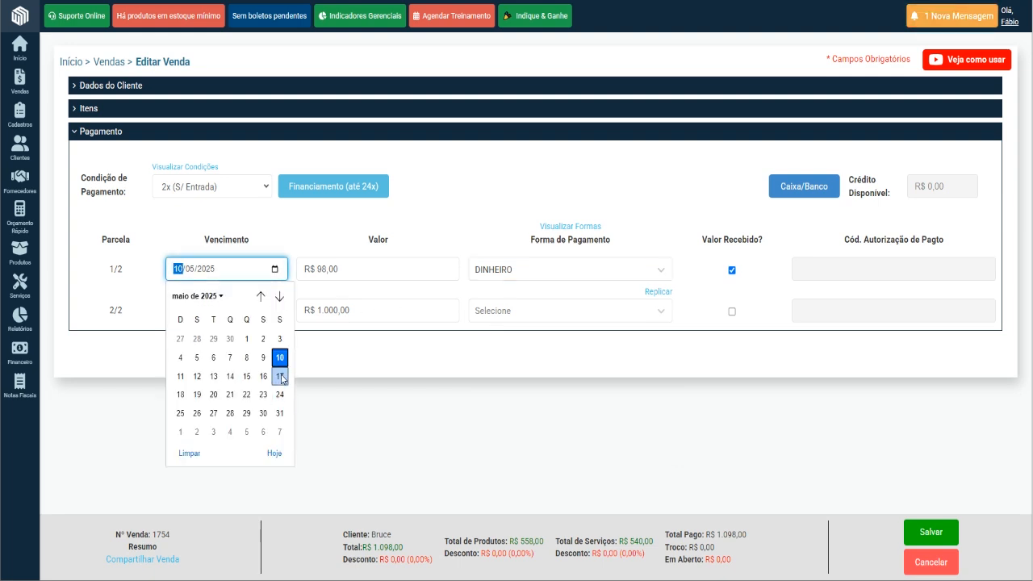
{"action": "left_click", "coordinate": [274, 454]}
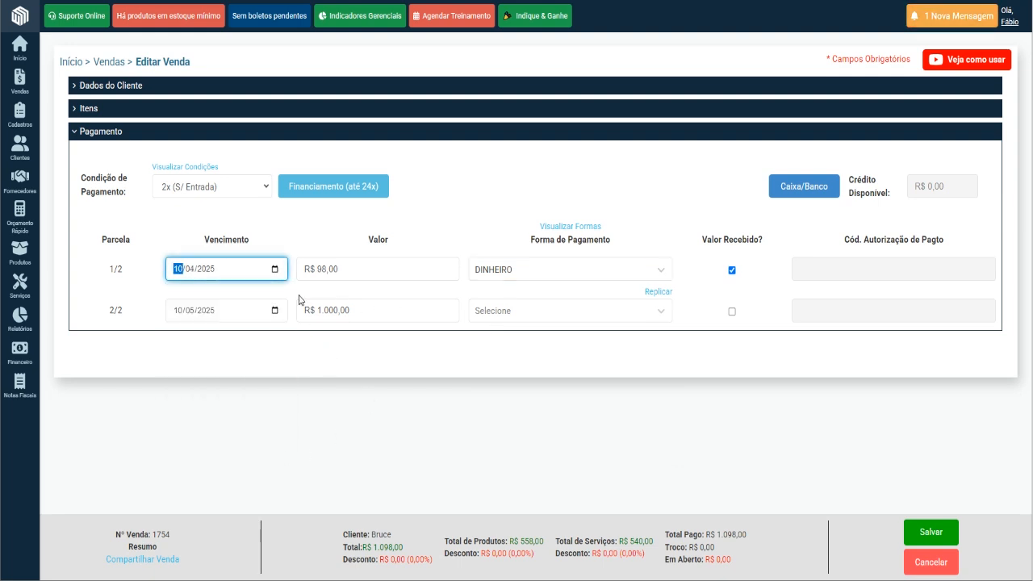
{"action": "left_click", "coordinate": [275, 271]}
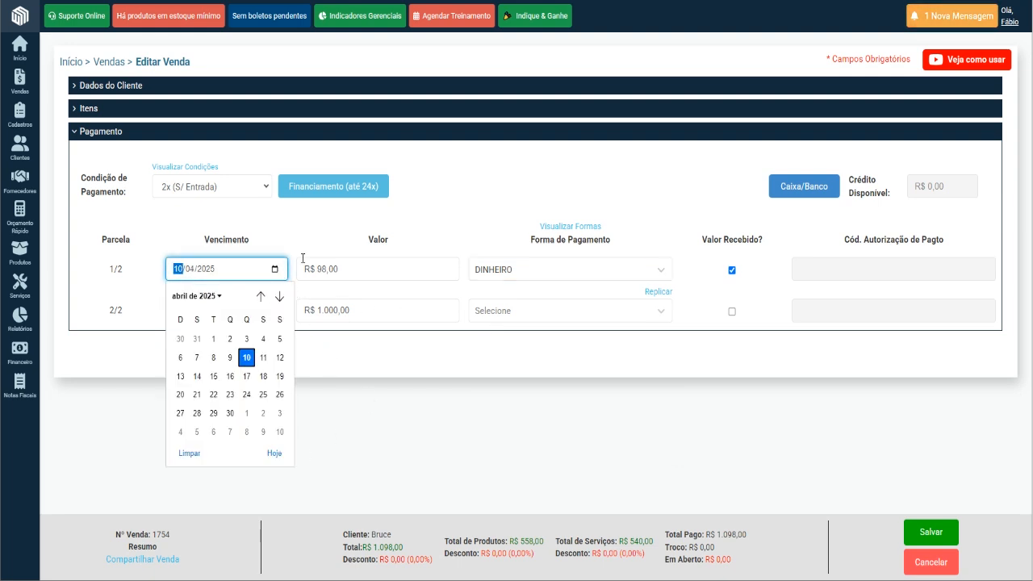
{"action": "left_click", "coordinate": [274, 454]}
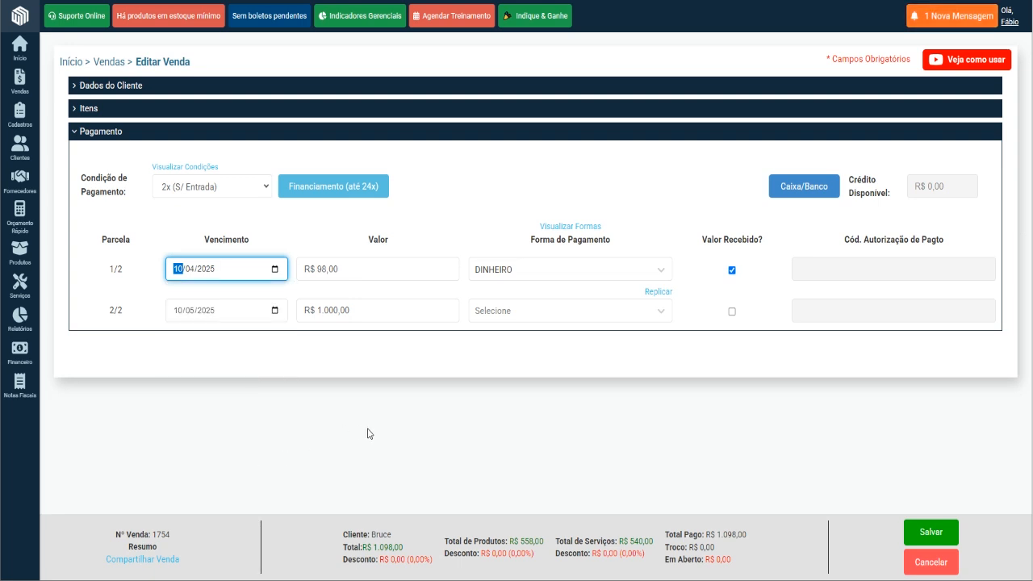
{"action": "left_click", "coordinate": [276, 313]}
{"action": "left_click", "coordinate": [275, 494]}
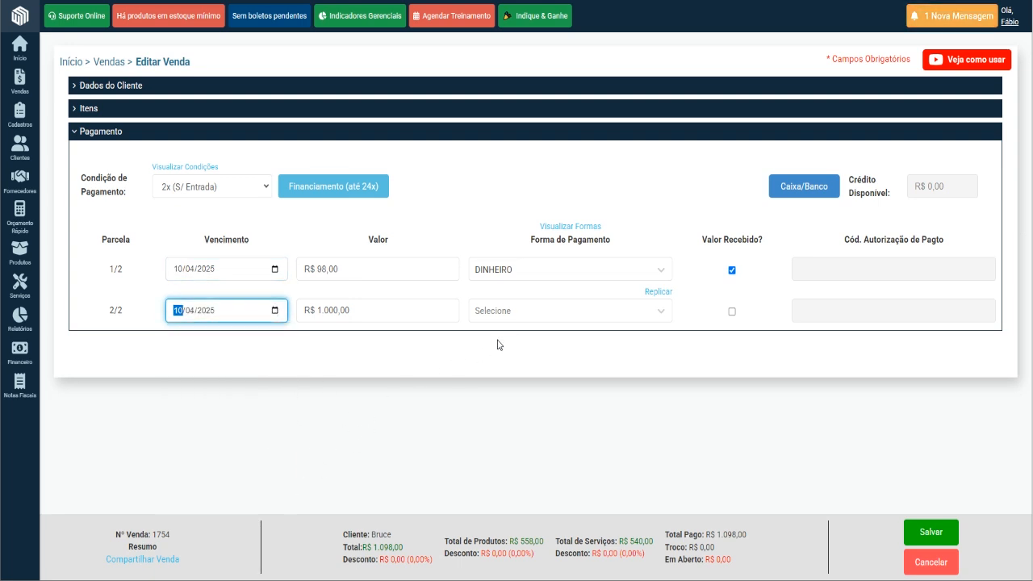
{"action": "left_click", "coordinate": [517, 315]}
{"action": "left_click", "coordinate": [516, 347]}
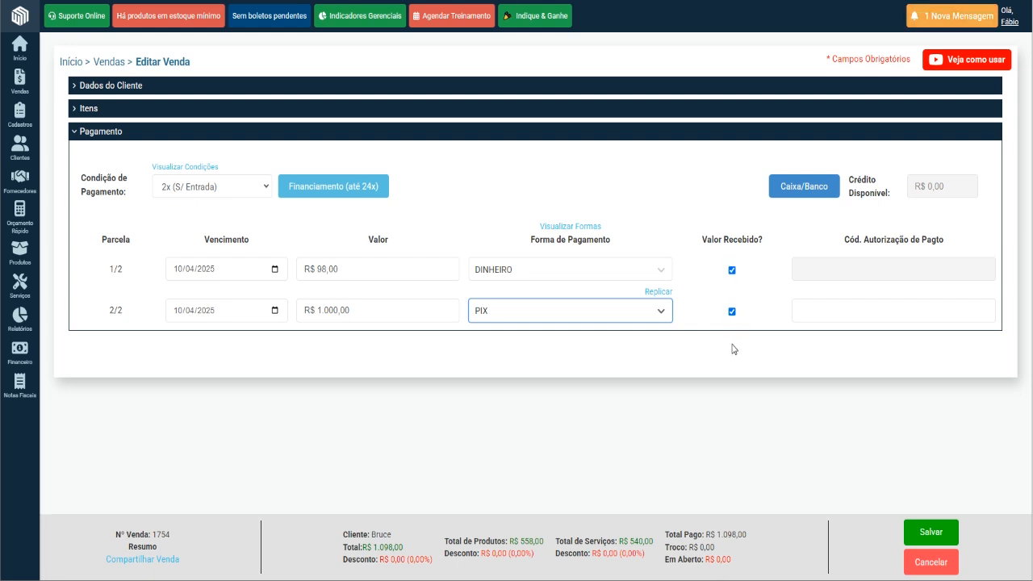
Unmark the second installment's amount as received and mark it as received again.
{"action": "mouse_move", "coordinate": [18, 355]}
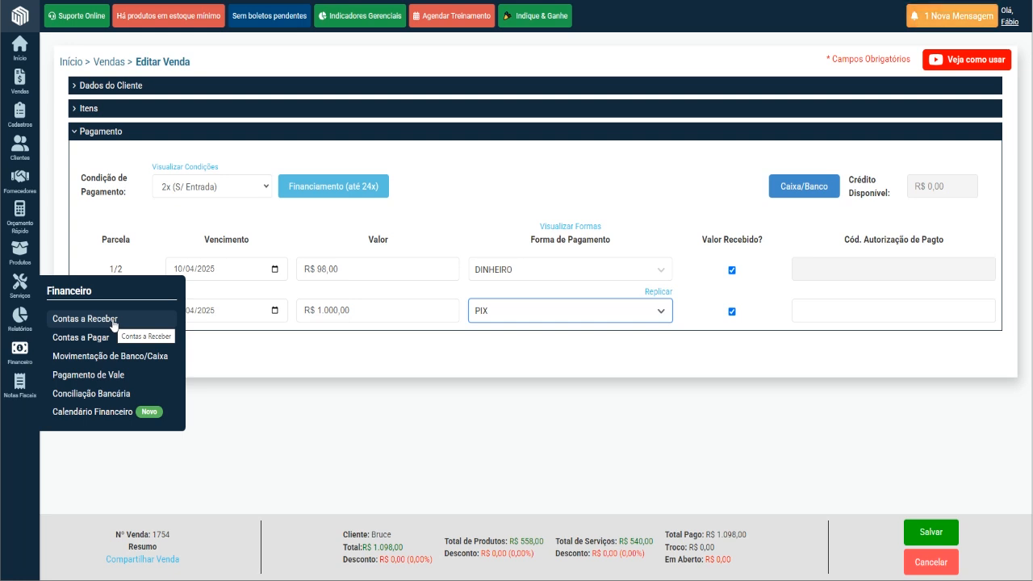
{"action": "left_click", "coordinate": [732, 314]}
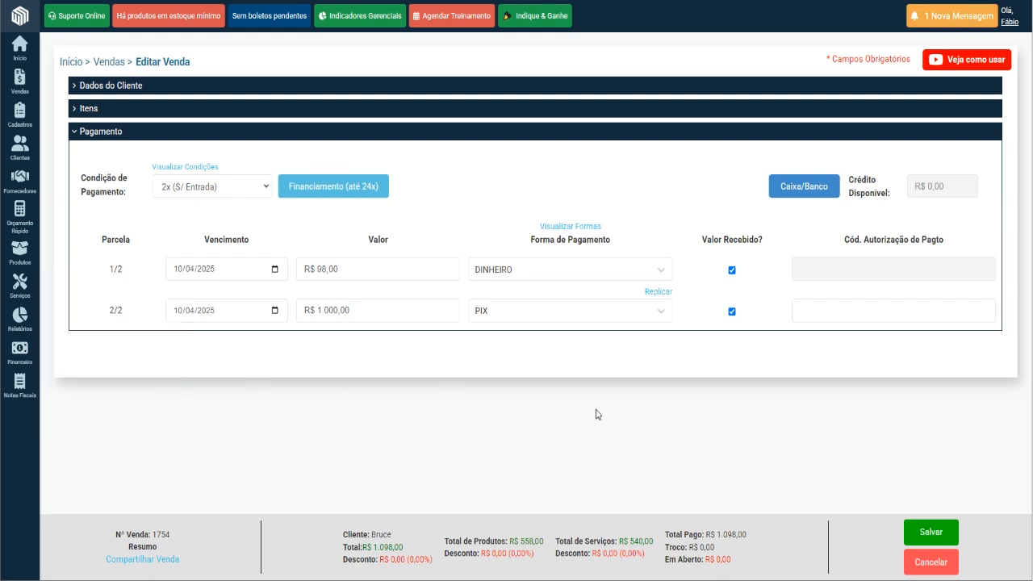
{"action": "left_click", "coordinate": [733, 314]}
{"action": "mouse_move", "coordinate": [21, 349]}
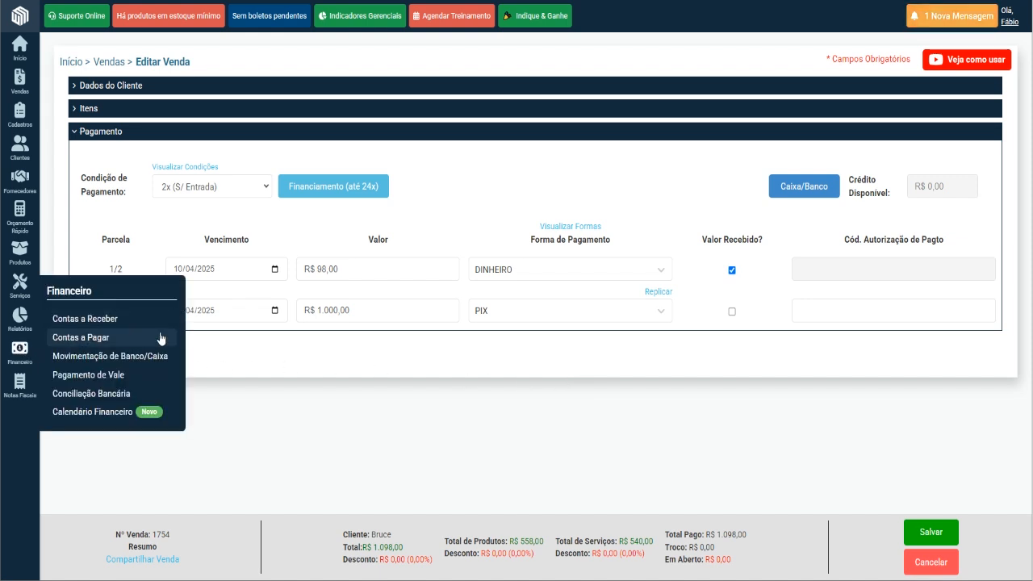
{"action": "left_click", "coordinate": [663, 317]}
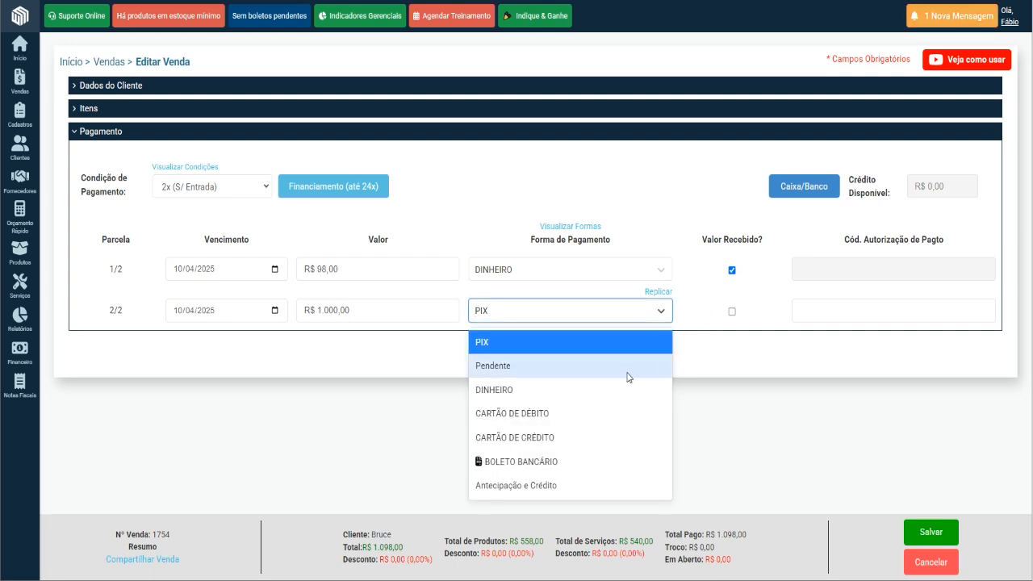
{"action": "left_click", "coordinate": [770, 351]}
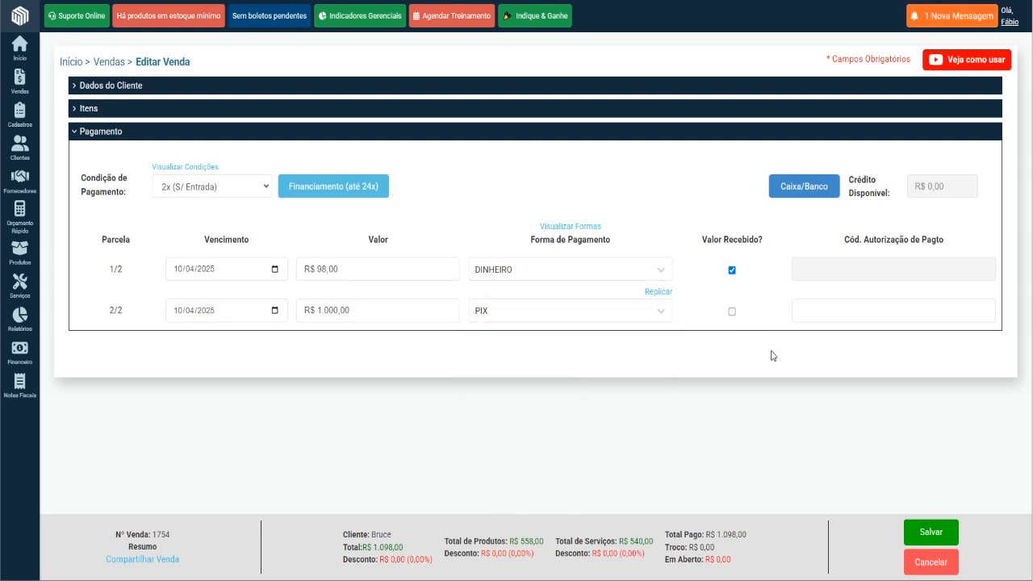
{"action": "left_click", "coordinate": [733, 313]}
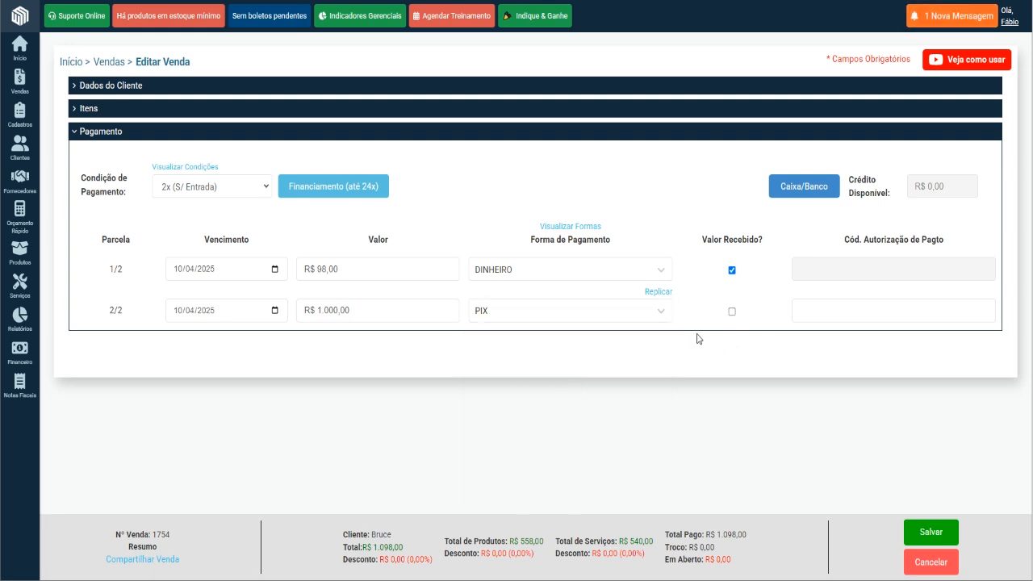
{"action": "left_click", "coordinate": [732, 315]}
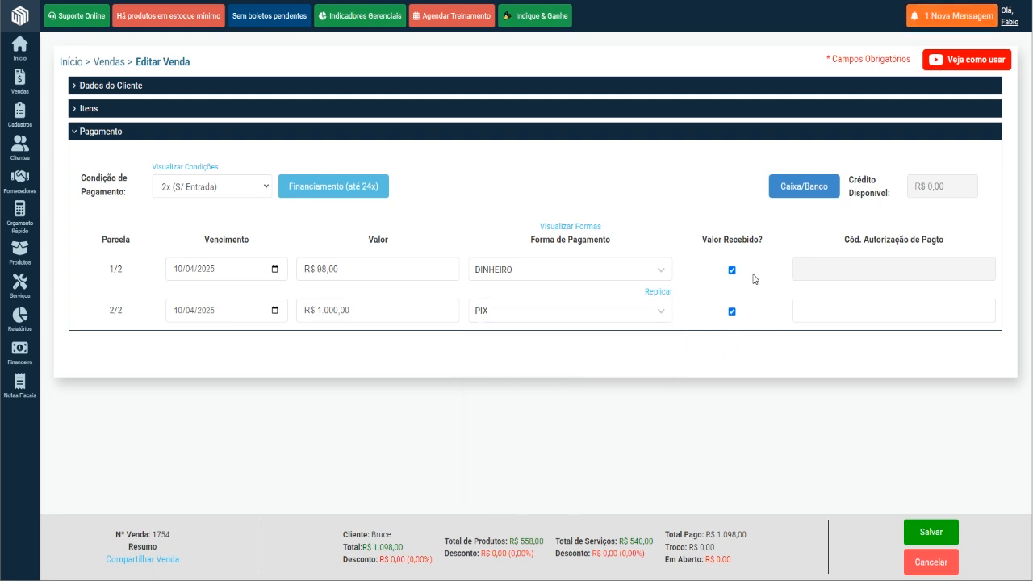
Assign the first installment to the CX - Caixa Gaveta (Troco) account and save the cash/bank assignment.
{"action": "left_click", "coordinate": [804, 192]}
{"action": "left_click", "coordinate": [819, 125]}
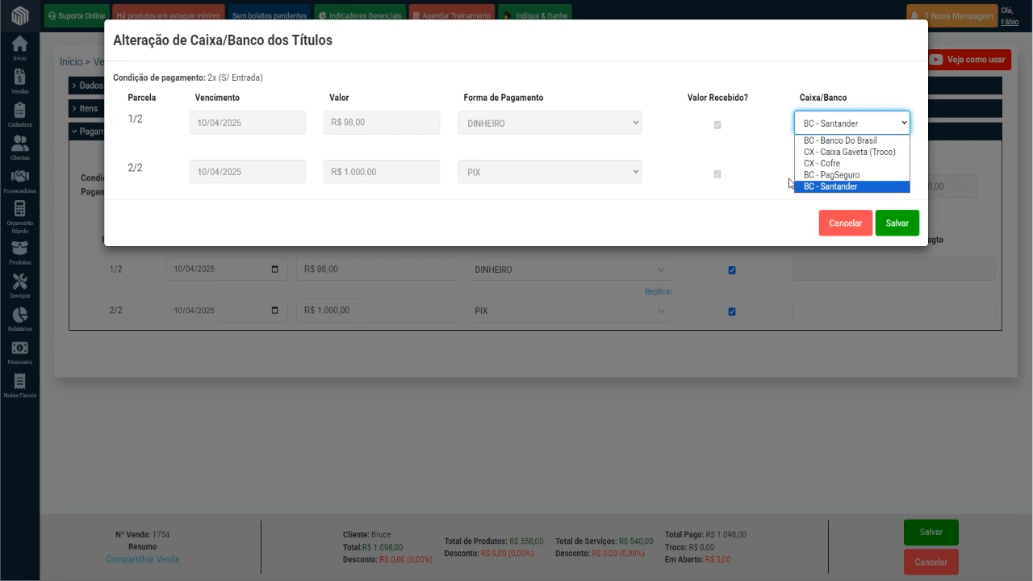
{"action": "left_click", "coordinate": [807, 152]}
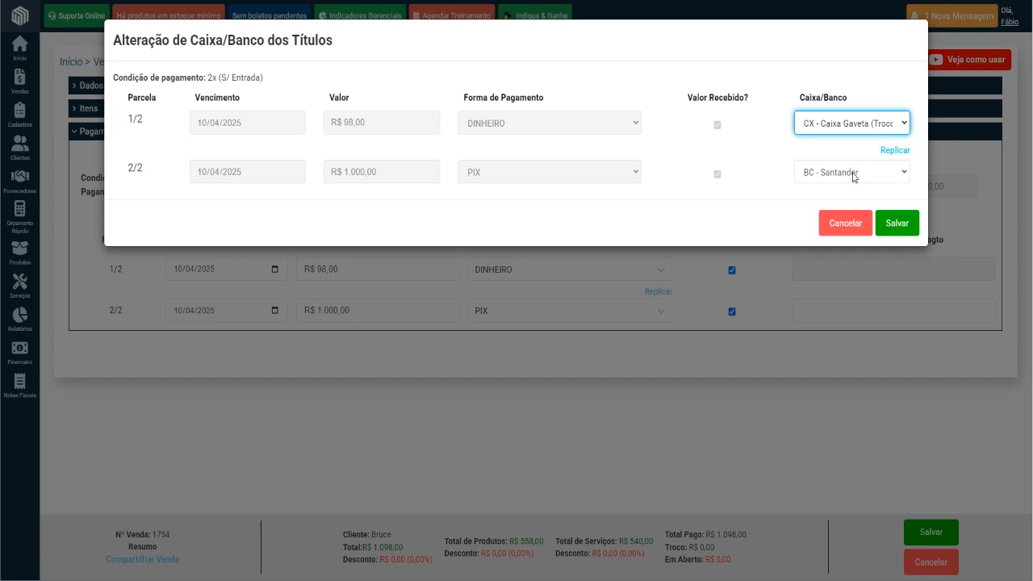
{"action": "left_click", "coordinate": [898, 229]}
{"action": "left_click", "coordinate": [668, 137]}
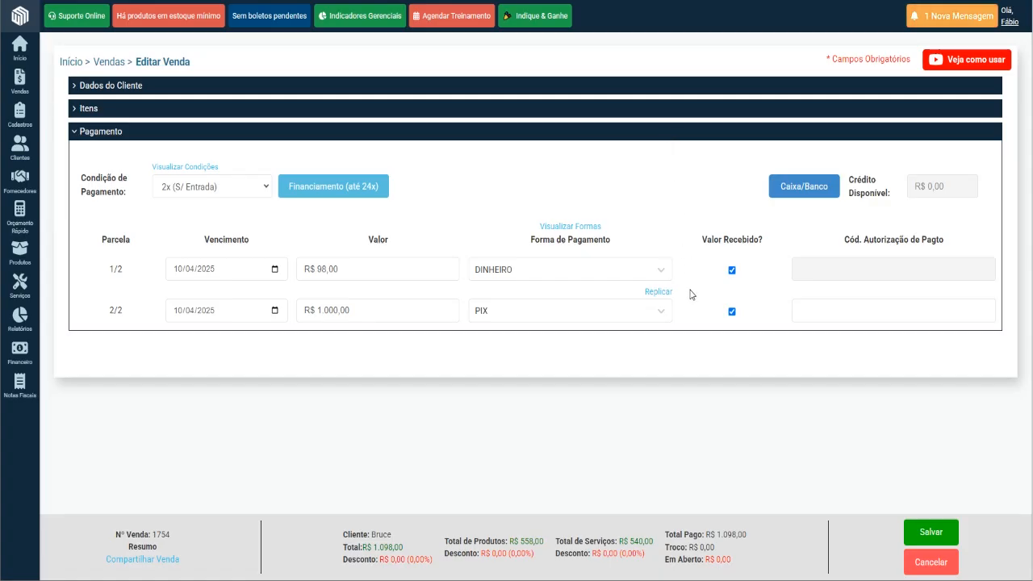
Save and finalize the service order, and shorten the customer name search on the sales list by one letter.
{"action": "left_click", "coordinate": [928, 534]}
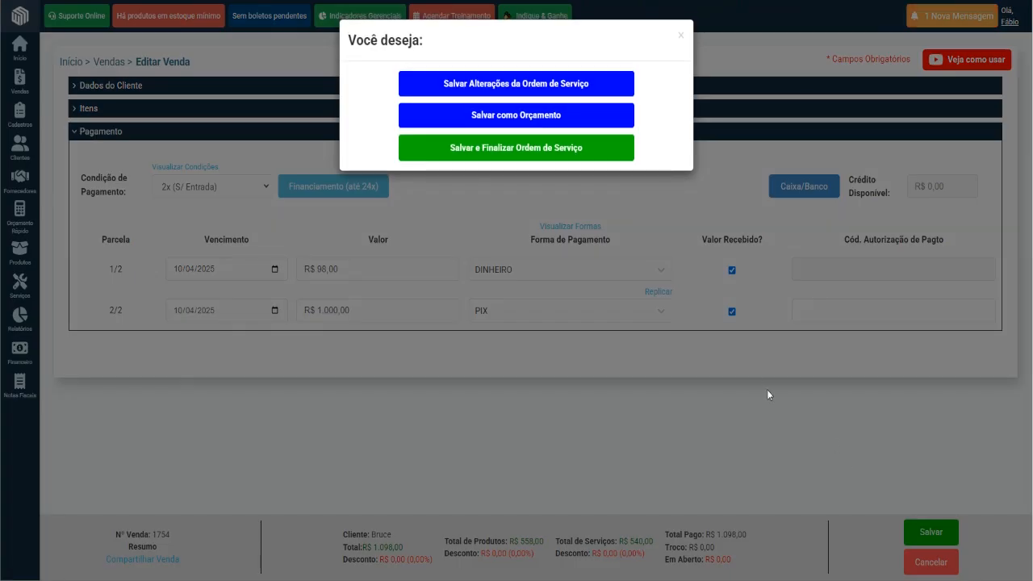
{"action": "left_click", "coordinate": [519, 149]}
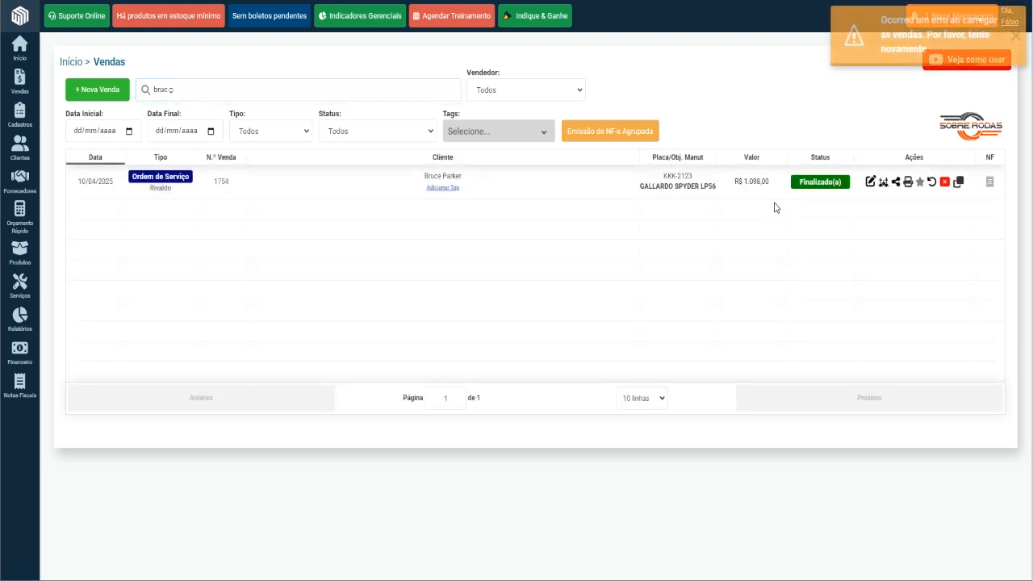
{"action": "left_click", "coordinate": [208, 85]}
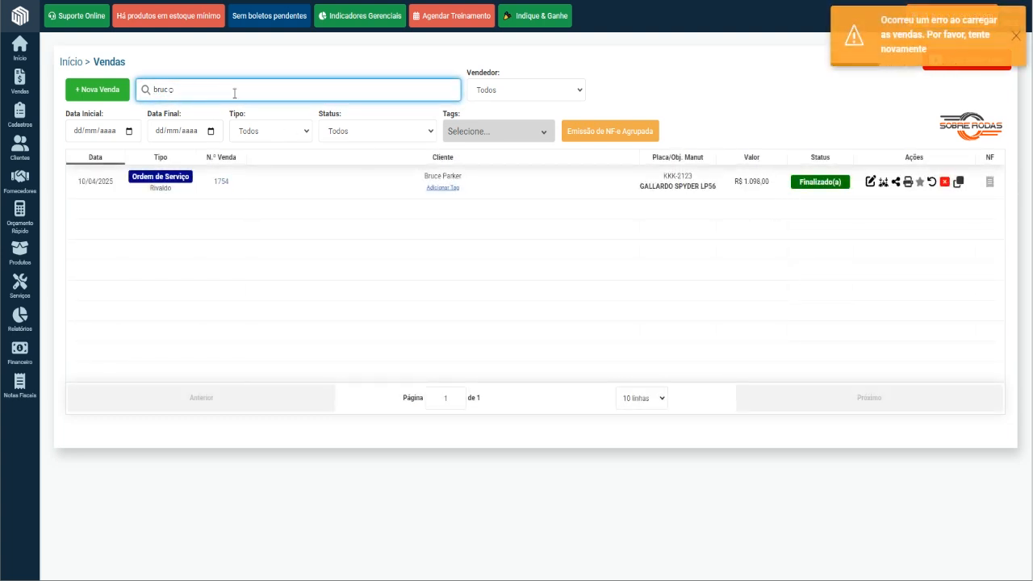
{"action": "key", "text": "BackSpace"}
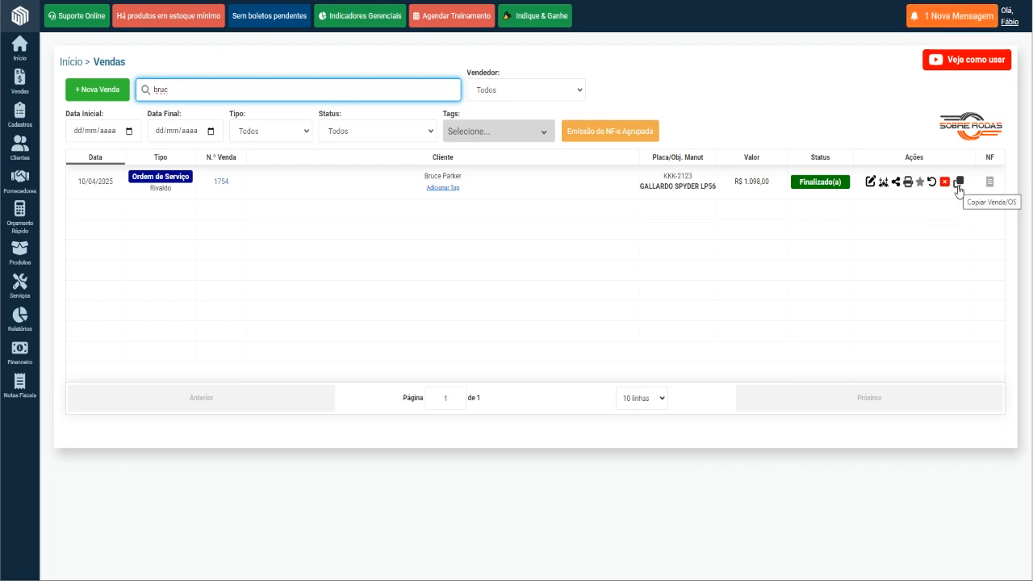
View the finalized order's work and commission entry form in OS Digital and return to the sales list.
{"action": "left_click", "coordinate": [884, 184]}
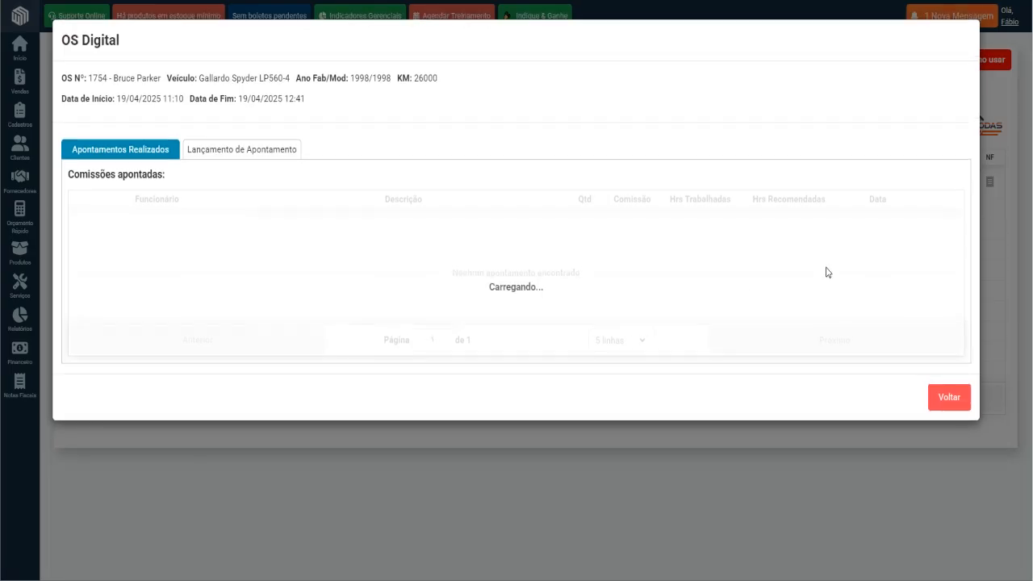
{"action": "left_click", "coordinate": [219, 153]}
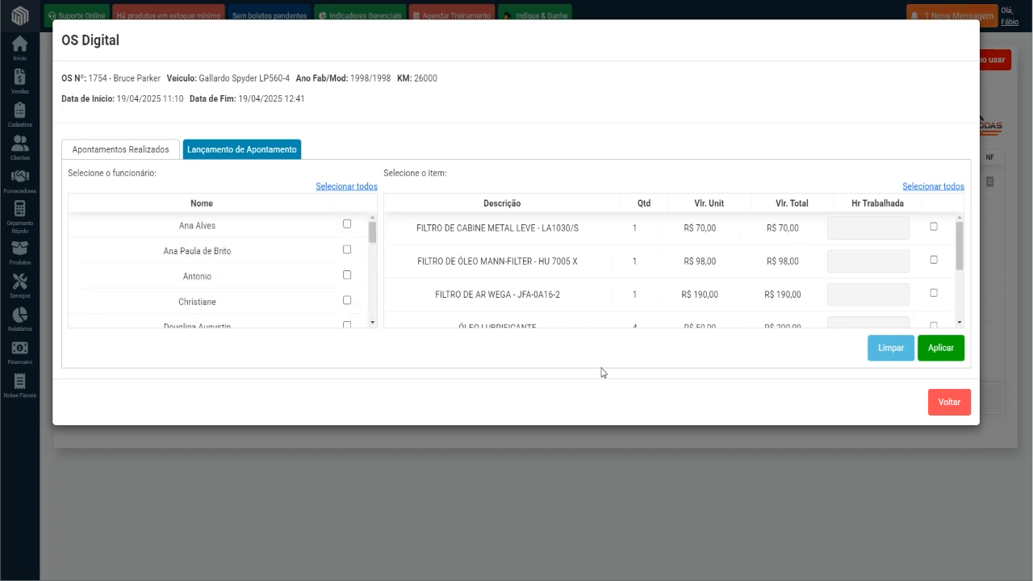
{"action": "left_click", "coordinate": [945, 408]}
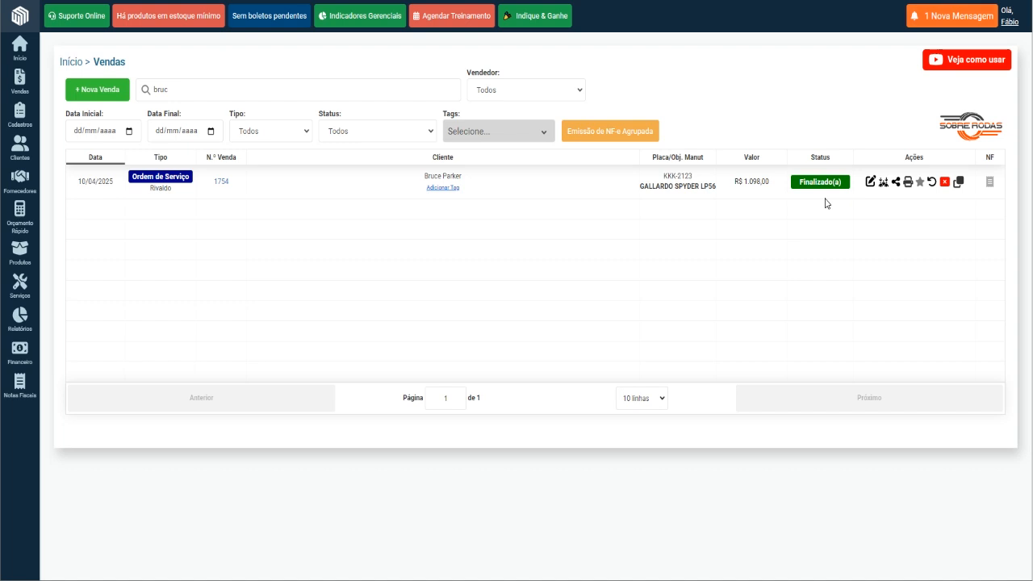
Review the seller, status and type filter options of the sales list, keeping each filter at Todos.
{"action": "left_click", "coordinate": [505, 90]}
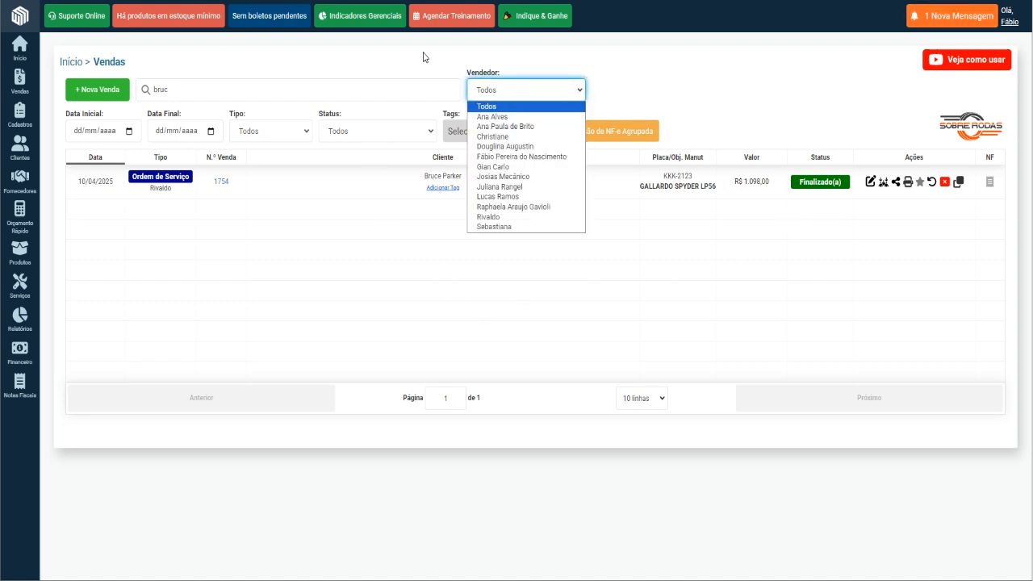
{"action": "left_click", "coordinate": [423, 58]}
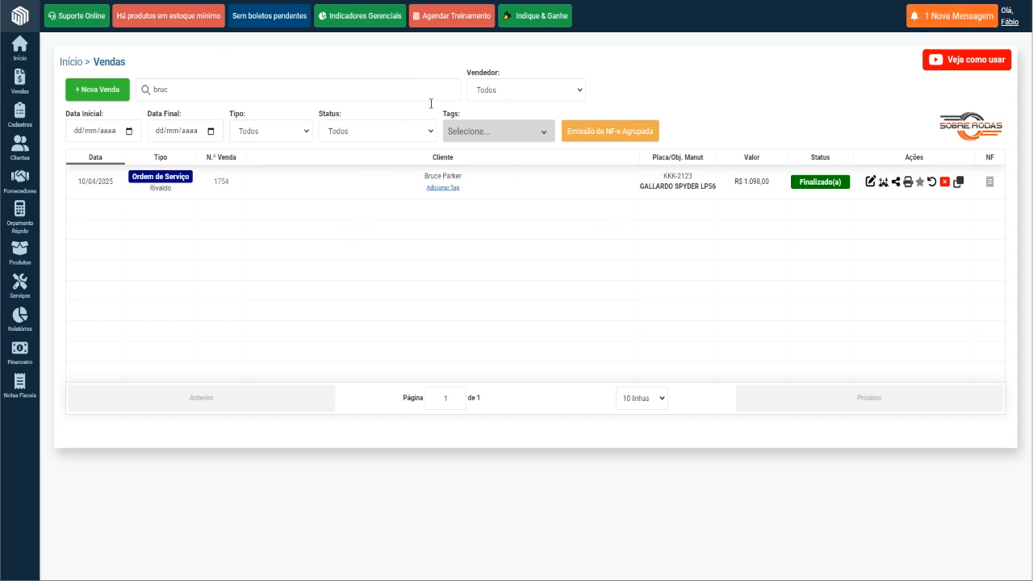
{"action": "left_click", "coordinate": [370, 132]}
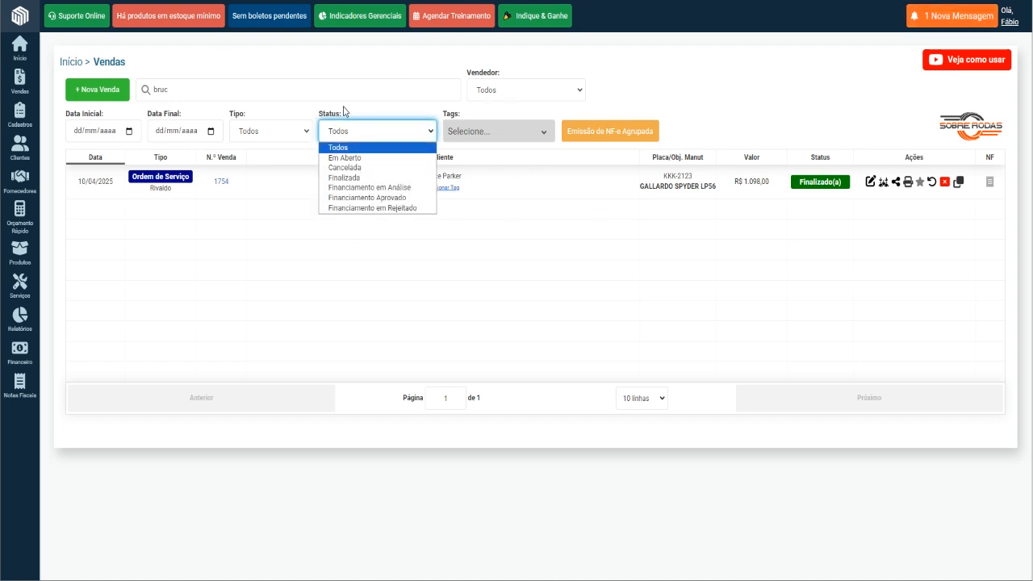
{"action": "left_click", "coordinate": [282, 111]}
{"action": "left_click", "coordinate": [282, 135]}
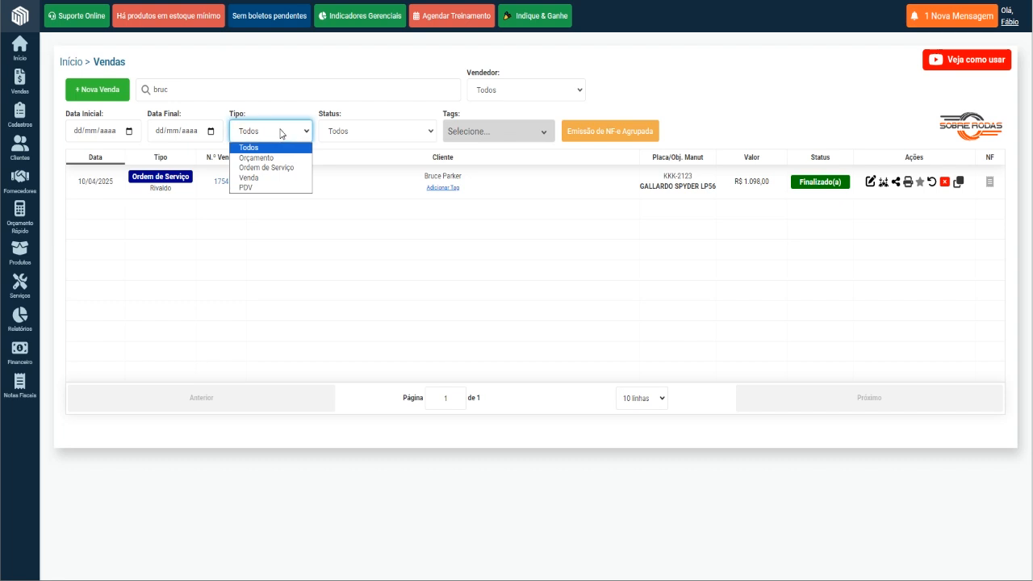
{"action": "left_click", "coordinate": [376, 189]}
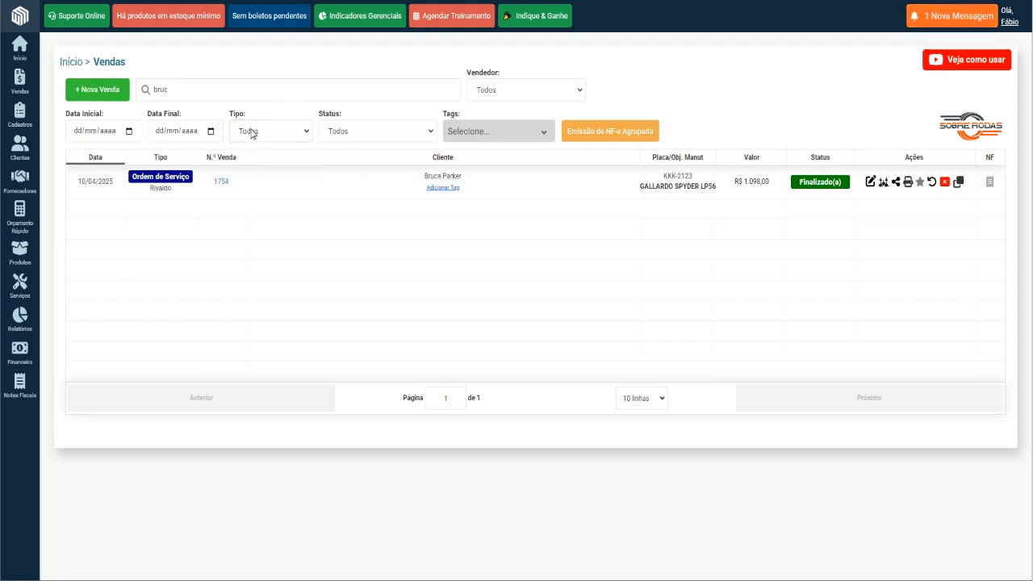
Add a new tag named lambo to the finalized GALLARDO SPYDER LP56 service order and filter the sales list by it.
{"action": "left_click", "coordinate": [442, 188]}
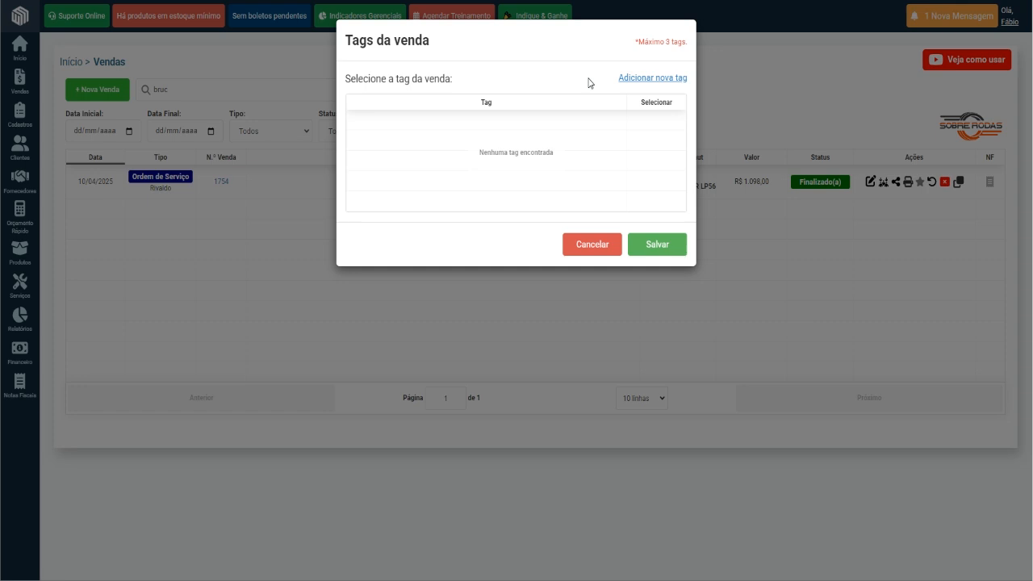
{"action": "left_click", "coordinate": [657, 81]}
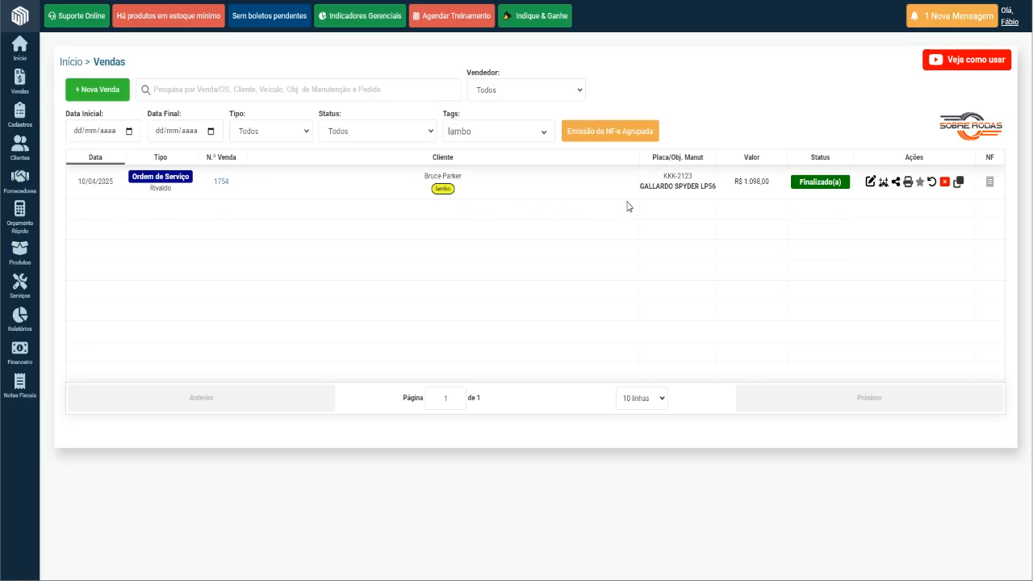
{"action": "left_click", "coordinate": [500, 177]}
Set the sales list's tag filter to Todas and both its start and end dates to 10/04/2025.
{"action": "left_click", "coordinate": [488, 137]}
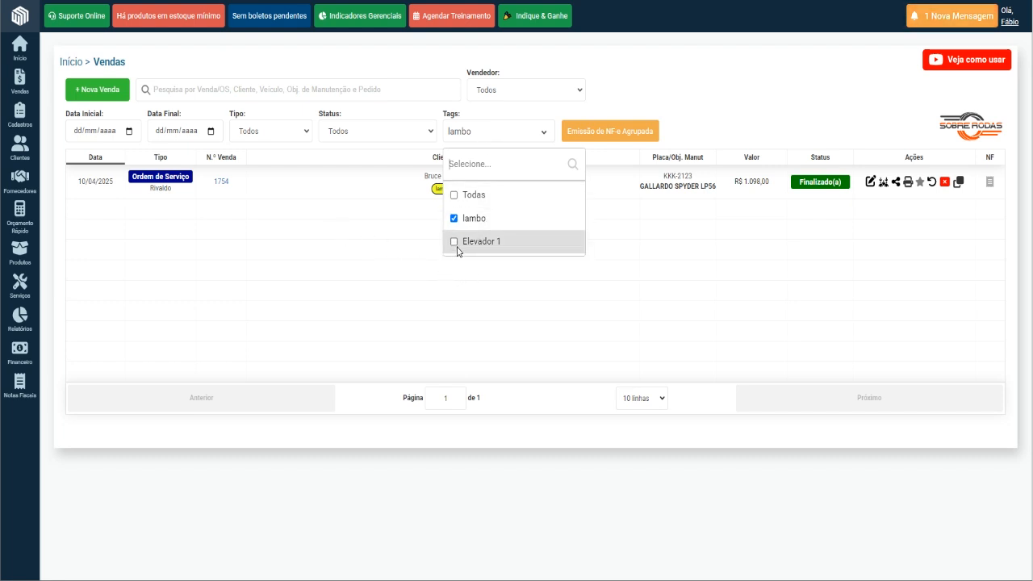
{"action": "left_click", "coordinate": [388, 231]}
{"action": "left_click", "coordinate": [522, 133]}
{"action": "left_click", "coordinate": [362, 226]}
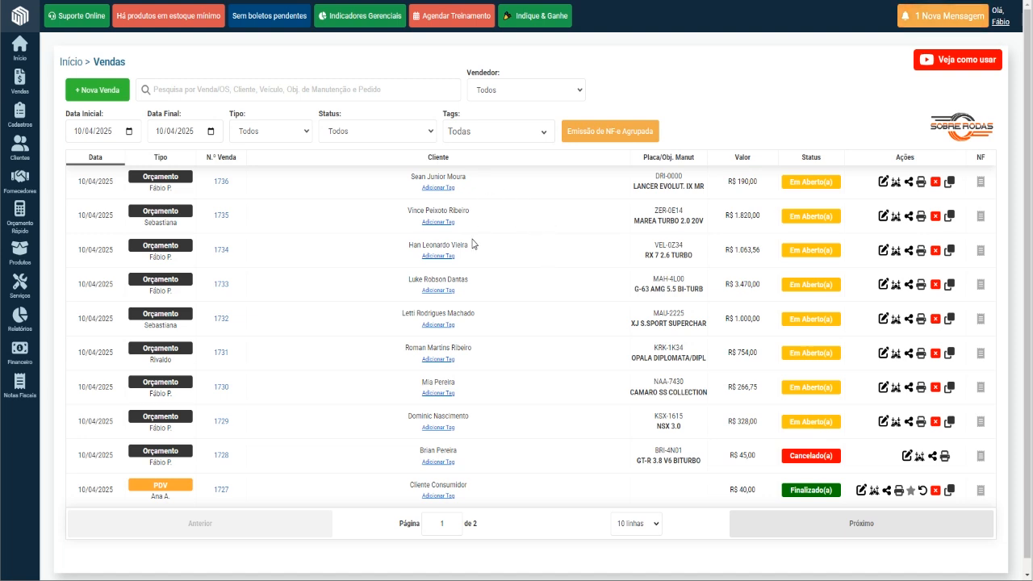
Create a new sale tag named Elevador 2 with a dark red colour from the LANCER EVOLUT. IX MR quote.
{"action": "left_click", "coordinate": [436, 190]}
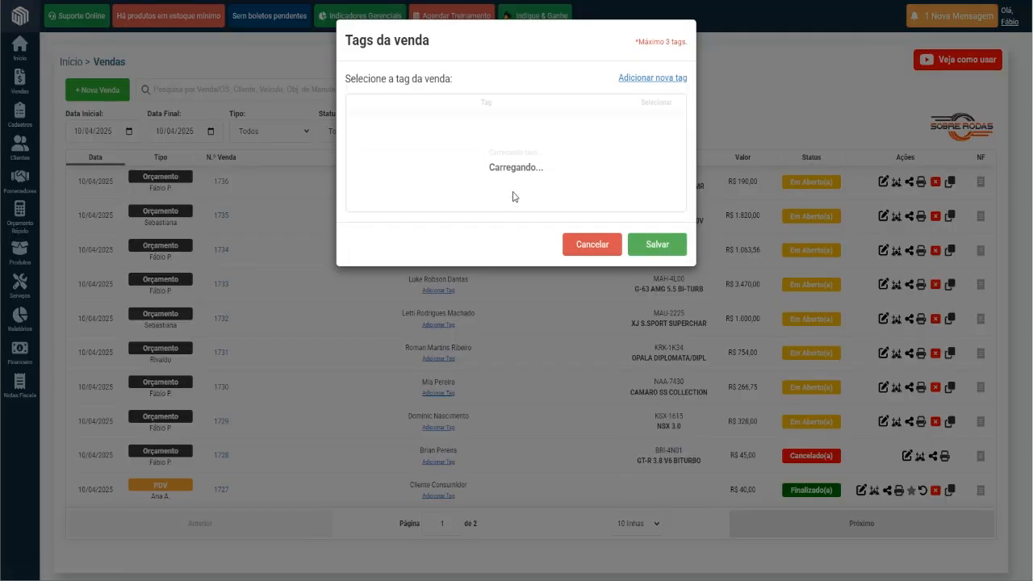
{"action": "left_click", "coordinate": [655, 78]}
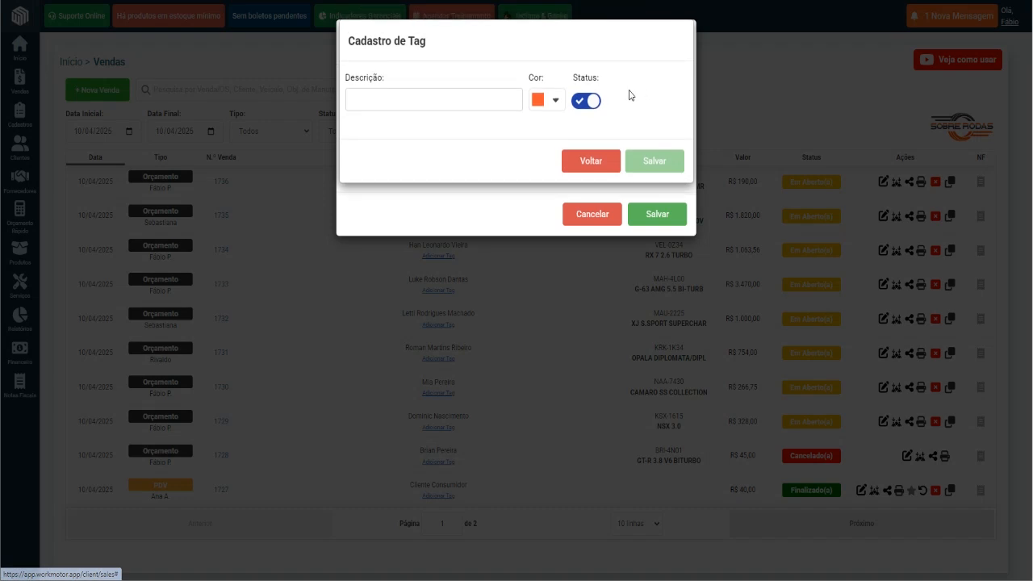
{"action": "left_click", "coordinate": [493, 99]}
{"action": "type", "text": "Elevador"}
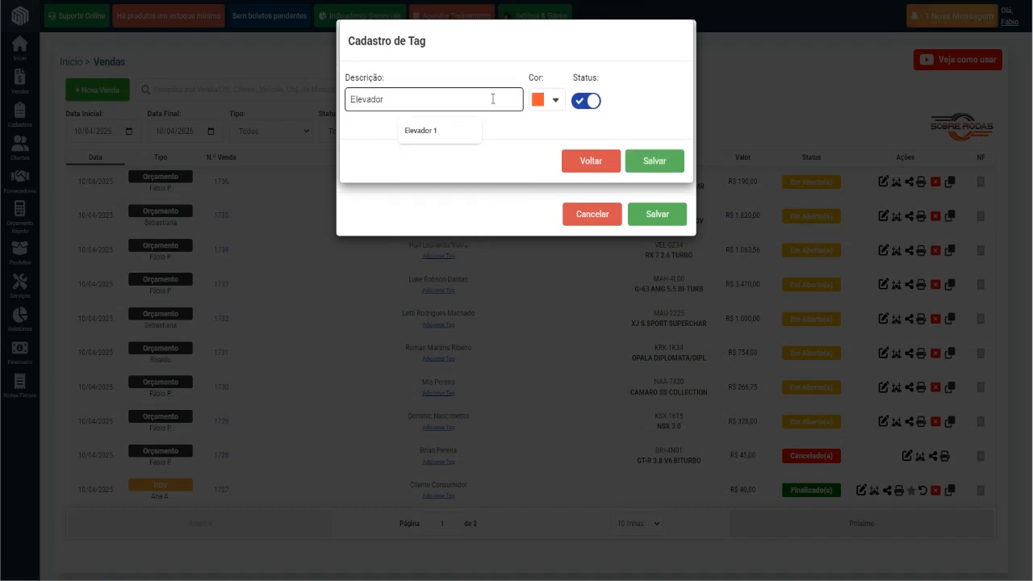
{"action": "type", "text": " 2"}
{"action": "left_click", "coordinate": [535, 99]}
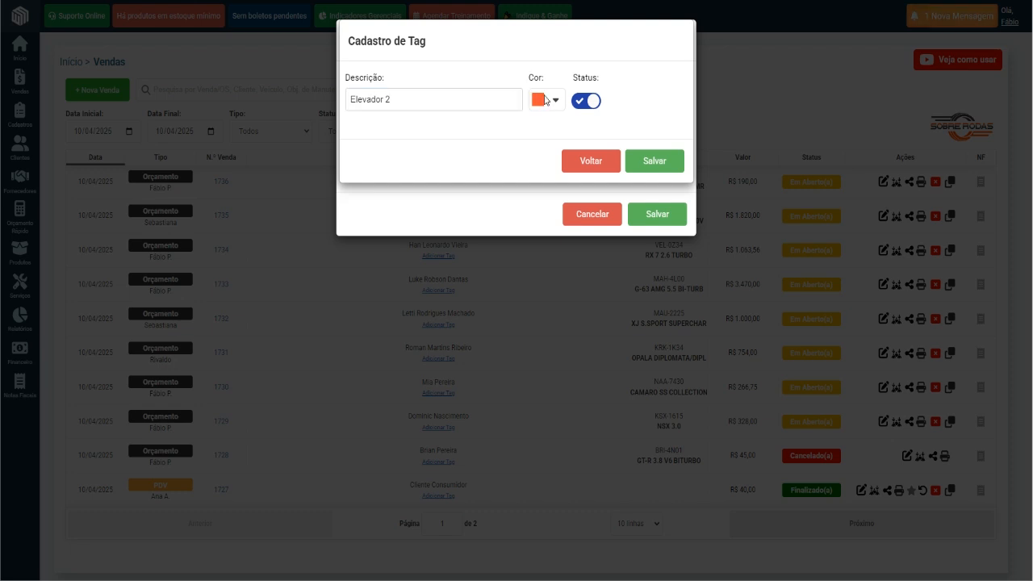
{"action": "left_click_drag", "start_coordinate": [441, 122], "coordinate": [458, 153]}
{"action": "left_click", "coordinate": [650, 296]}
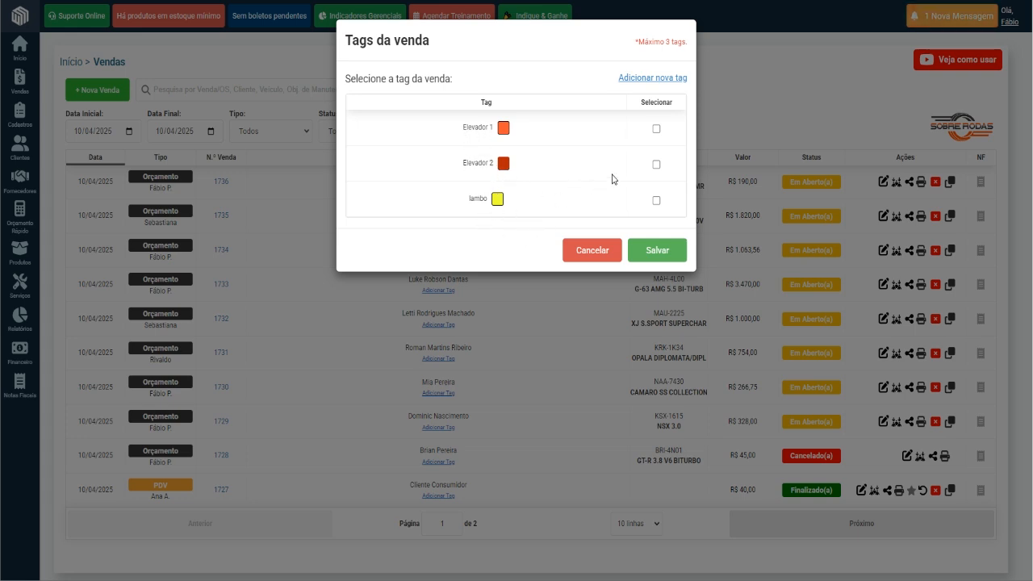
Assign the Elevador 1 tag to the LANCER EVOLUT. IX MR and MAREA TURBO 2.0 20V quotes.
{"action": "left_click", "coordinate": [656, 130]}
{"action": "left_click", "coordinate": [651, 251]}
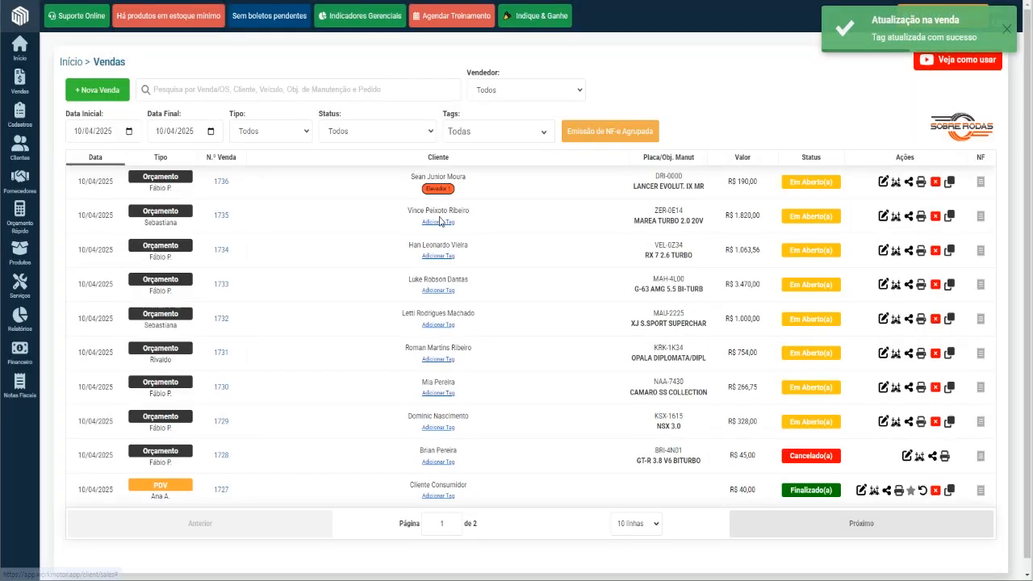
{"action": "left_click", "coordinate": [438, 222]}
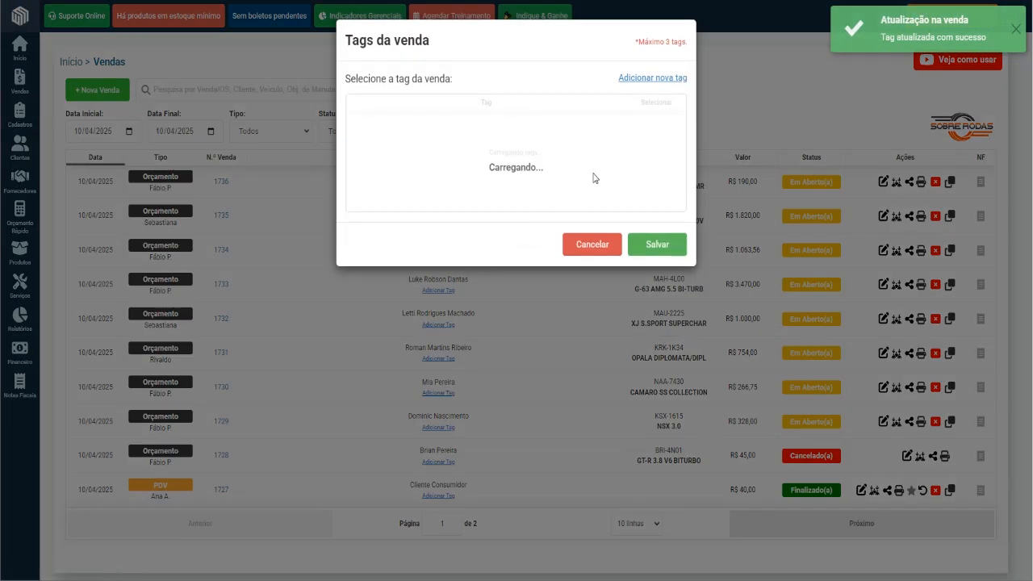
{"action": "left_click", "coordinate": [657, 132]}
{"action": "left_click", "coordinate": [658, 249]}
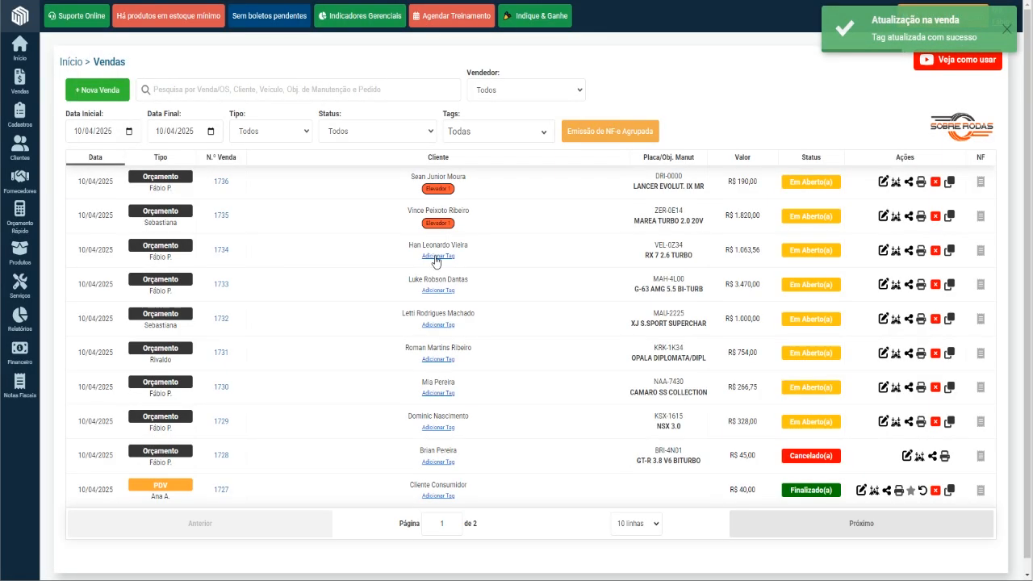
Assign the Elevador 2 tag to the RX 7 2.6 TURBO and G-63 AMG 5.5 BI-TURB quotes.
{"action": "left_click", "coordinate": [436, 257]}
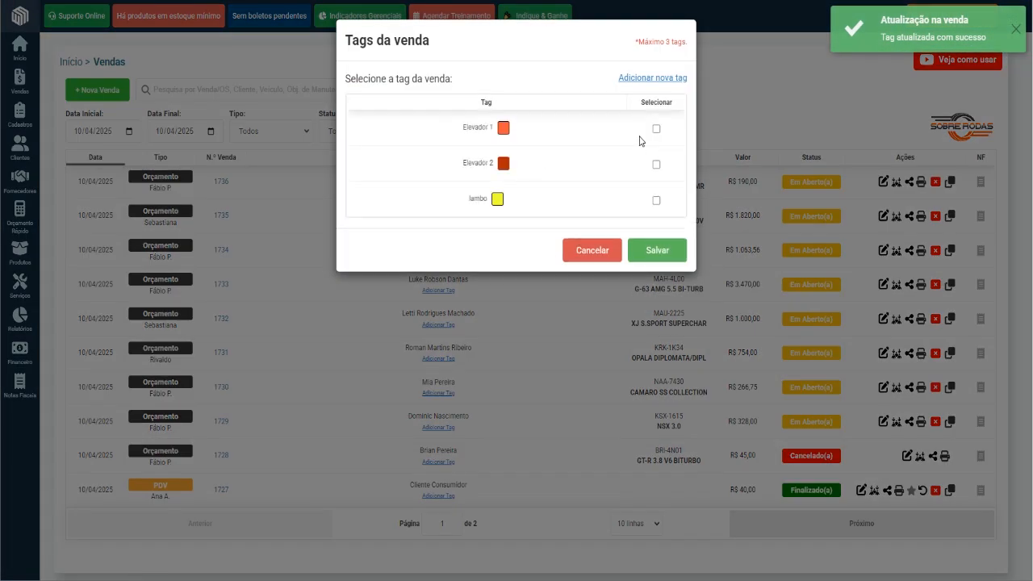
{"action": "left_click", "coordinate": [657, 165]}
{"action": "left_click", "coordinate": [662, 250]}
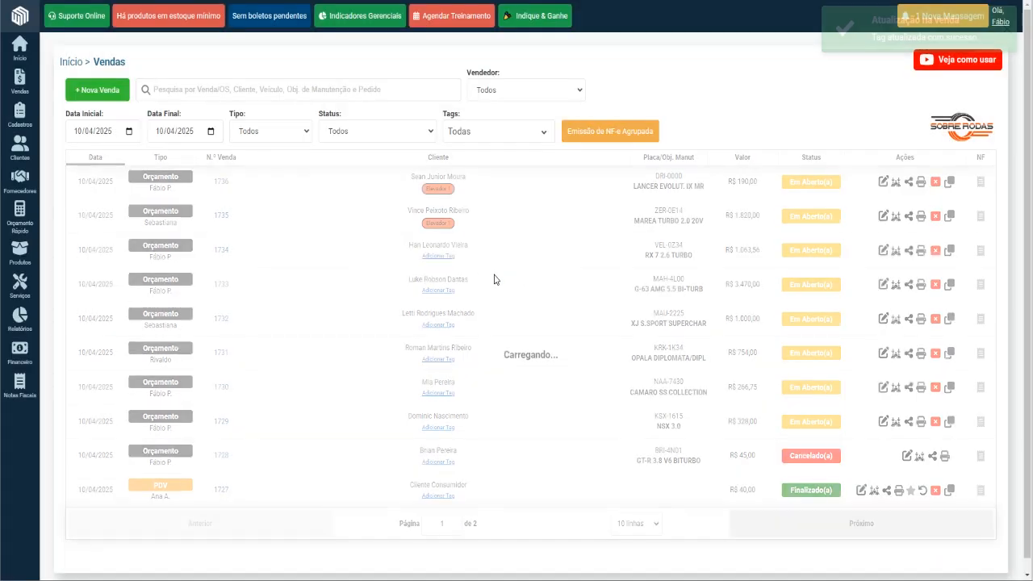
{"action": "left_click", "coordinate": [435, 292]}
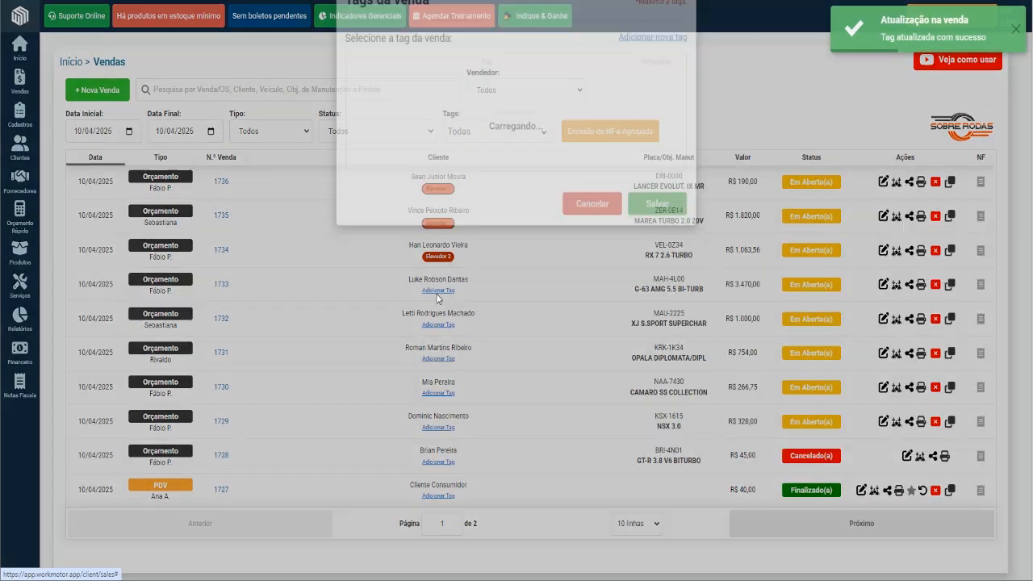
{"action": "left_click", "coordinate": [657, 165]}
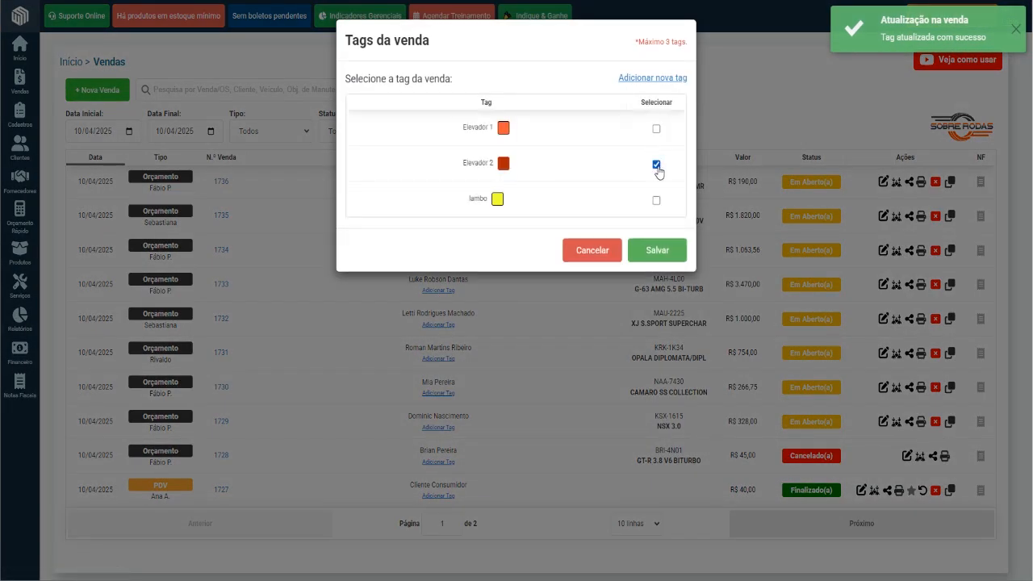
{"action": "left_click", "coordinate": [671, 257]}
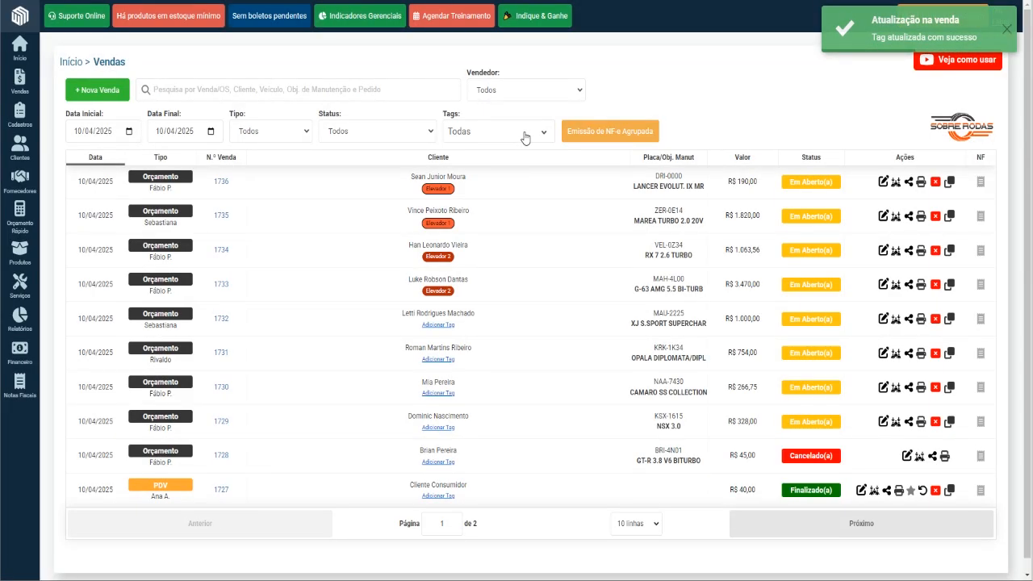
Filter the sales list by the Elevador 1 tag only.
{"action": "left_click", "coordinate": [525, 136]}
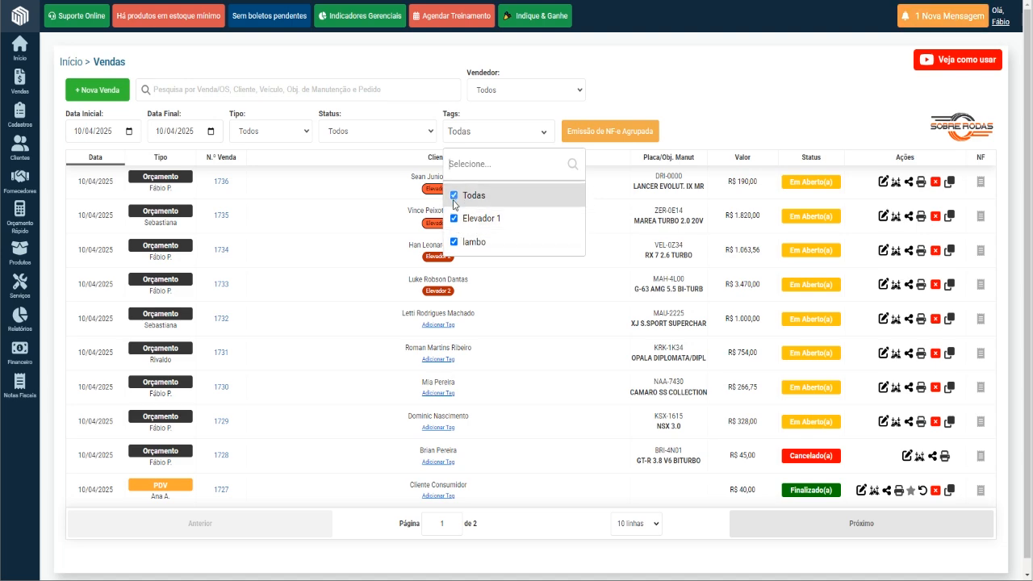
{"action": "left_click", "coordinate": [454, 196]}
{"action": "left_click", "coordinate": [454, 218]}
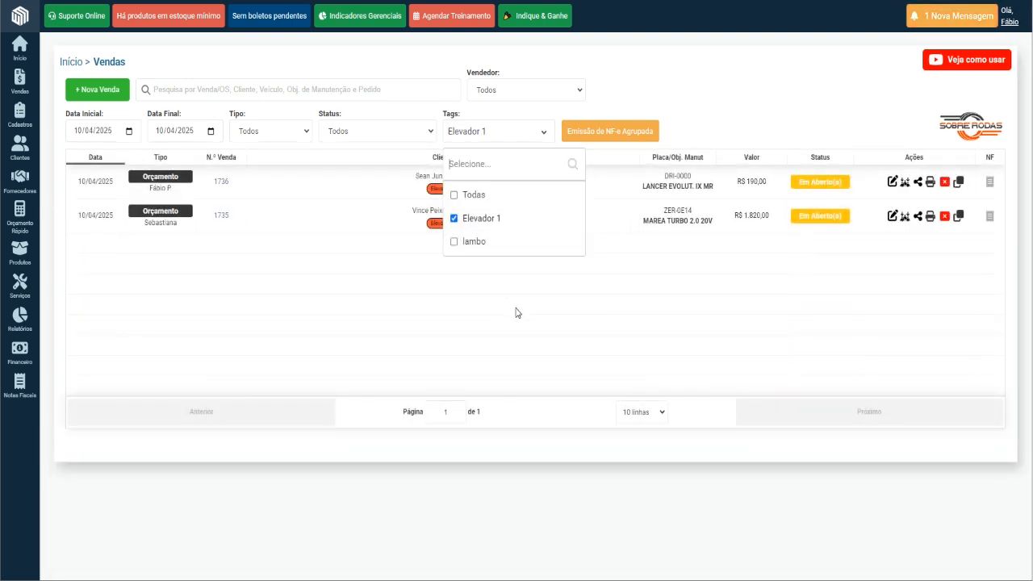
{"action": "left_click", "coordinate": [518, 313]}
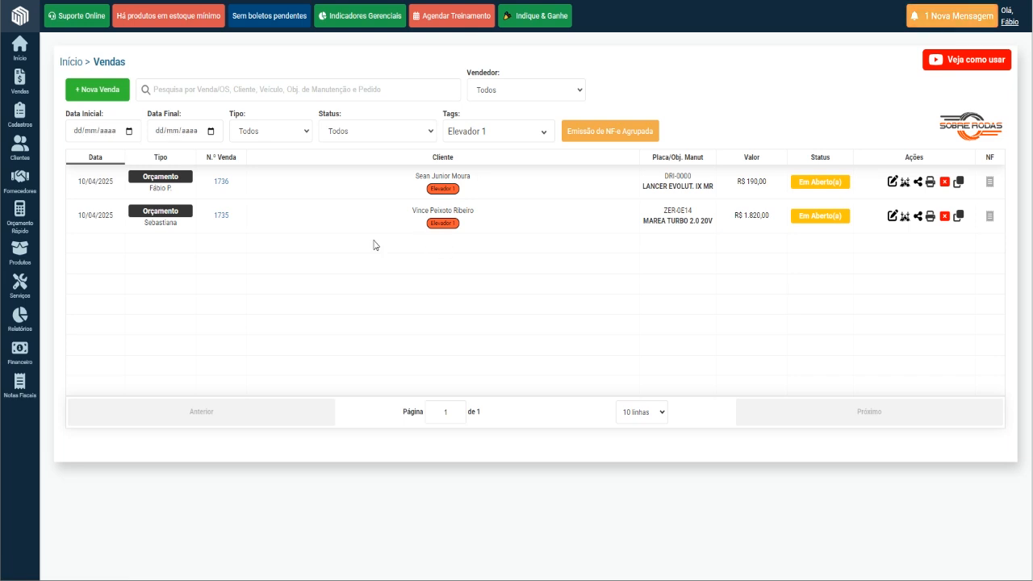
Add Elevador 2 to the tag filter to list the sales of both elevators.
{"action": "left_click", "coordinate": [525, 134]}
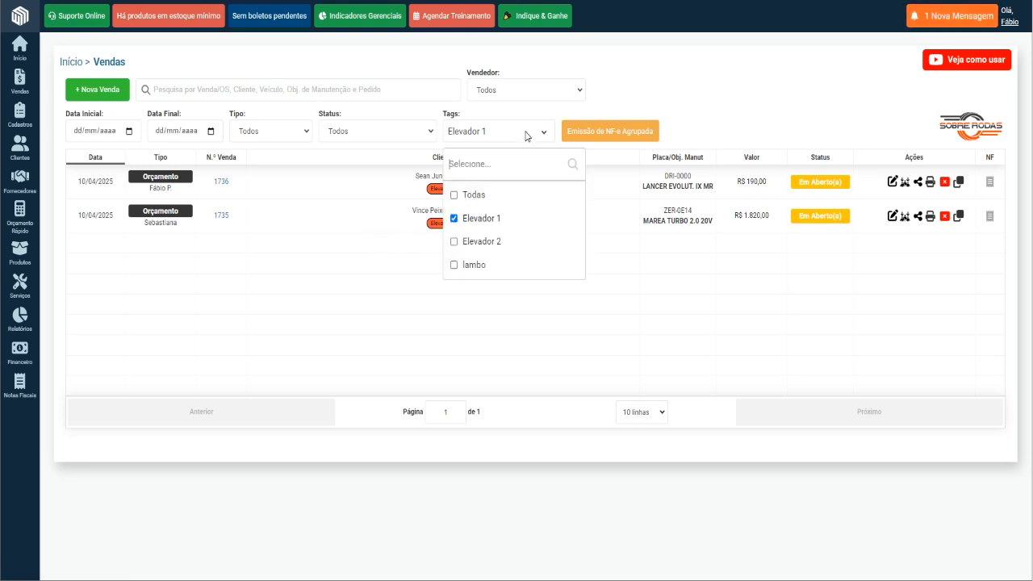
{"action": "left_click", "coordinate": [455, 241]}
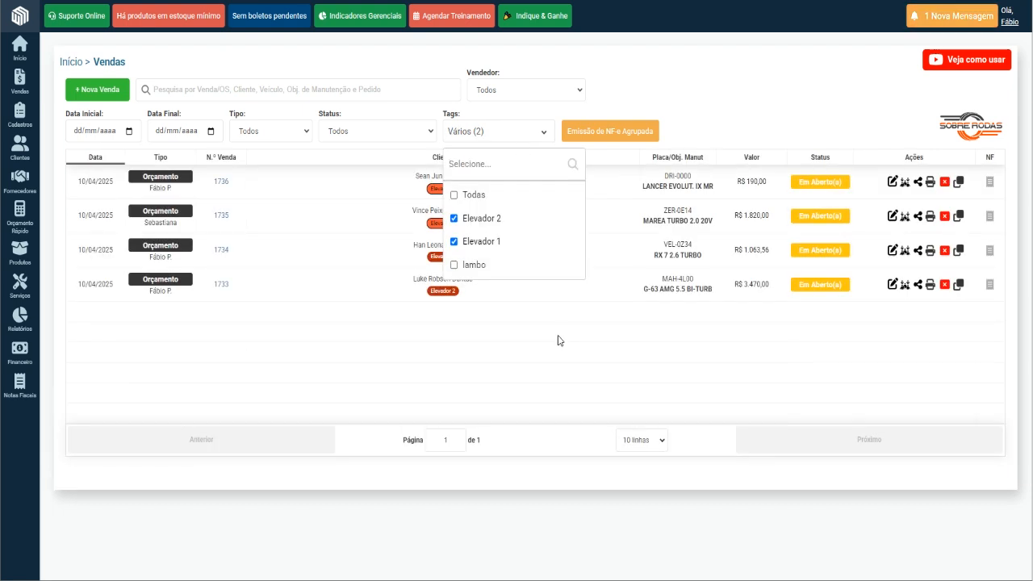
{"action": "left_click", "coordinate": [517, 331]}
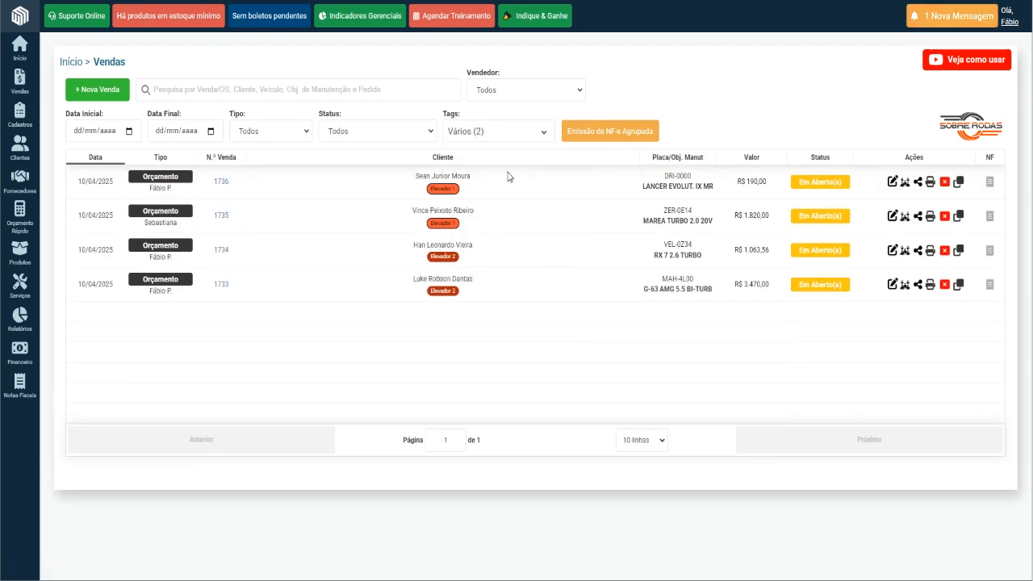
Remove Elevador 1 from the tag filter so that only Elevador 2 sales are listed.
{"action": "left_click", "coordinate": [525, 133]}
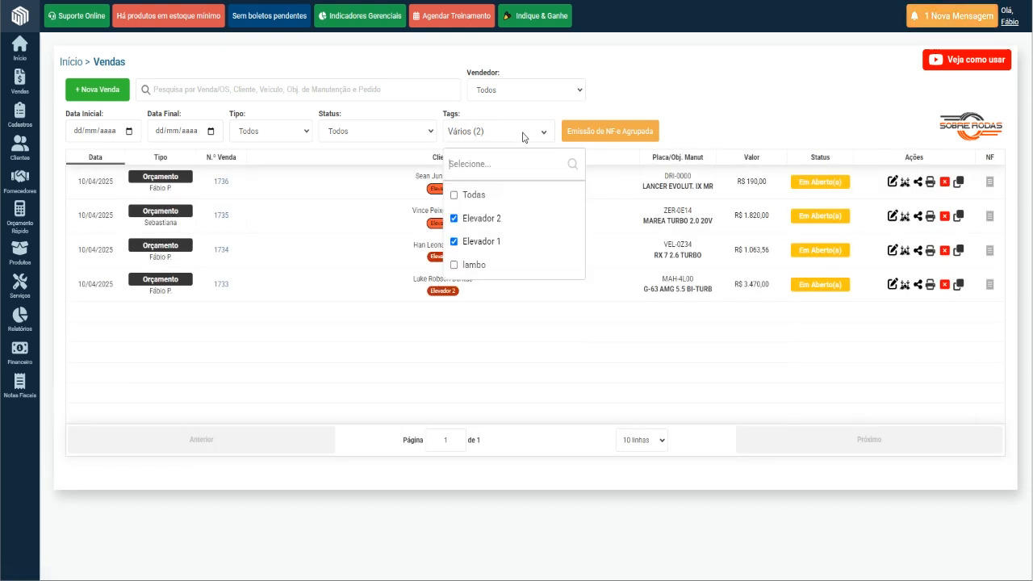
{"action": "left_click", "coordinate": [454, 242]}
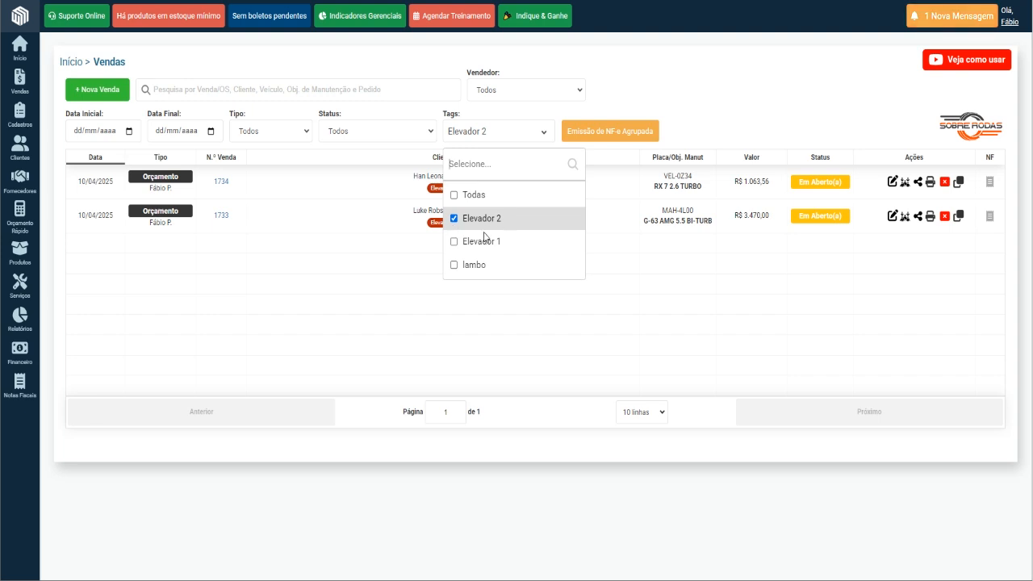
{"action": "left_click", "coordinate": [430, 271]}
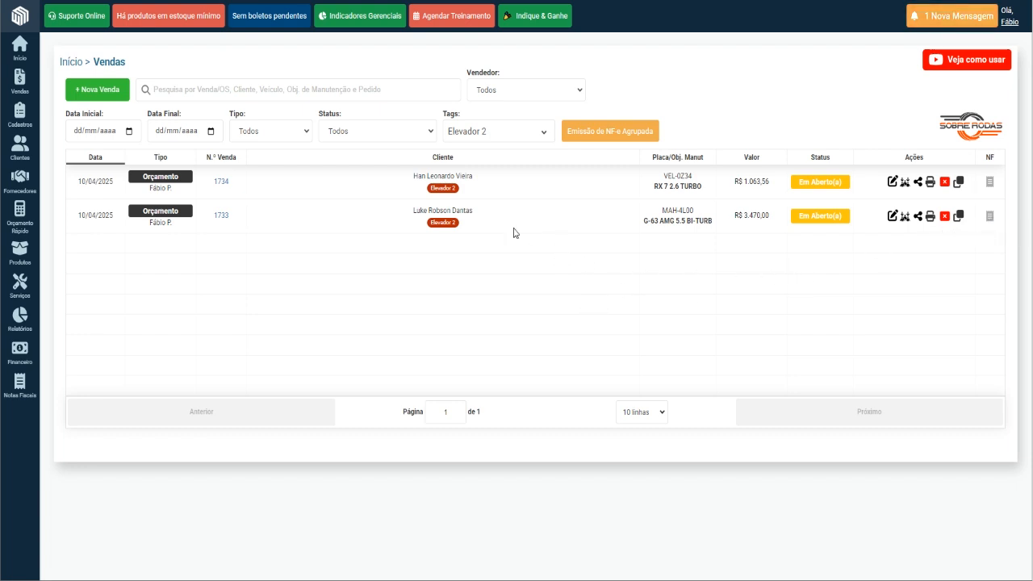
Add the lambo tag to the tag filter so that sales tagged Elevador 2 or lambo are listed.
{"action": "left_click", "coordinate": [501, 135]}
{"action": "left_click", "coordinate": [476, 265]}
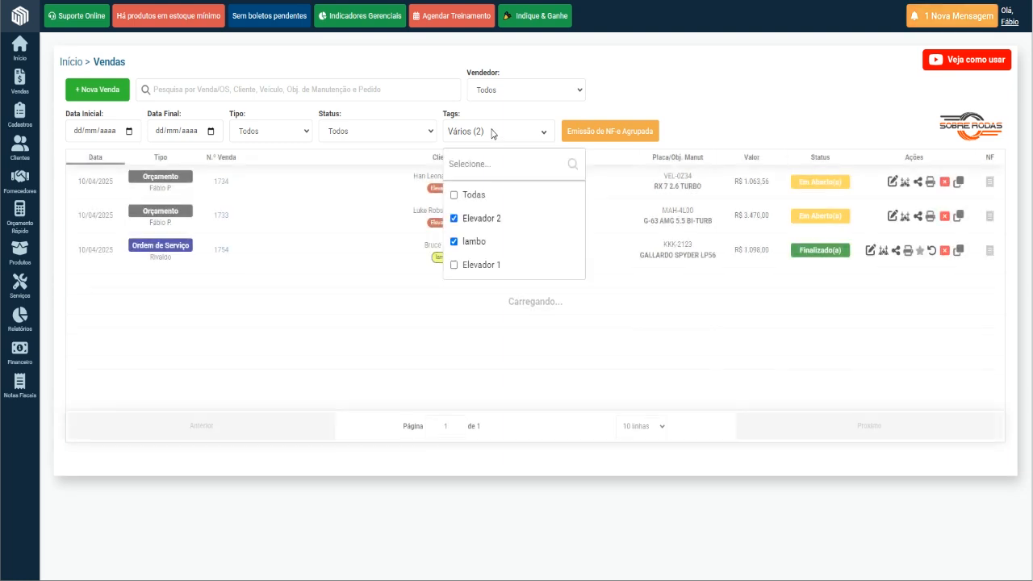
{"action": "left_click", "coordinate": [370, 279]}
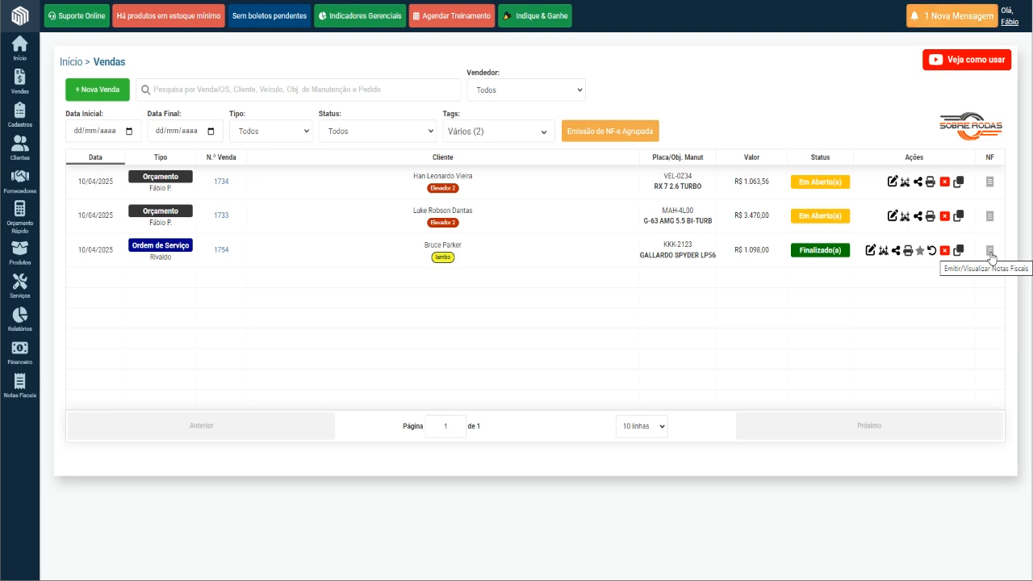
View the invoice types that can be issued for the finalized GALLARDO SPYDER LP56 service order, then close the dialog.
{"action": "left_click", "coordinate": [989, 251]}
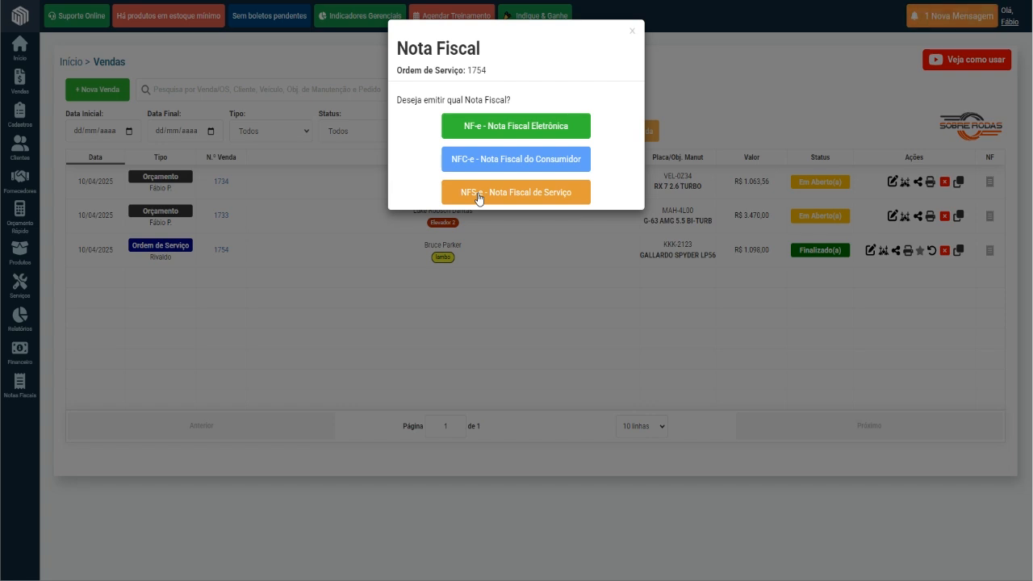
{"action": "left_click", "coordinate": [556, 417]}
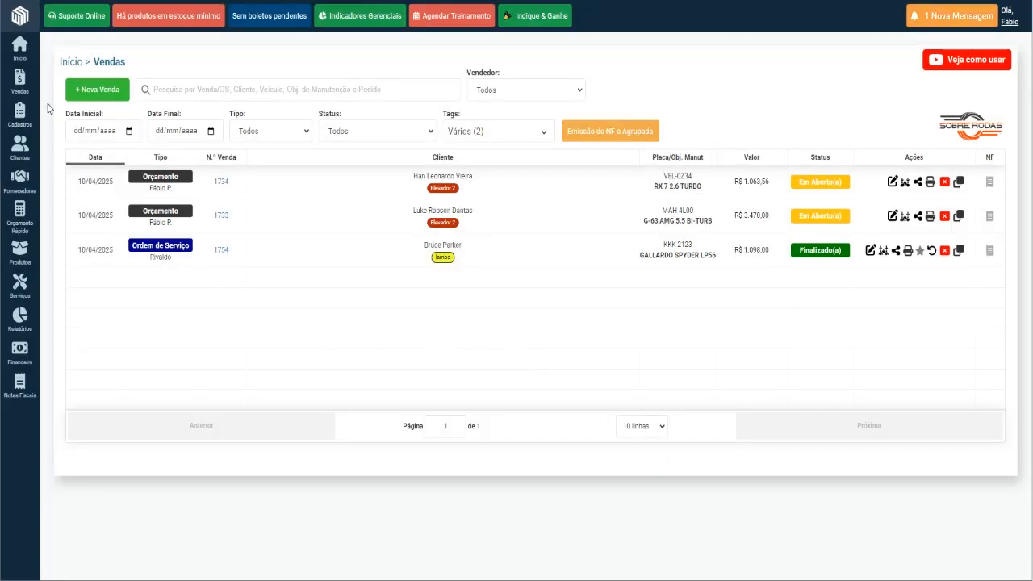
{"action": "mouse_move", "coordinate": [19, 81]}
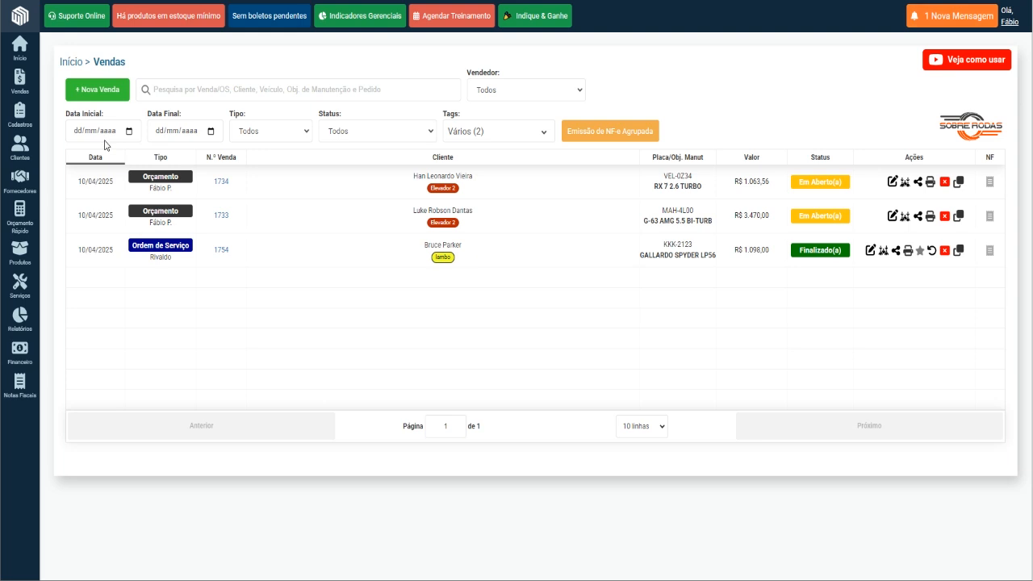
{"action": "mouse_move", "coordinate": [20, 91]}
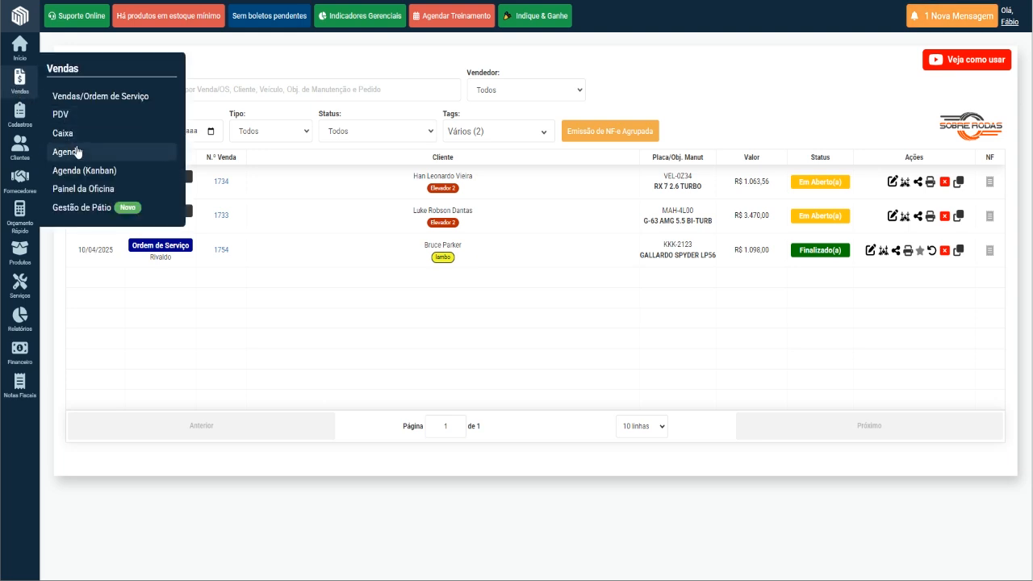